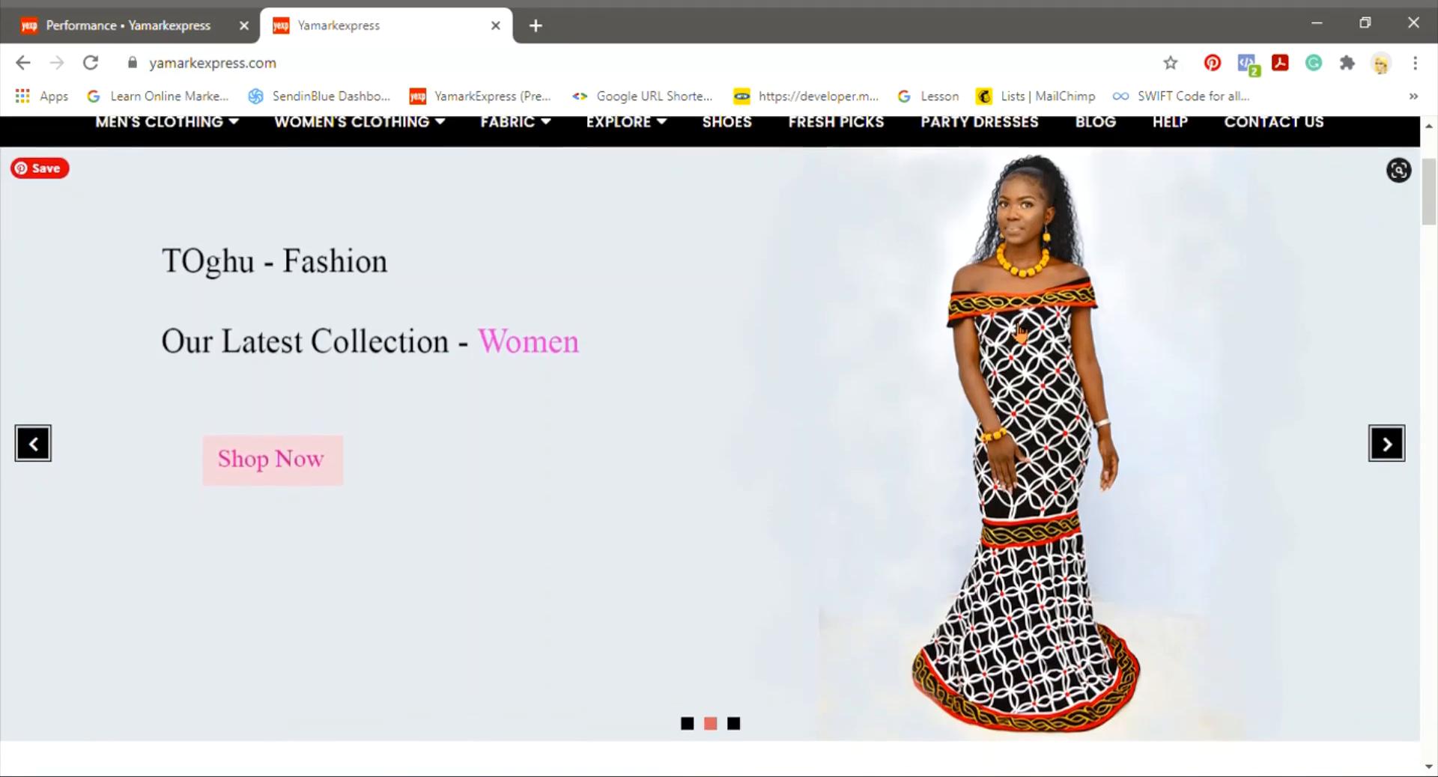
# Step: Look over the store home page's header, navigation categories, banner slides and service highlights
pyautogui.scroll(3, 1018, 330)
pyautogui.scroll(2, 1018, 329)
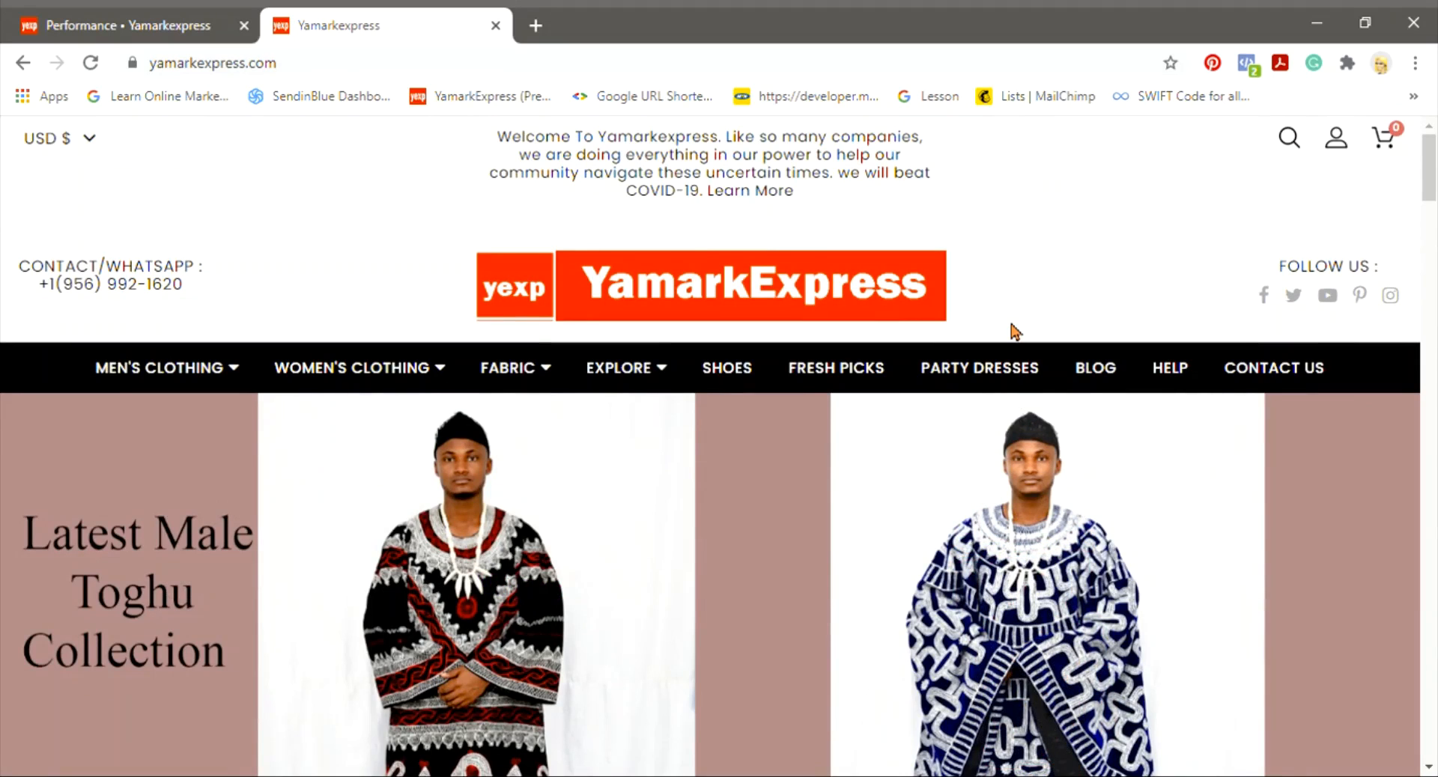
pyautogui.scroll(-3, 1007, 359)
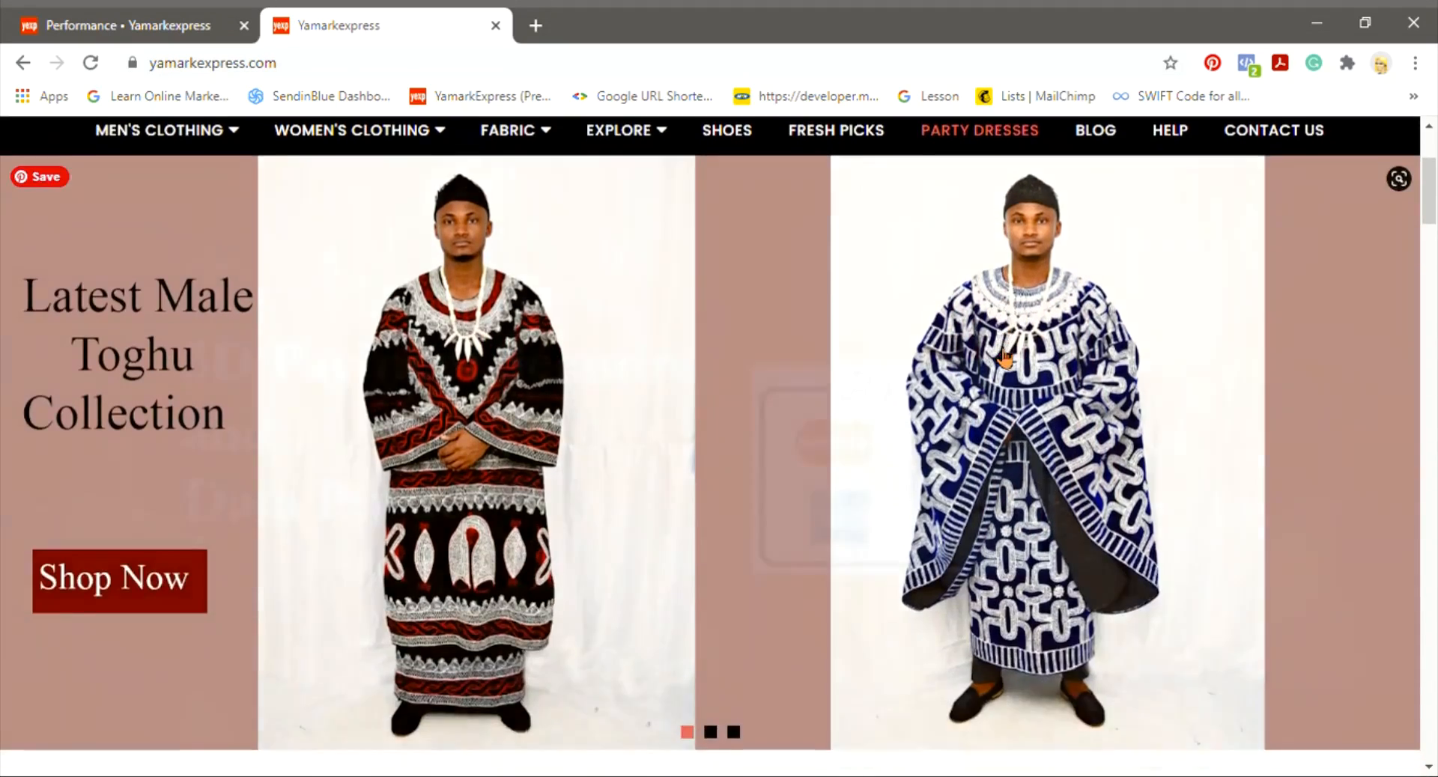
pyautogui.scroll(-2, 1003, 358)
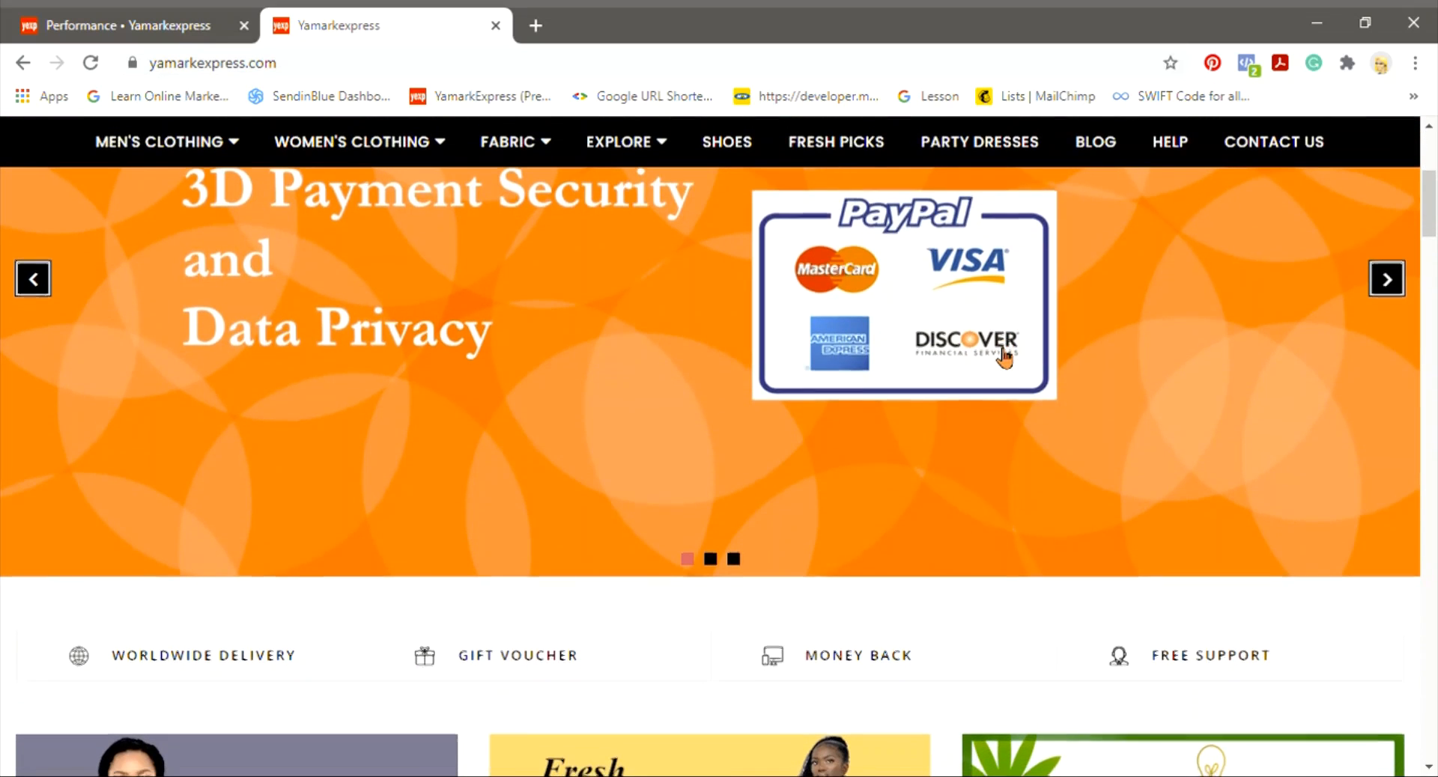
pyautogui.scroll(3, 1004, 357)
pyautogui.scroll(2, 1004, 358)
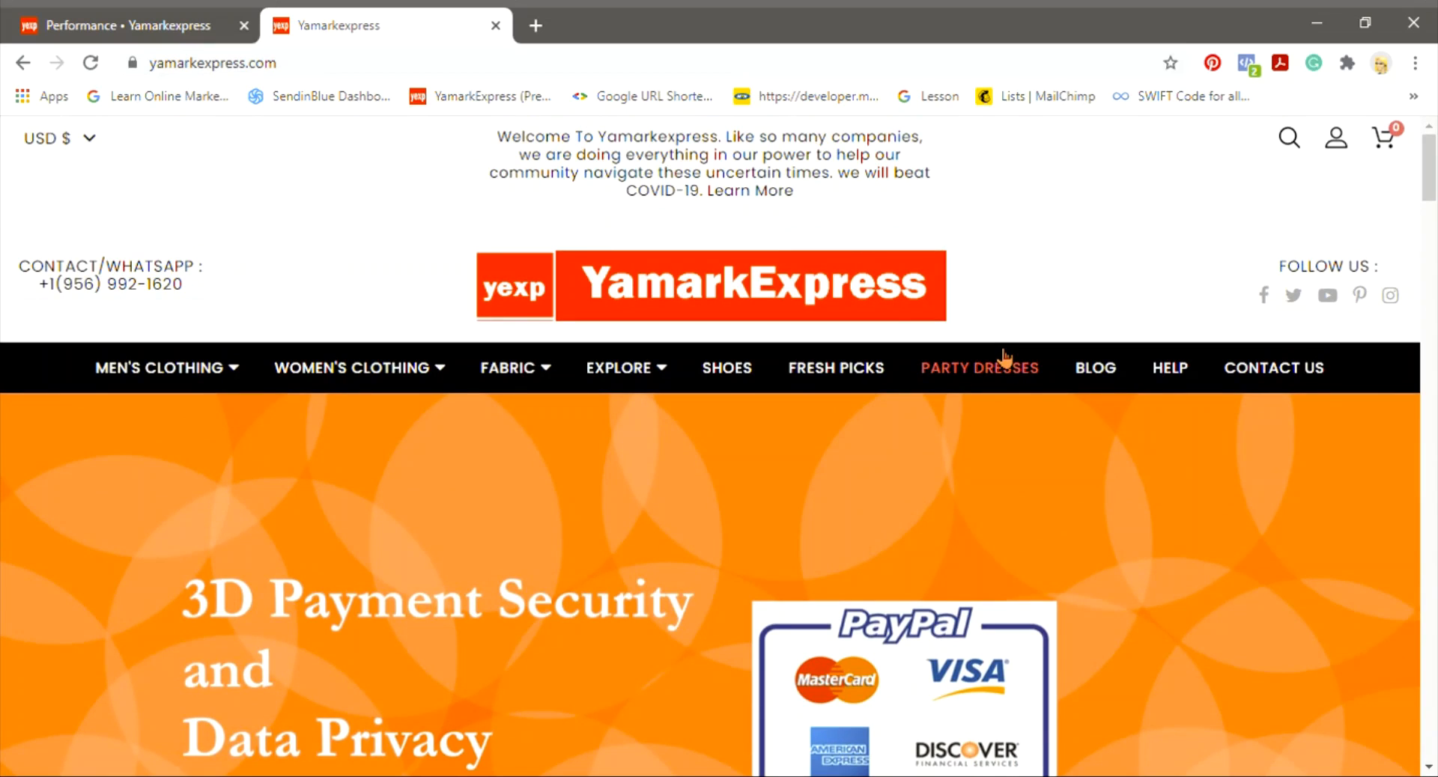
pyautogui.scroll(-1, 1004, 358)
pyautogui.scroll(1, 1004, 358)
pyautogui.scroll(-1, 1005, 358)
pyautogui.scroll(1, 1004, 358)
pyautogui.scroll(-1, 1004, 358)
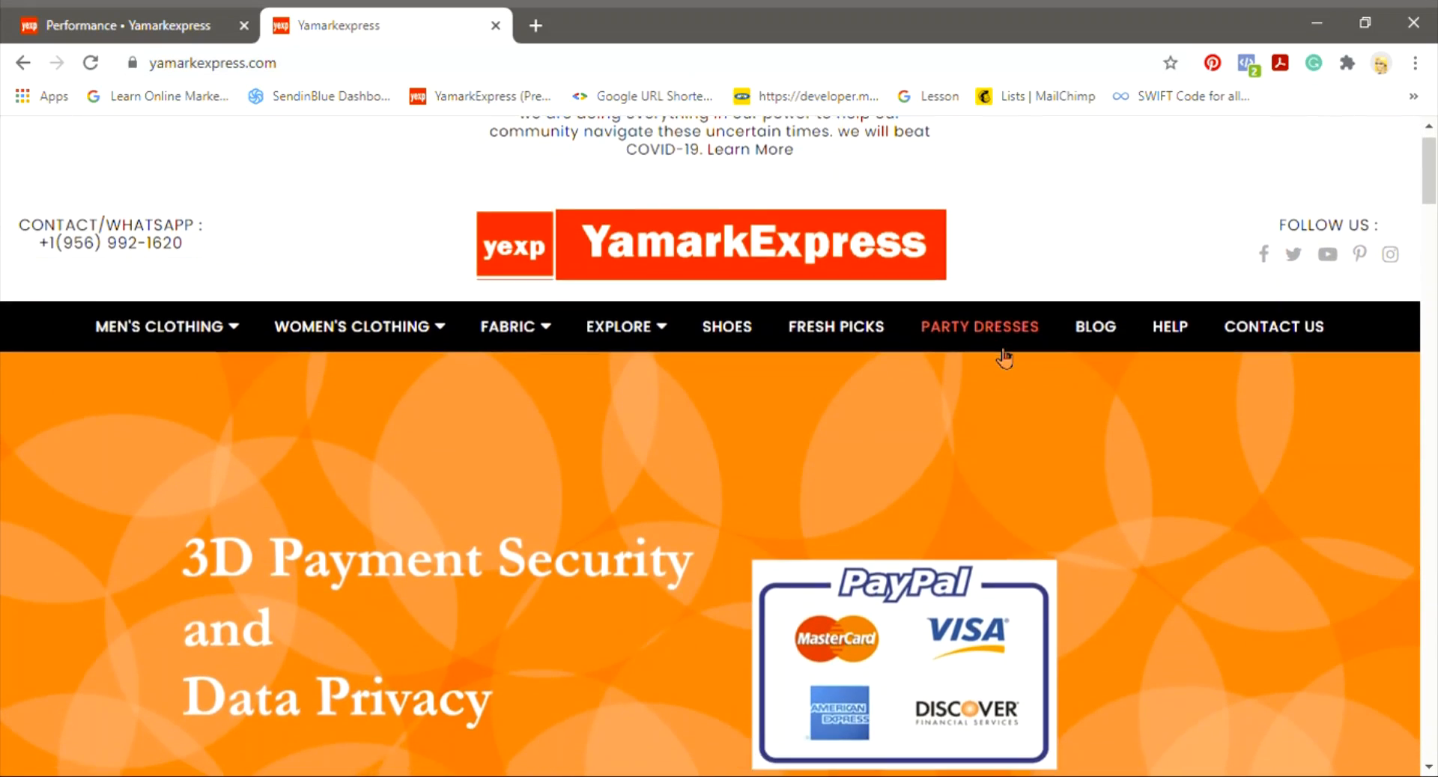
pyautogui.scroll(1, 1004, 358)
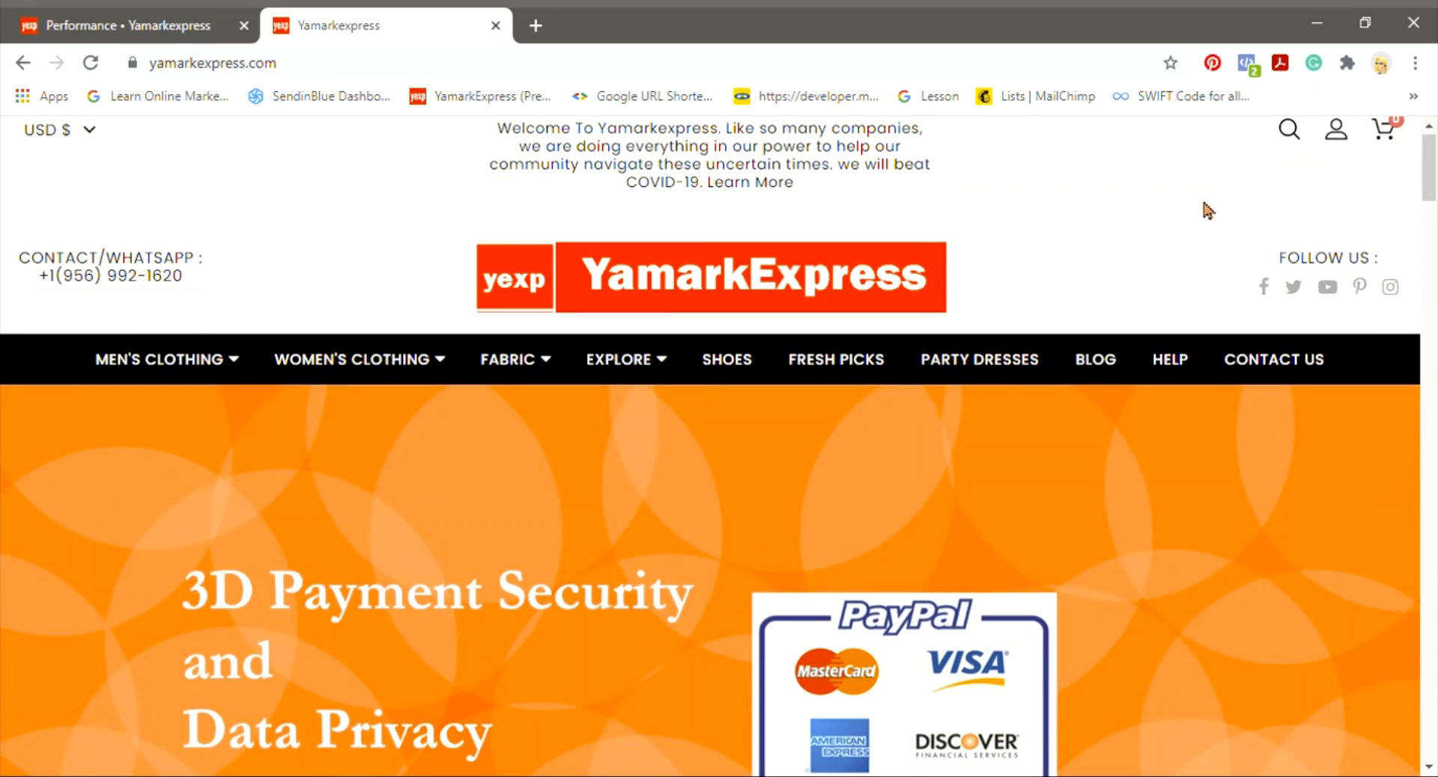
pyautogui.scroll(-1, 1129, 262)
pyautogui.scroll(1, 1131, 260)
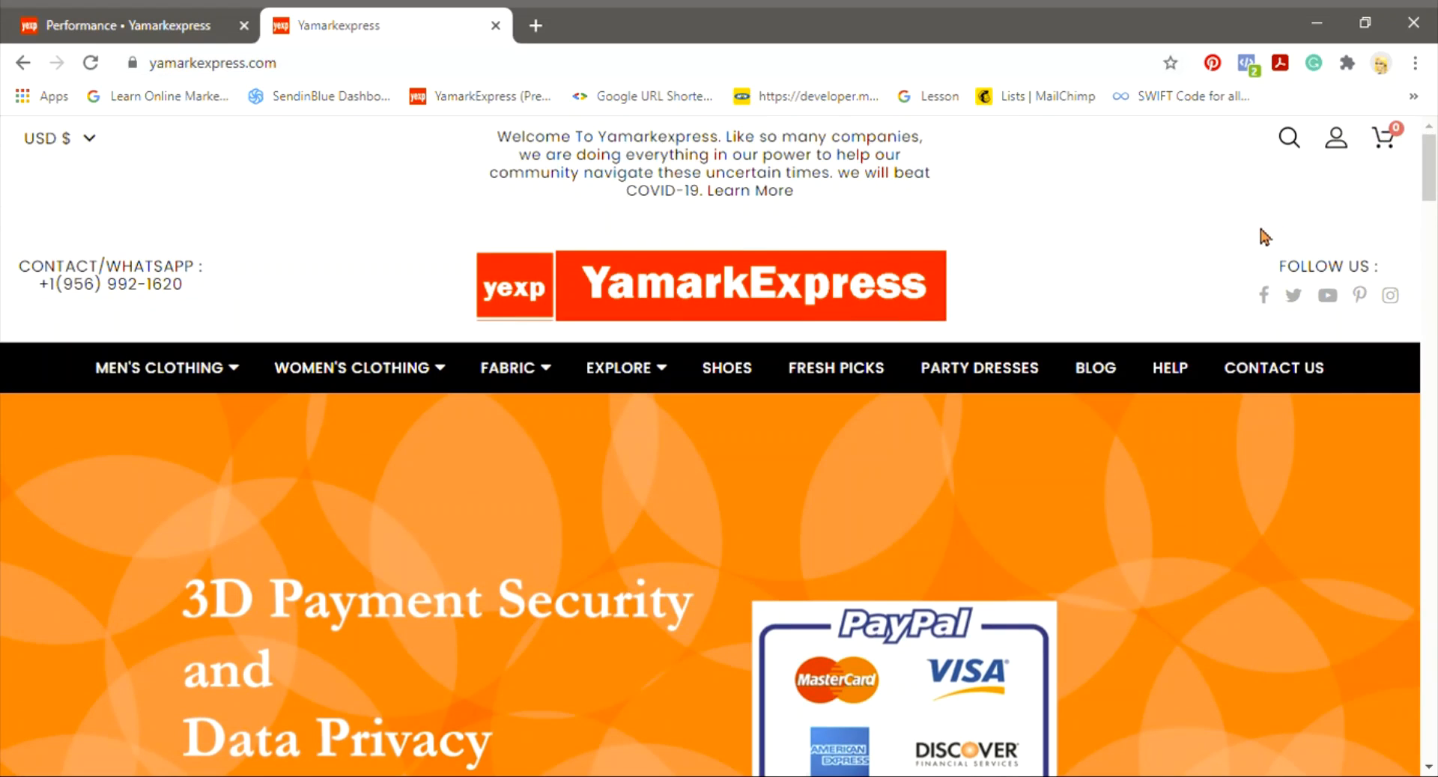
pyautogui.scroll(-1, 1265, 237)
pyautogui.scroll(1, 1265, 236)
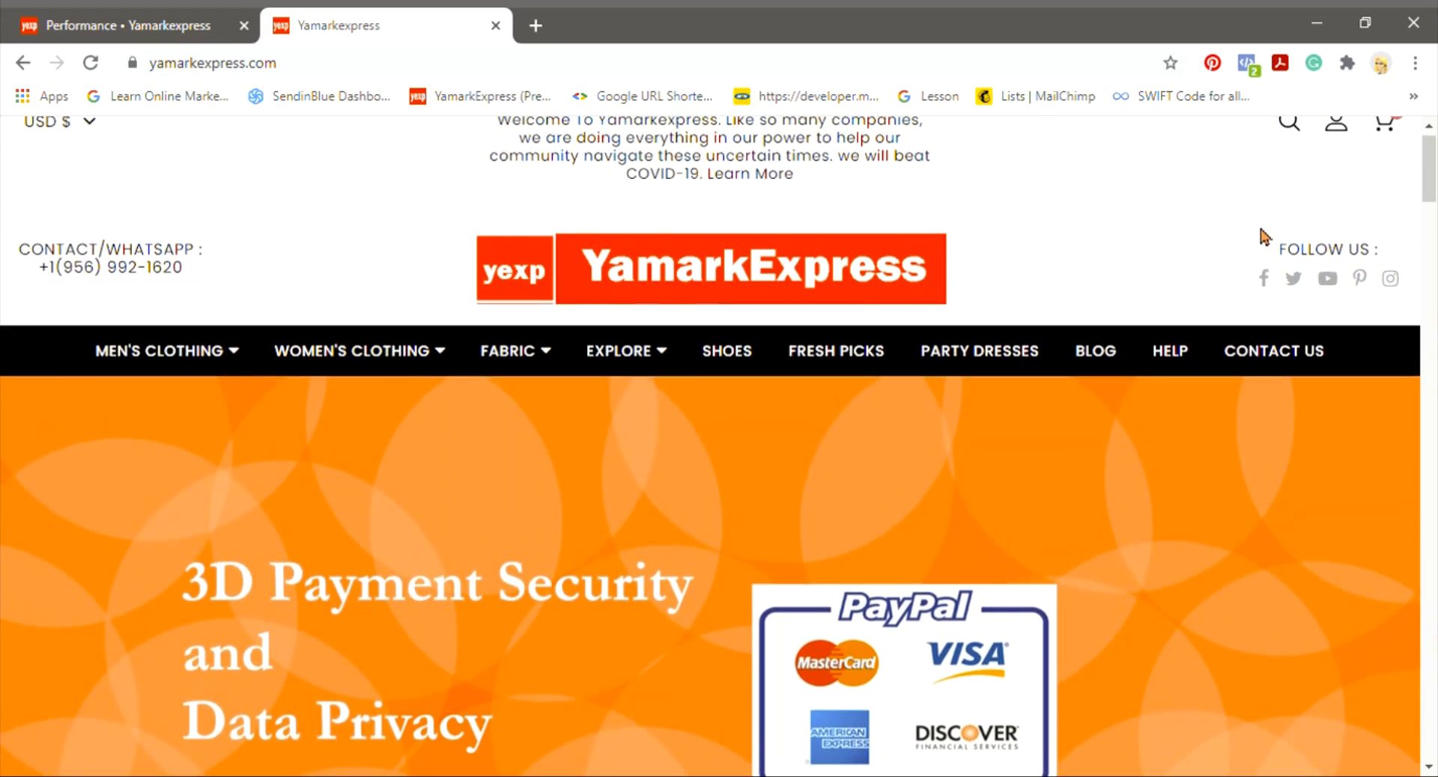
# Step: Go to the signed-in customer's account page and open My Seller Account
pyautogui.click(1338, 129)
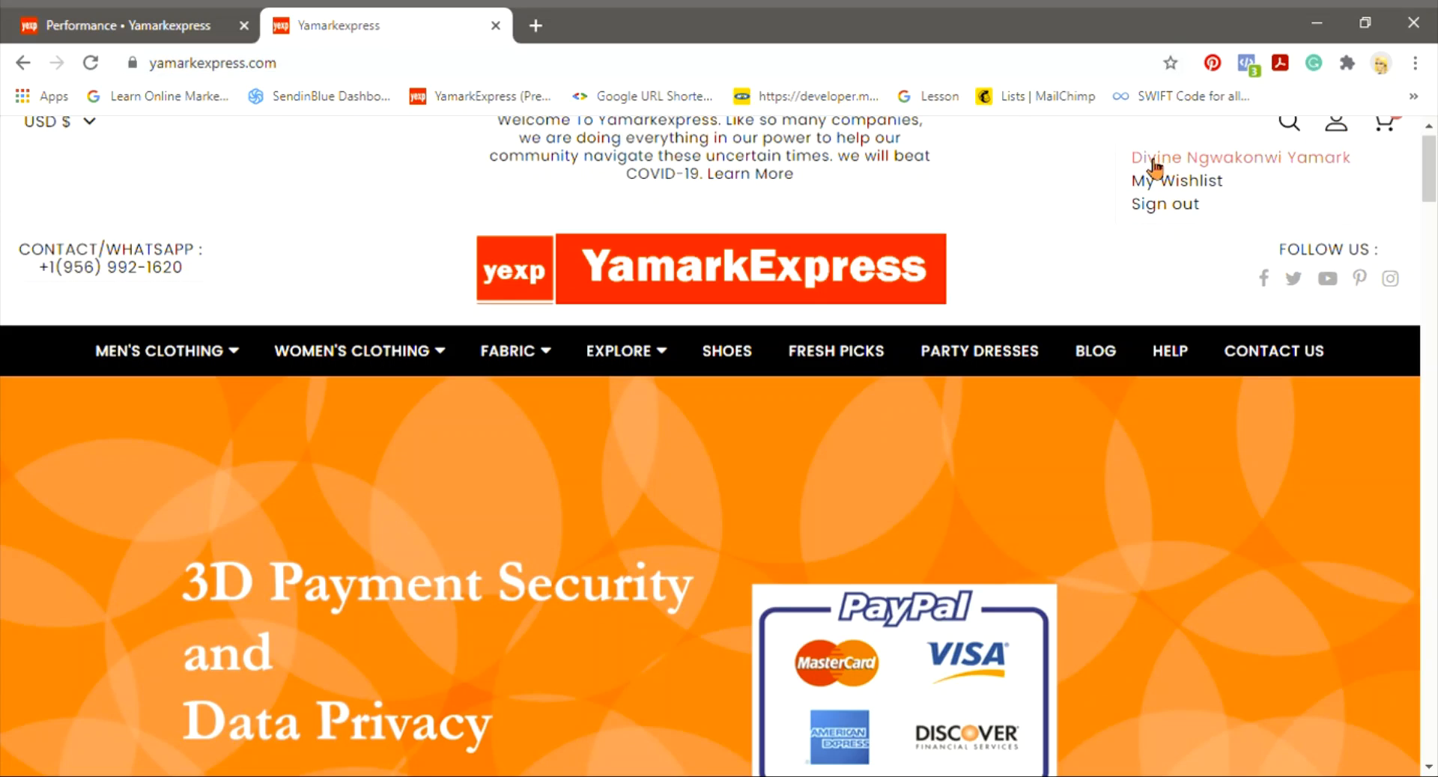
pyautogui.click(1156, 166)
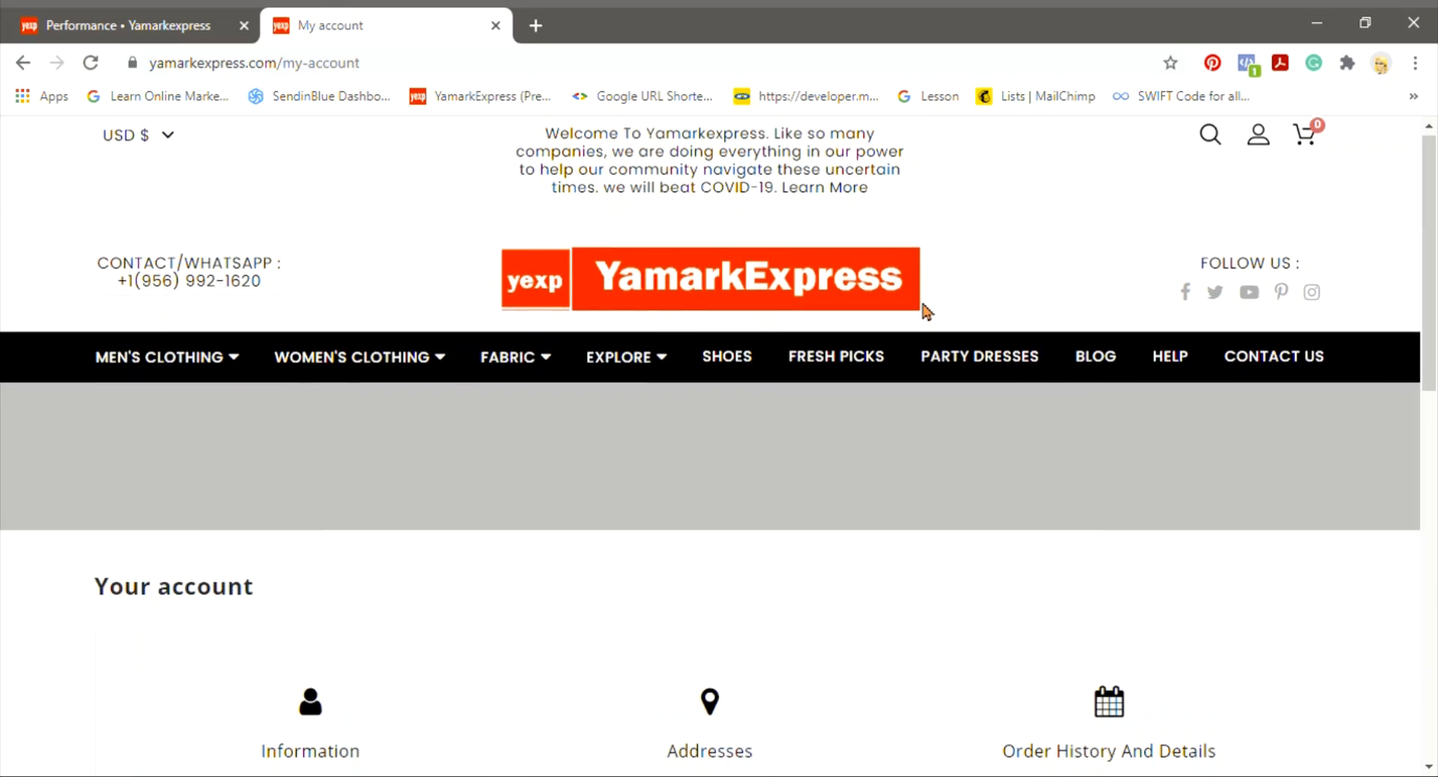
pyautogui.scroll(-5, 923, 306)
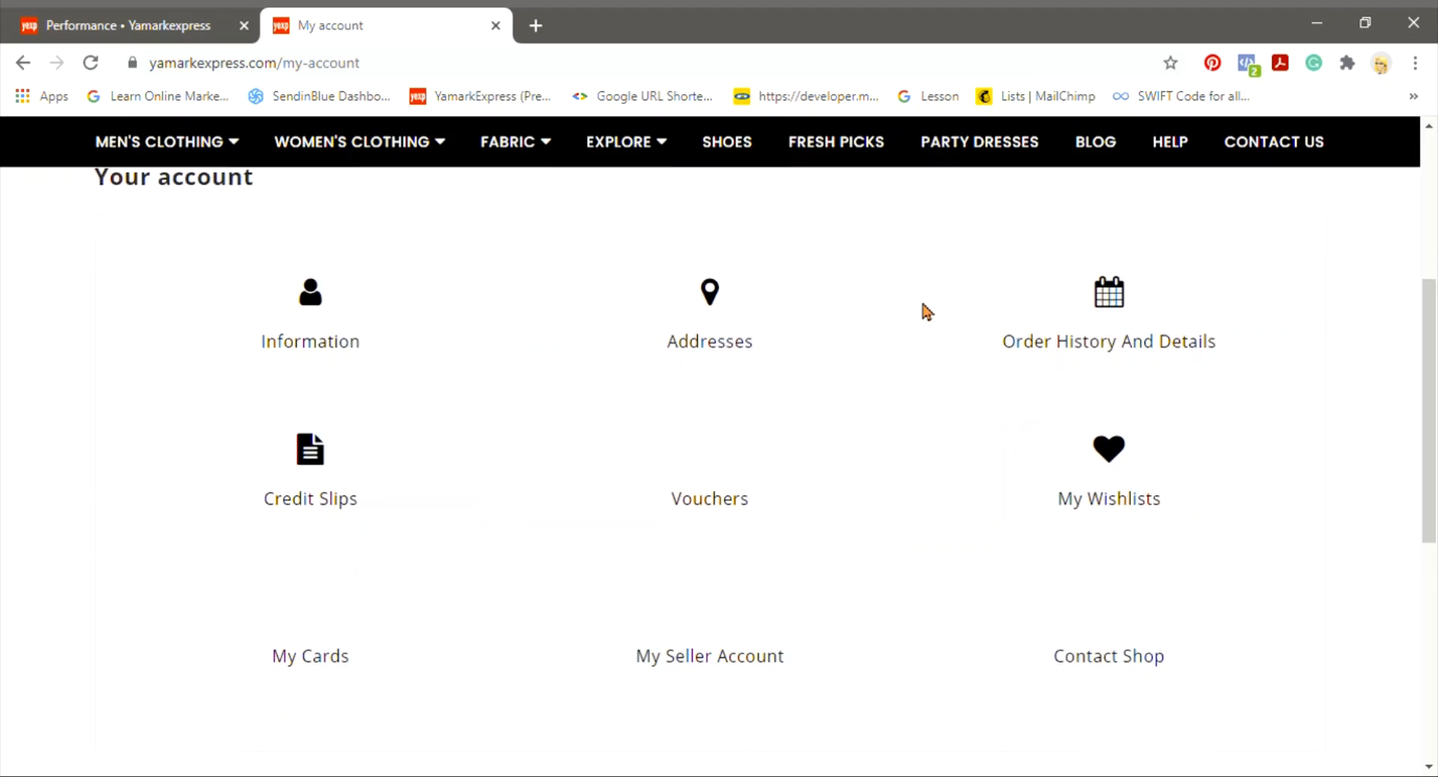
pyautogui.scroll(-1, 923, 305)
pyautogui.scroll(2, 923, 306)
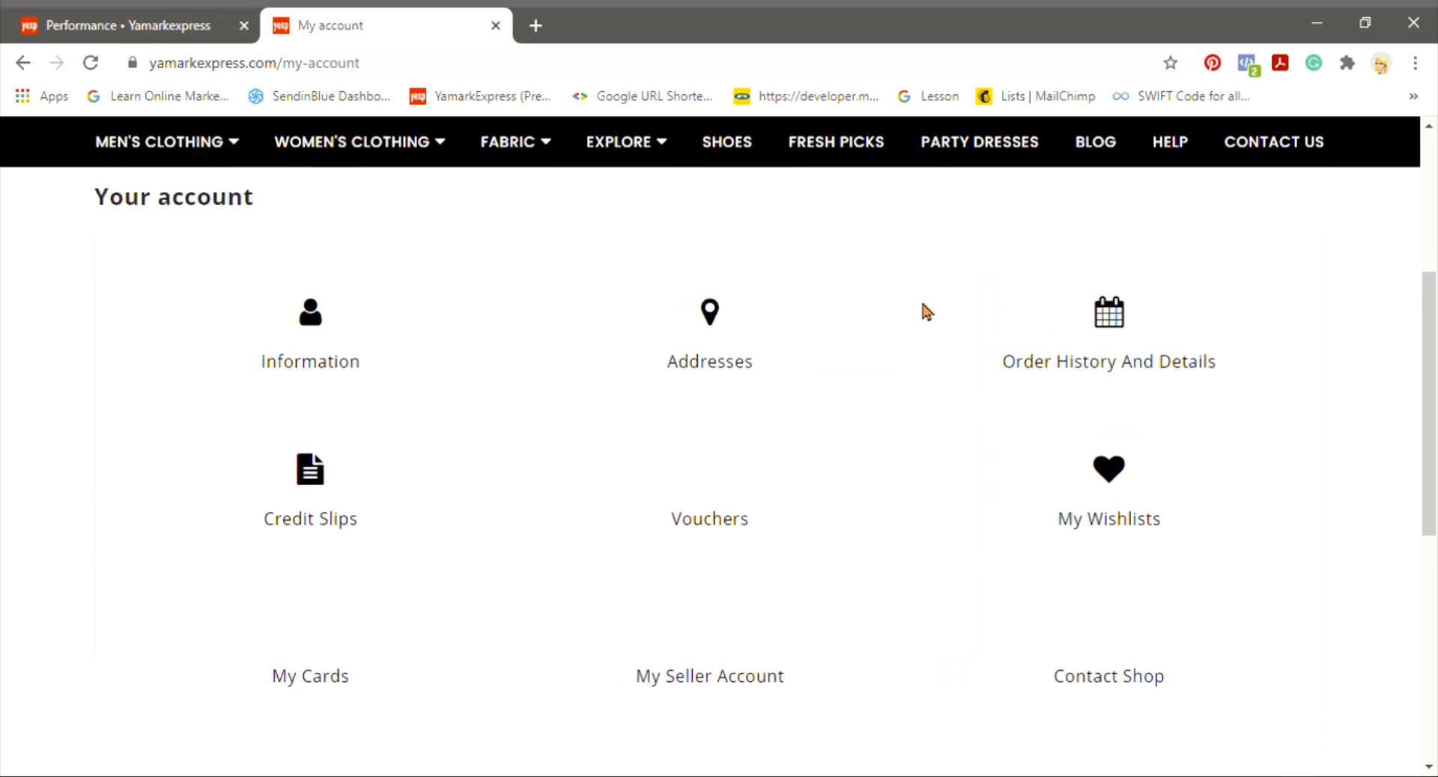
pyautogui.scroll(2, 921, 304)
pyautogui.scroll(-4, 921, 304)
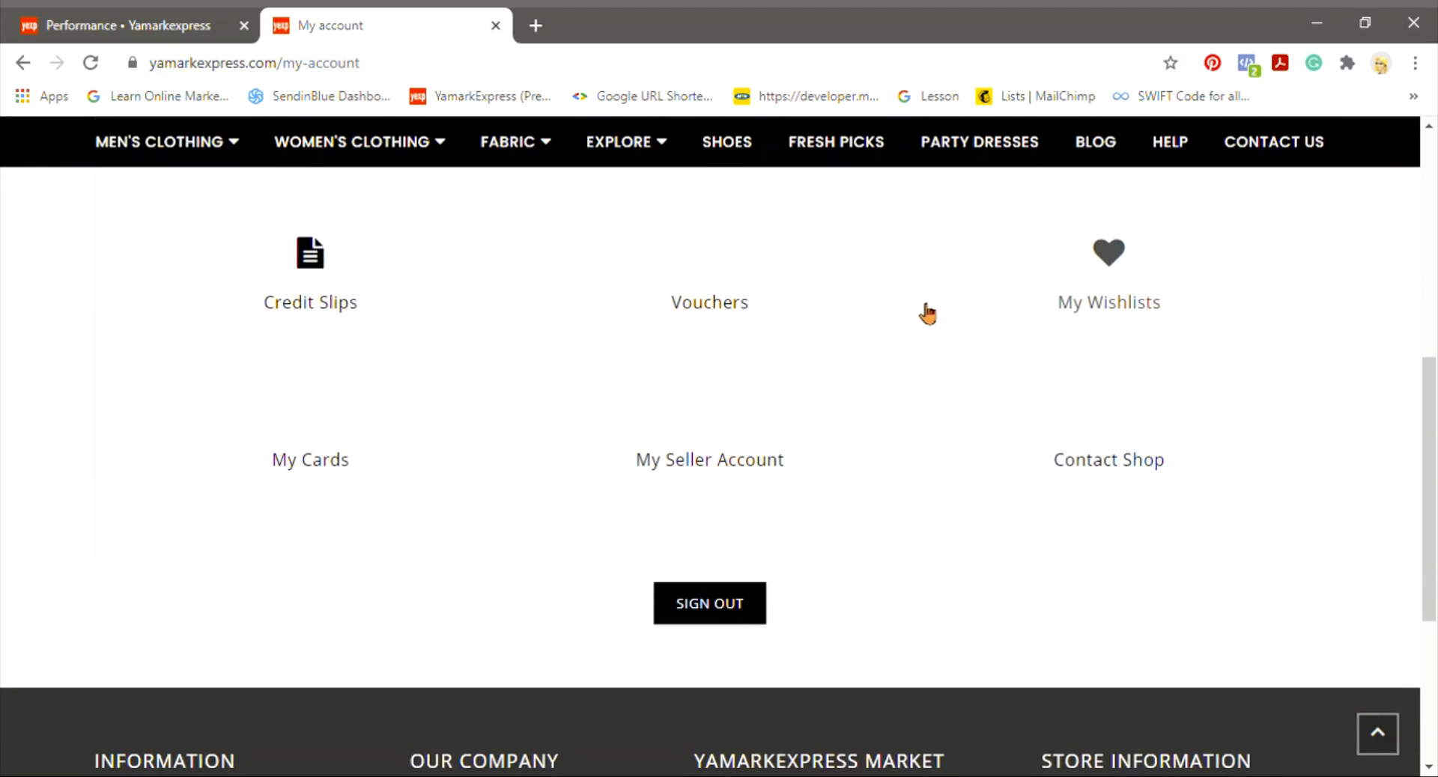
pyautogui.click(771, 485)
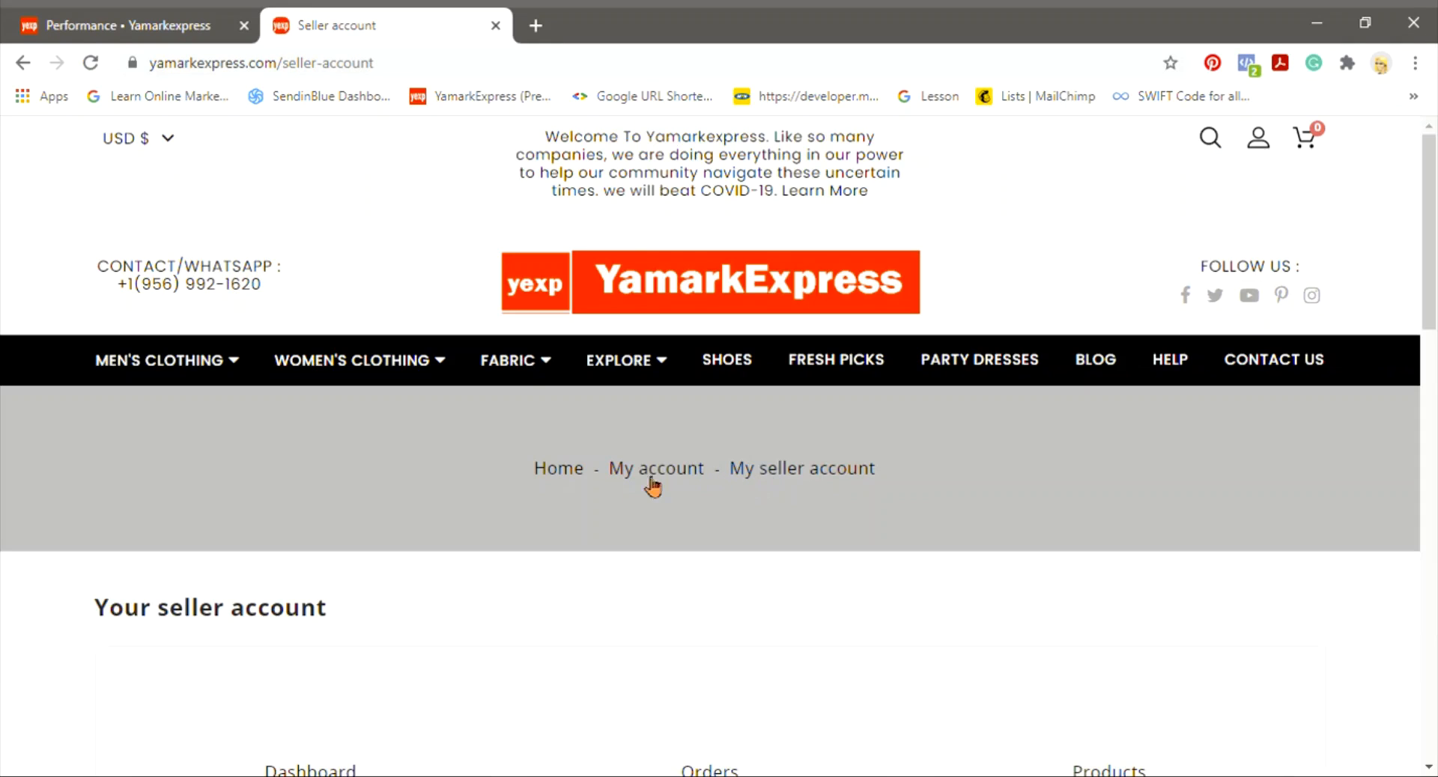
# Step: Review the available seller account sections and open the Dashboard
pyautogui.scroll(-5, 595, 517)
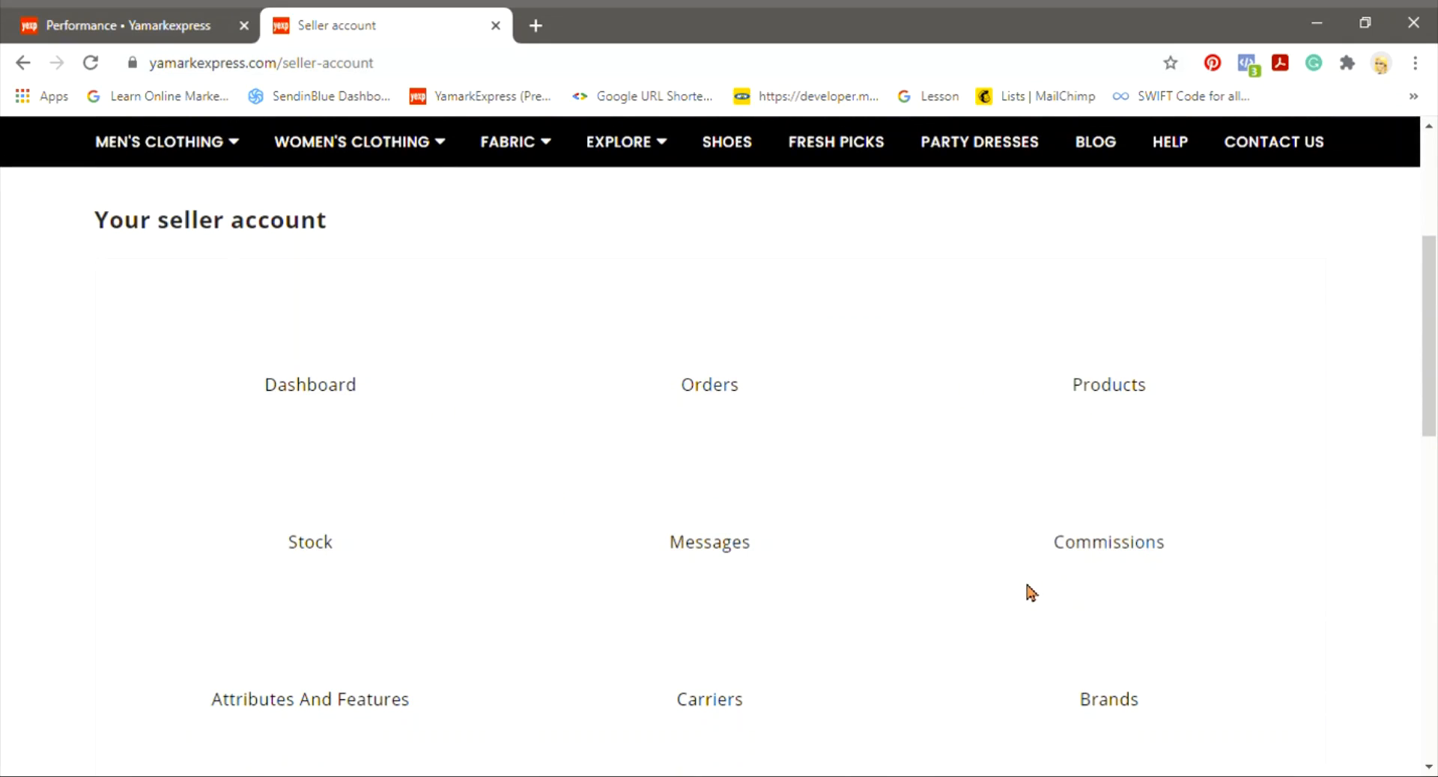
pyautogui.scroll(-1, 1030, 591)
pyautogui.scroll(-8, 1029, 590)
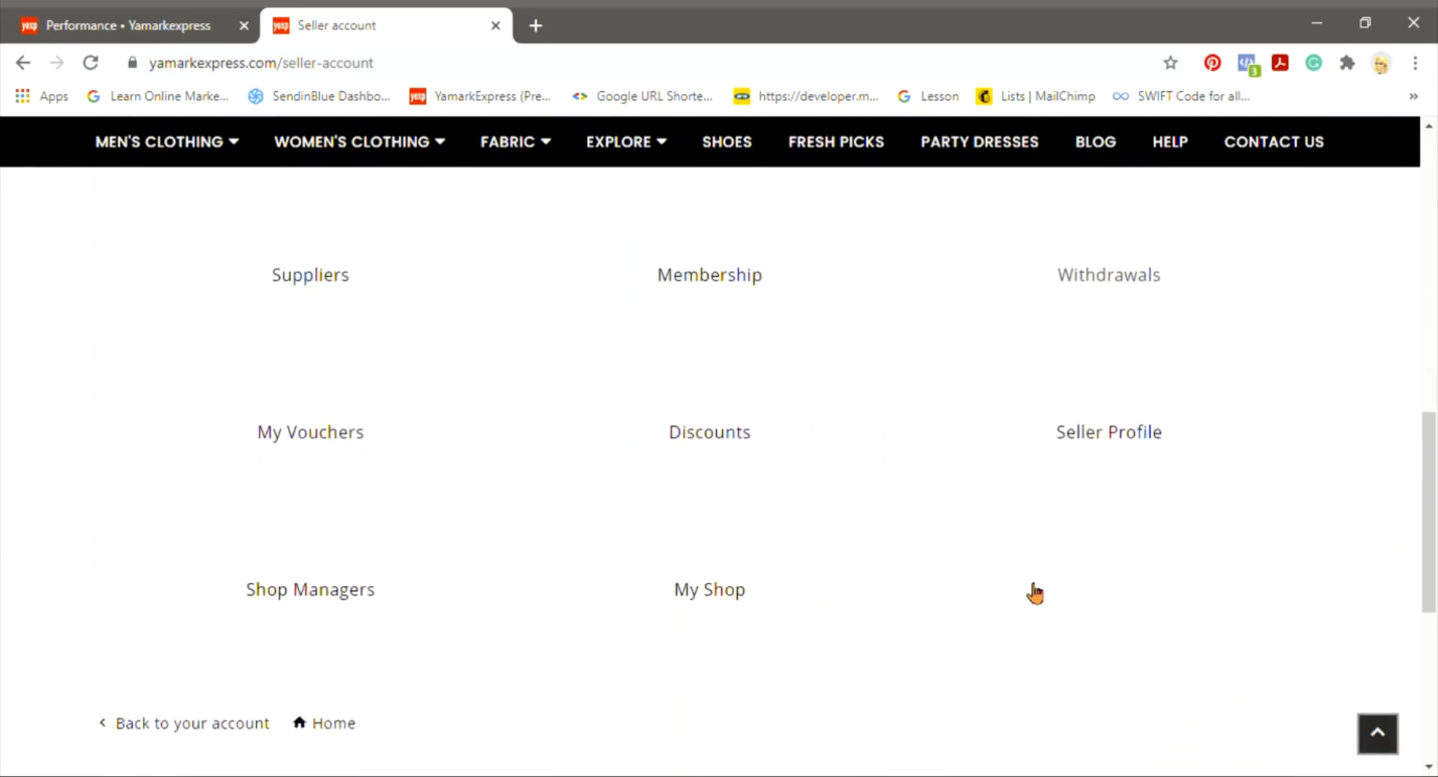
pyautogui.scroll(9, 1035, 594)
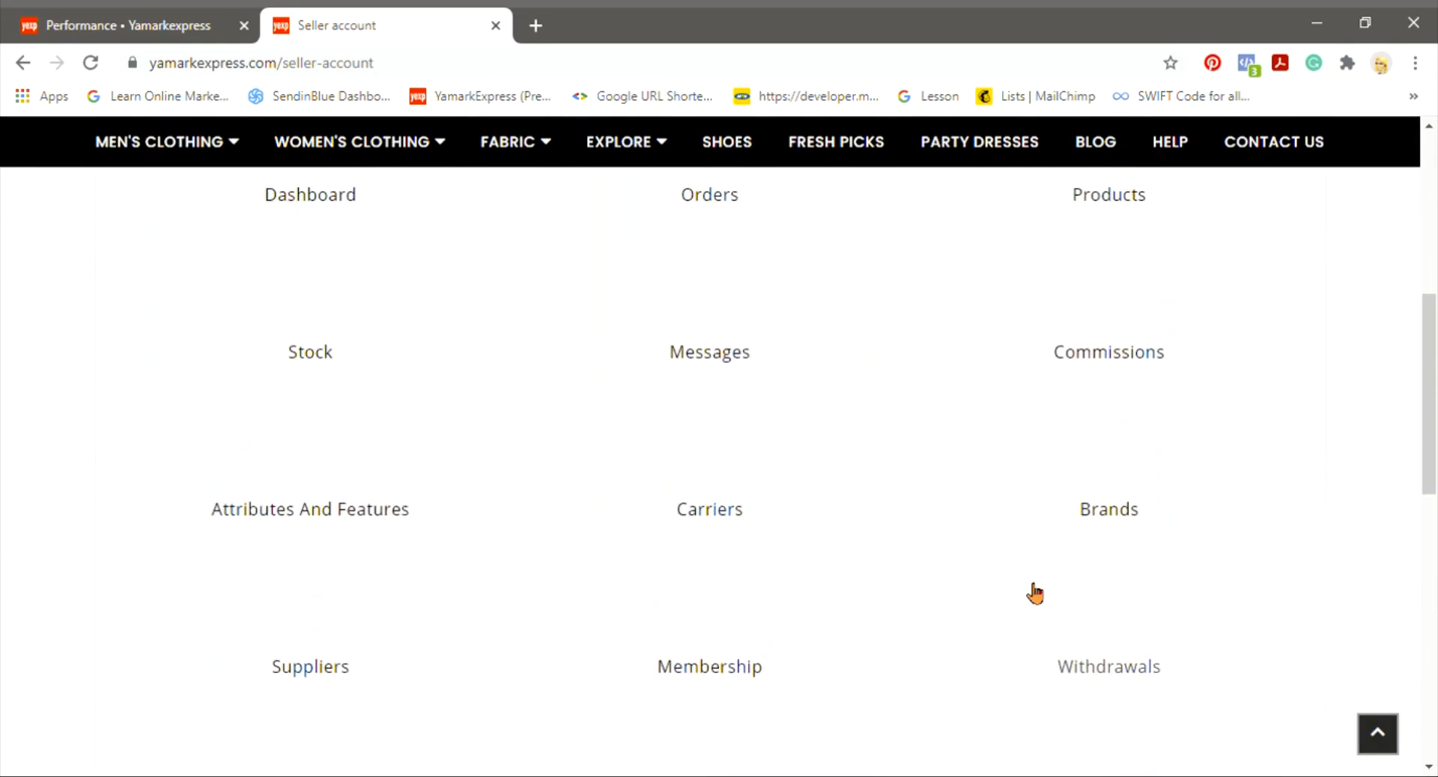
pyautogui.scroll(3, 1034, 594)
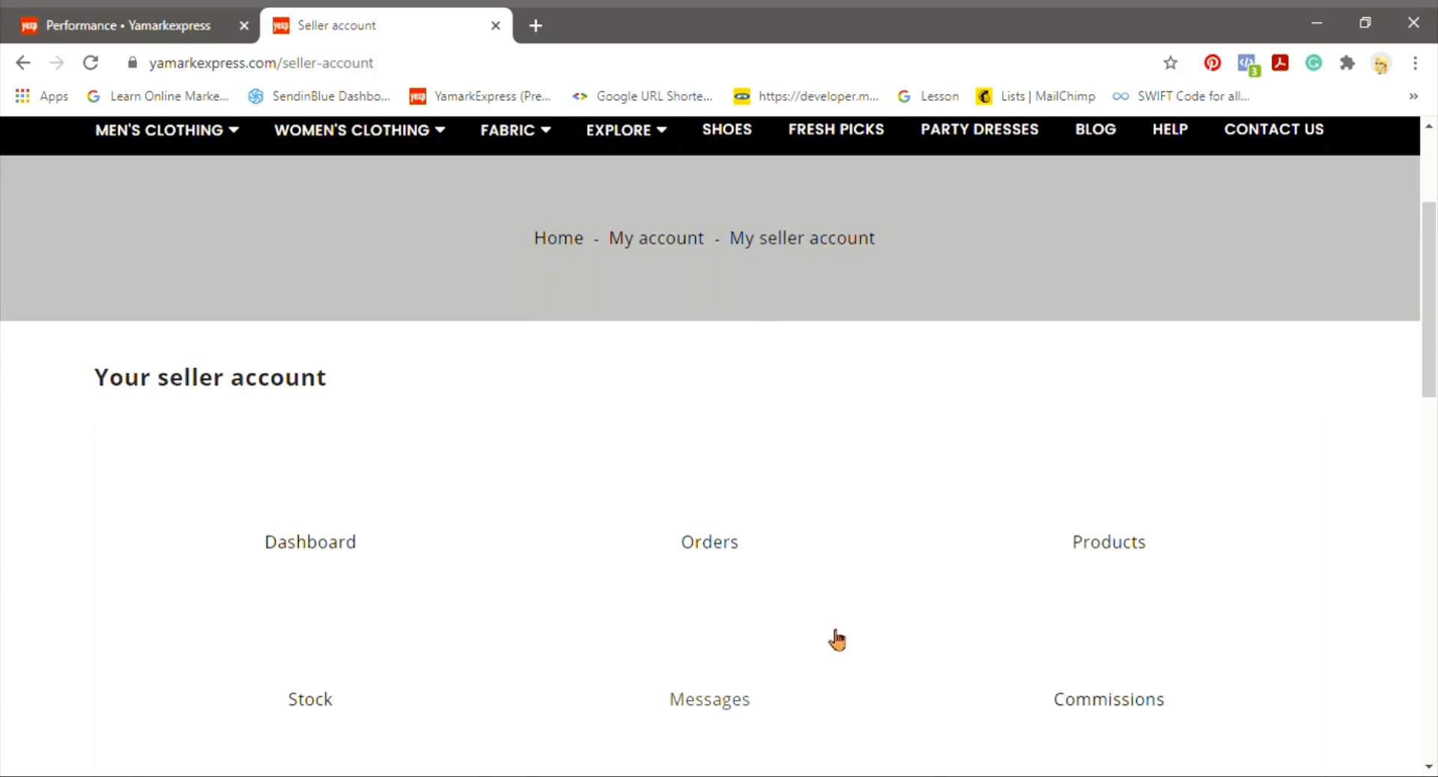
pyautogui.click(333, 558)
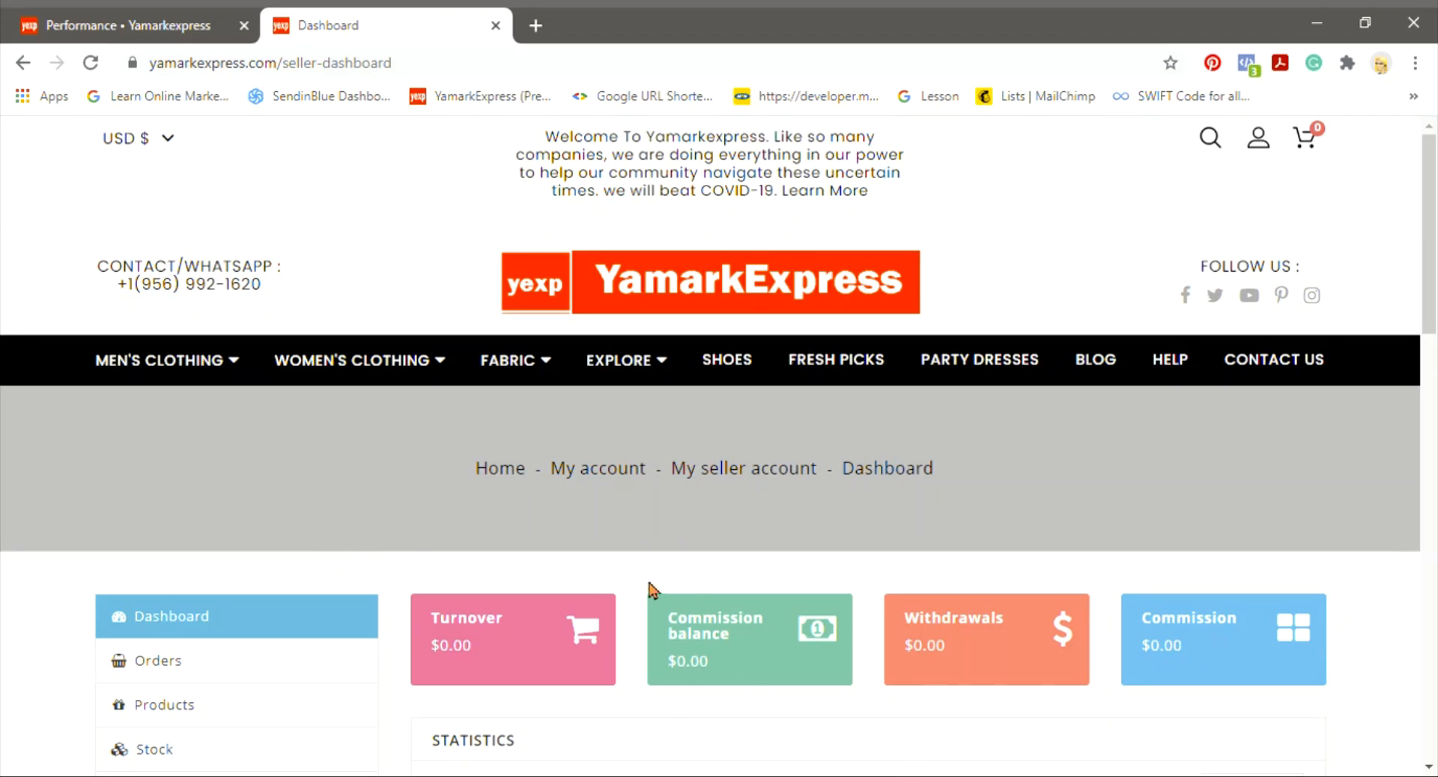
# Step: Examine the seller dashboard's earnings summary, statistics chart and list of management sections from Orders to My shop
pyautogui.moveTo(731, 616)
pyautogui.scroll(-5, 730, 615)
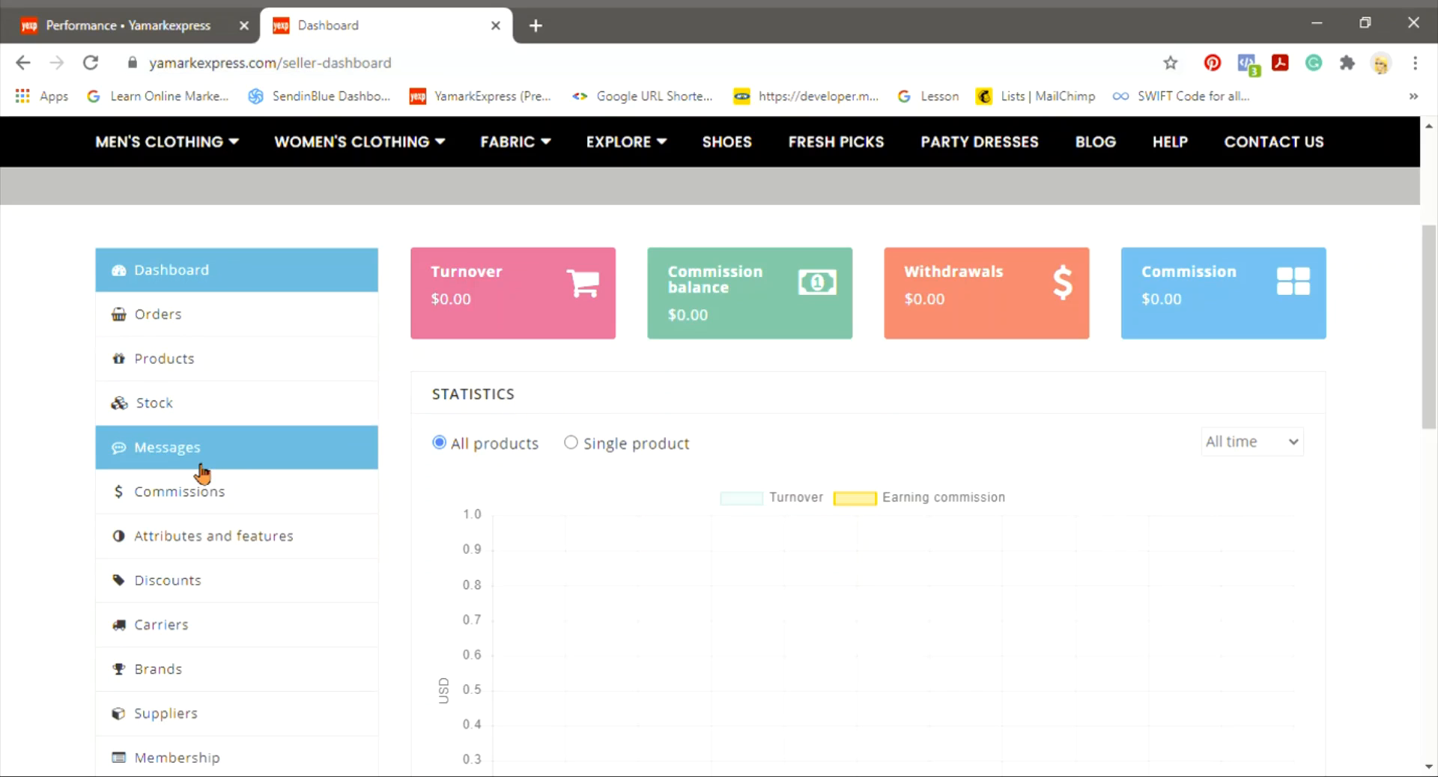
pyautogui.scroll(-1, 202, 474)
pyautogui.scroll(1, 202, 473)
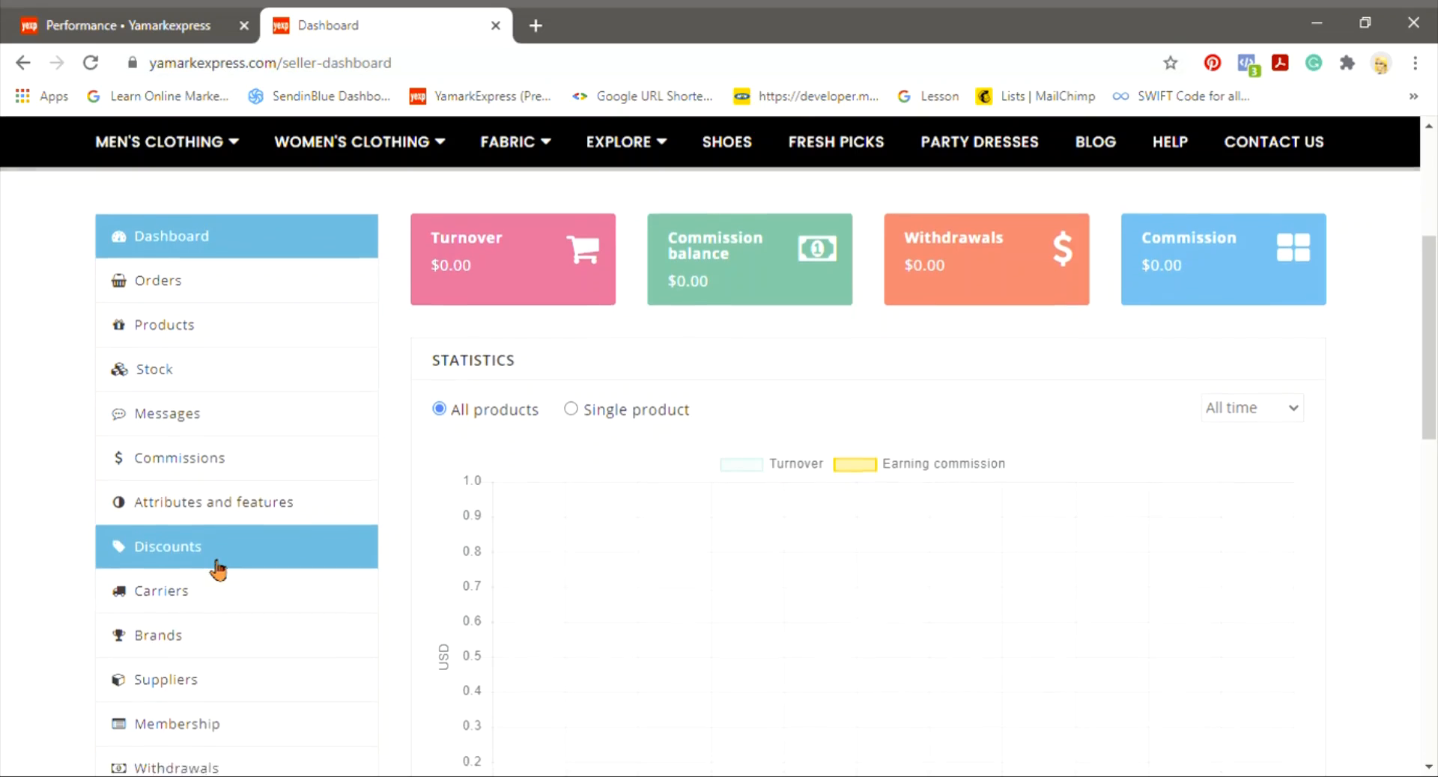
pyautogui.scroll(-1, 217, 569)
pyautogui.scroll(-1, 217, 570)
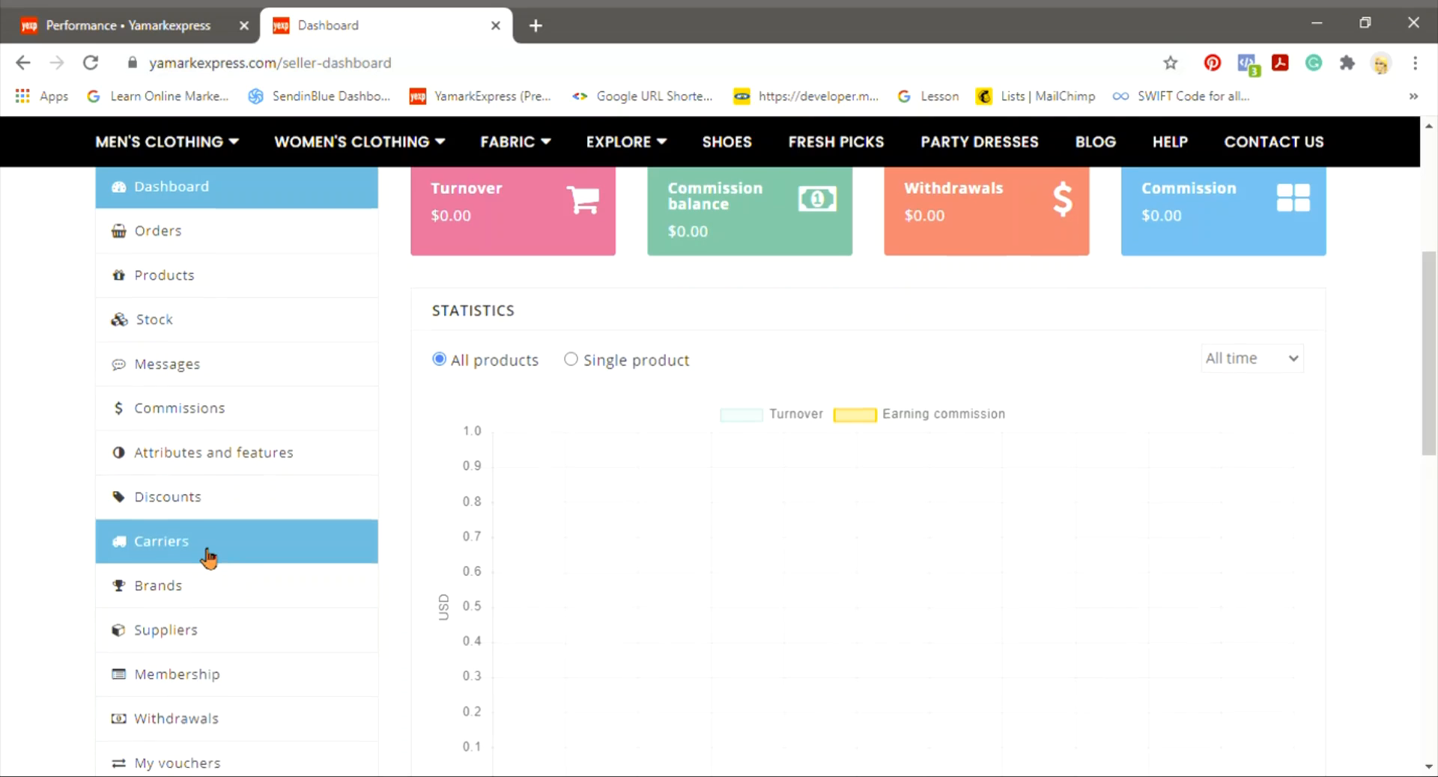
pyautogui.scroll(-1, 205, 556)
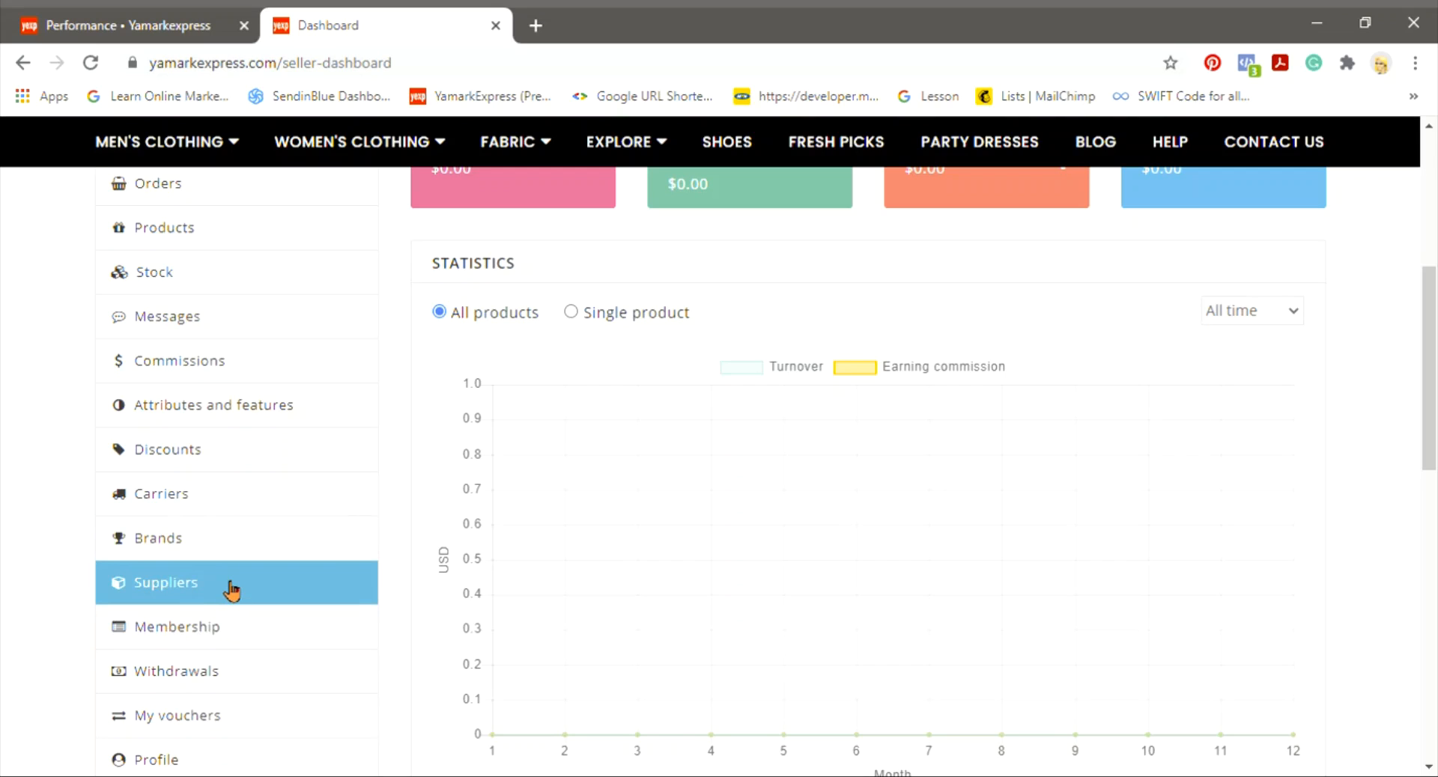
pyautogui.scroll(-2, 233, 590)
pyautogui.scroll(-3, 232, 590)
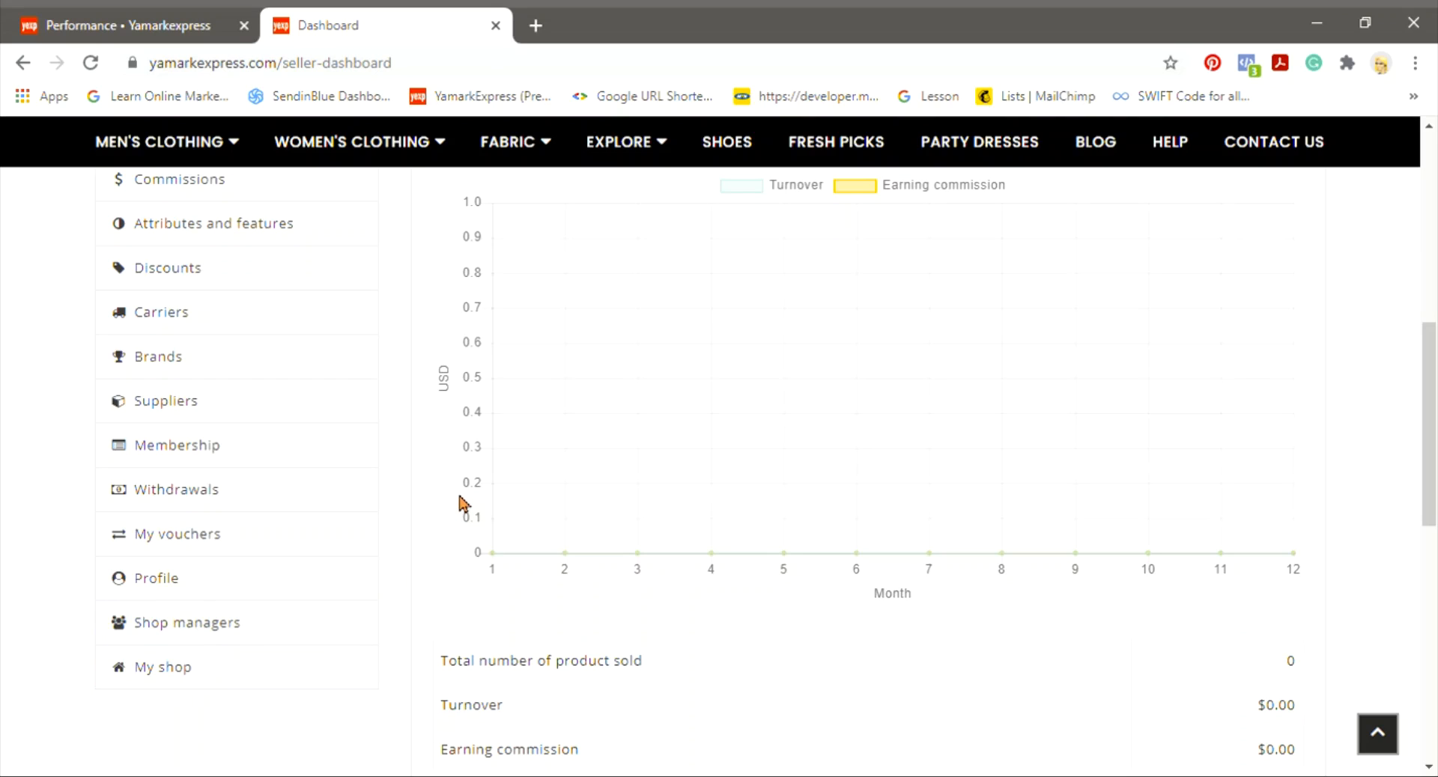
pyautogui.scroll(6, 461, 504)
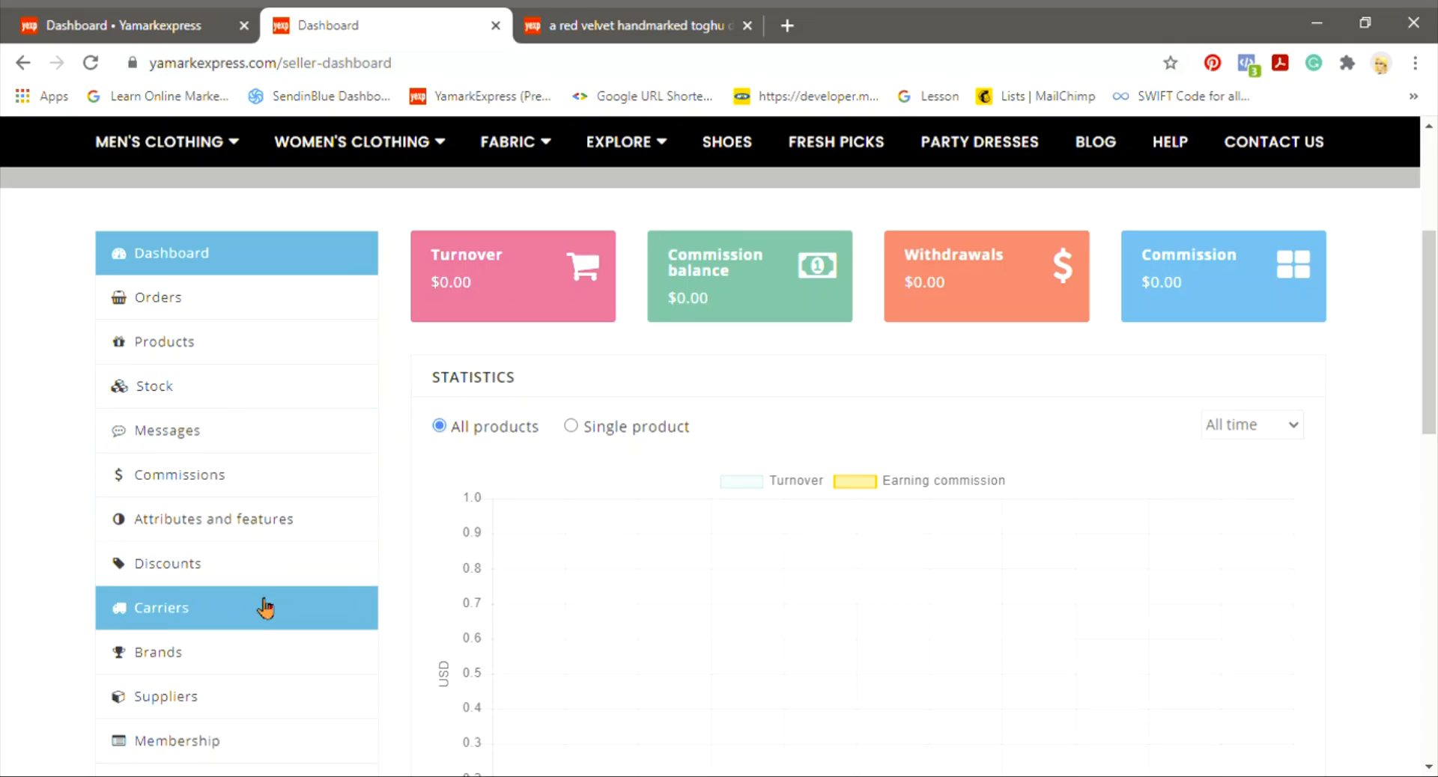
pyautogui.scroll(-2, 263, 608)
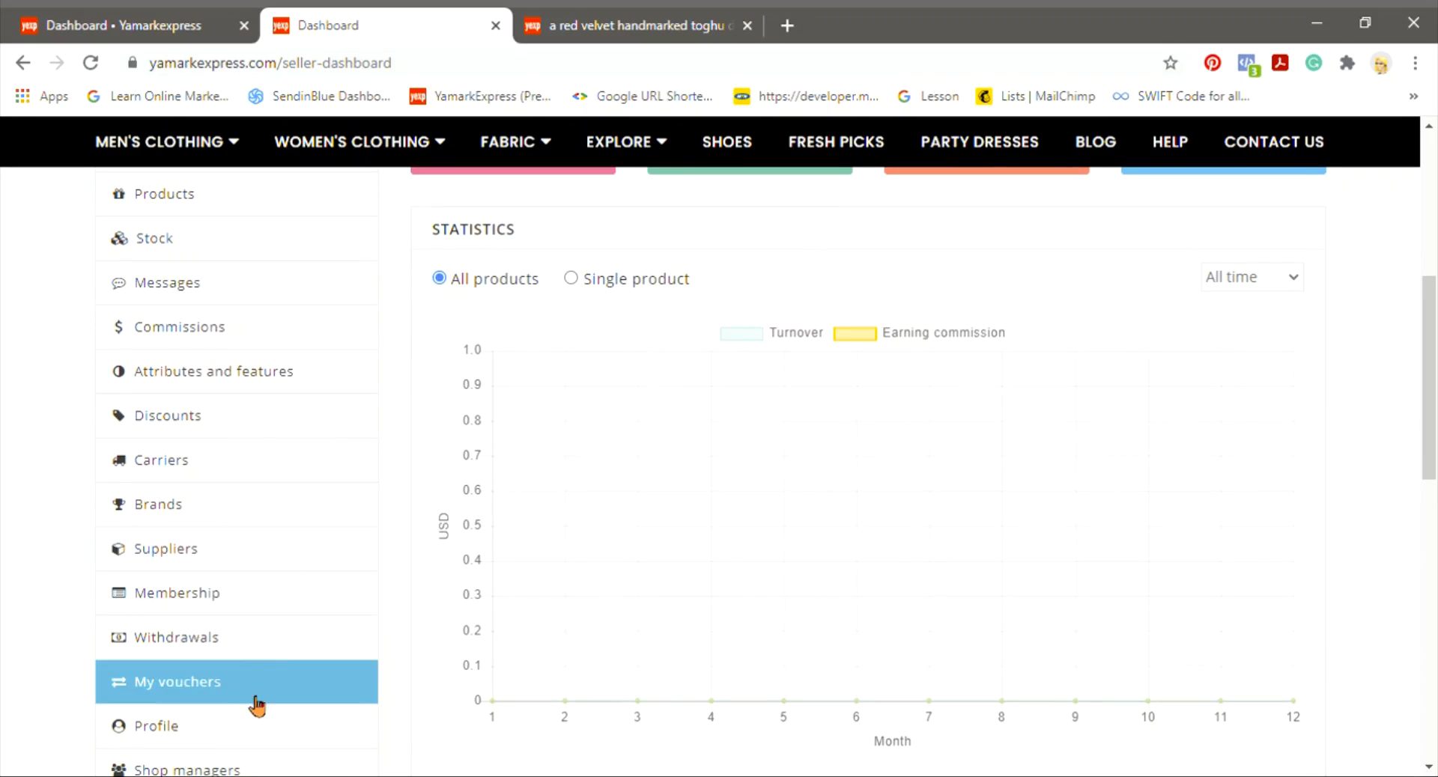
# Step: Open the seller's Products list and start adding a new product
pyautogui.scroll(3, 257, 470)
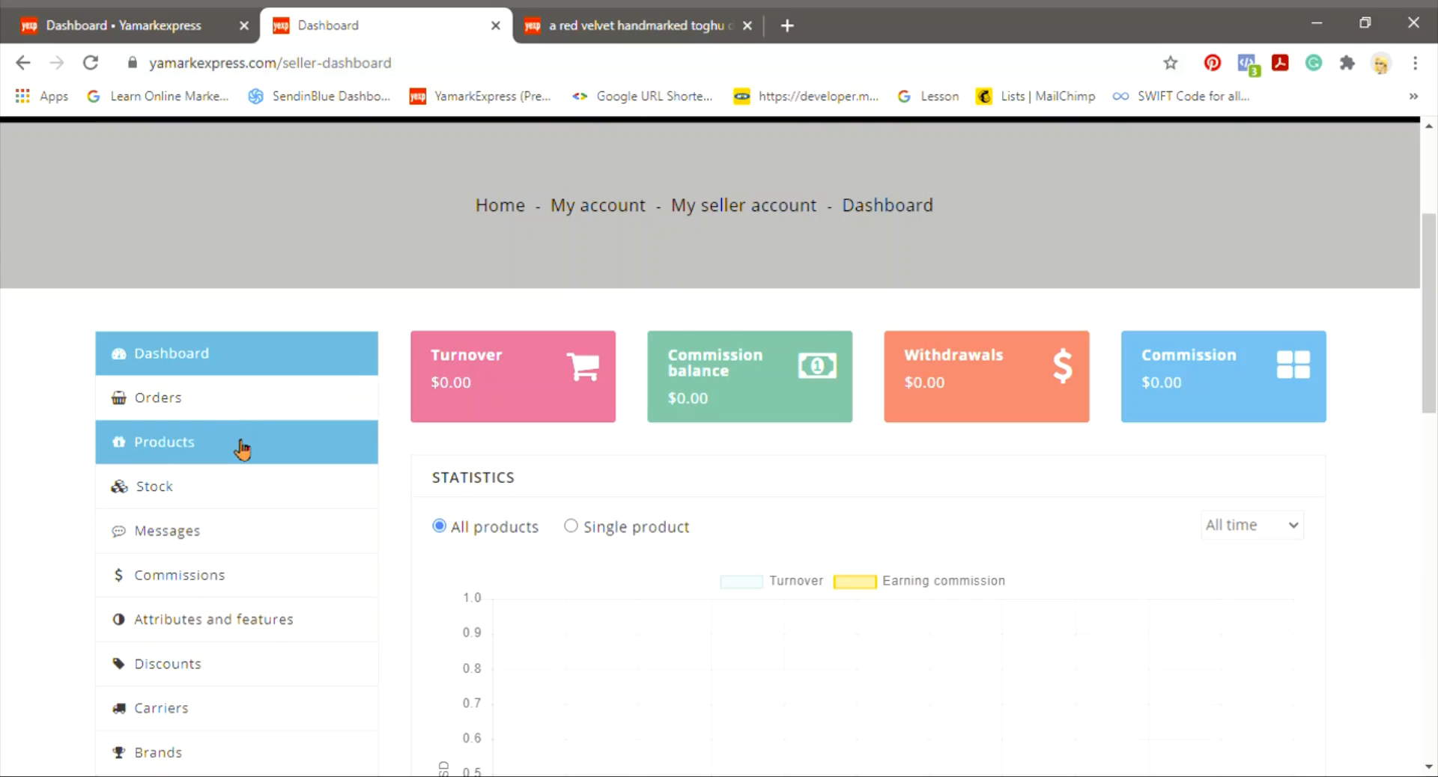
pyautogui.click(161, 449)
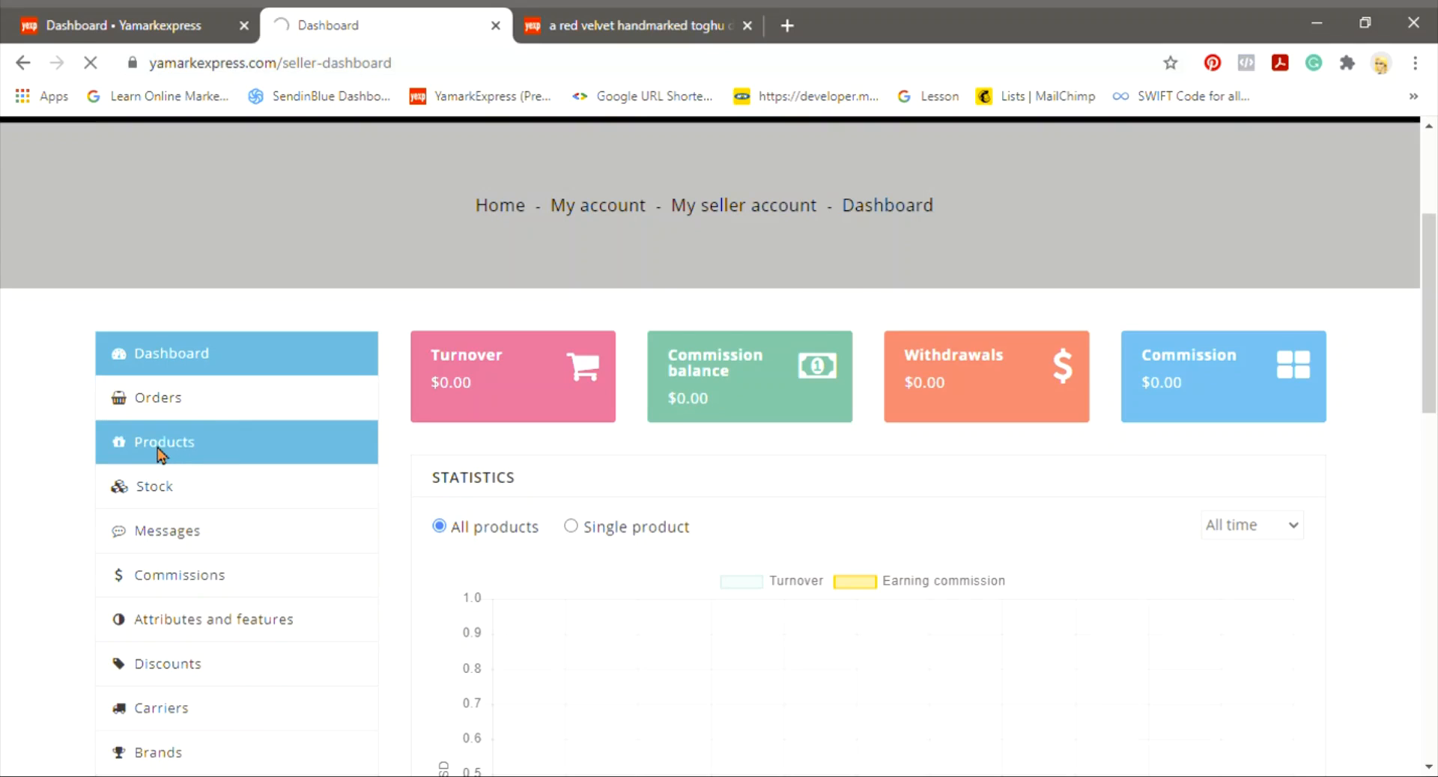
pyautogui.scroll(-2, 665, 564)
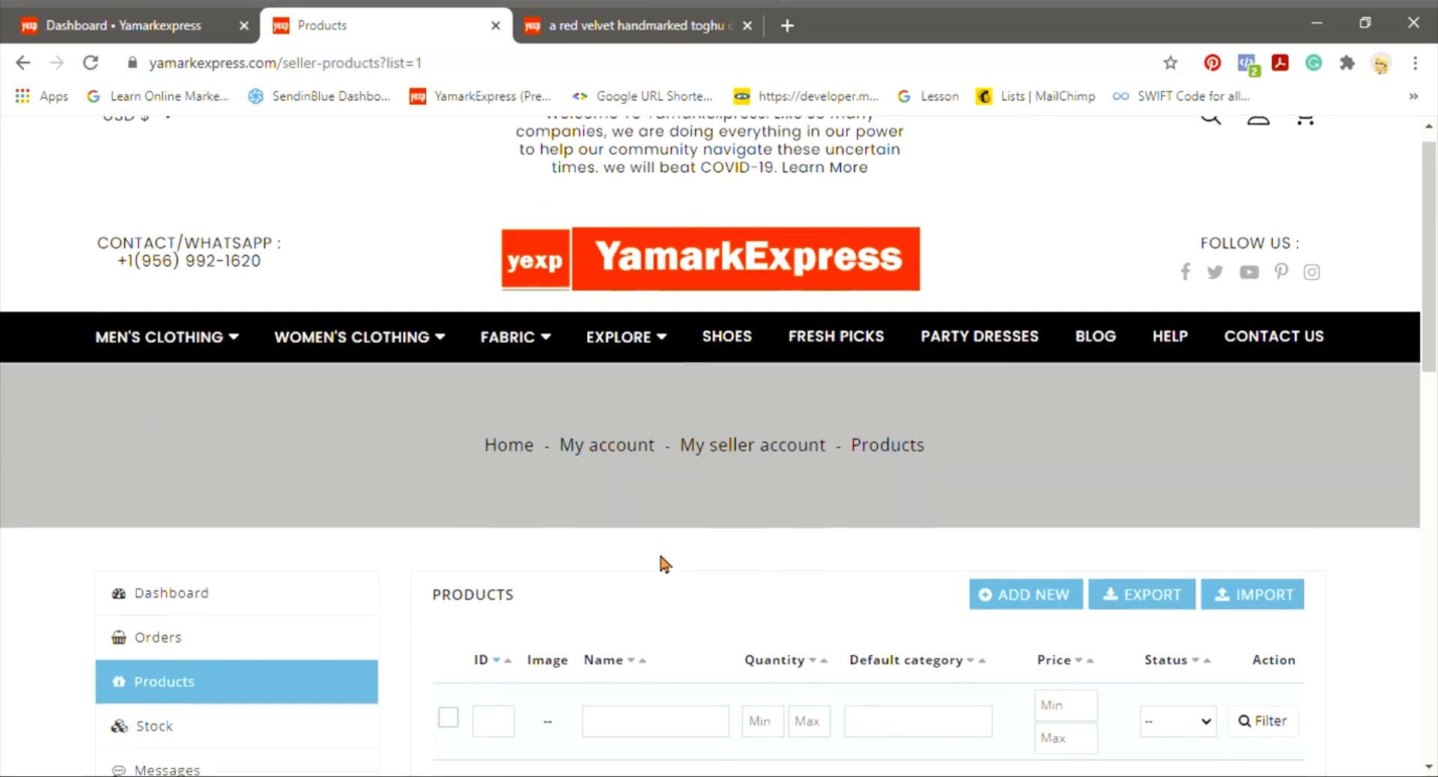
pyautogui.scroll(-3, 662, 564)
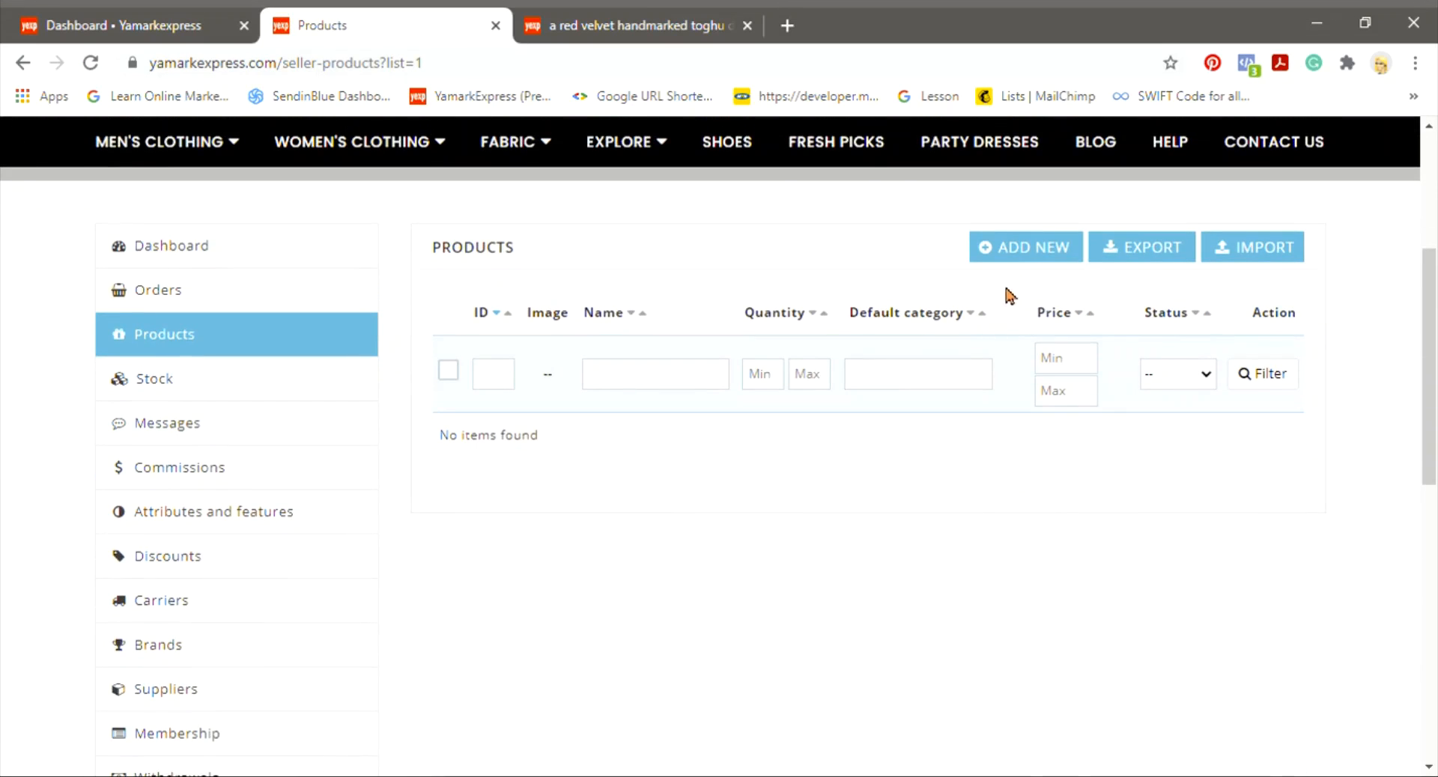
pyautogui.click(1025, 264)
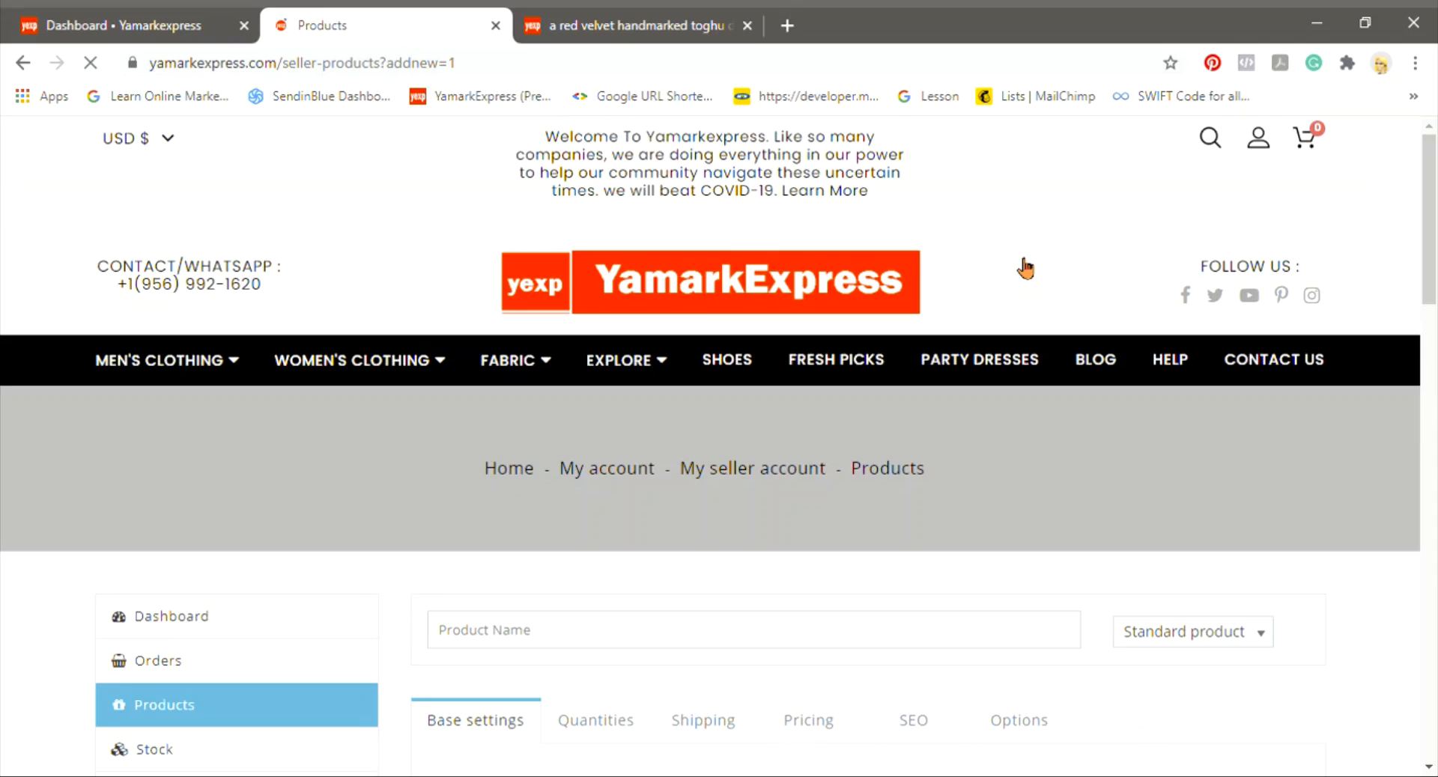
# Step: Name the new standard product "toghu handmarked velvet dress"
pyautogui.scroll(-6, 1005, 415)
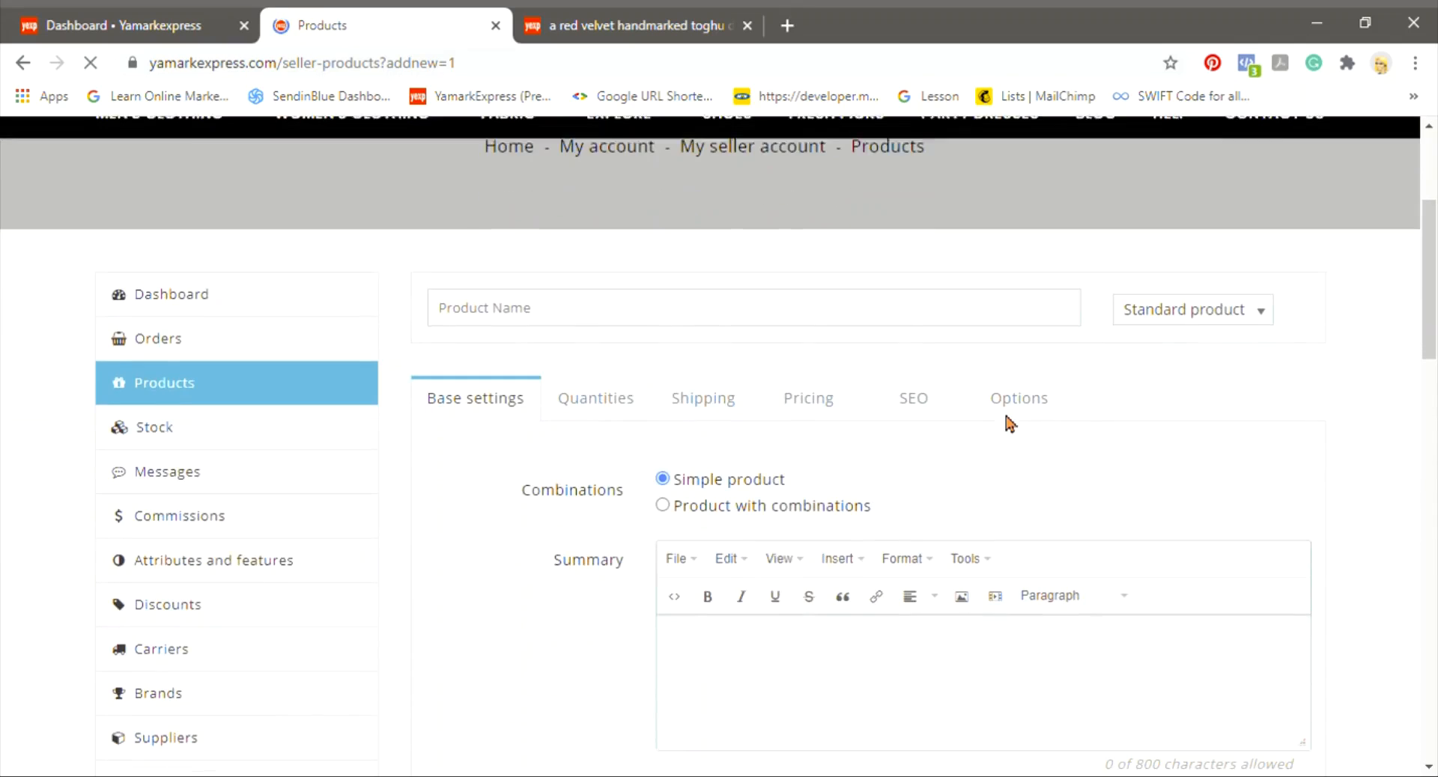
pyautogui.scroll(3, 1014, 423)
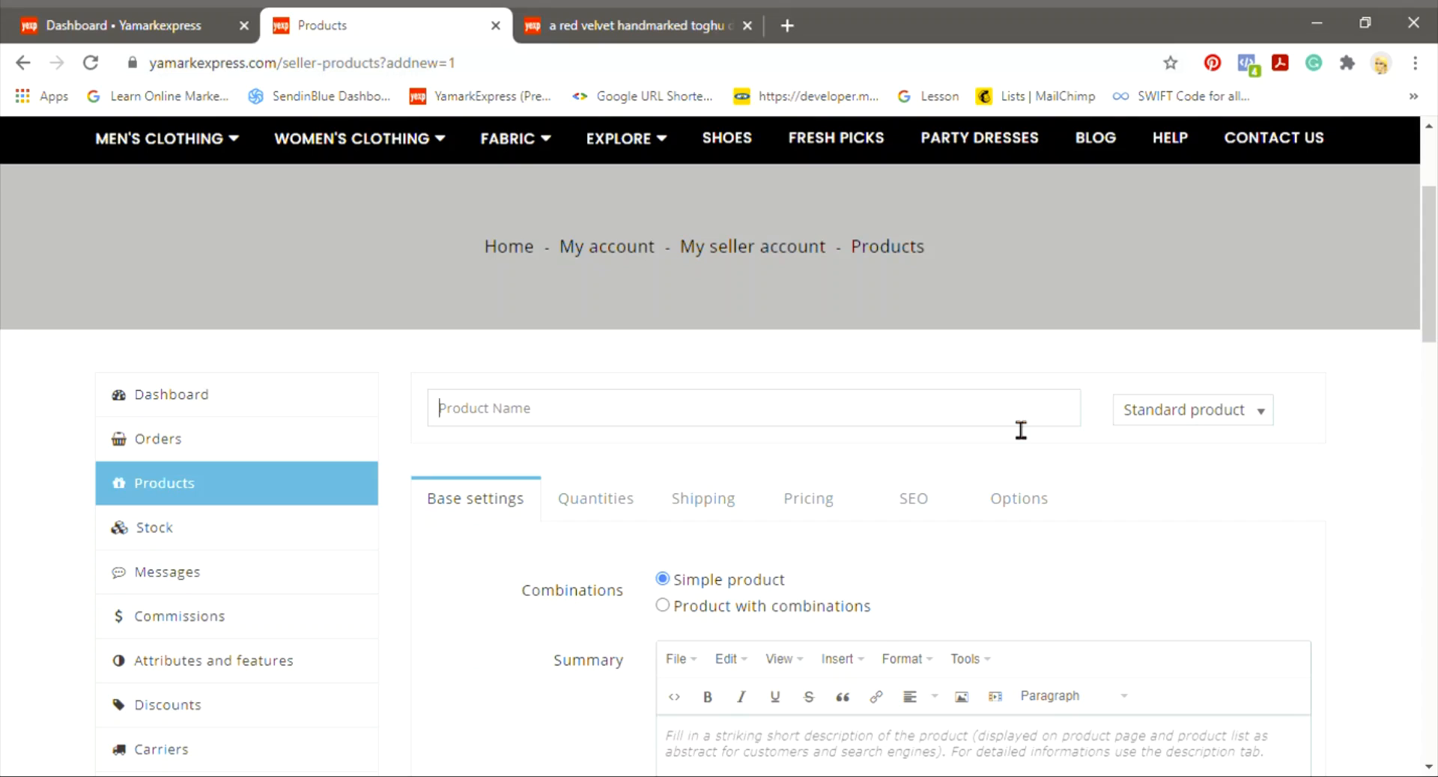
pyautogui.write('toghu handmarked')
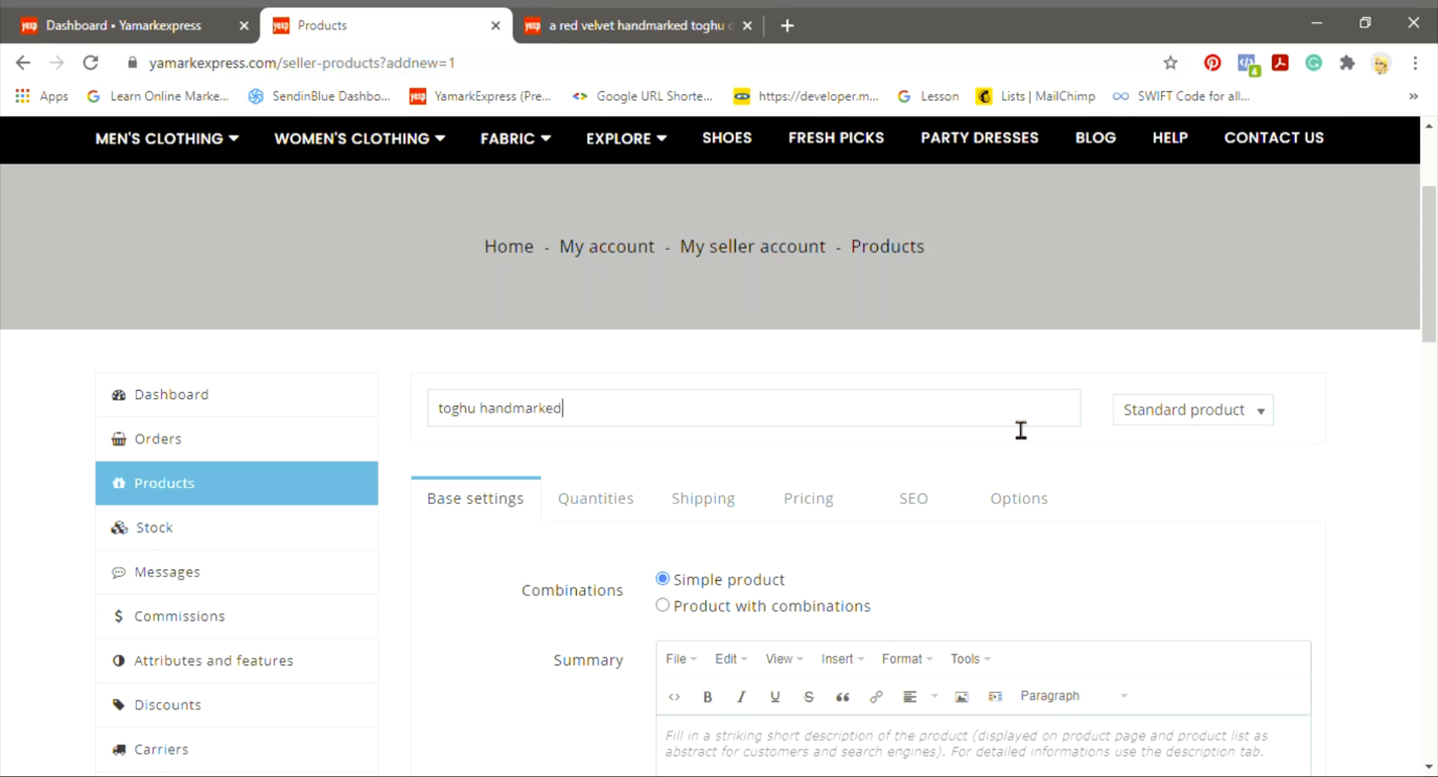
pyautogui.write(' velvet dress')
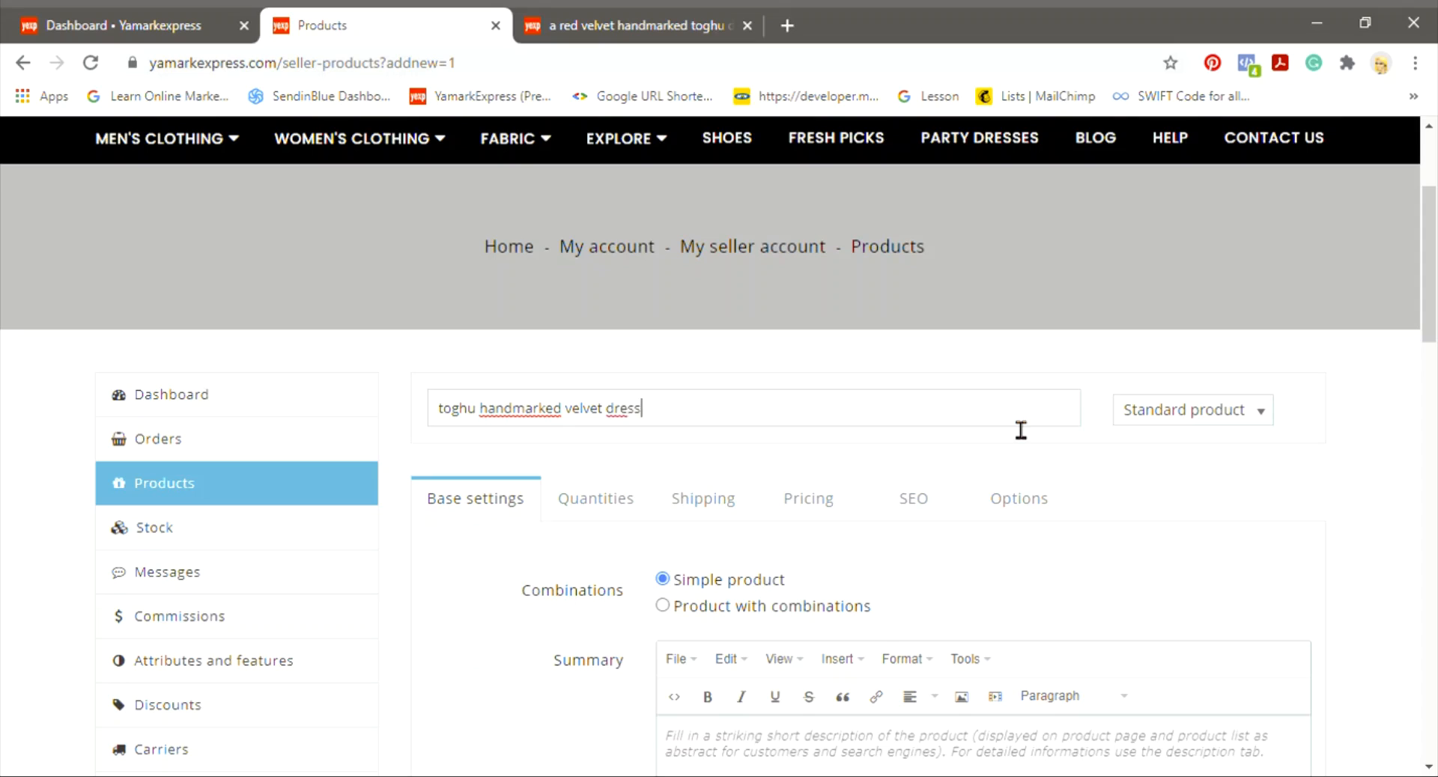
pyautogui.click(1108, 438)
pyautogui.click(1215, 475)
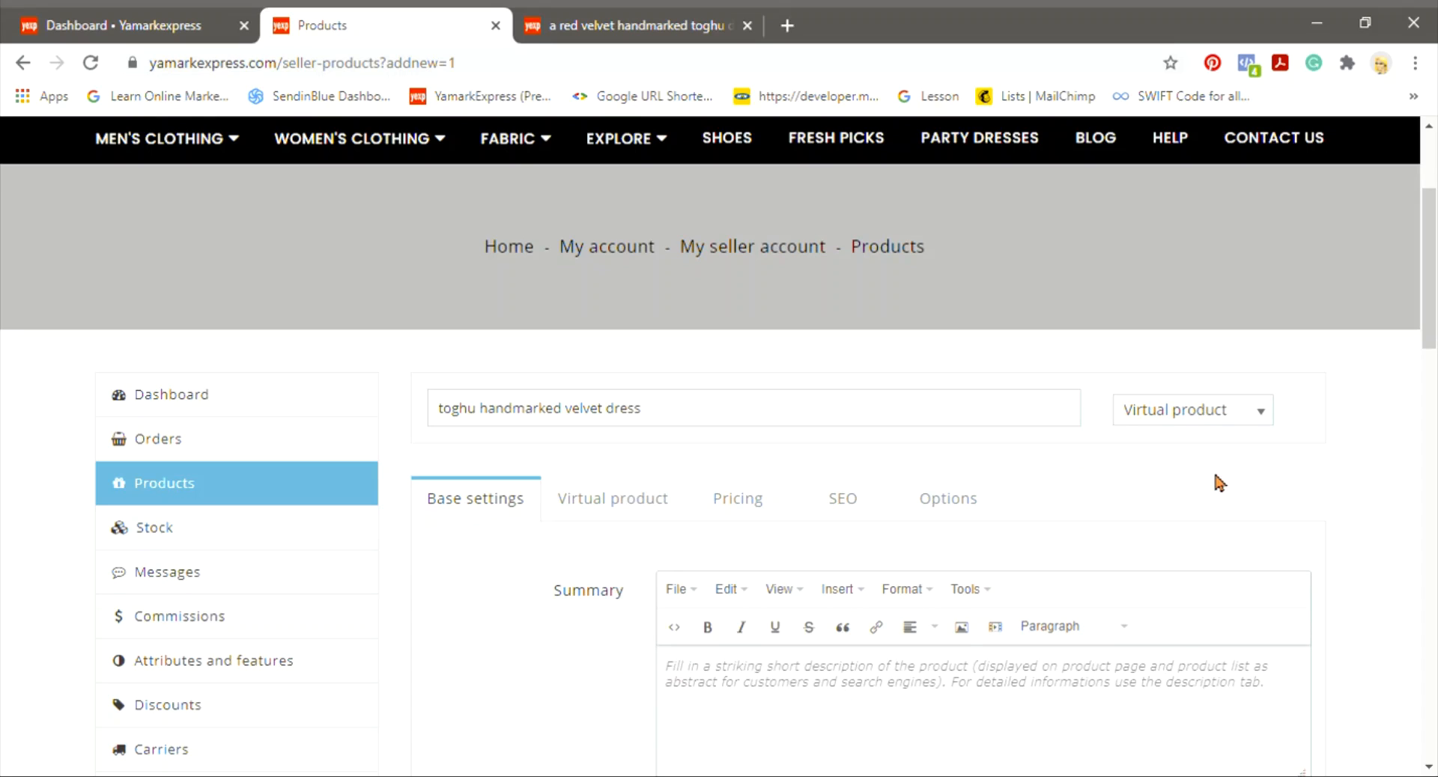
pyautogui.click(1196, 434)
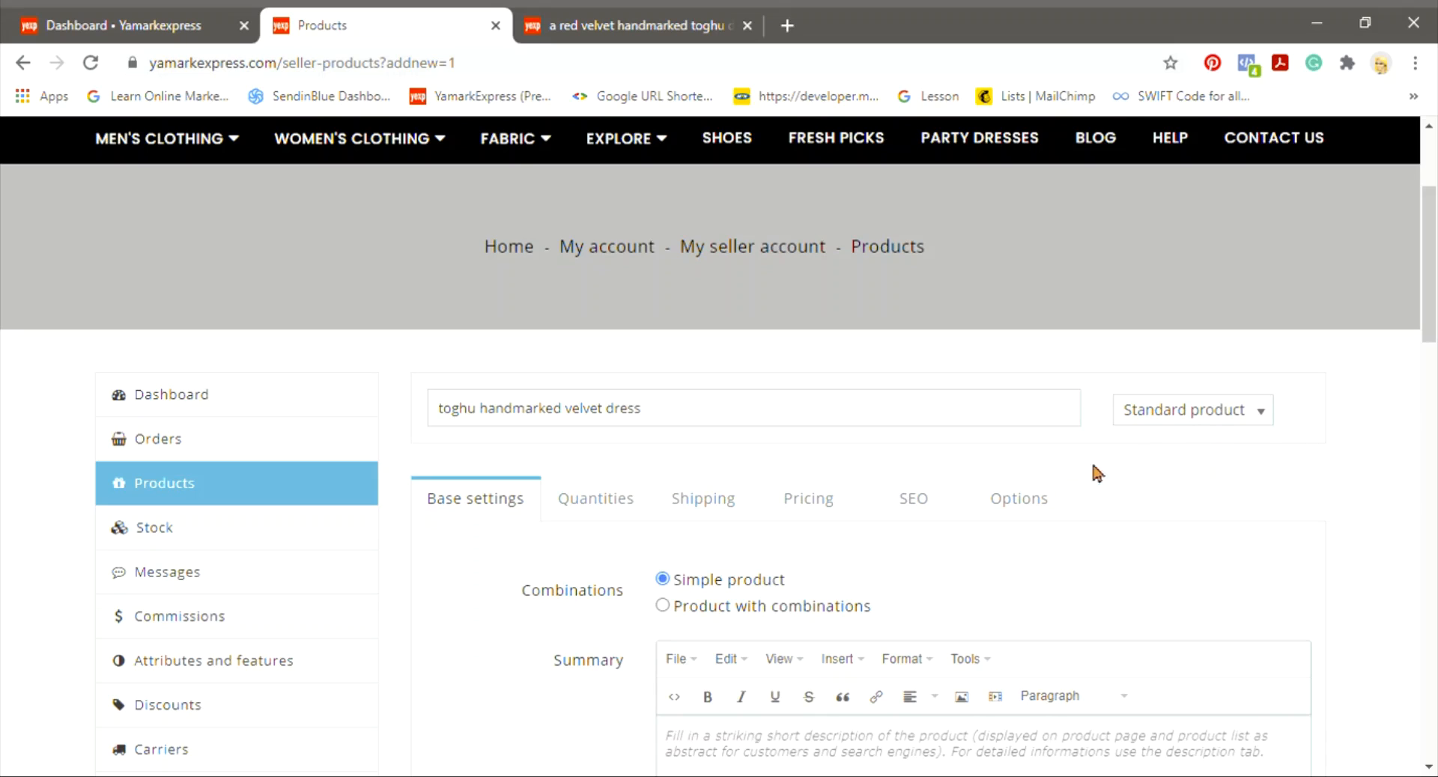
# Step: Set the dress up as a product with combinations instead of a simple product
pyautogui.scroll(-2, 921, 522)
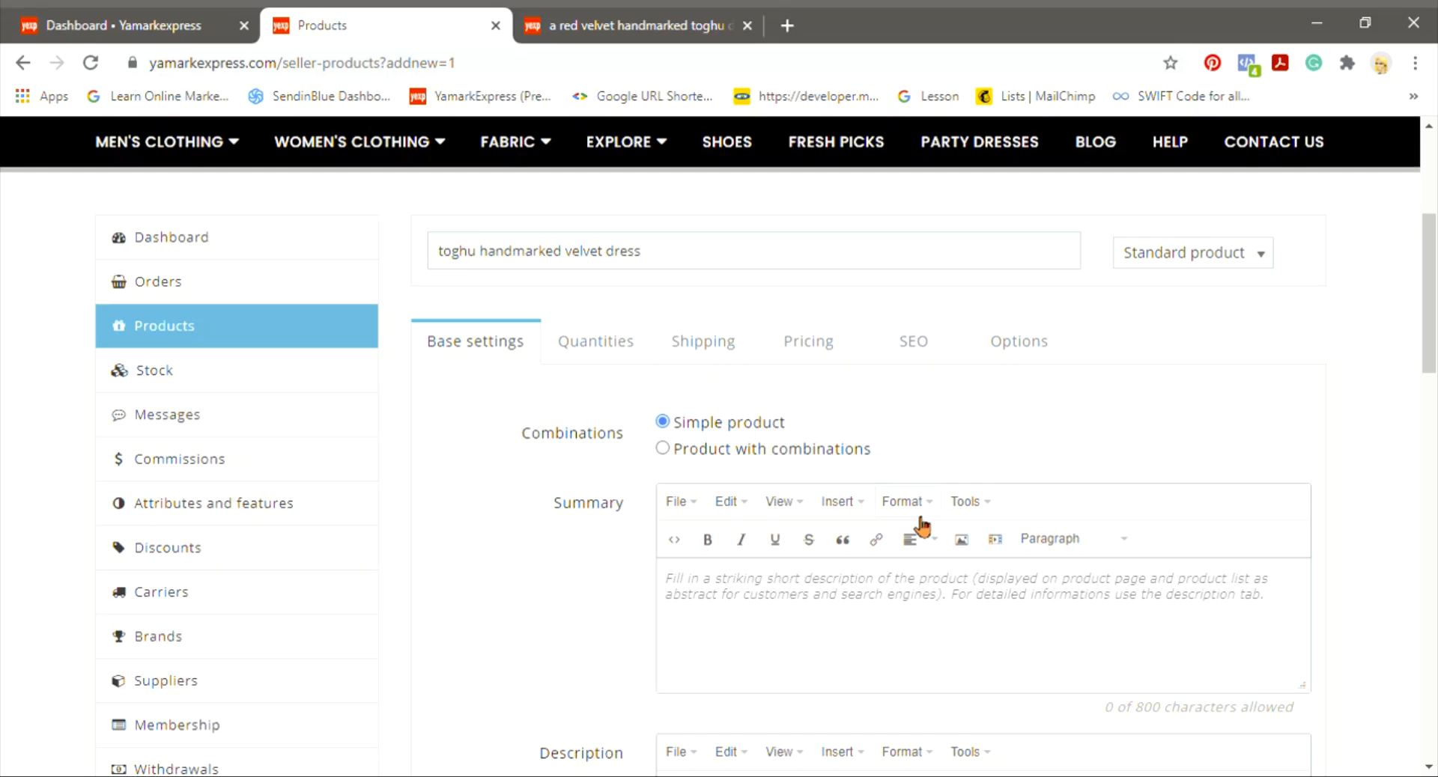
pyautogui.scroll(-2, 920, 523)
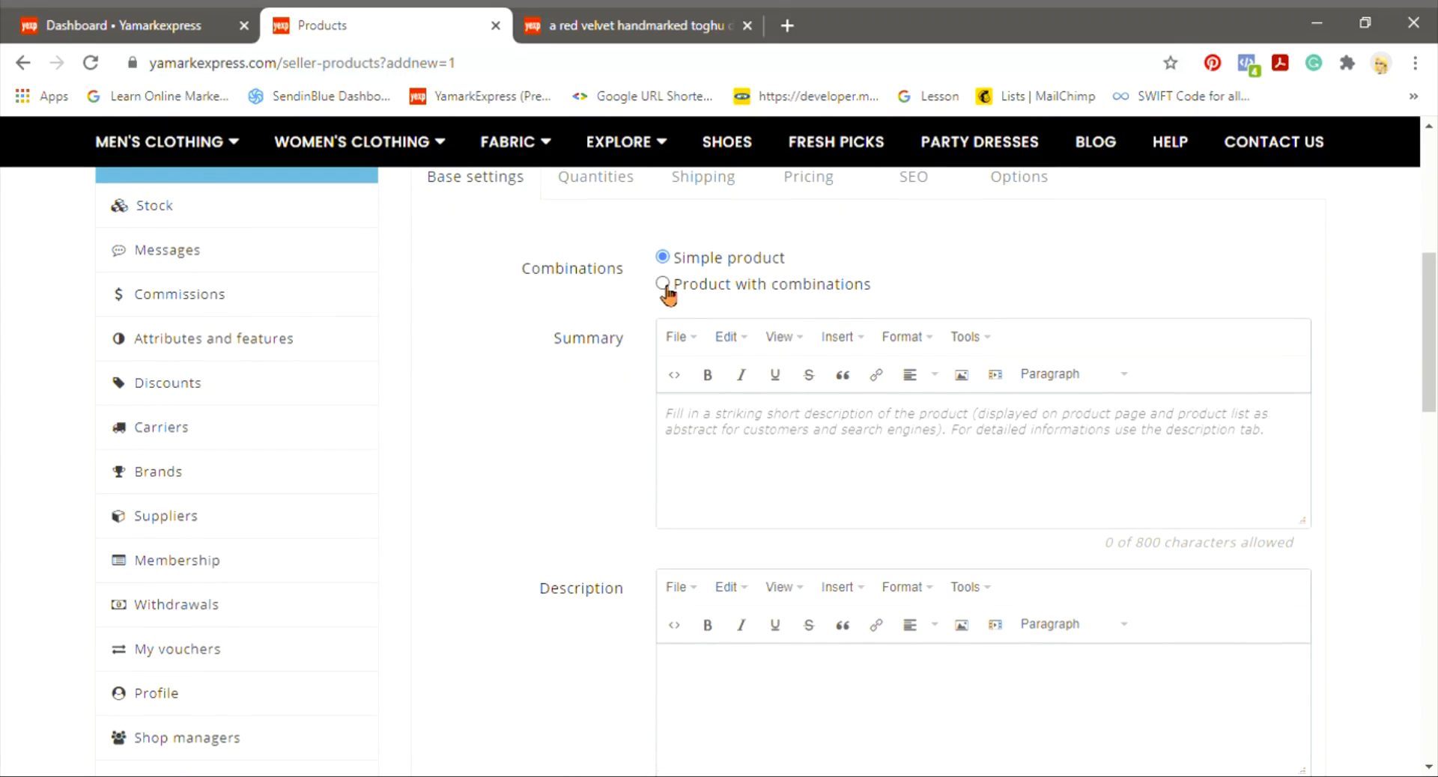
pyautogui.scroll(2, 533, 216)
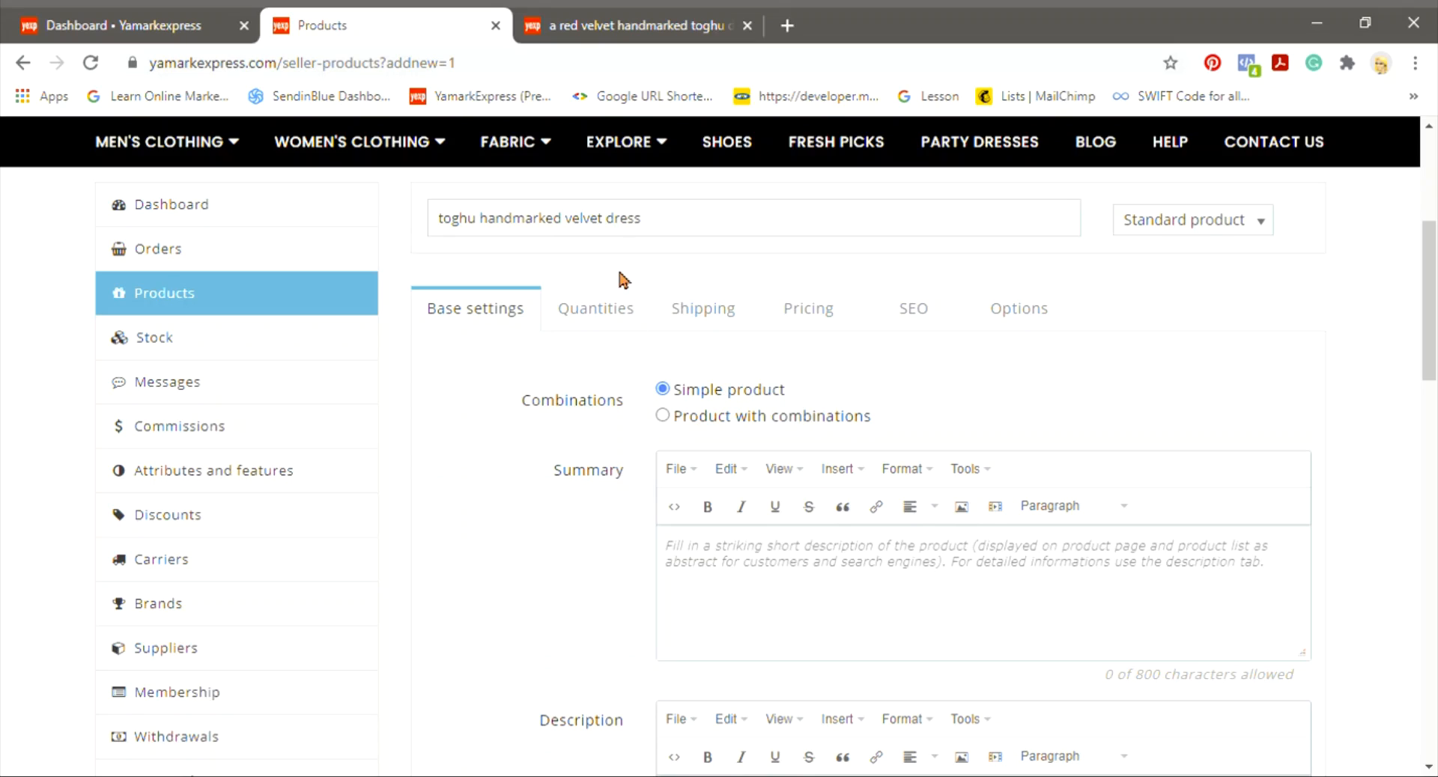
pyautogui.click(663, 416)
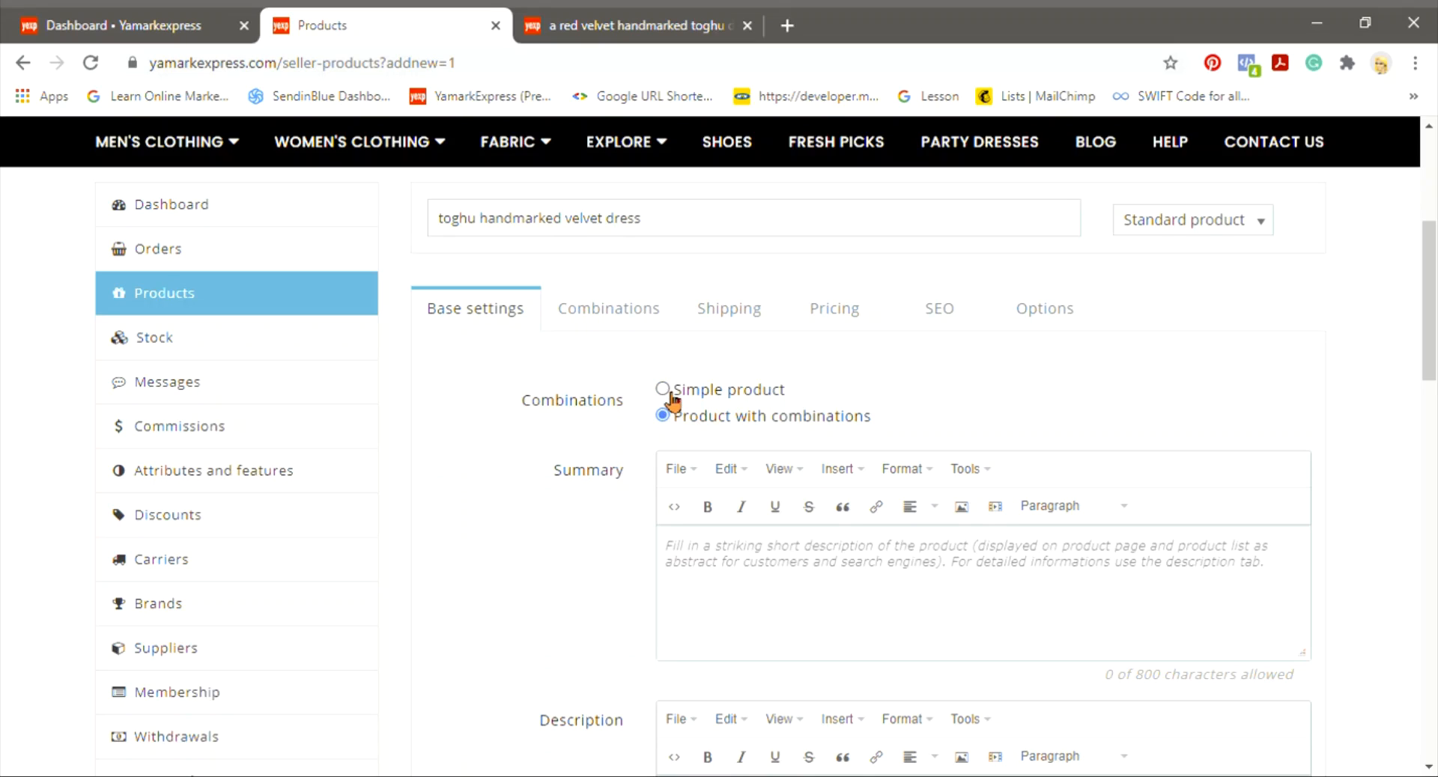
pyautogui.click(663, 389)
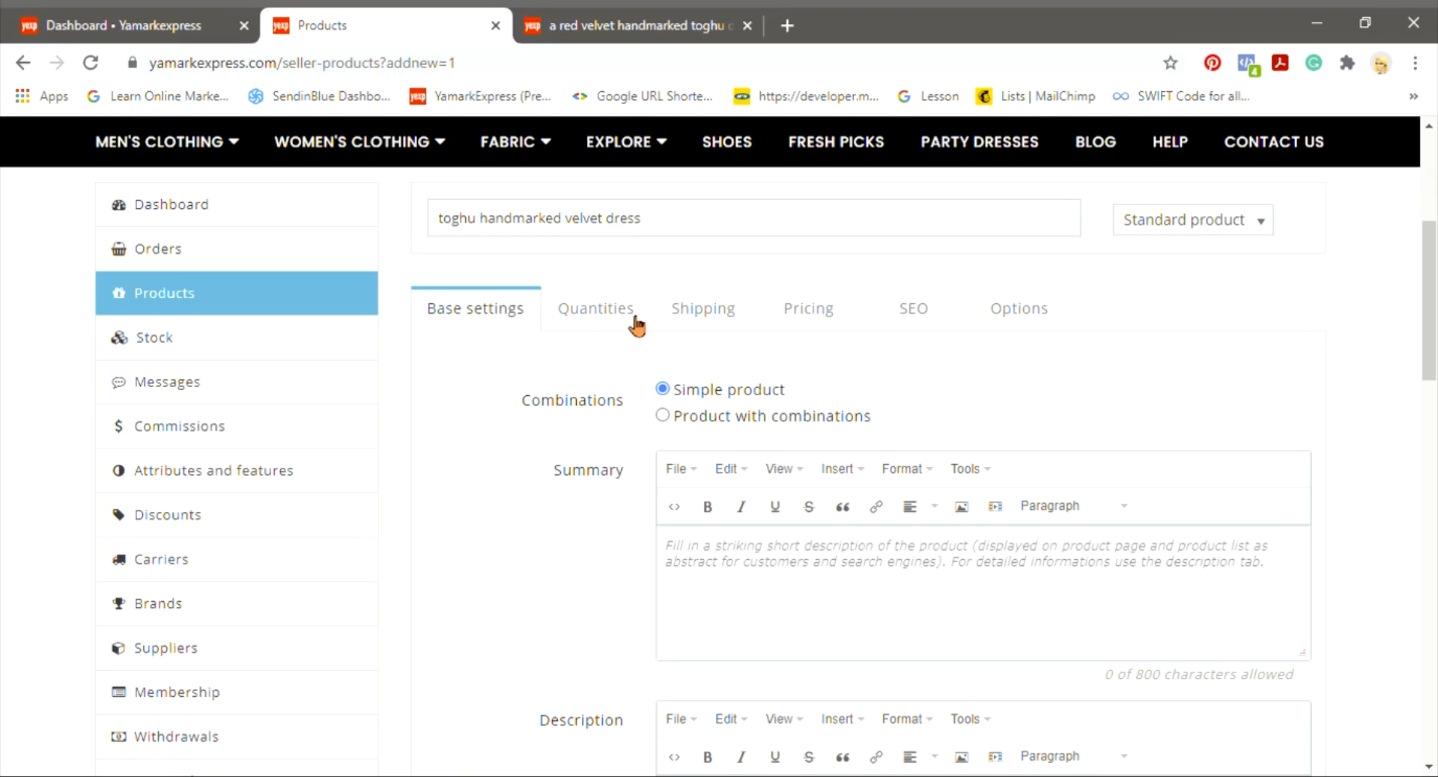
pyautogui.click(676, 417)
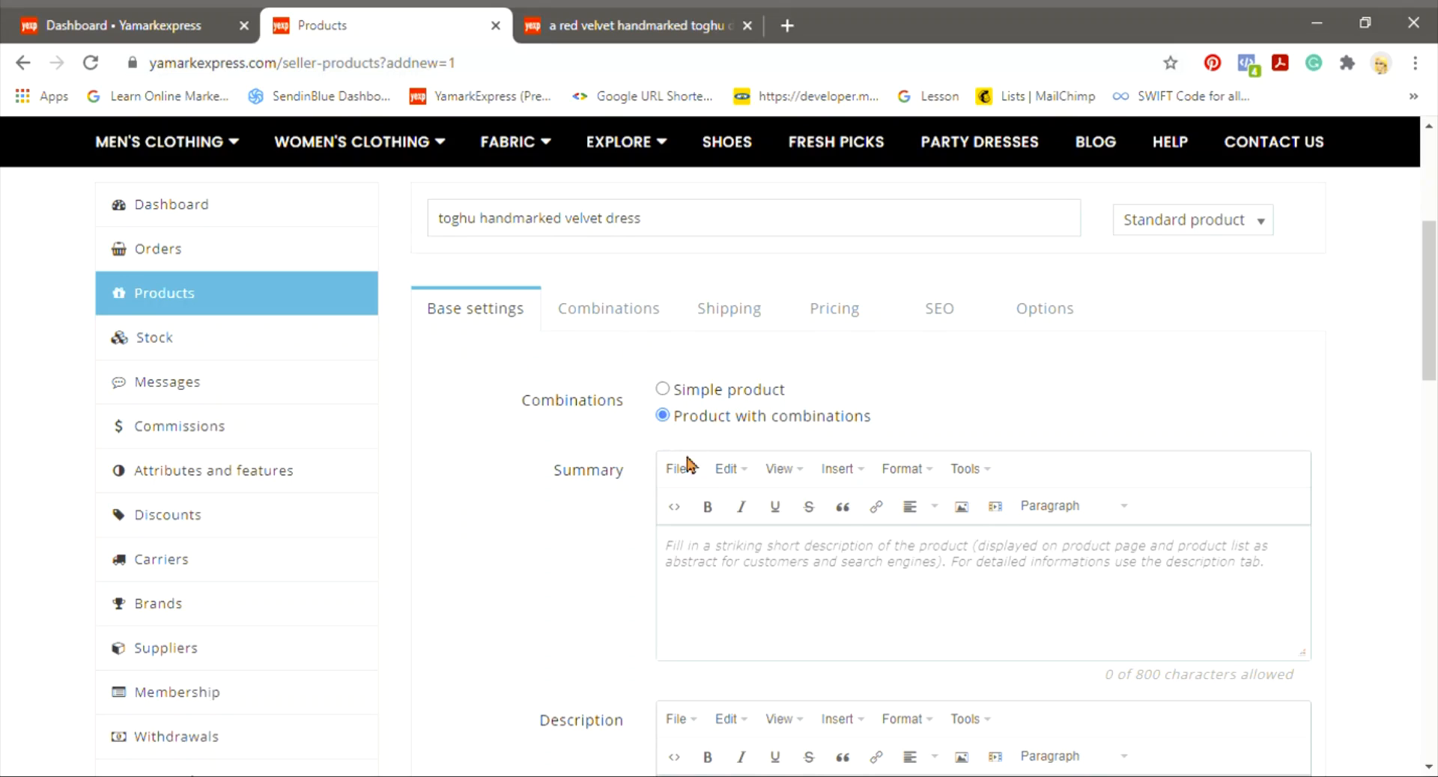
# Step: Examine the Summary and Description editors and the reference and price fields of the new product form
pyautogui.scroll(-1, 742, 631)
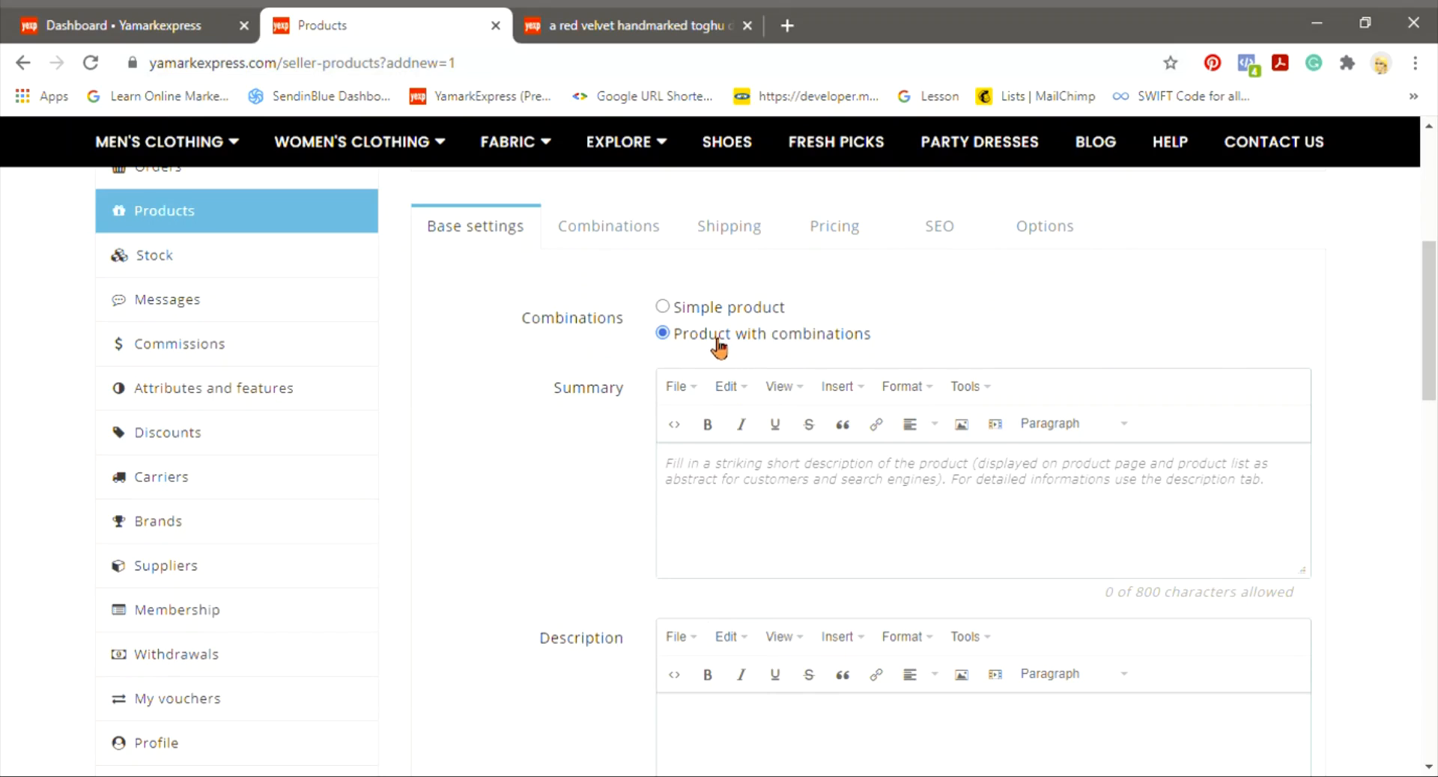
pyautogui.click(715, 522)
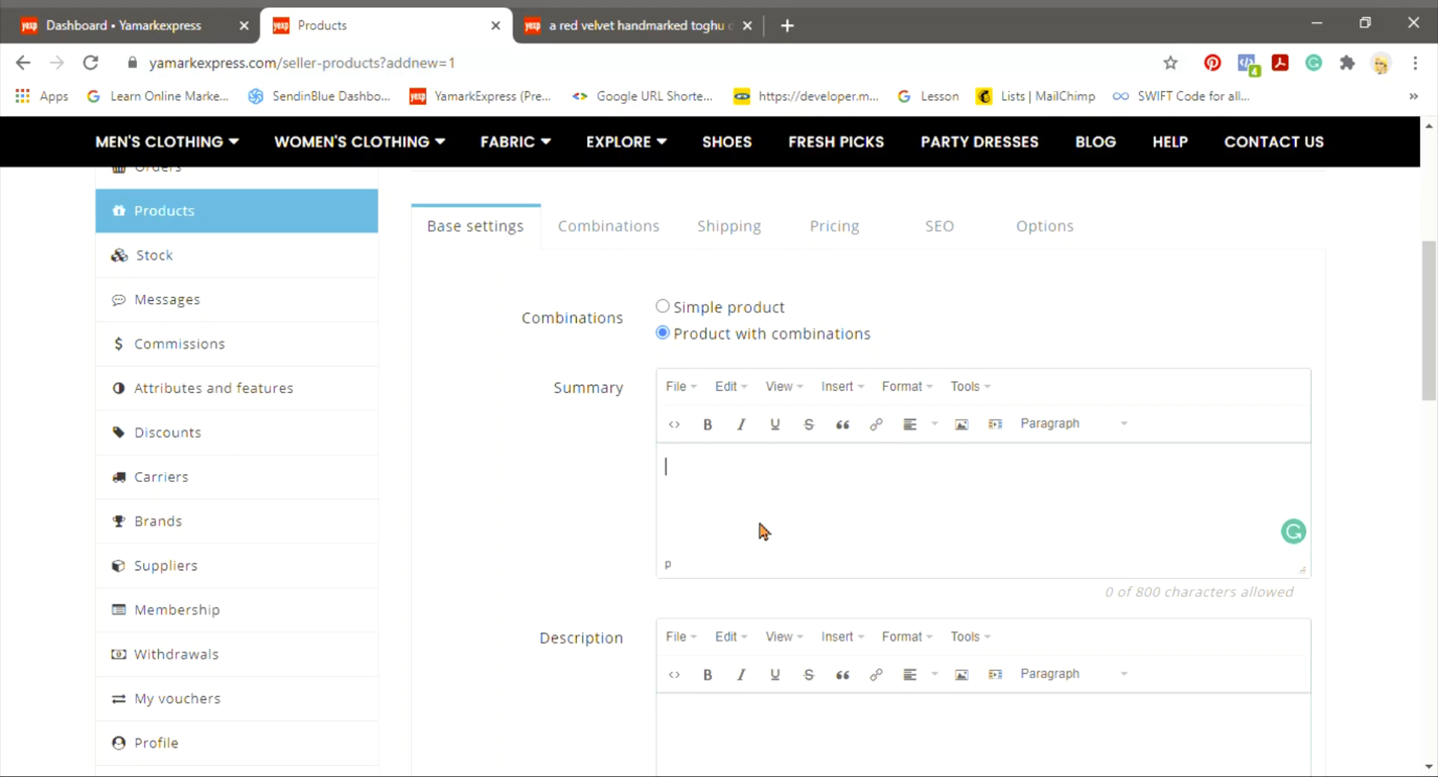
pyautogui.scroll(-1, 761, 530)
pyautogui.scroll(-1, 761, 528)
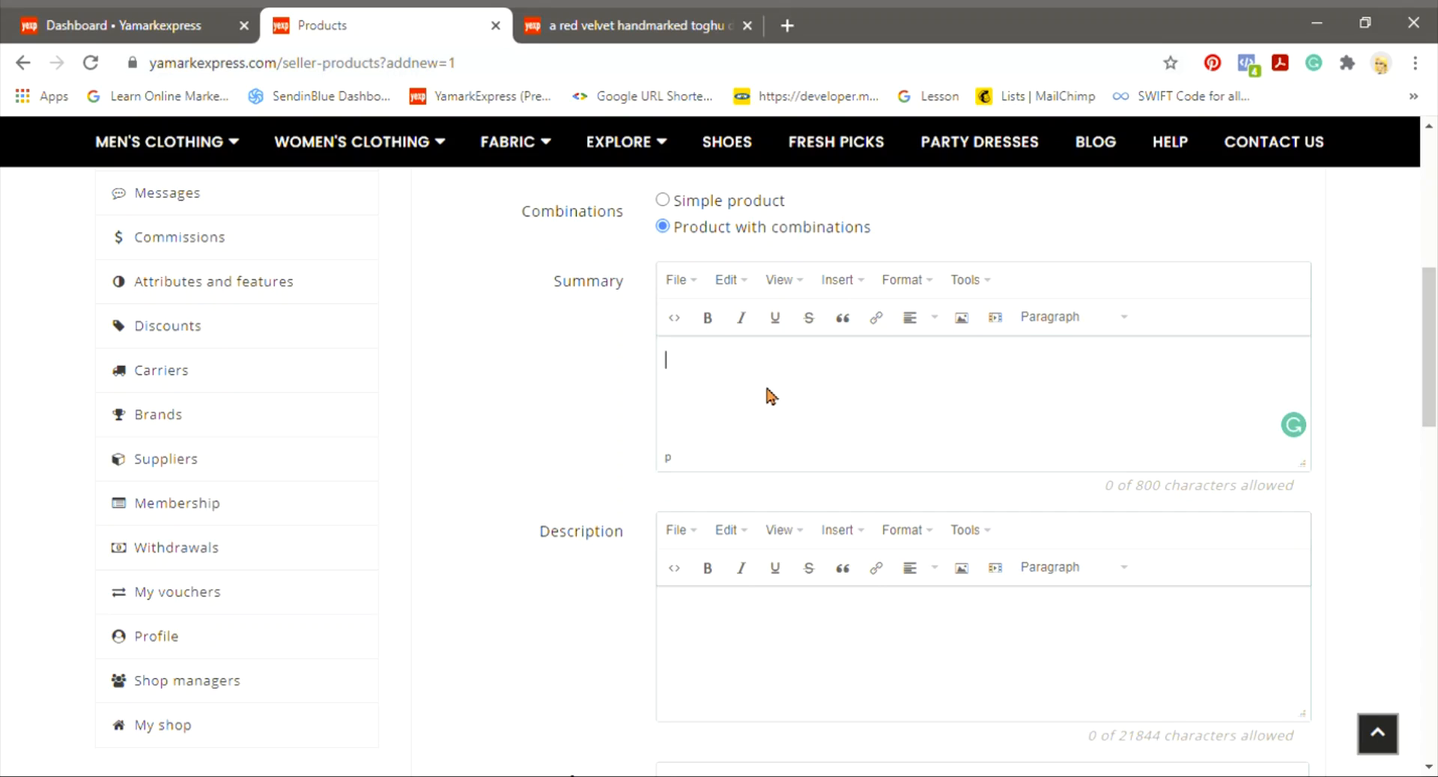
pyautogui.scroll(-1, 824, 619)
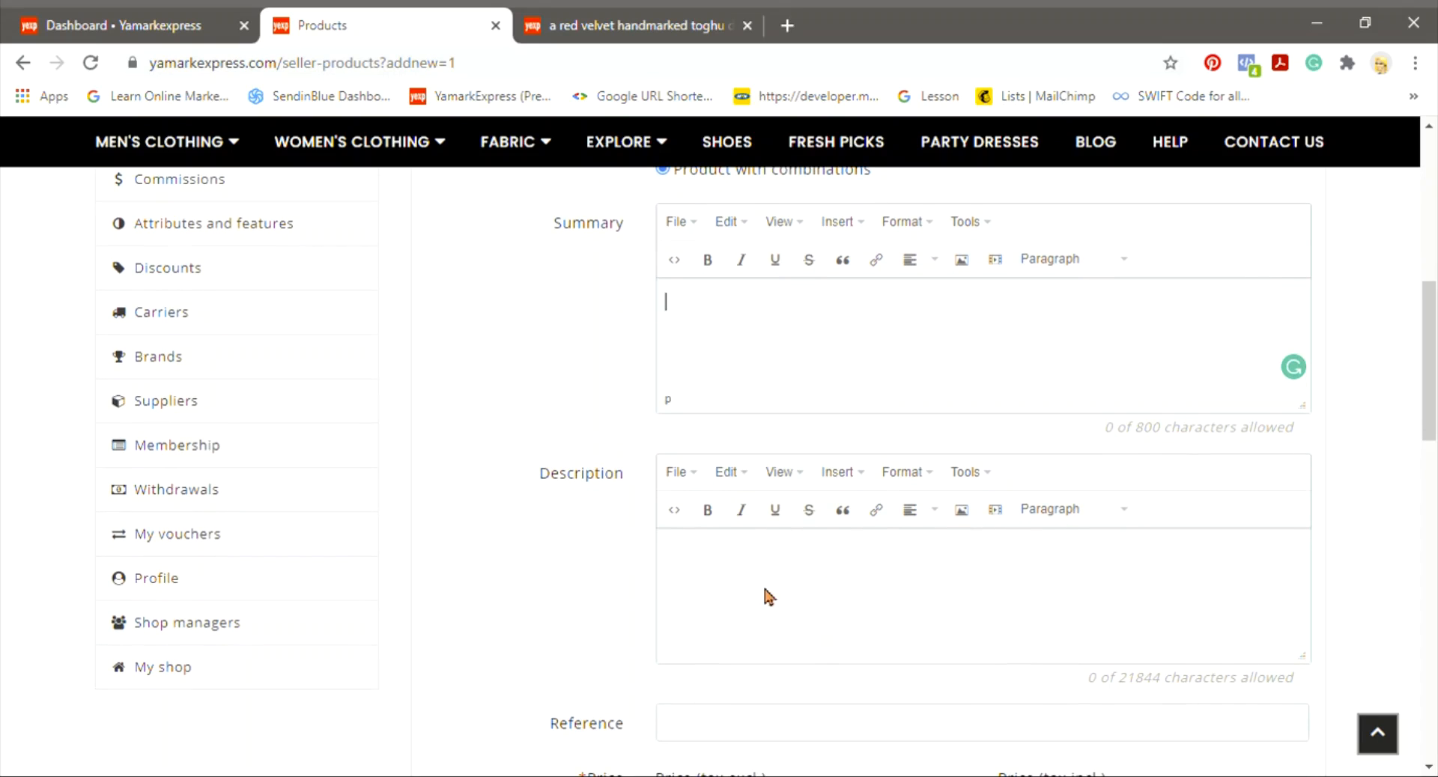
pyautogui.click(715, 587)
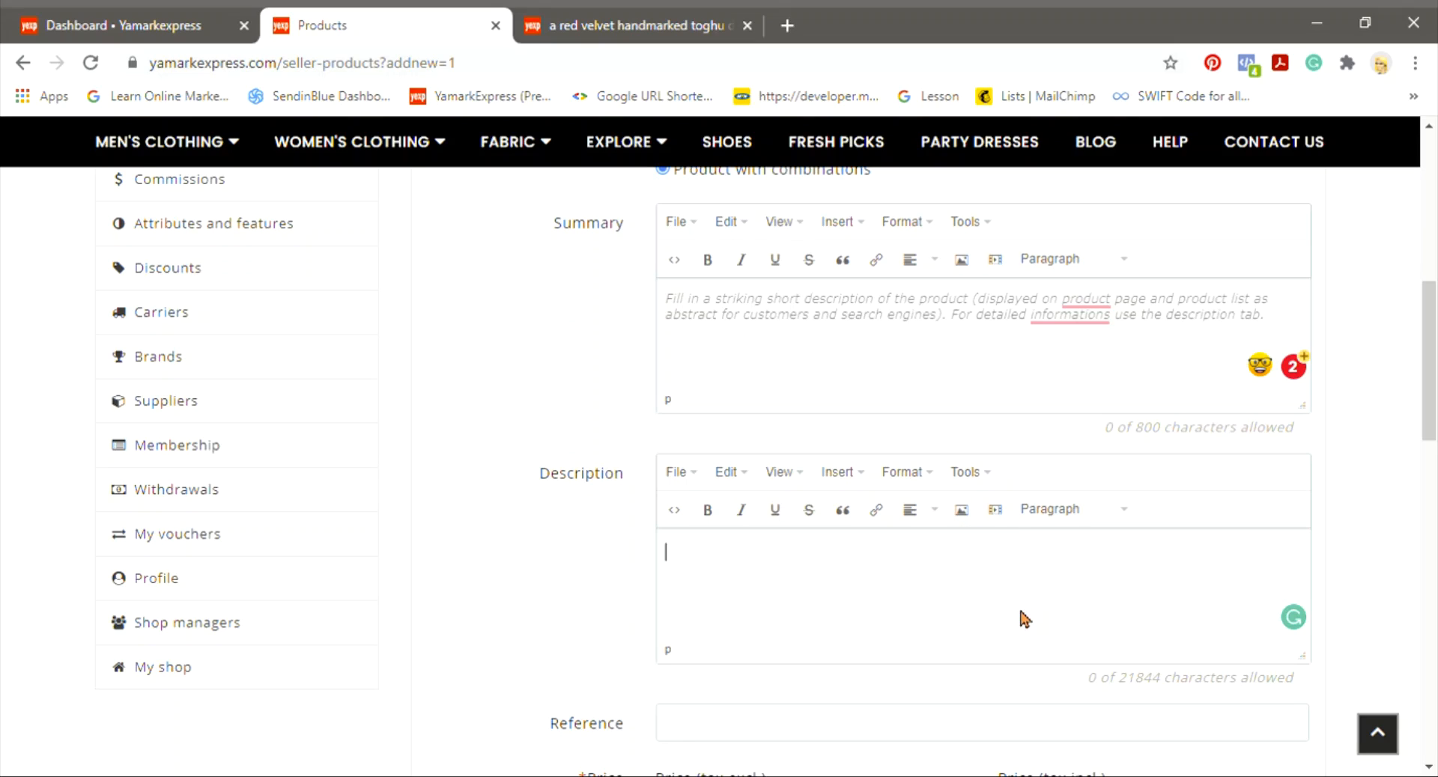
pyautogui.scroll(-1, 1024, 619)
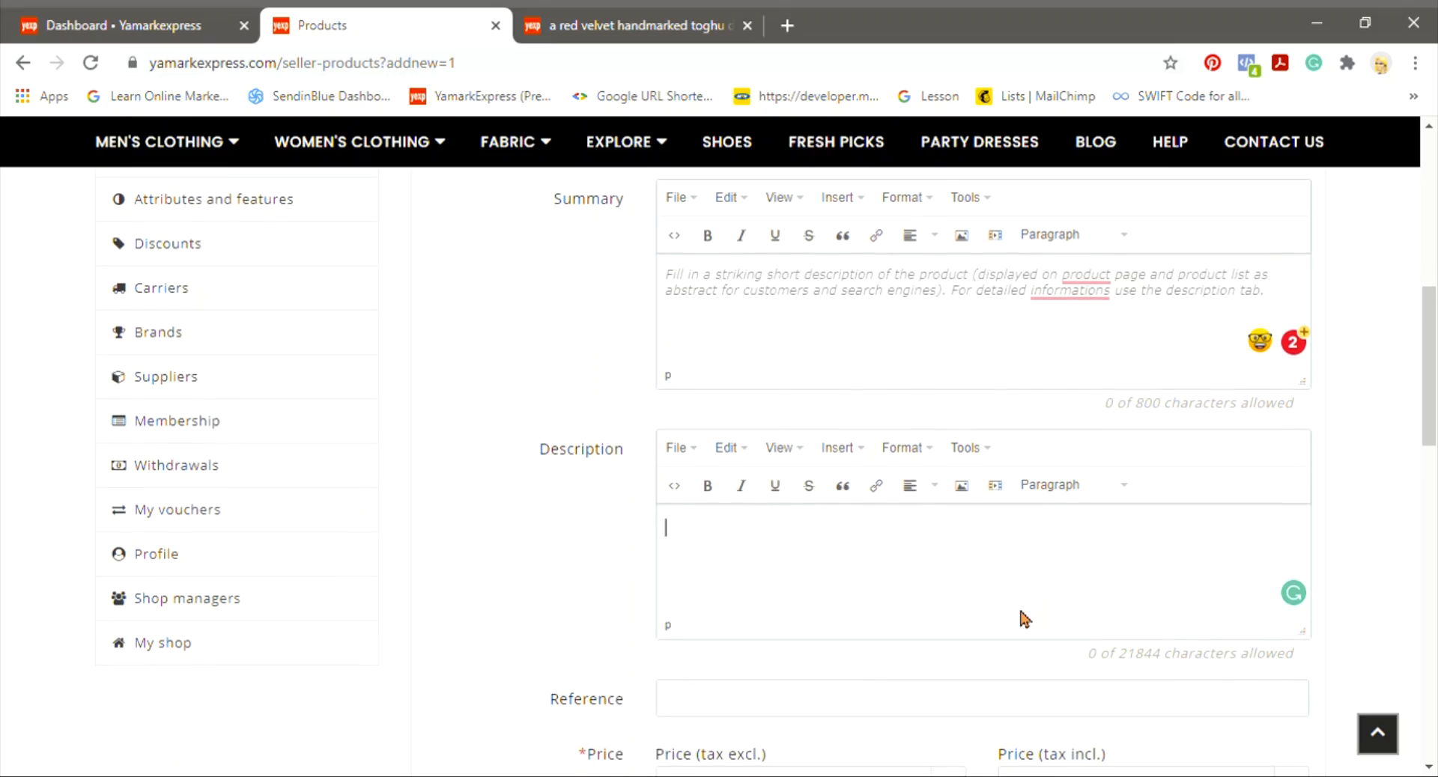
pyautogui.scroll(-1, 1024, 619)
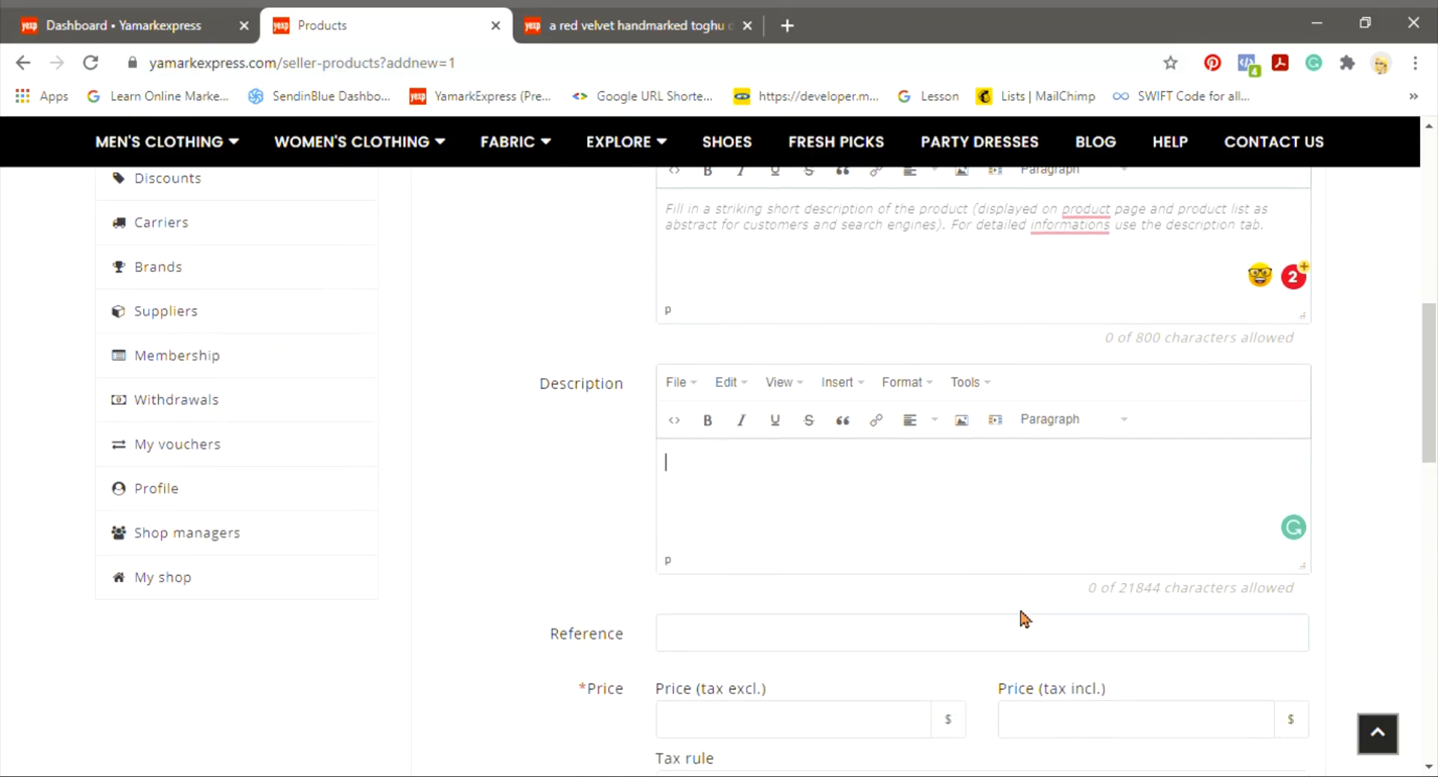
pyautogui.scroll(-1, 1023, 619)
pyautogui.scroll(-1, 1024, 619)
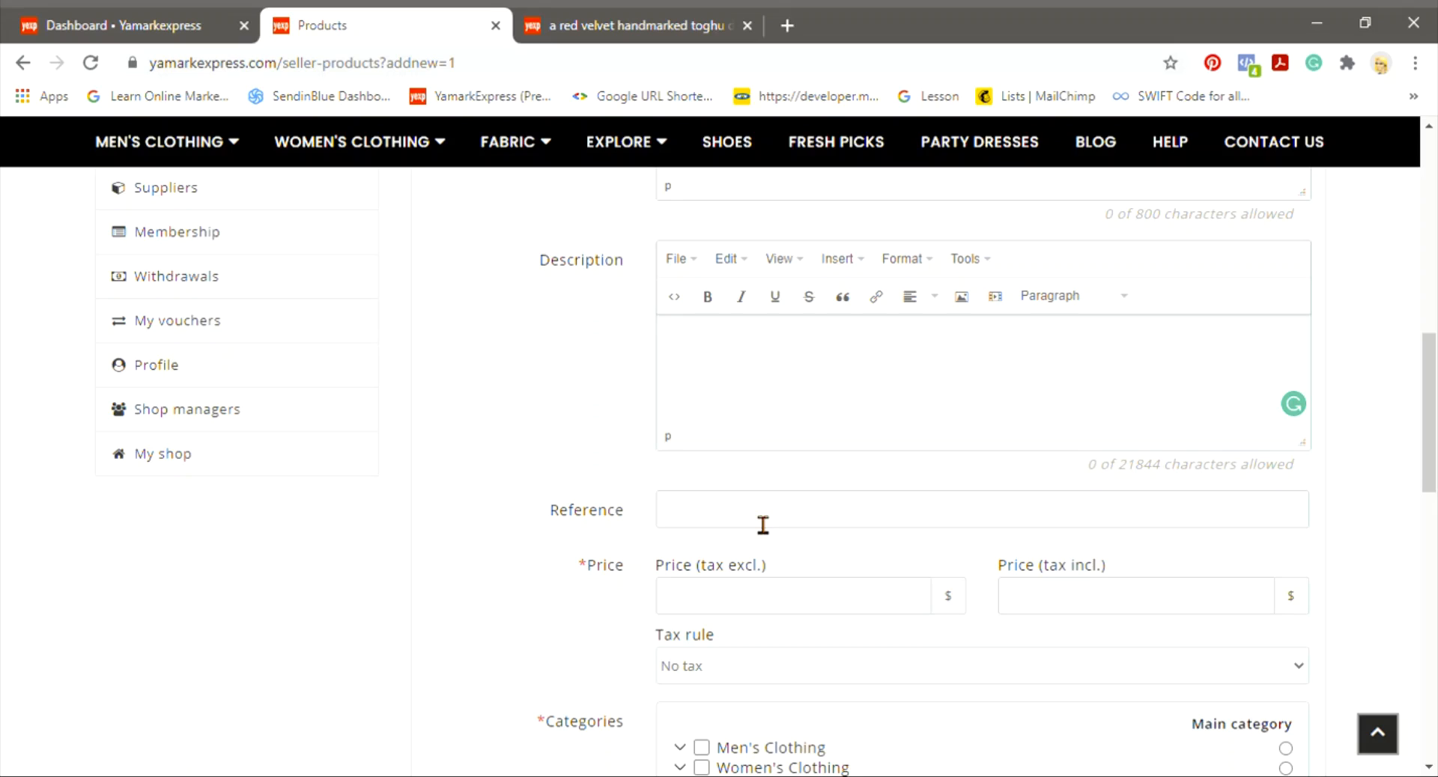
pyautogui.write('th')
pyautogui.press('BackSpace')
pyautogui.press('BackSpace')
pyautogui.click(763, 525)
pyautogui.write('hf5678')
pyautogui.press('BackSpace')
pyautogui.press('BackSpace')
pyautogui.press('BackSpace')
pyautogui.press('BackSpace')
pyautogui.press('BackSpace')
pyautogui.press('BackSpace')
pyautogui.write('cp001')
pyautogui.press('BackSpace')
pyautogui.write('2')
pyautogui.press('BackSpace')
pyautogui.press('BackSpace')
pyautogui.press('BackSpace')
pyautogui.press('BackSpace')
pyautogui.press('BackSpace')
# Step: Set the tax-excluded price to $23 and assign the Women's Clothing and Dresses categories, with Women's Clothing as the main category
pyautogui.click(829, 608)
pyautogui.write('23')
pyautogui.scroll(-2, 829, 607)
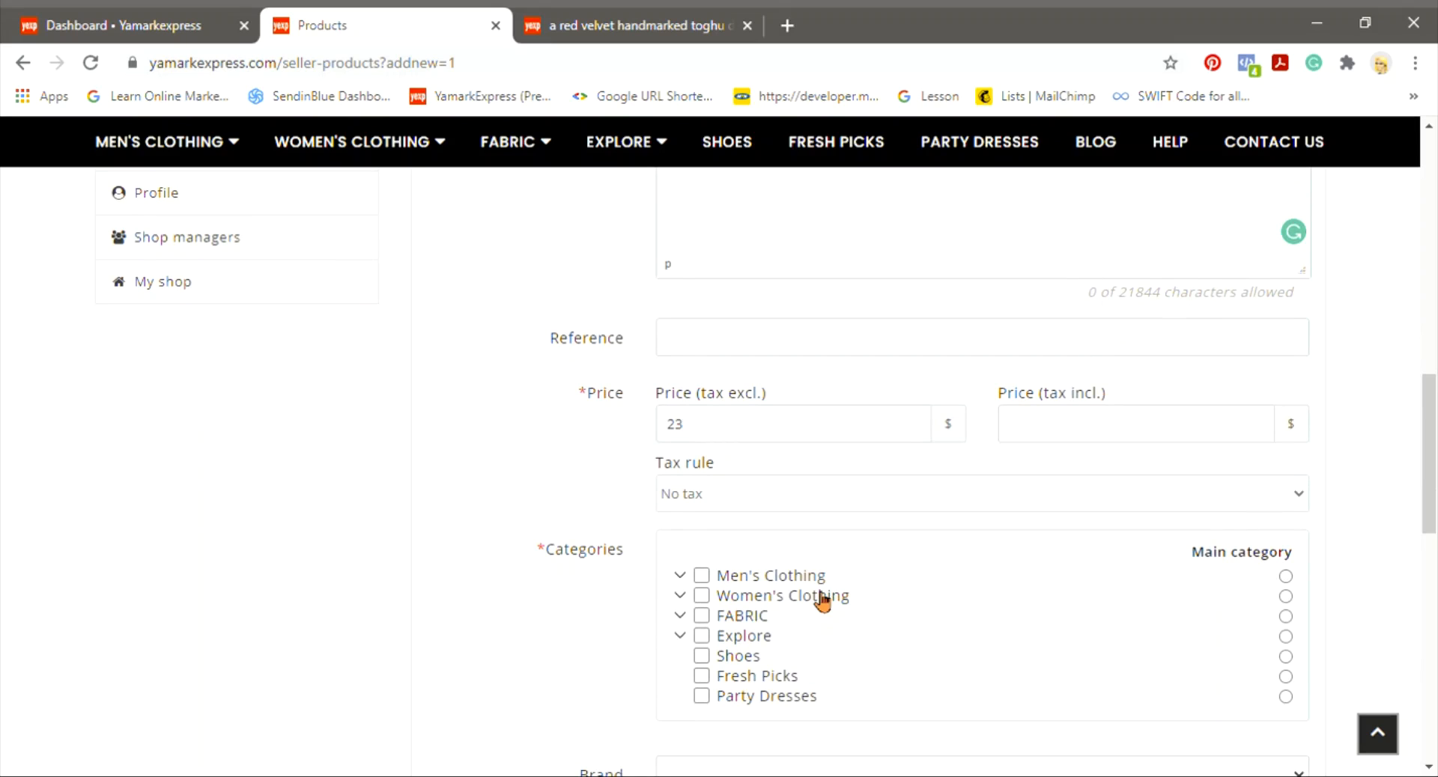
pyautogui.scroll(-1, 823, 599)
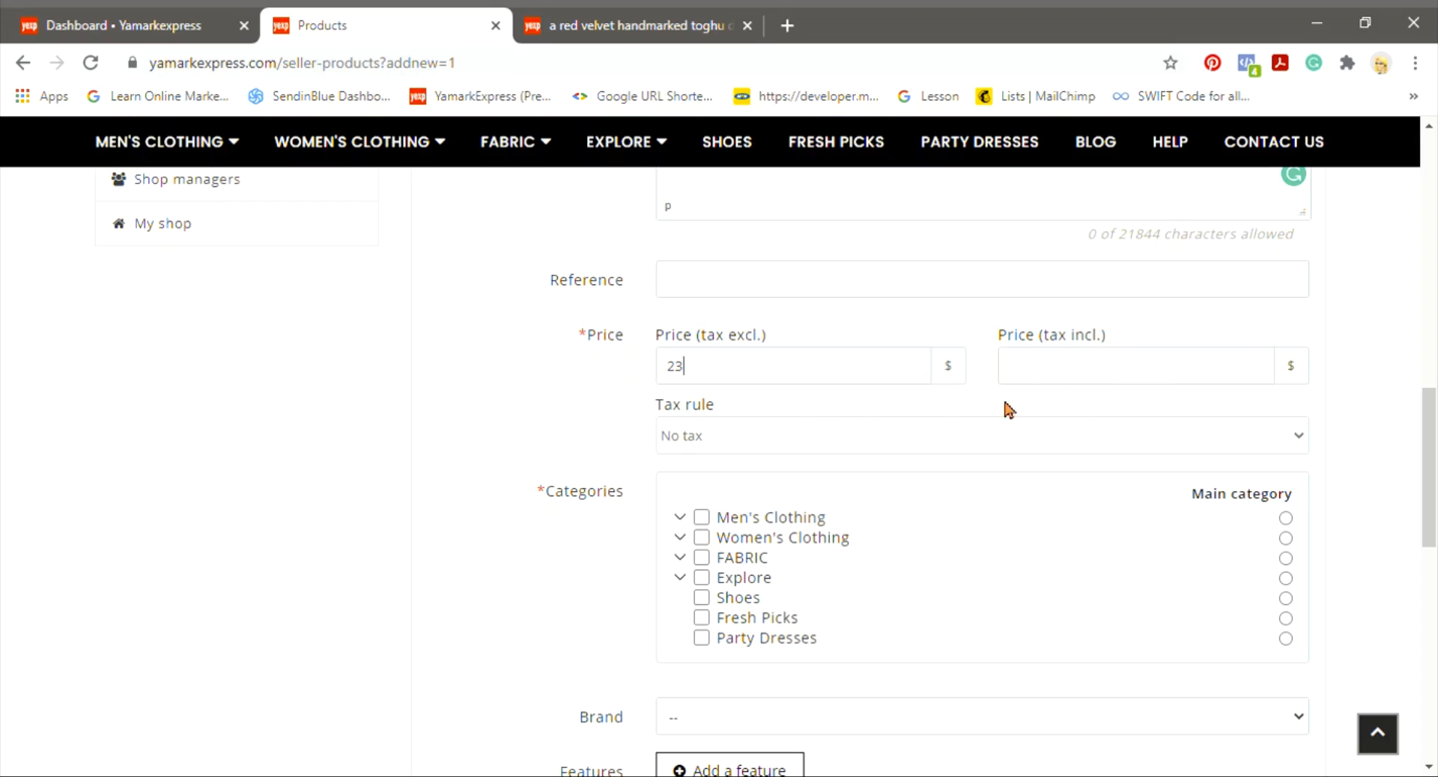
pyautogui.click(702, 539)
pyautogui.doubleClick(680, 539)
pyautogui.click(681, 541)
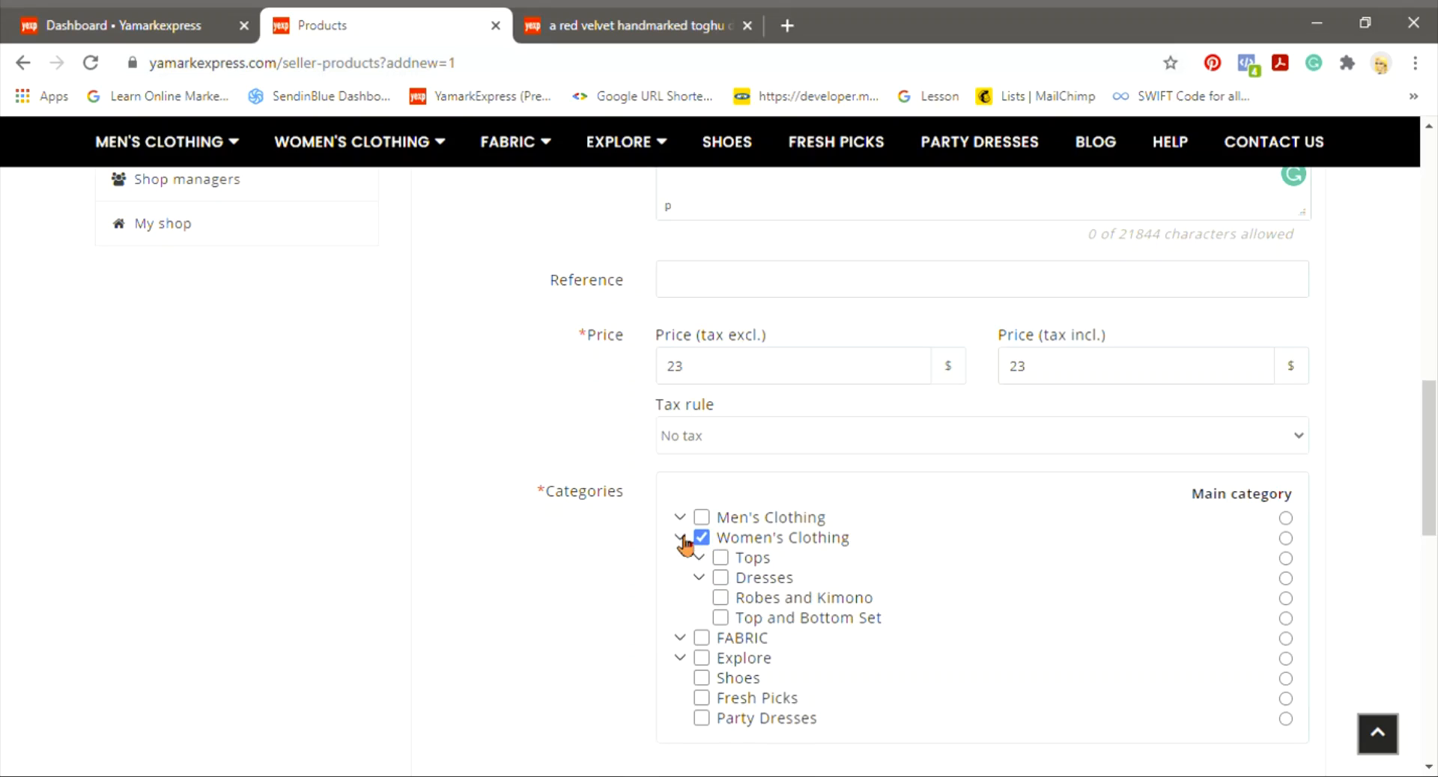
pyautogui.click(724, 579)
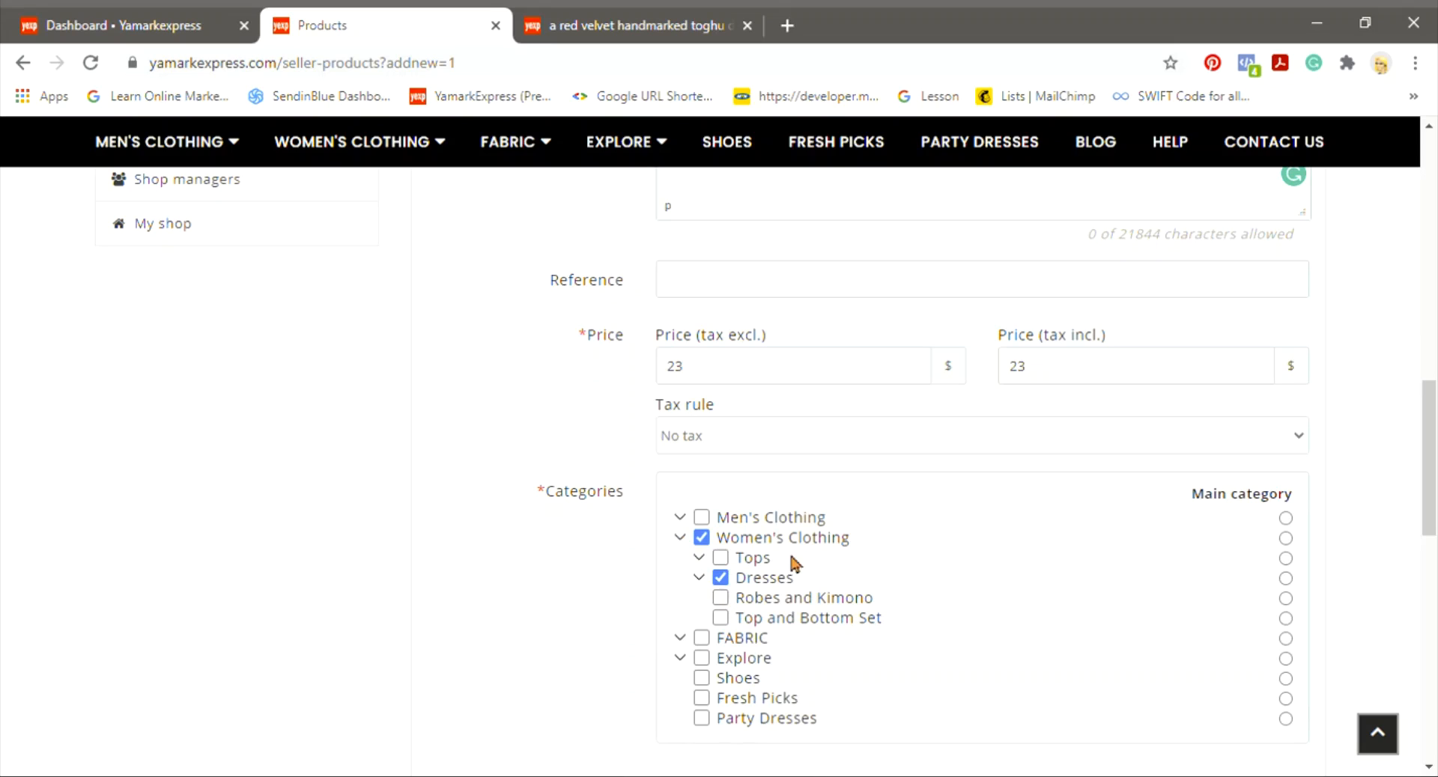
pyautogui.click(1285, 538)
# Step: Submit the new product with its brand, features and related products left empty
pyautogui.scroll(-4, 1004, 618)
pyautogui.scroll(-1, 1003, 631)
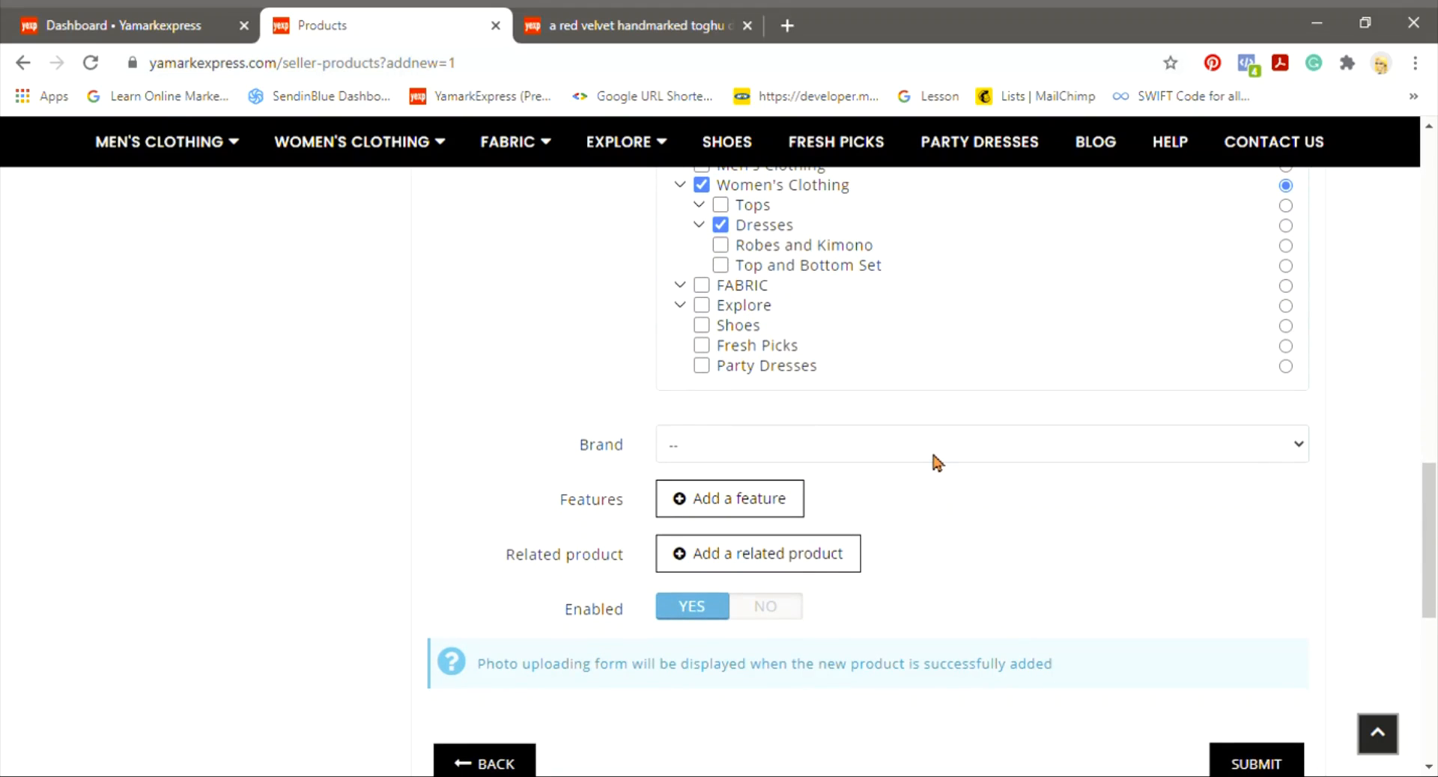
pyautogui.scroll(-1, 1340, 719)
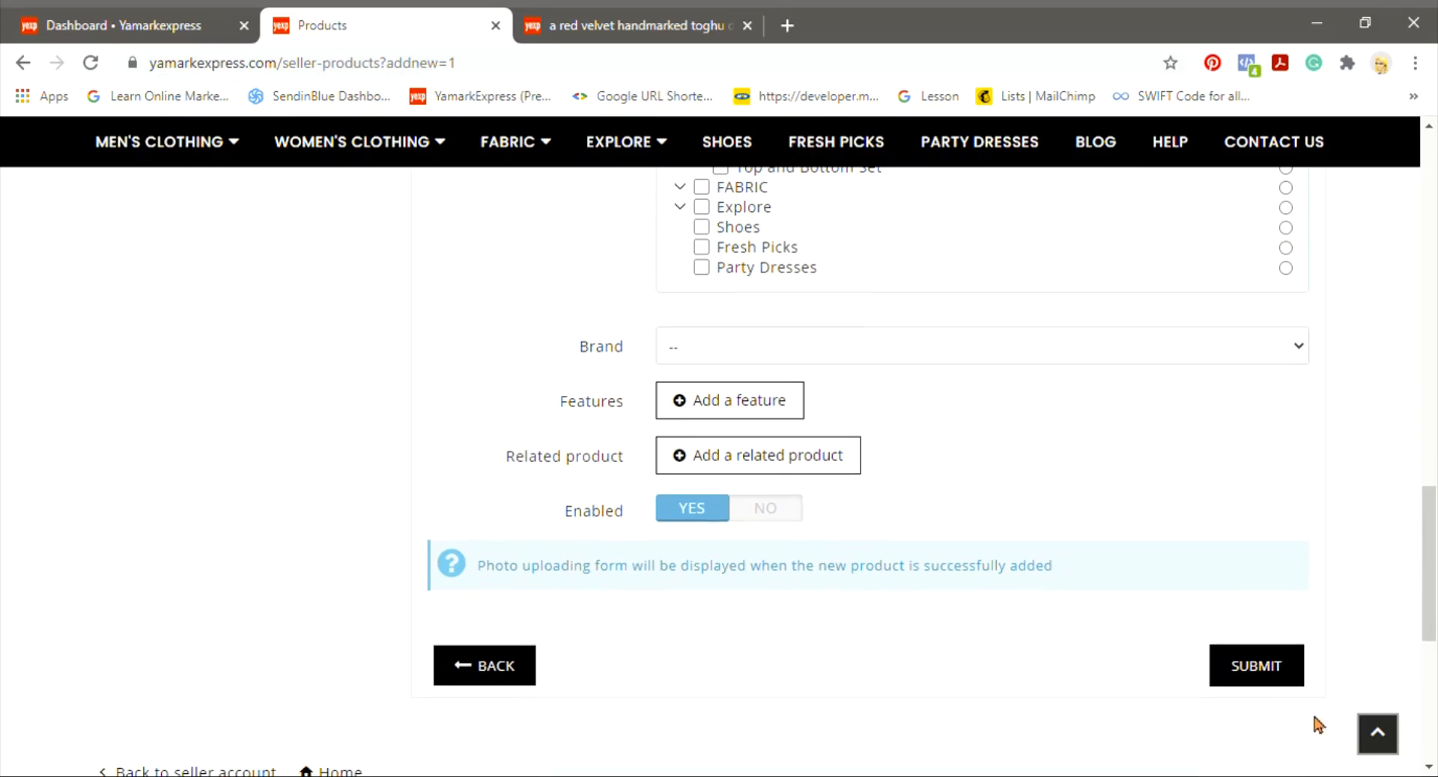
pyautogui.click(1286, 688)
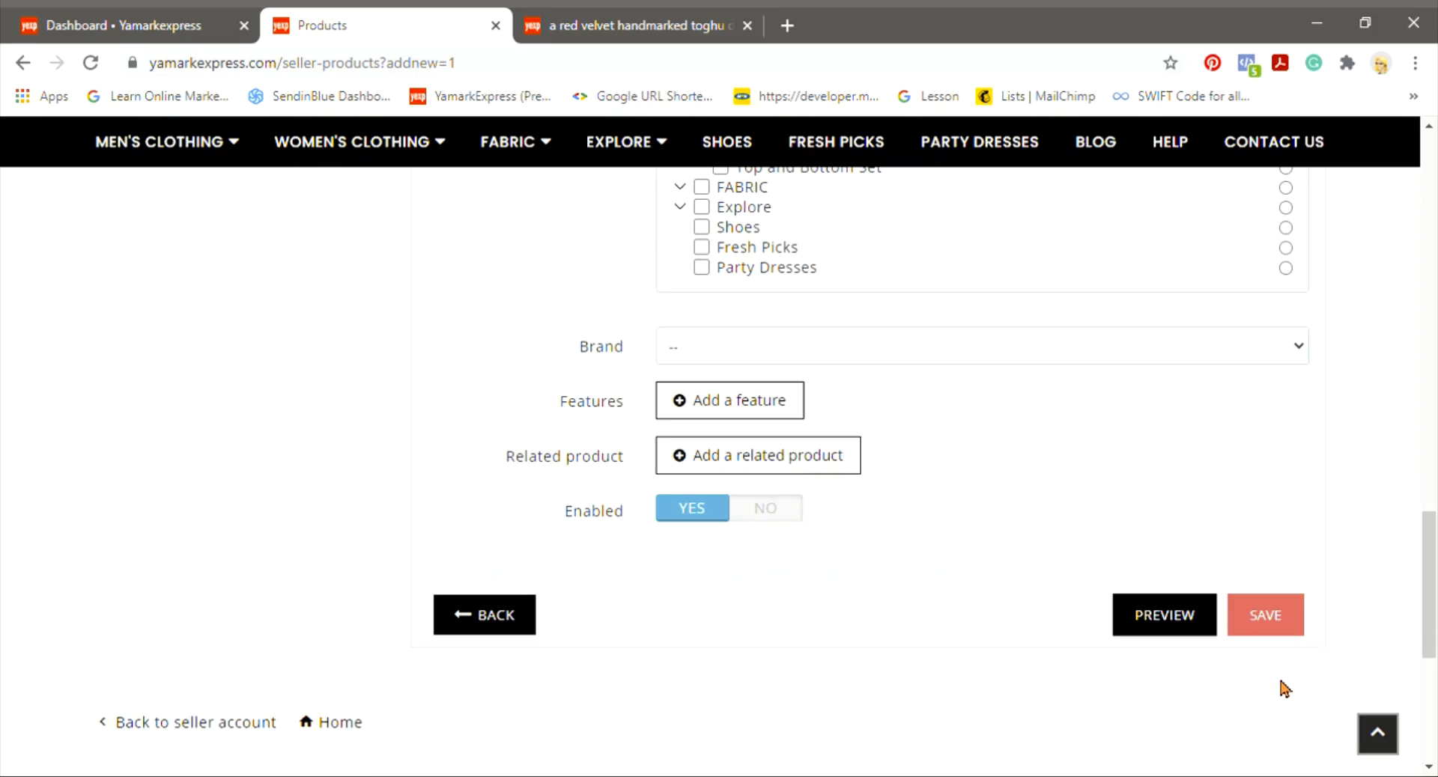
# Step: Examine the submitted product's base settings, from the photo upload area through categories to the brand and features options
pyautogui.scroll(5, 1005, 556)
pyautogui.scroll(9, 1005, 560)
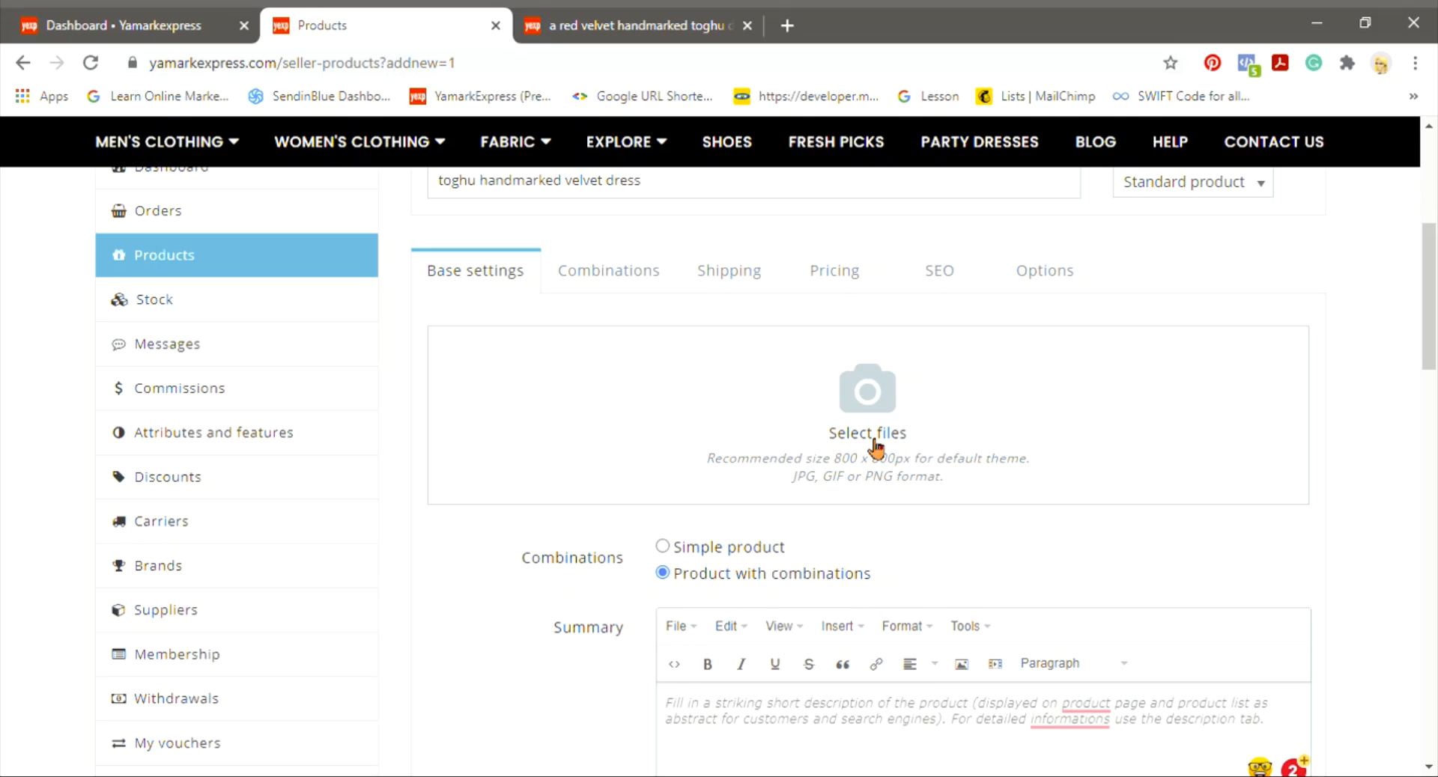
pyautogui.scroll(-4, 876, 447)
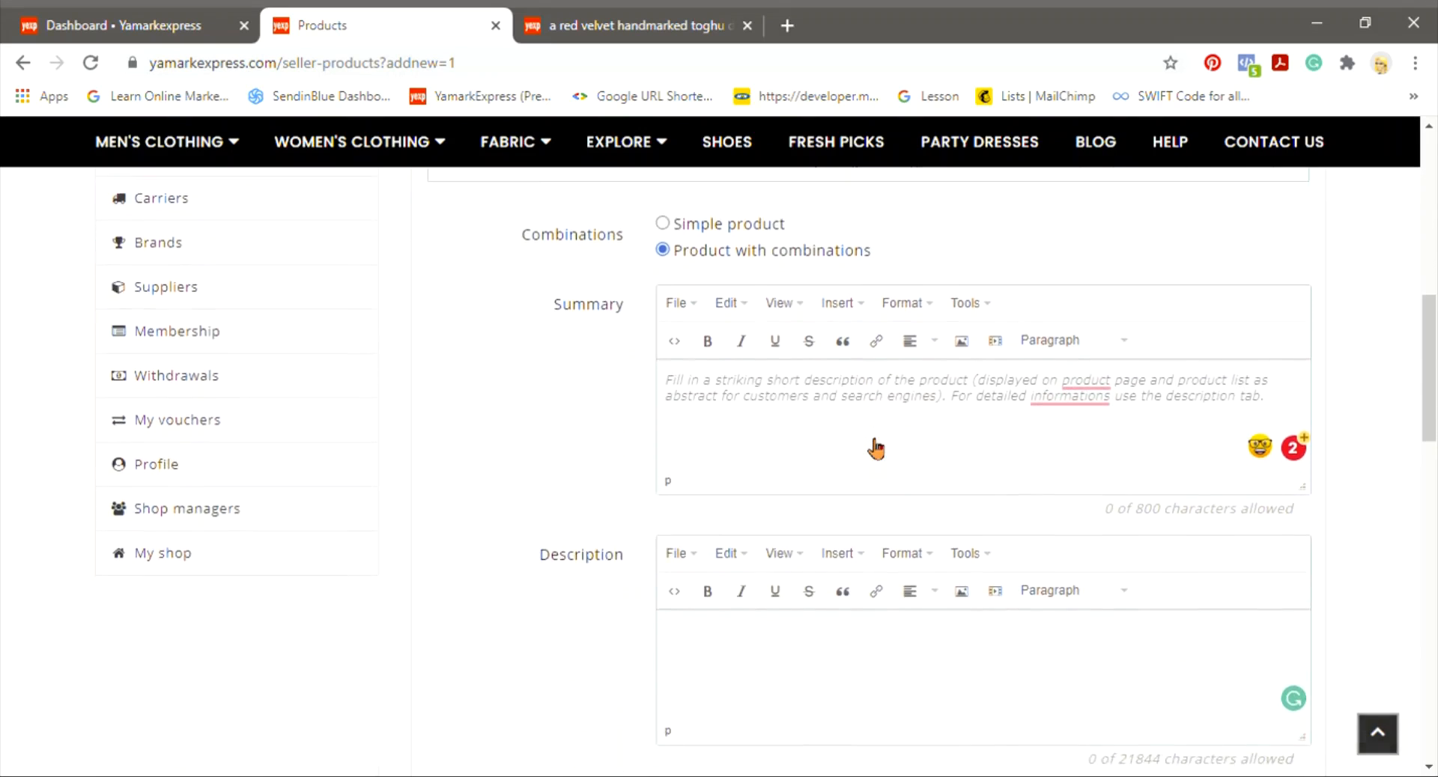
pyautogui.scroll(-4, 876, 447)
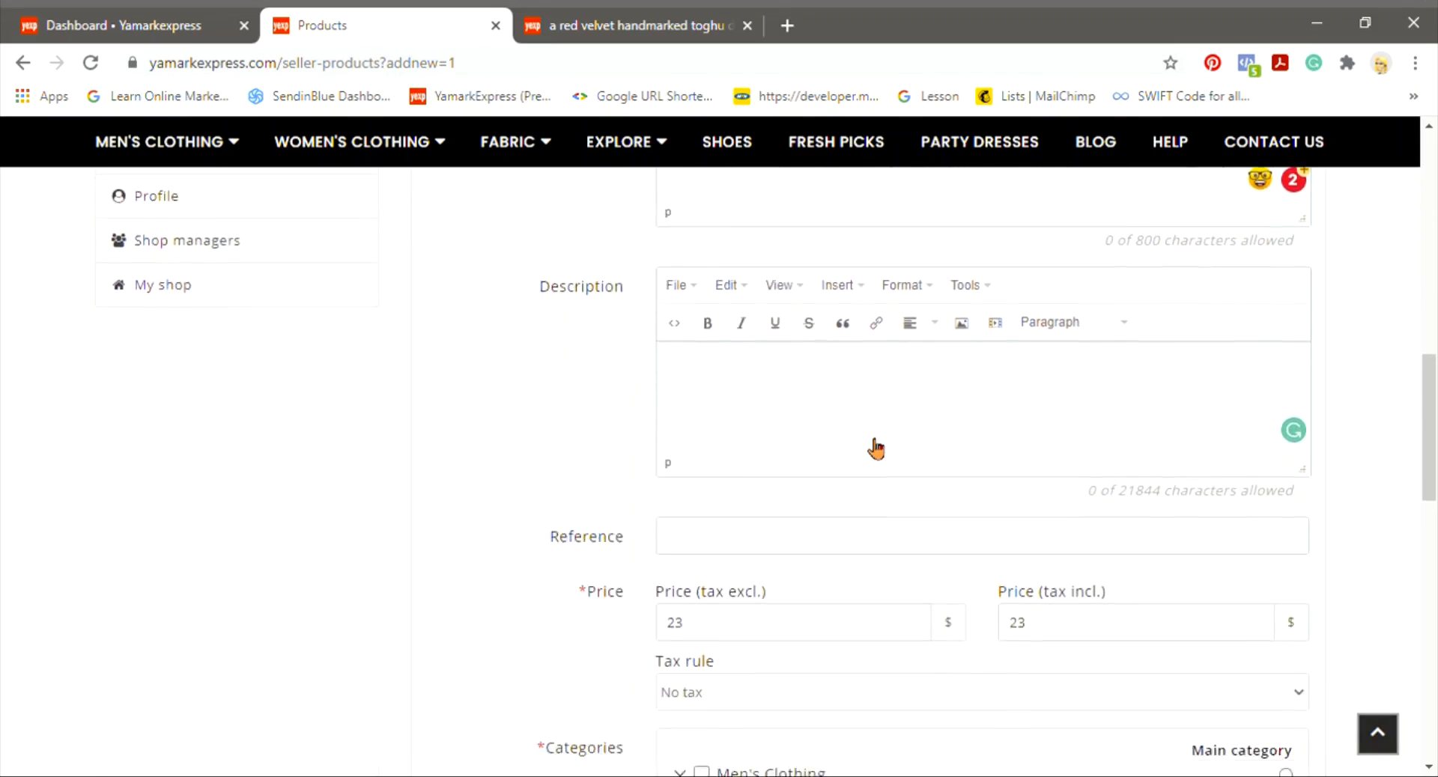
pyautogui.scroll(-10, 876, 447)
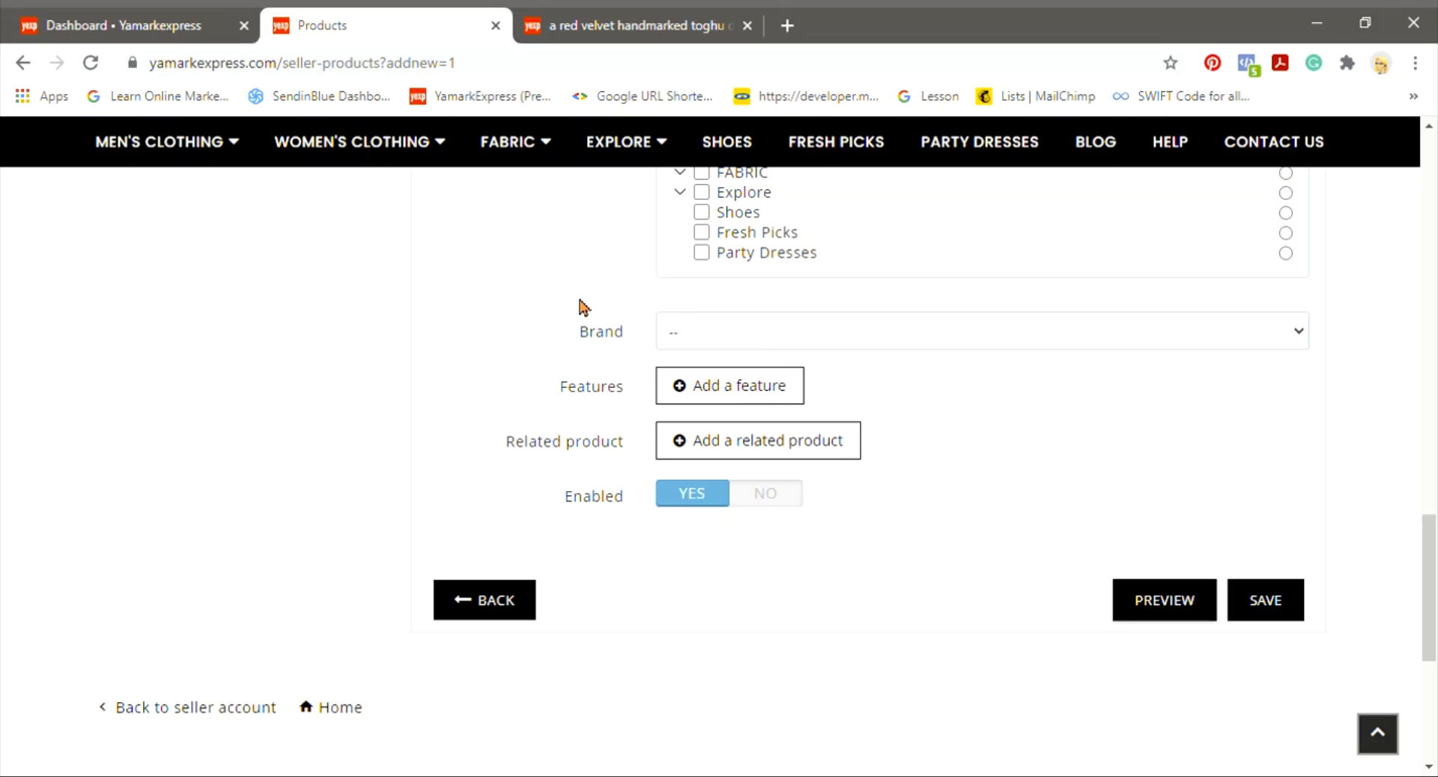
pyautogui.scroll(9, 584, 307)
pyautogui.scroll(6, 584, 307)
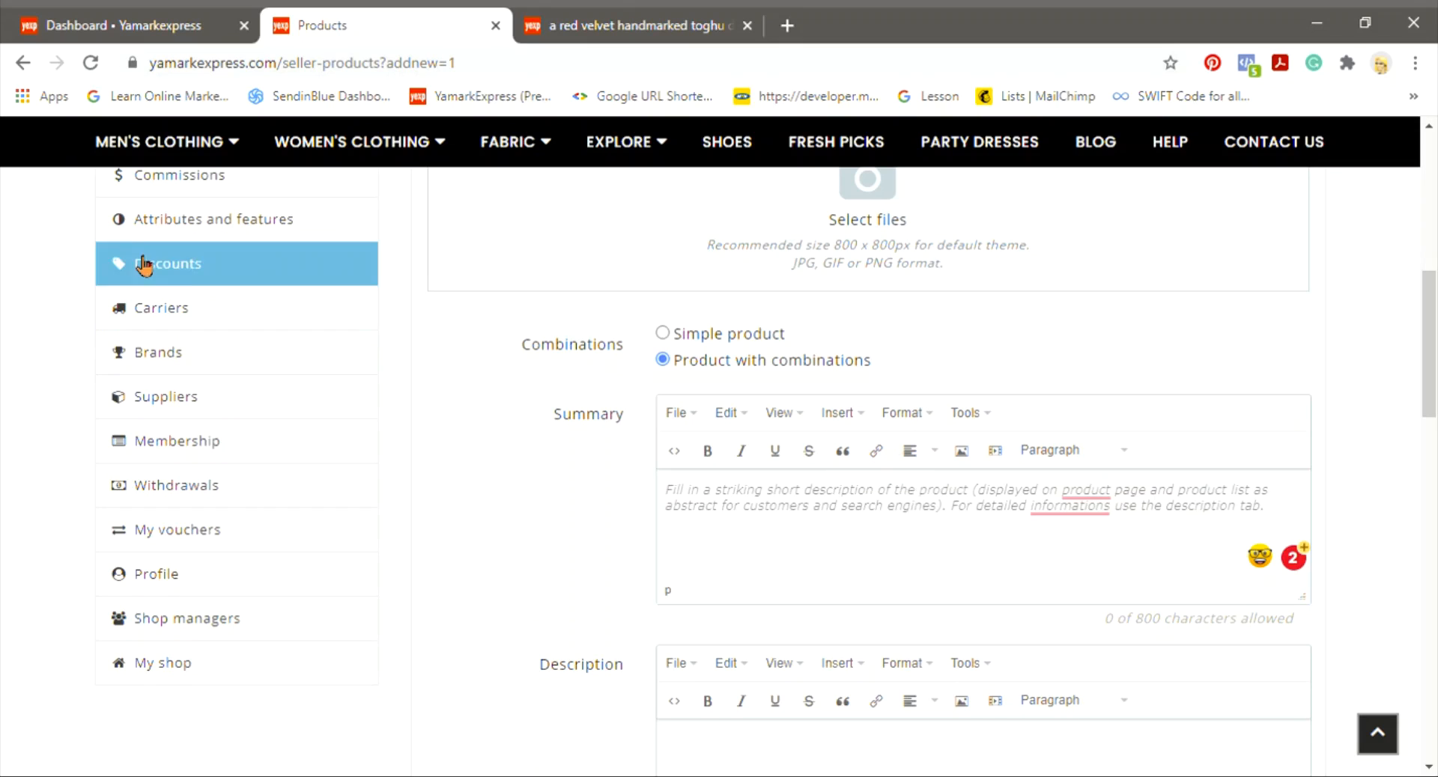
pyautogui.scroll(-8, 988, 591)
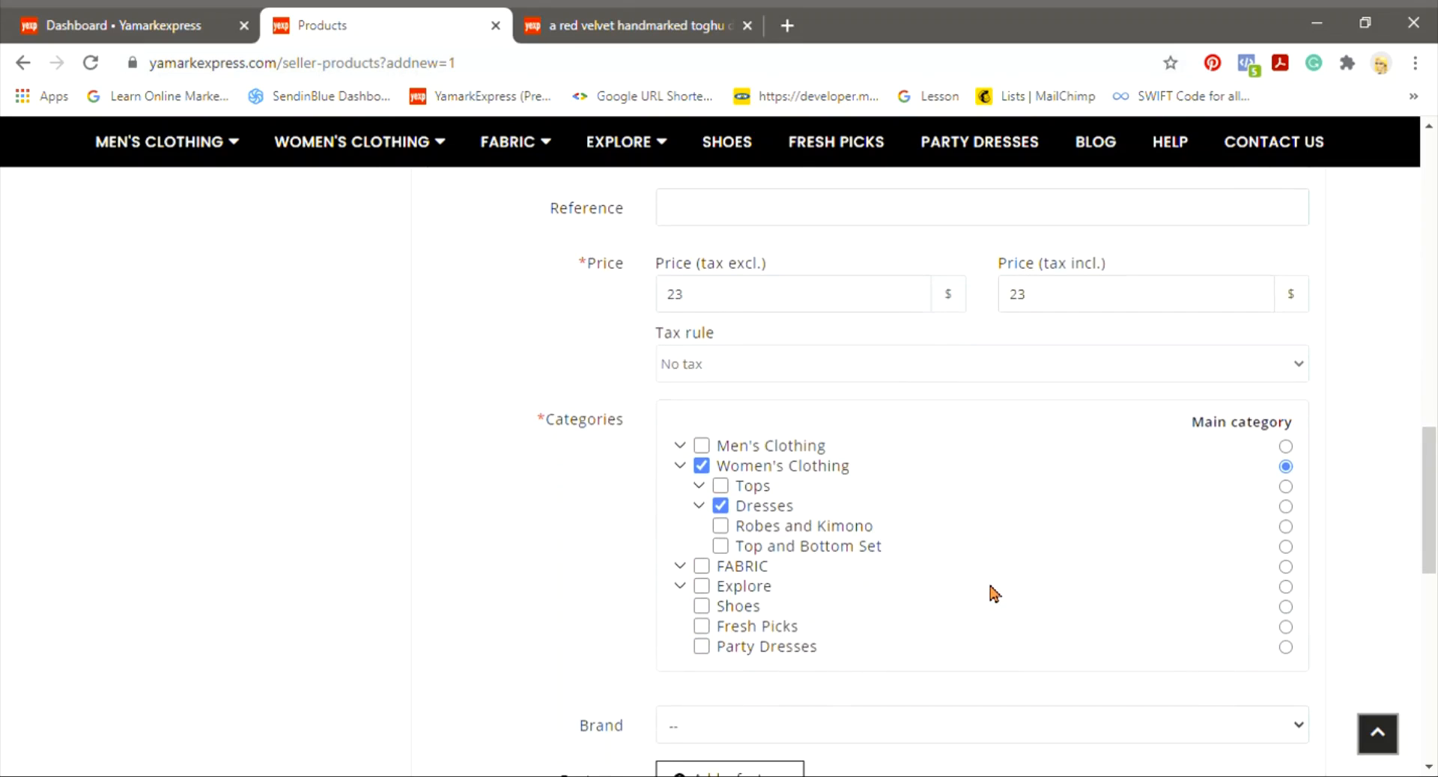
pyautogui.scroll(10, 992, 593)
pyautogui.scroll(-5, 993, 593)
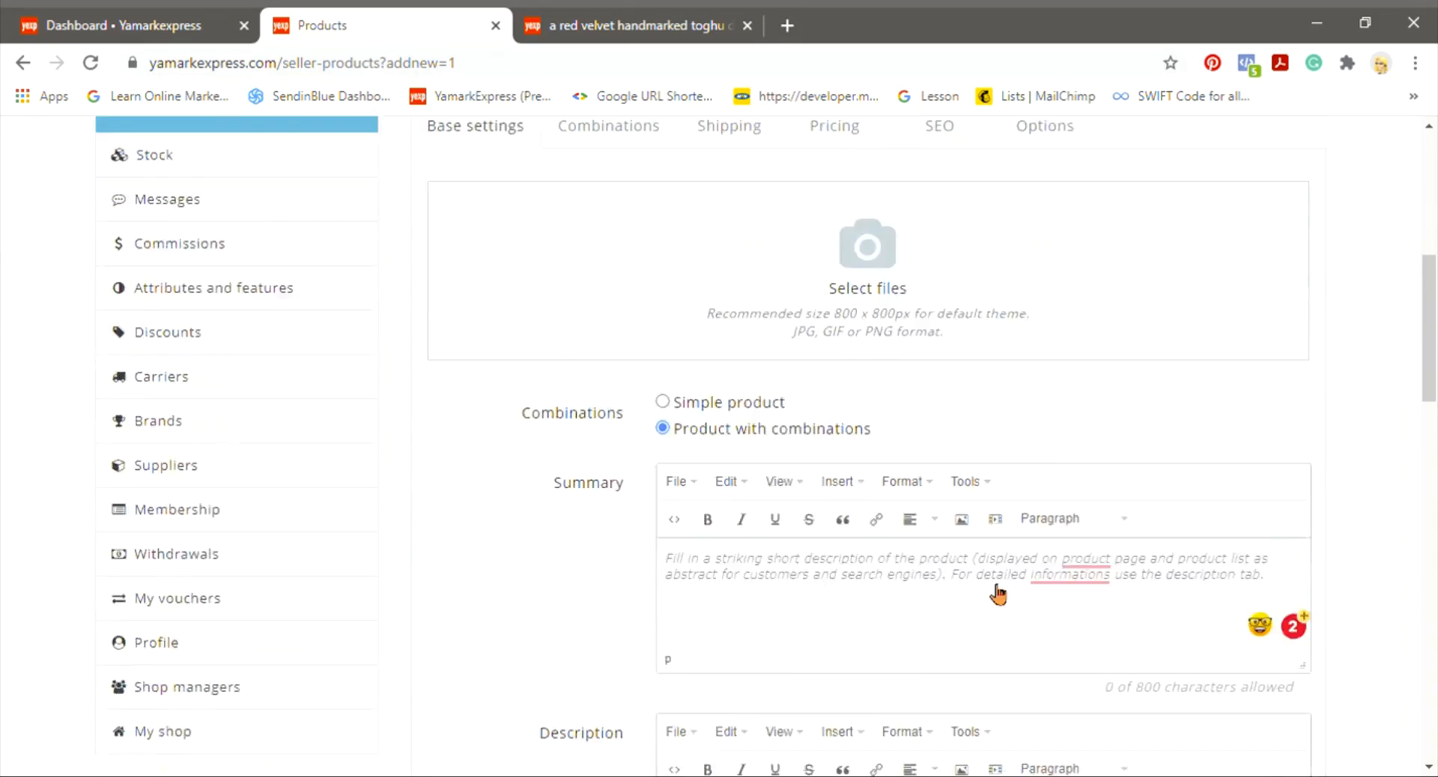
pyautogui.scroll(-4, 993, 593)
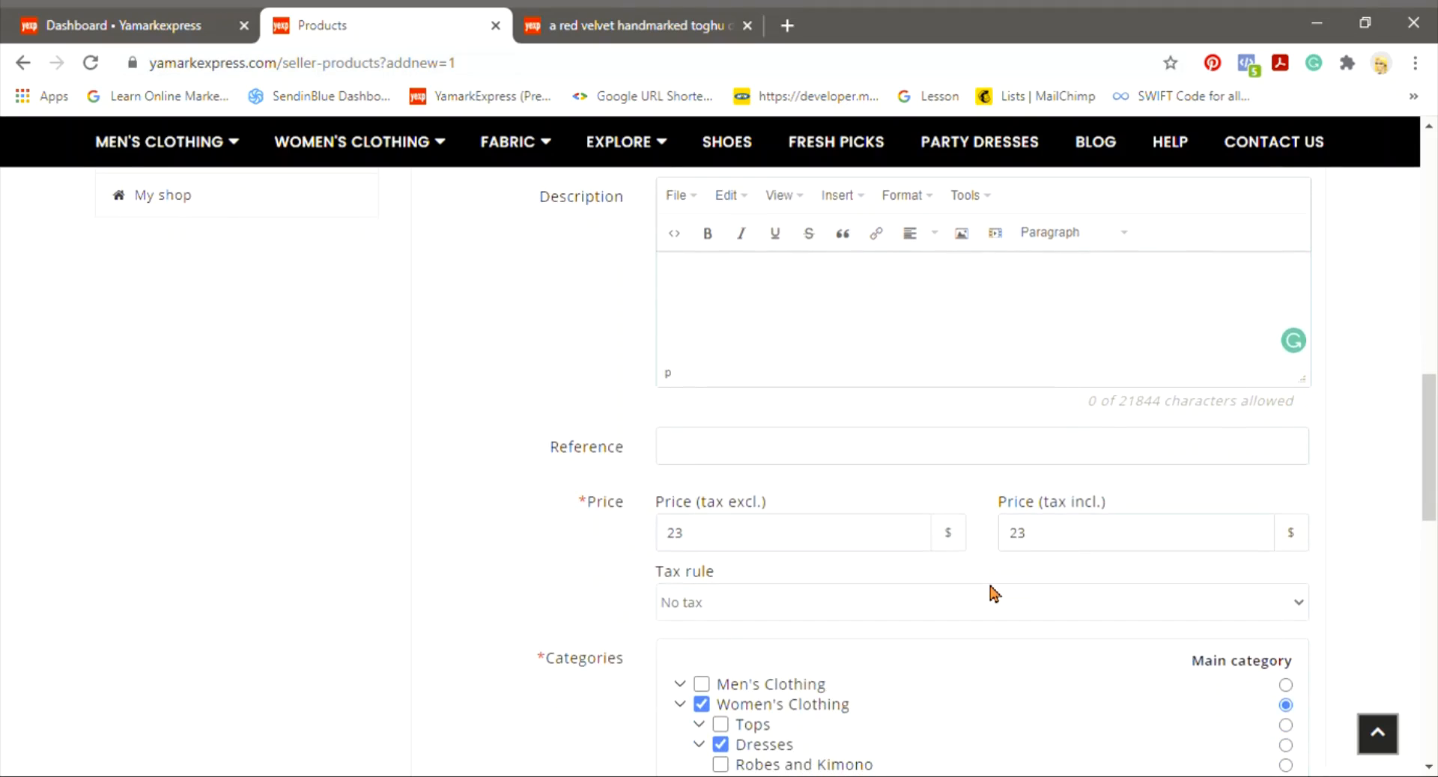
pyautogui.scroll(10, 992, 593)
# Step: Open the seller's Brands section and review the brands list
pyautogui.scroll(-2, 992, 593)
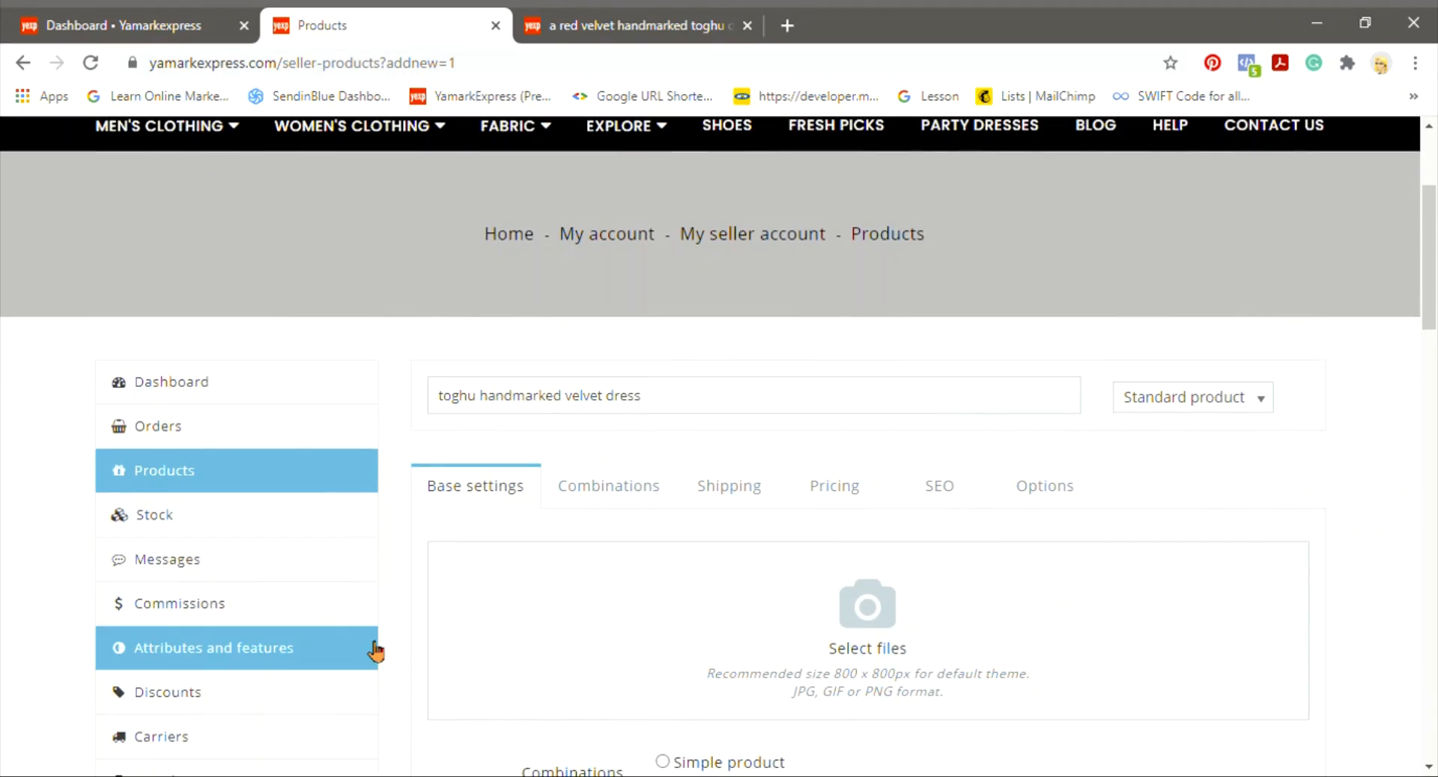
pyautogui.scroll(-2, 372, 651)
pyautogui.scroll(-2, 375, 651)
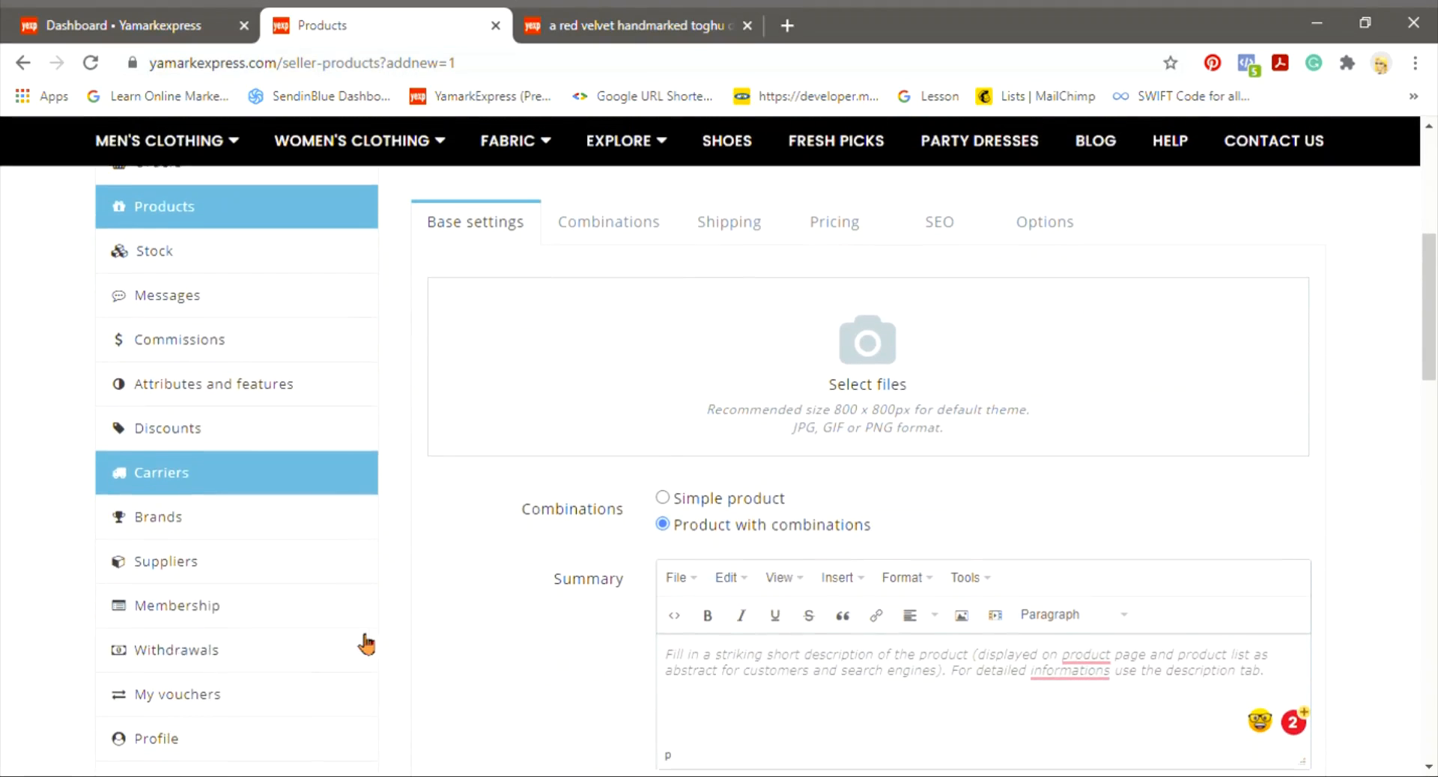
pyautogui.click(249, 528)
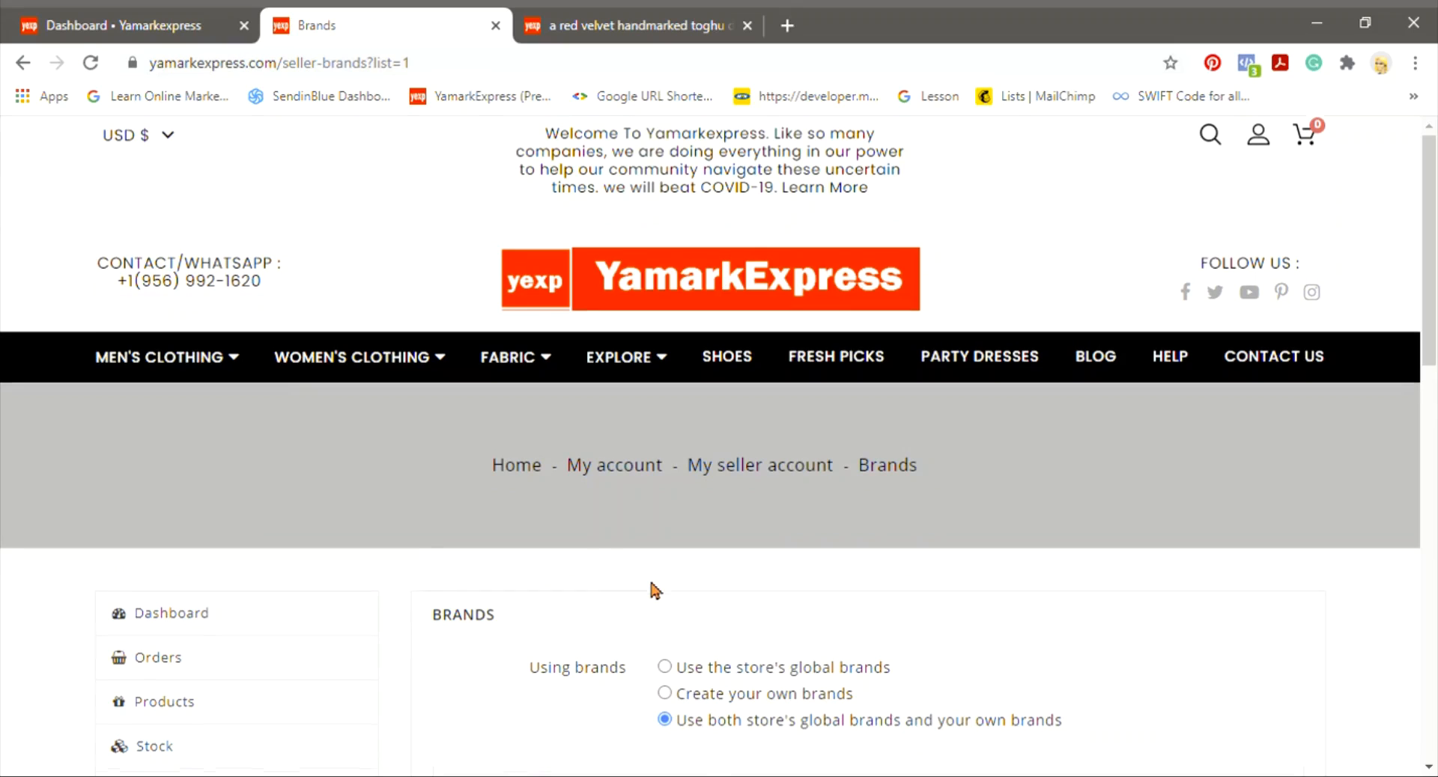
pyautogui.scroll(-5, 649, 577)
pyautogui.scroll(-3, 682, 599)
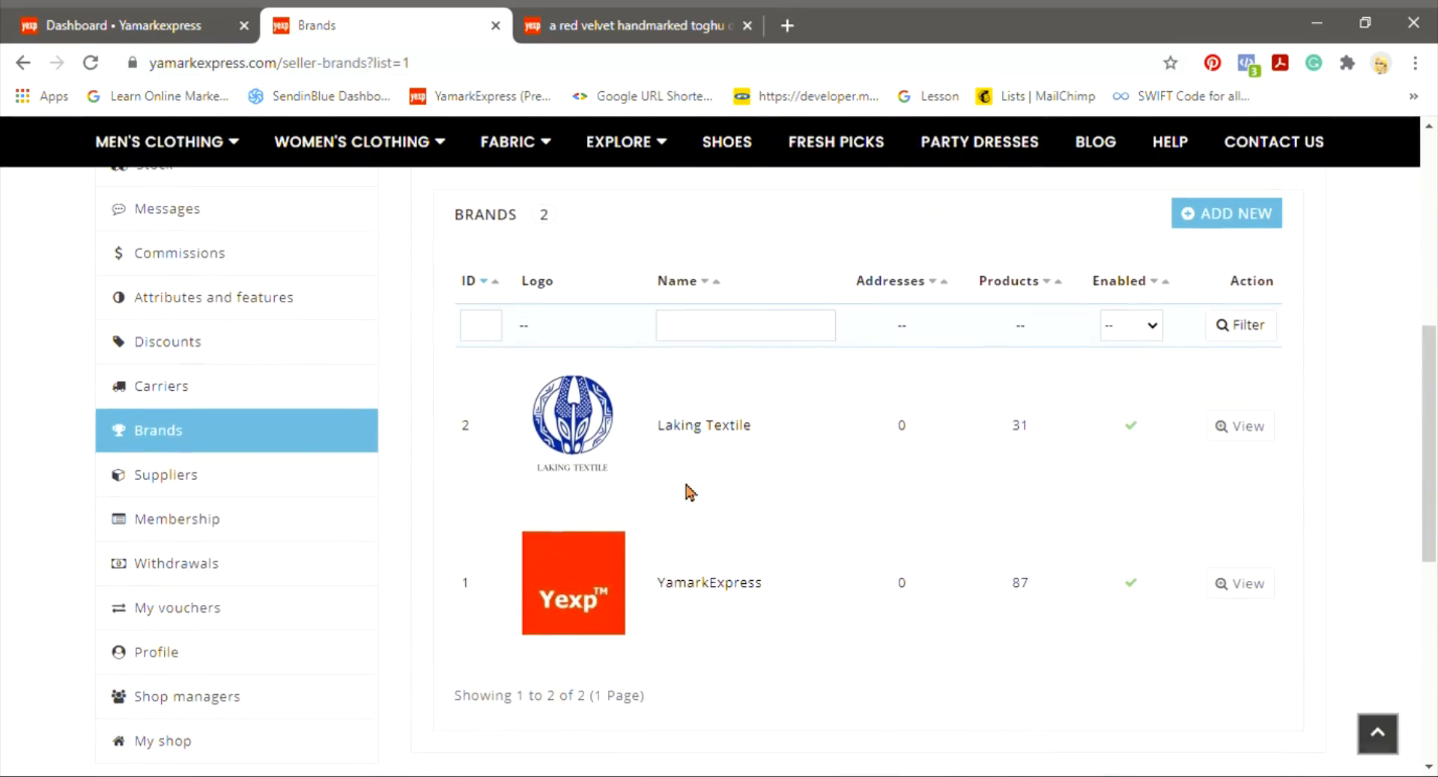
# Step: Open the form for a new brand and examine its name, description, logo and meta fields
pyautogui.scroll(3, 667, 591)
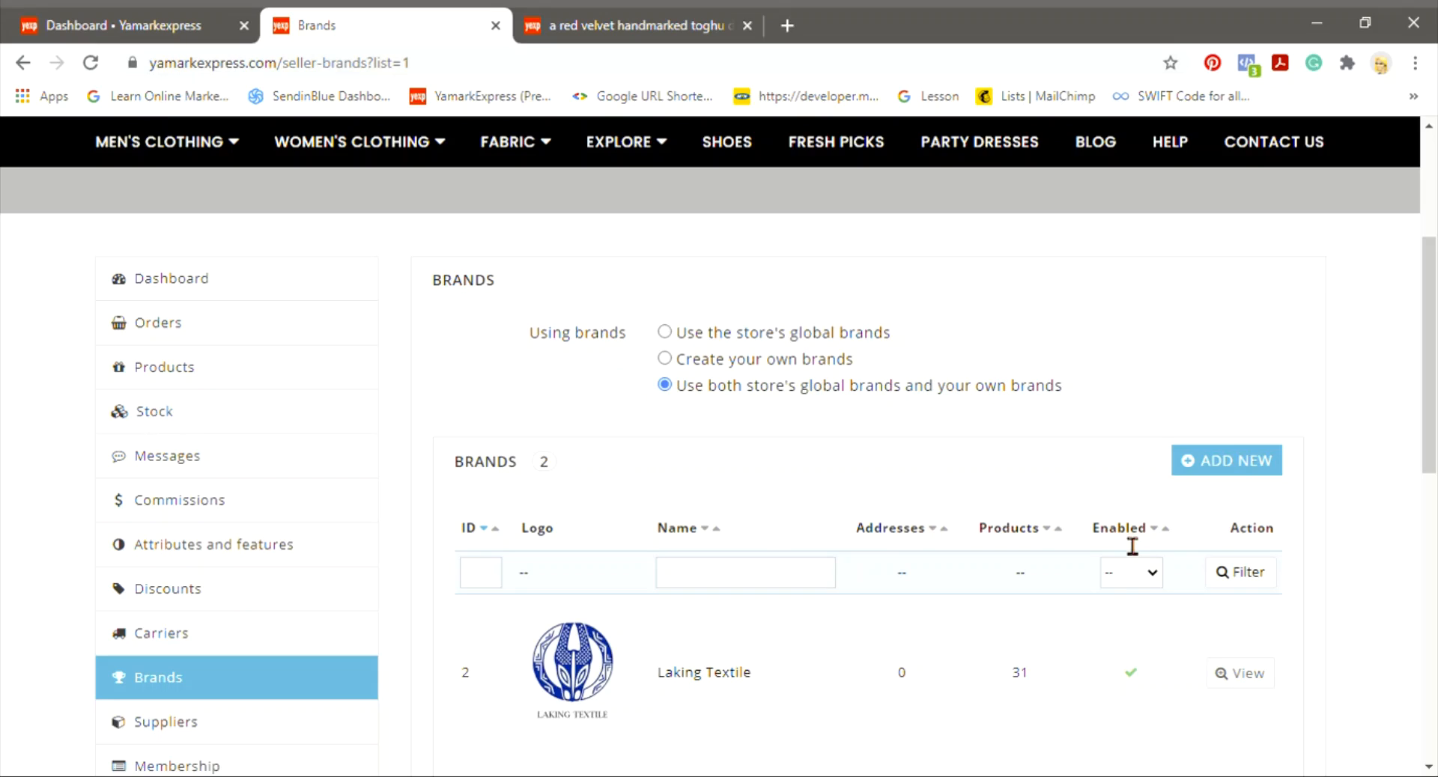
pyautogui.click(1237, 474)
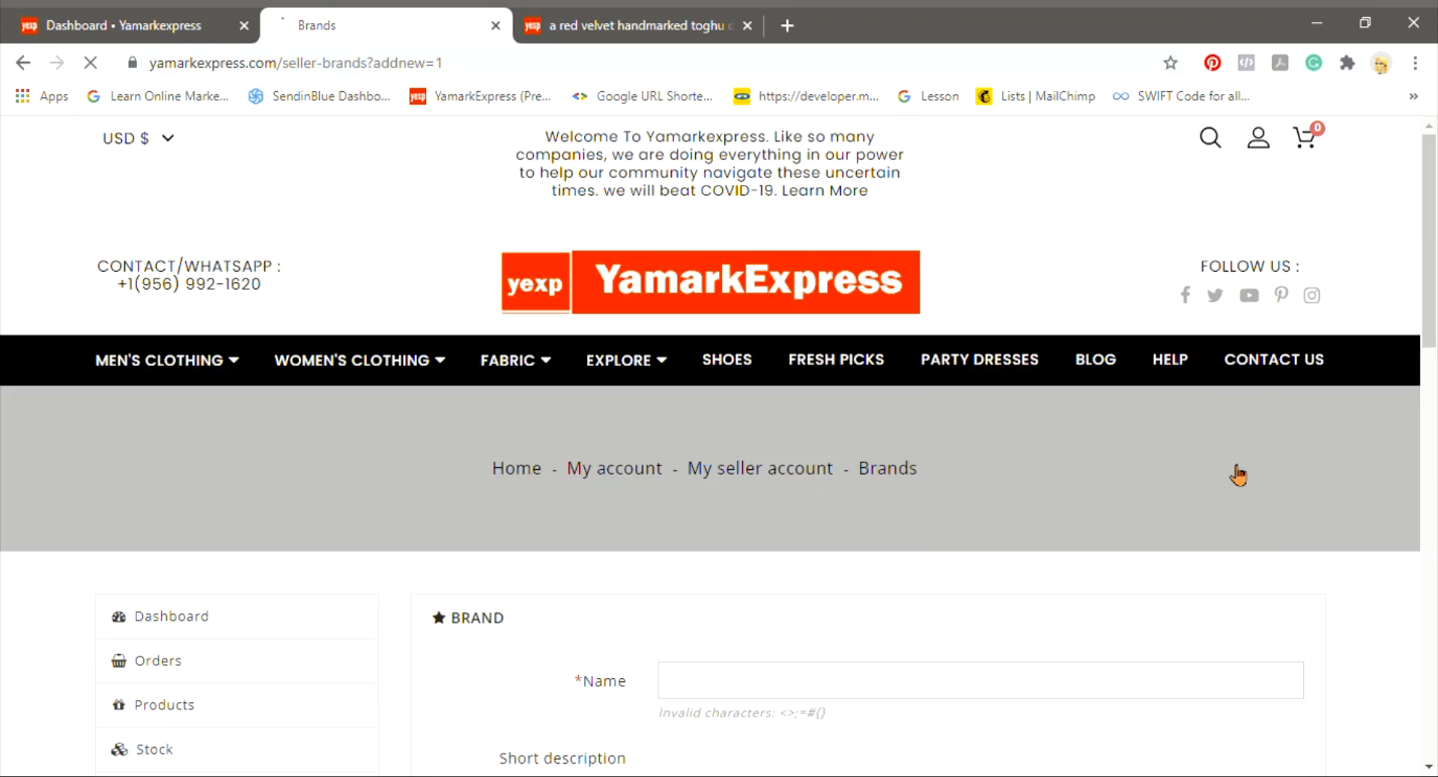
pyautogui.scroll(-2, 1237, 474)
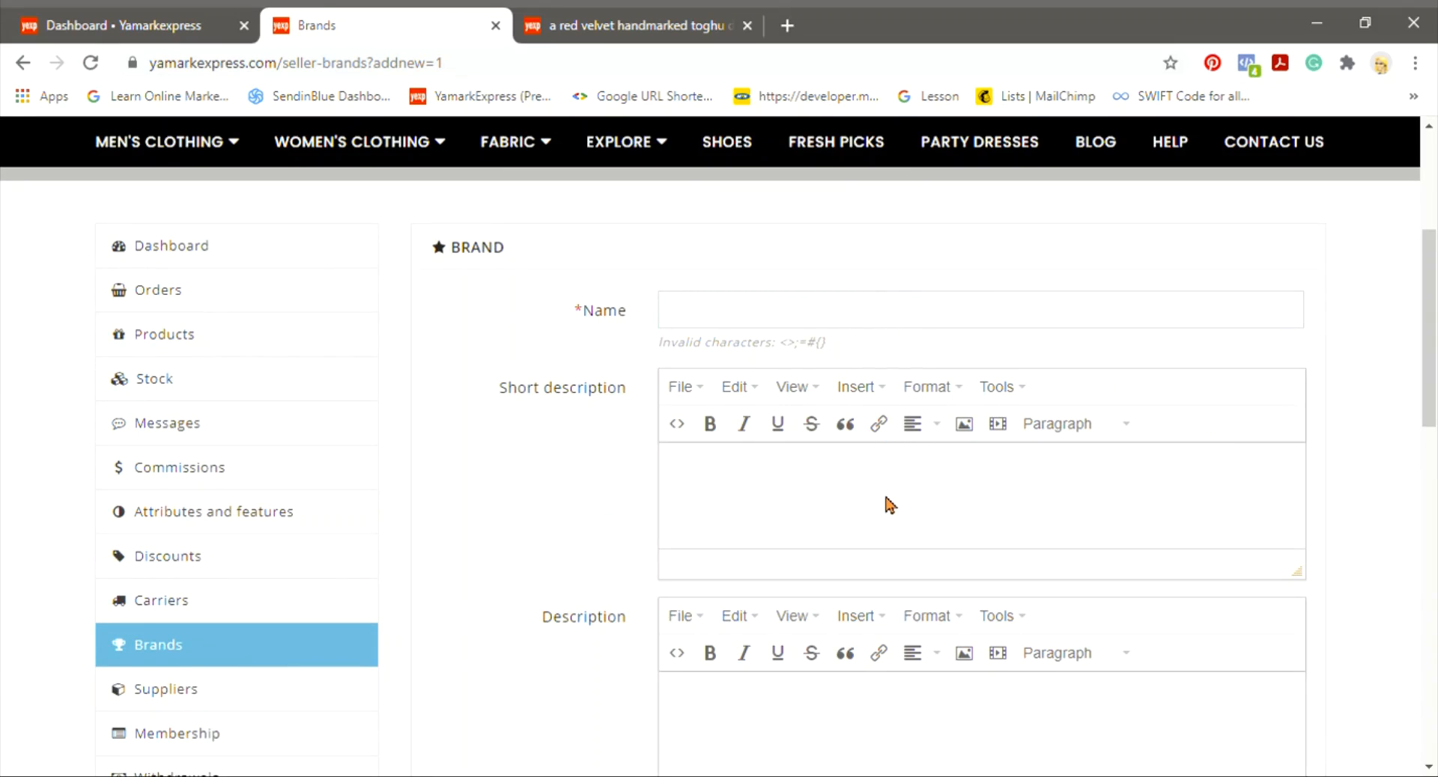
pyautogui.scroll(-3, 889, 504)
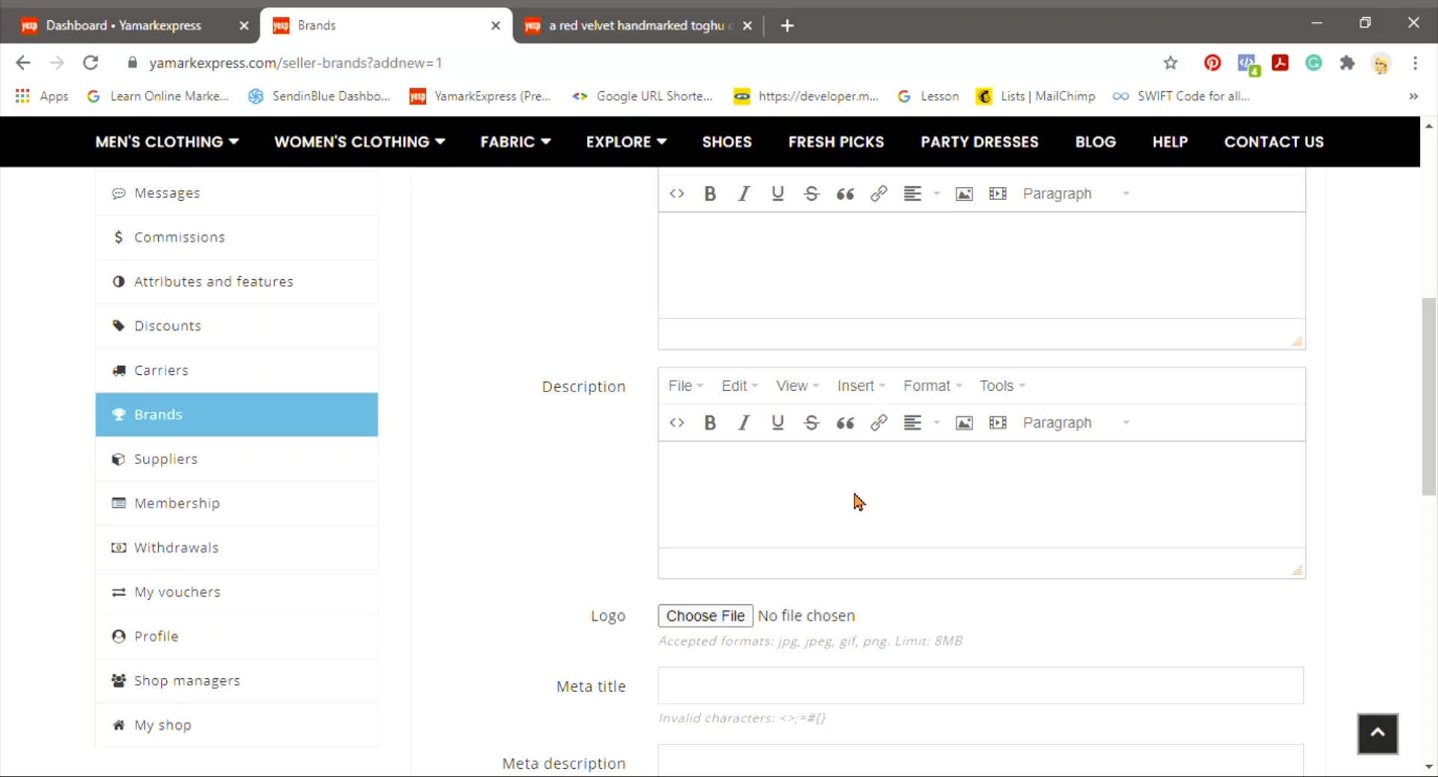
pyautogui.click(858, 502)
pyautogui.scroll(-2, 859, 502)
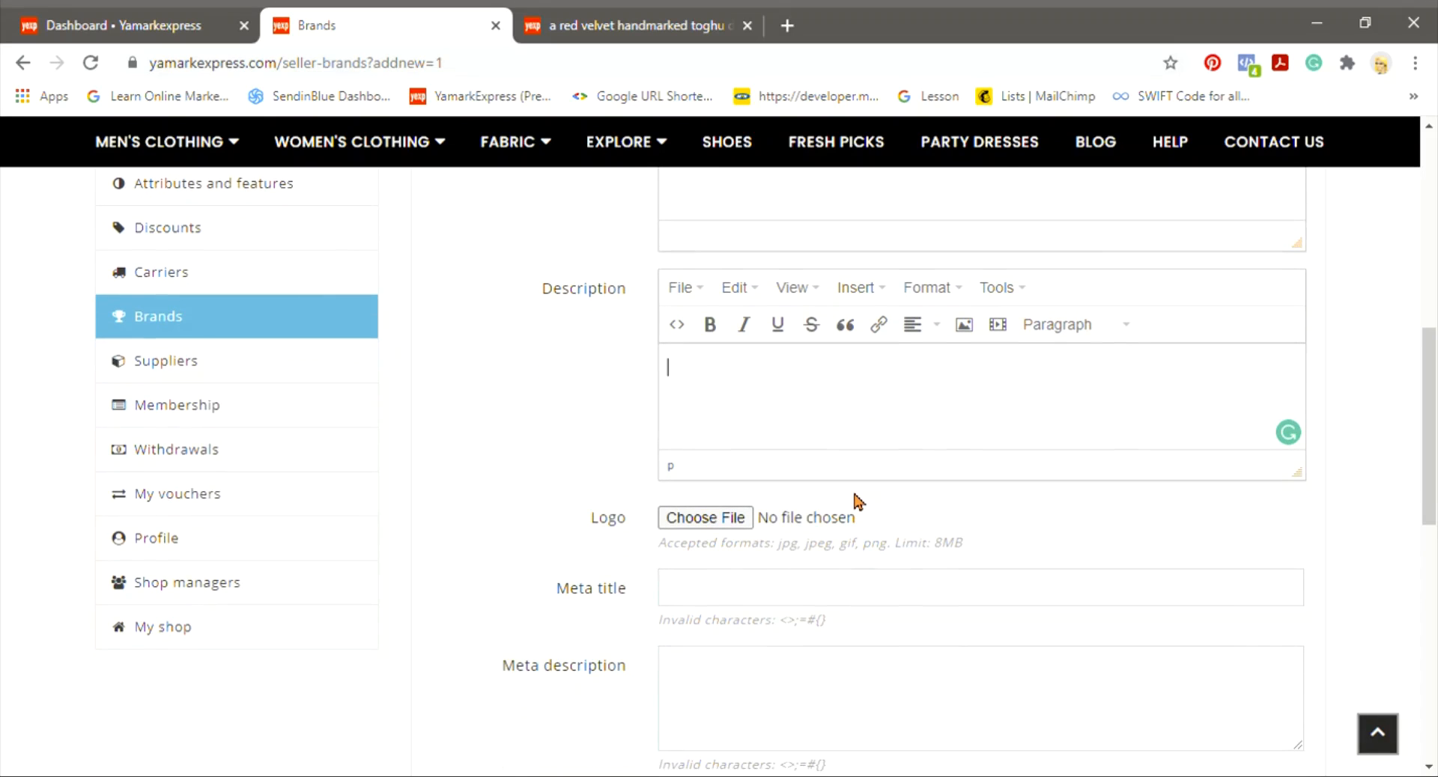
pyautogui.scroll(-1, 858, 502)
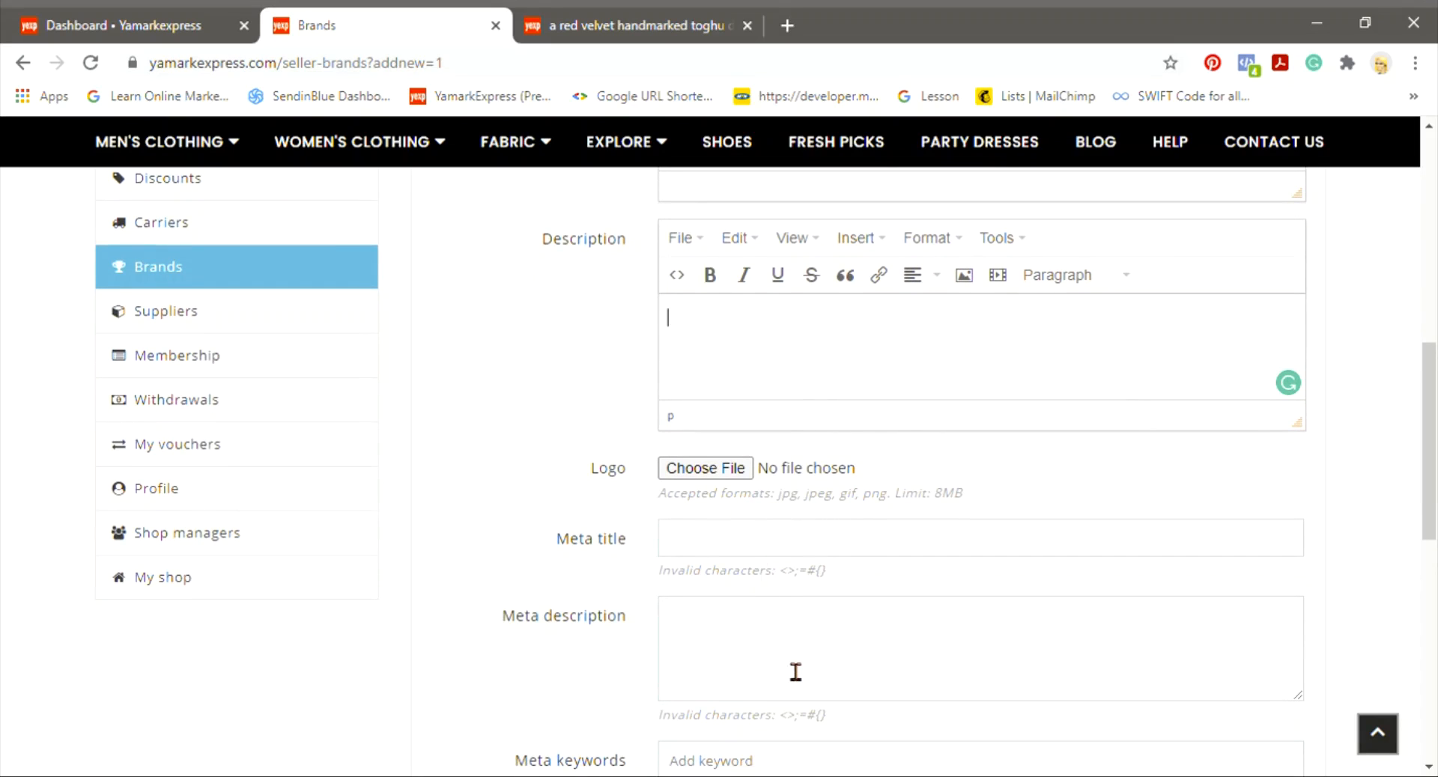
pyautogui.scroll(-1, 795, 671)
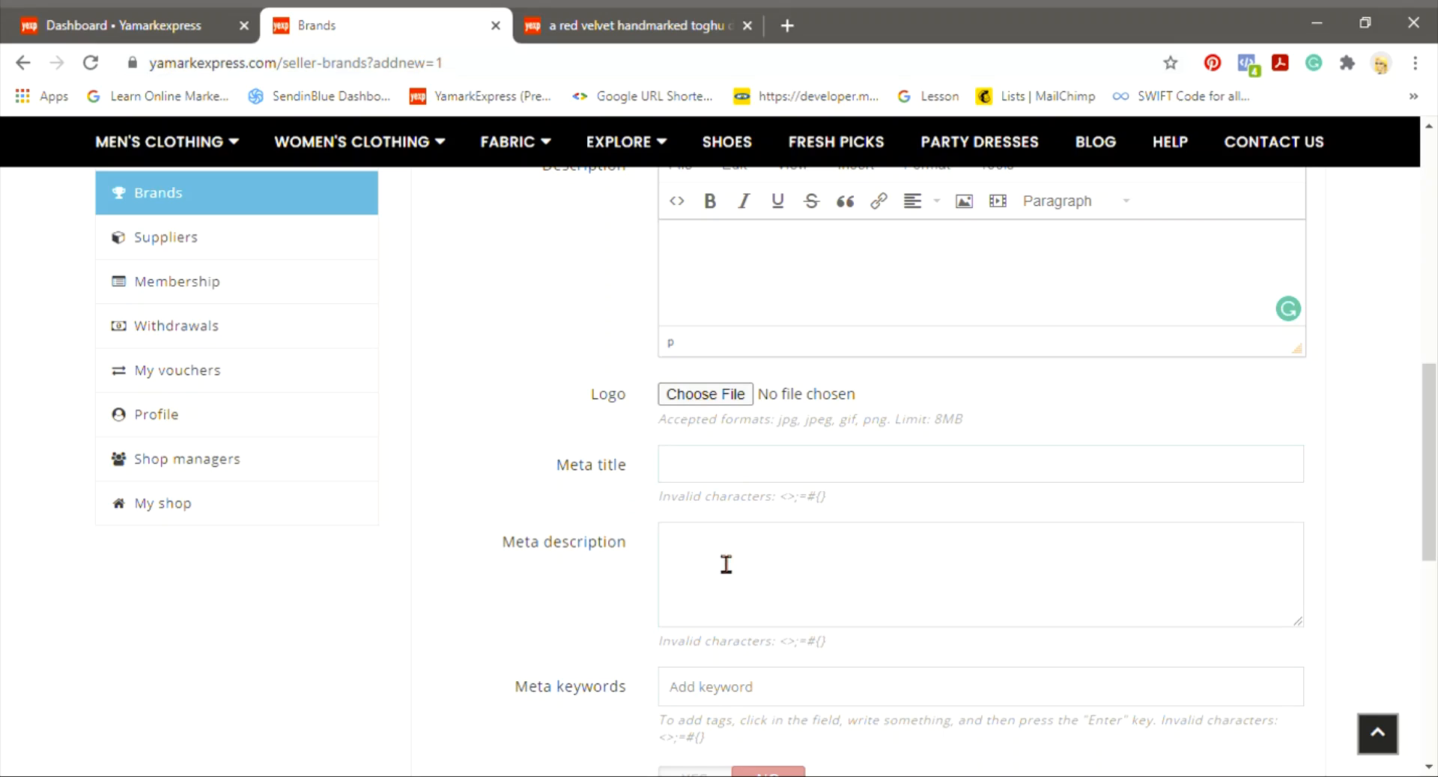
# Step: Go through the new brand's meta title, meta description and keyword fields and set the brand to enabled
pyautogui.click(788, 483)
pyautogui.click(995, 594)
pyautogui.scroll(-4, 996, 595)
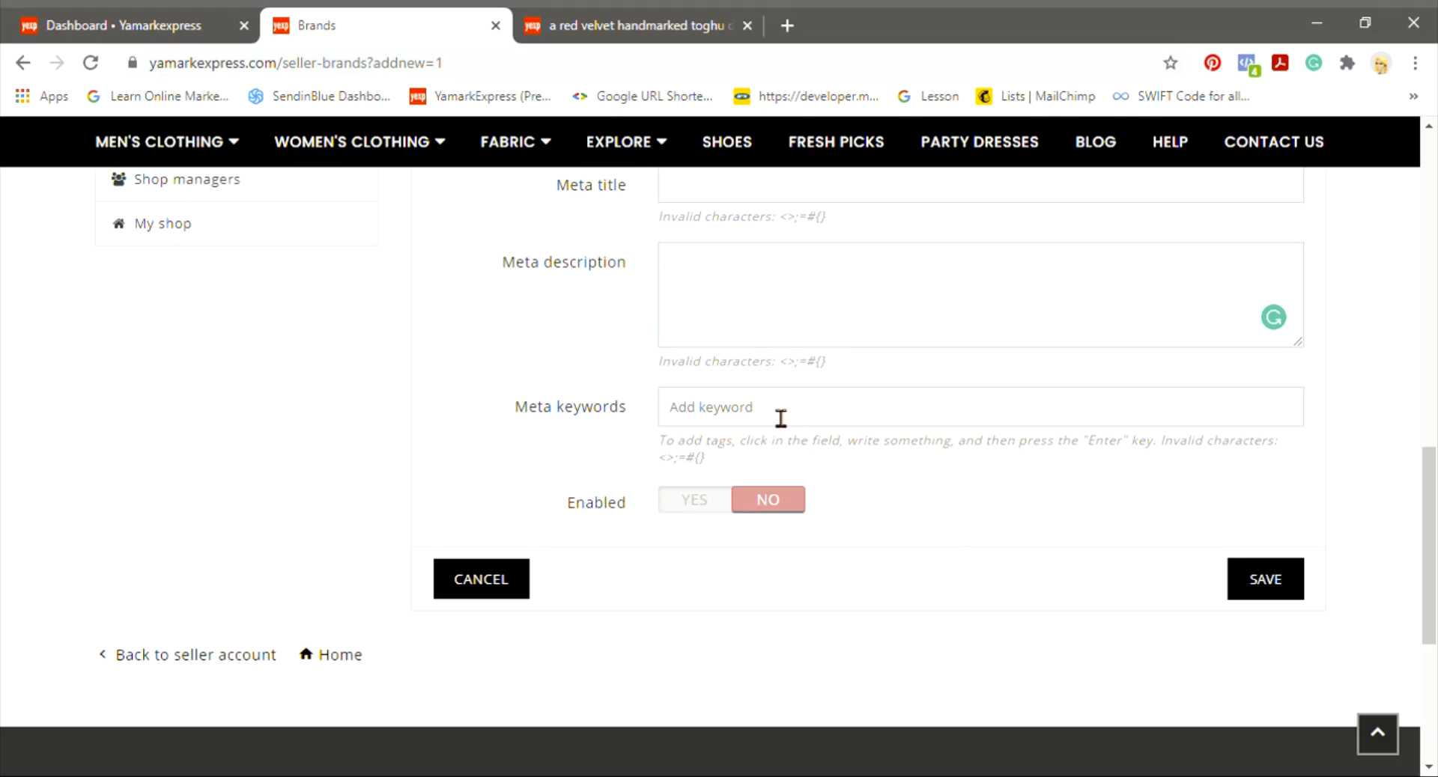
pyautogui.click(712, 504)
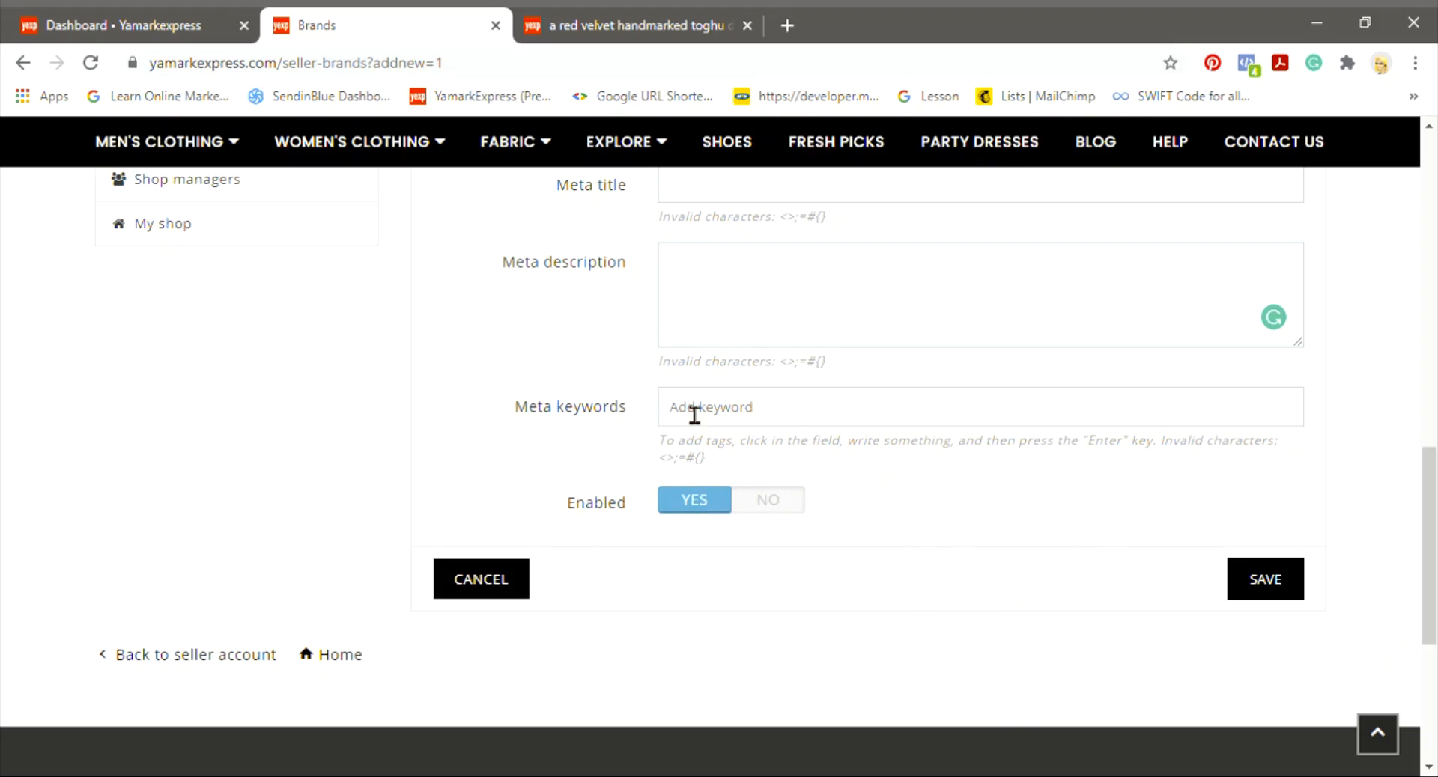
pyautogui.scroll(20, 690, 407)
pyautogui.scroll(-4, 685, 408)
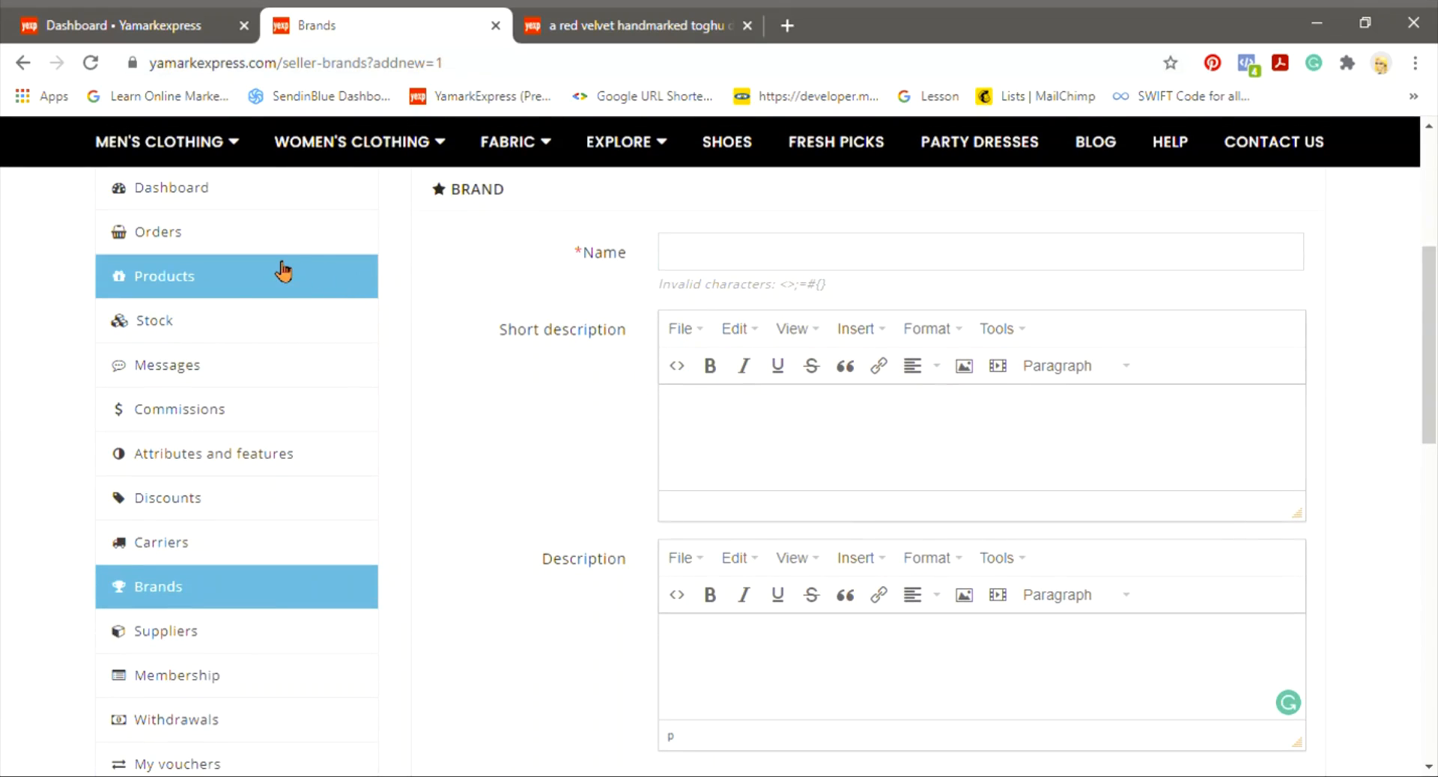
# Step: Open the toghu handmarked velvet dress for editing from the seller's product list
pyautogui.click(215, 292)
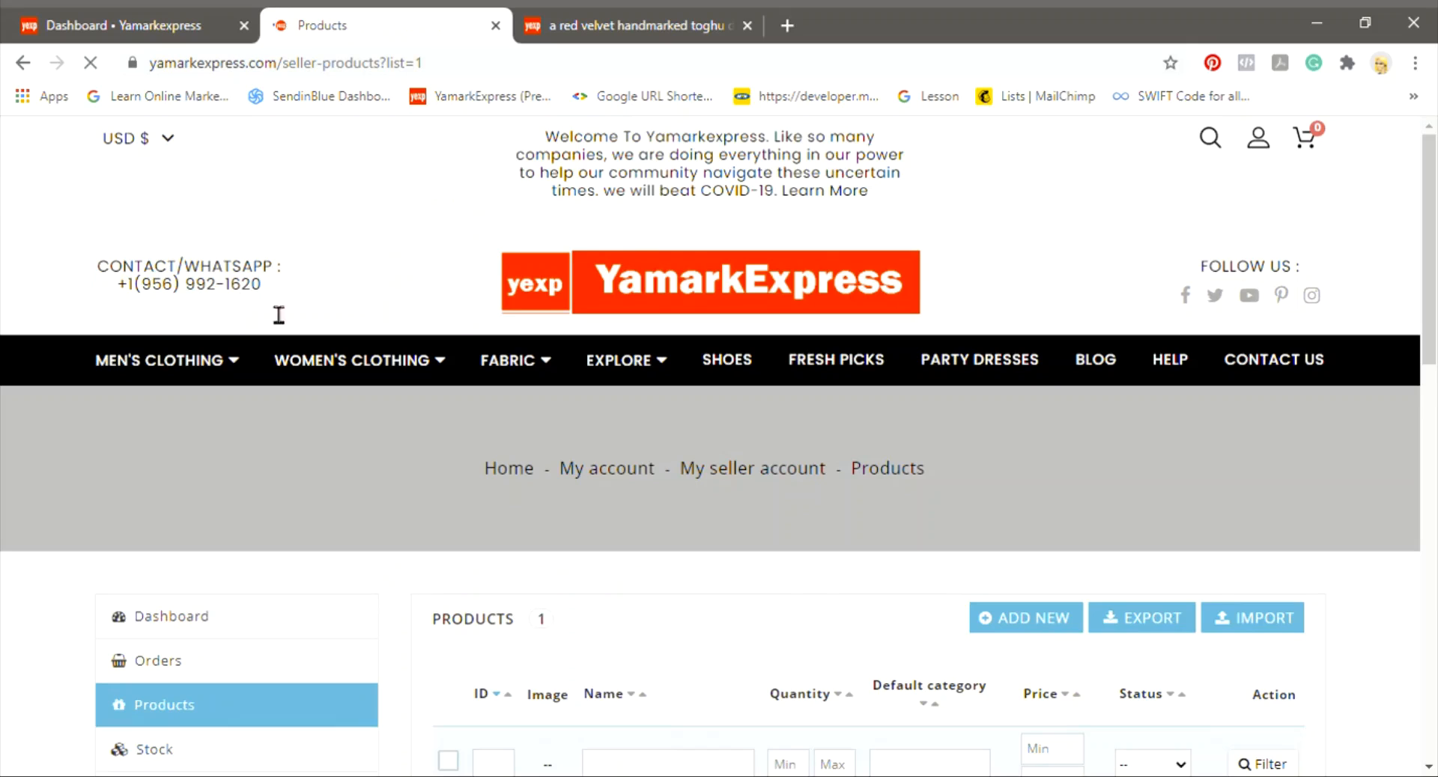
pyautogui.scroll(-3, 810, 577)
pyautogui.scroll(-2, 813, 580)
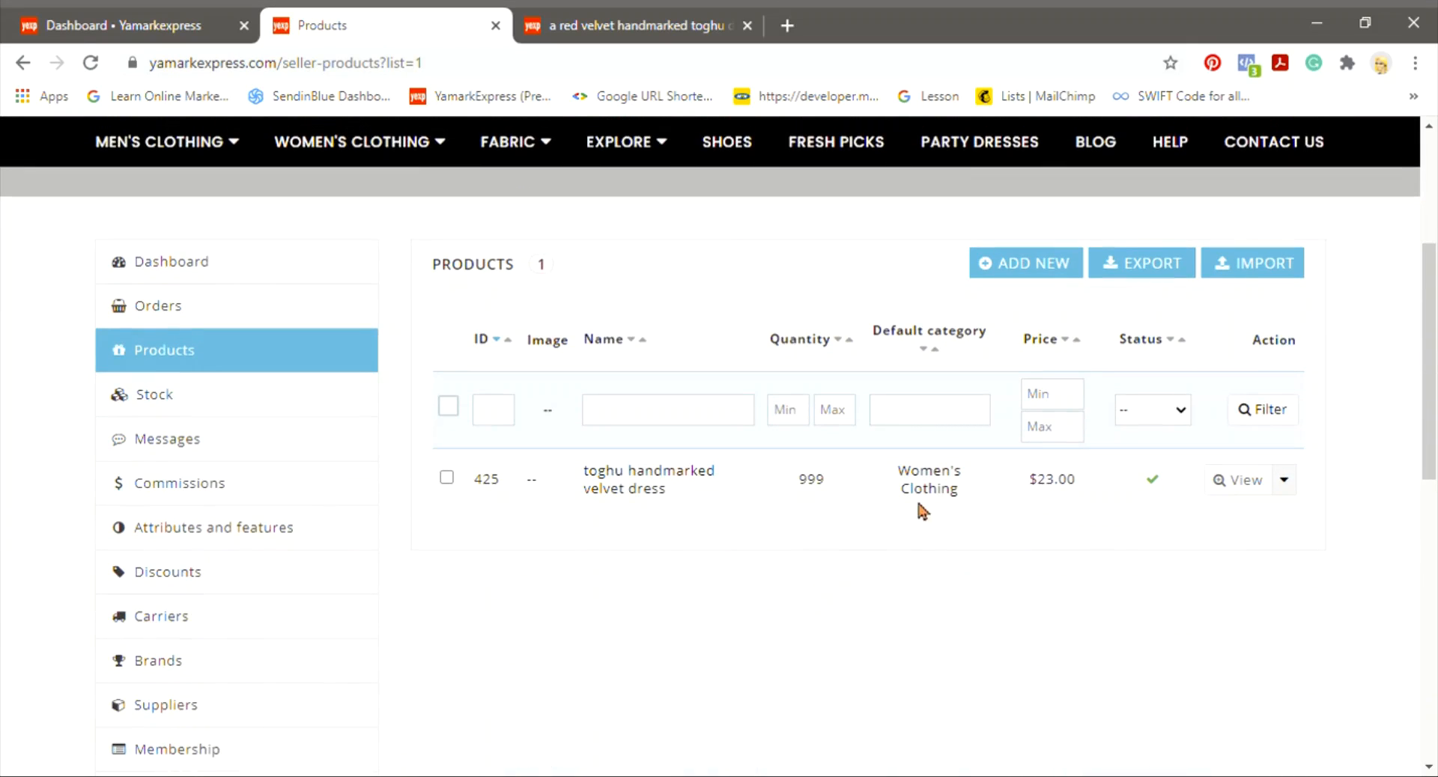
pyautogui.click(1285, 483)
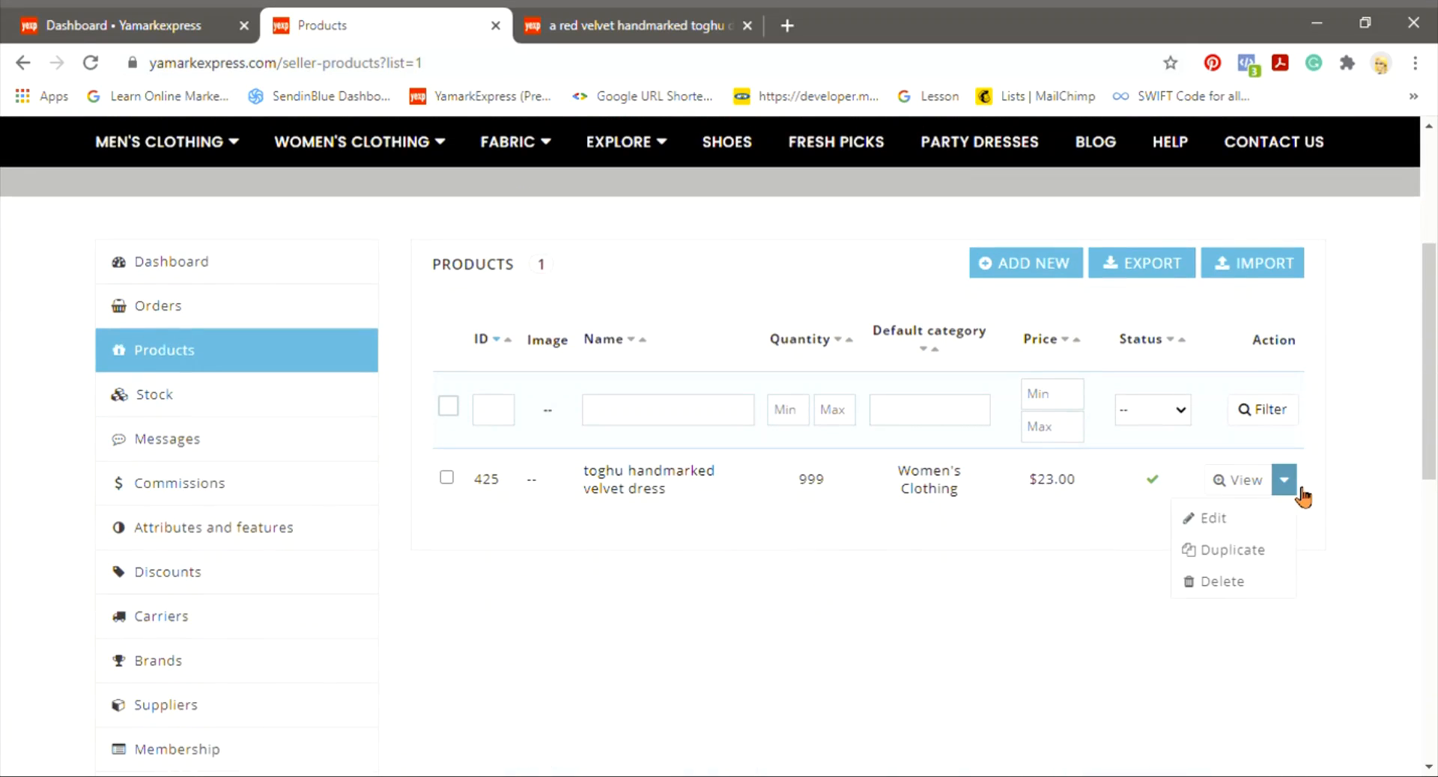
pyautogui.click(1224, 531)
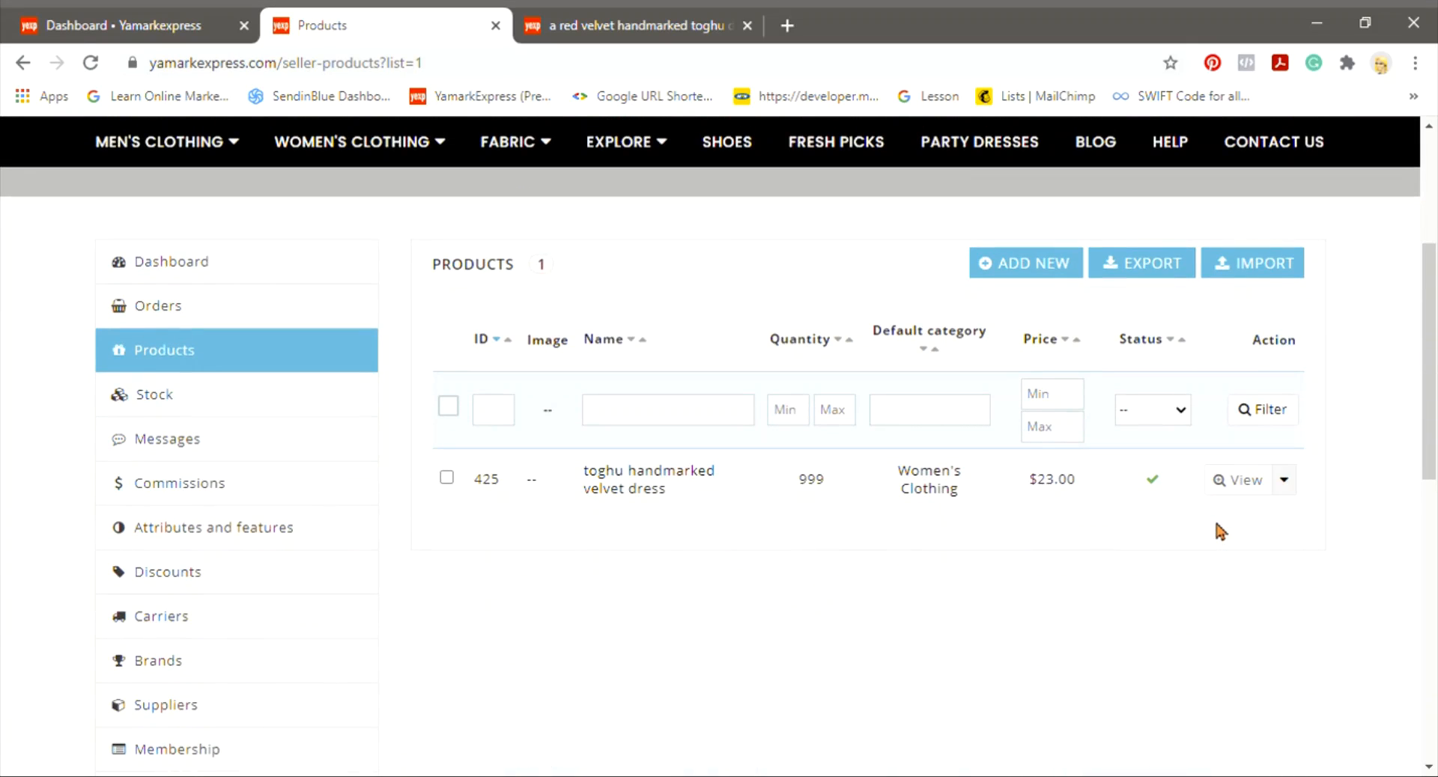
# Step: Assign the YamarkExpress brand to the dress and add a blank feature row
pyautogui.scroll(-10, 1217, 525)
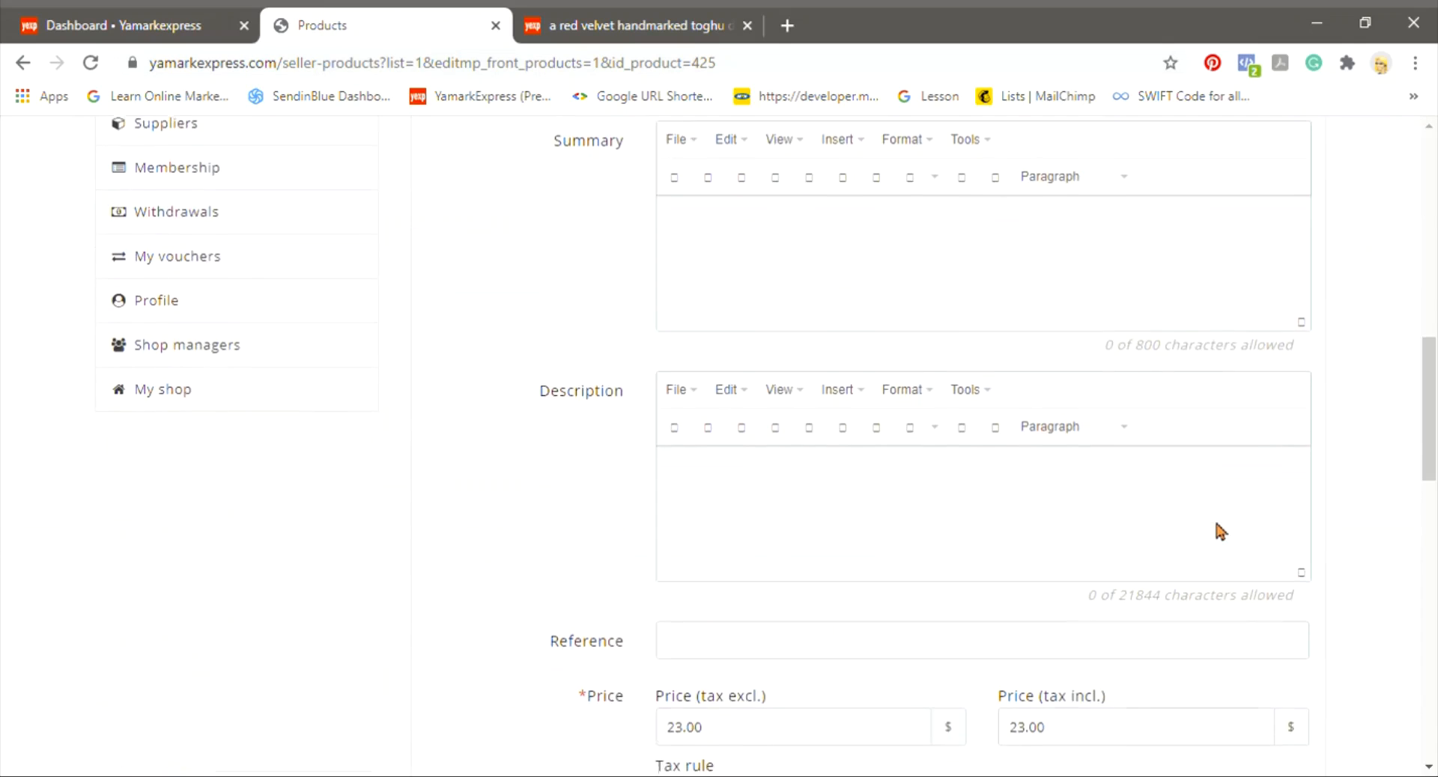
pyautogui.scroll(-7, 1221, 530)
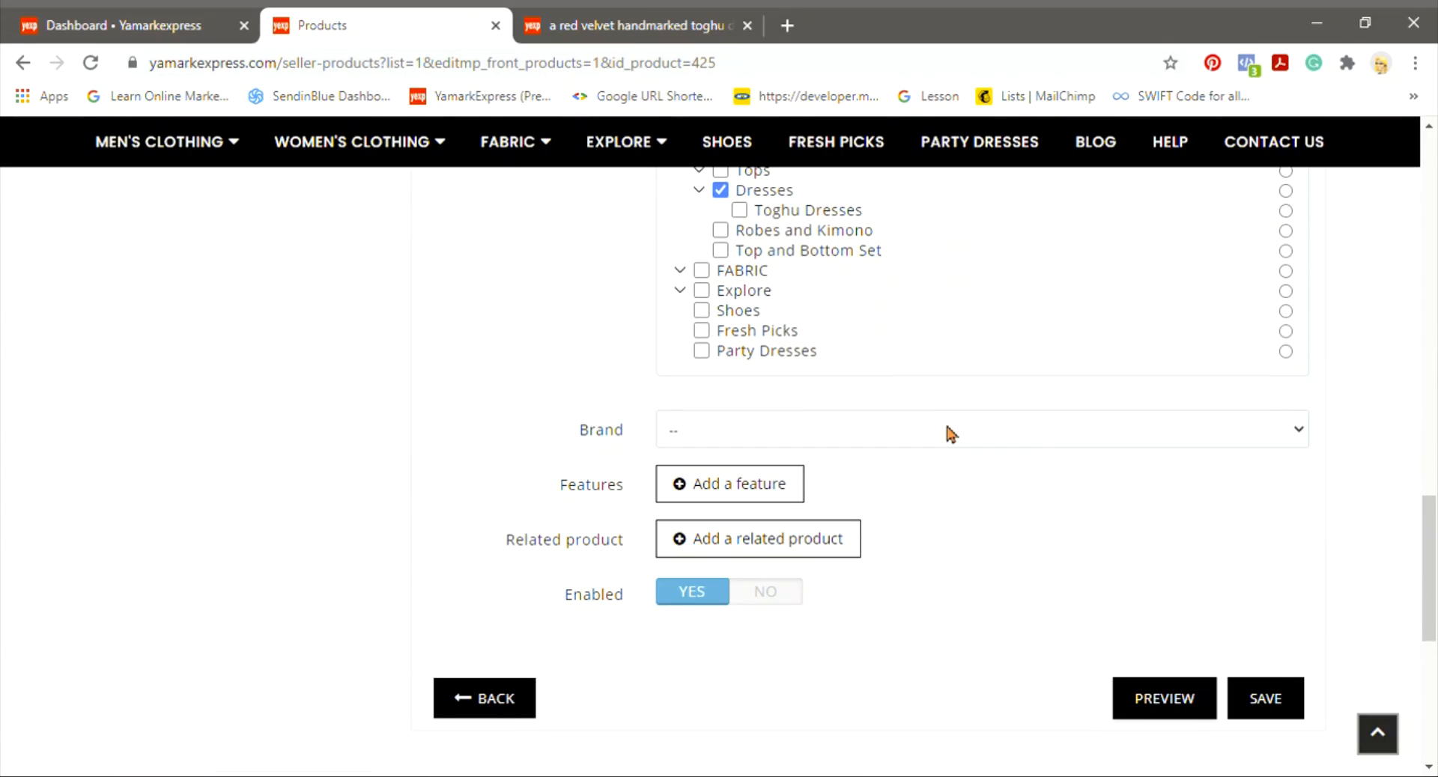
pyautogui.click(858, 494)
pyautogui.click(718, 497)
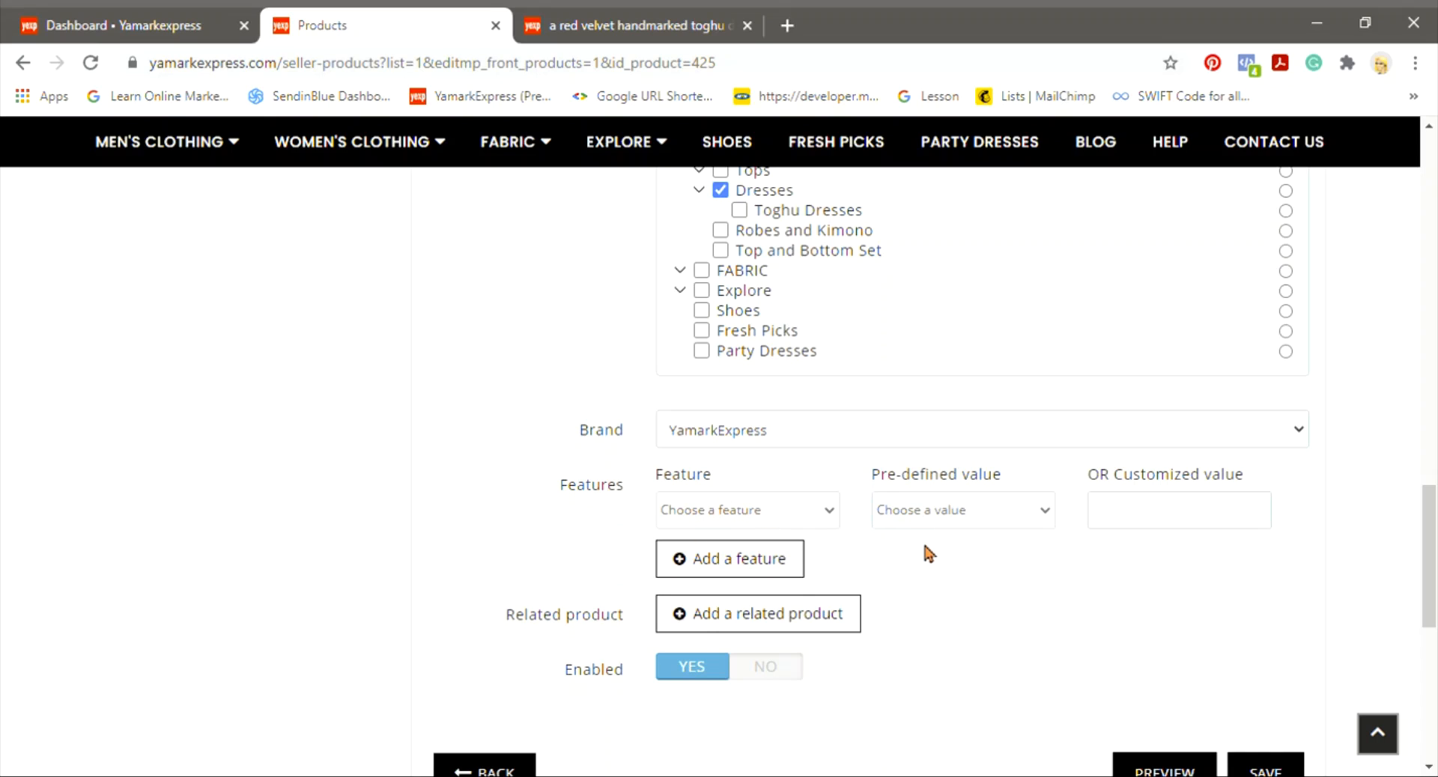
# Step: Add a blank related product entry and switch the dress's Enabled option to No and back to Yes
pyautogui.scroll(-1, 778, 577)
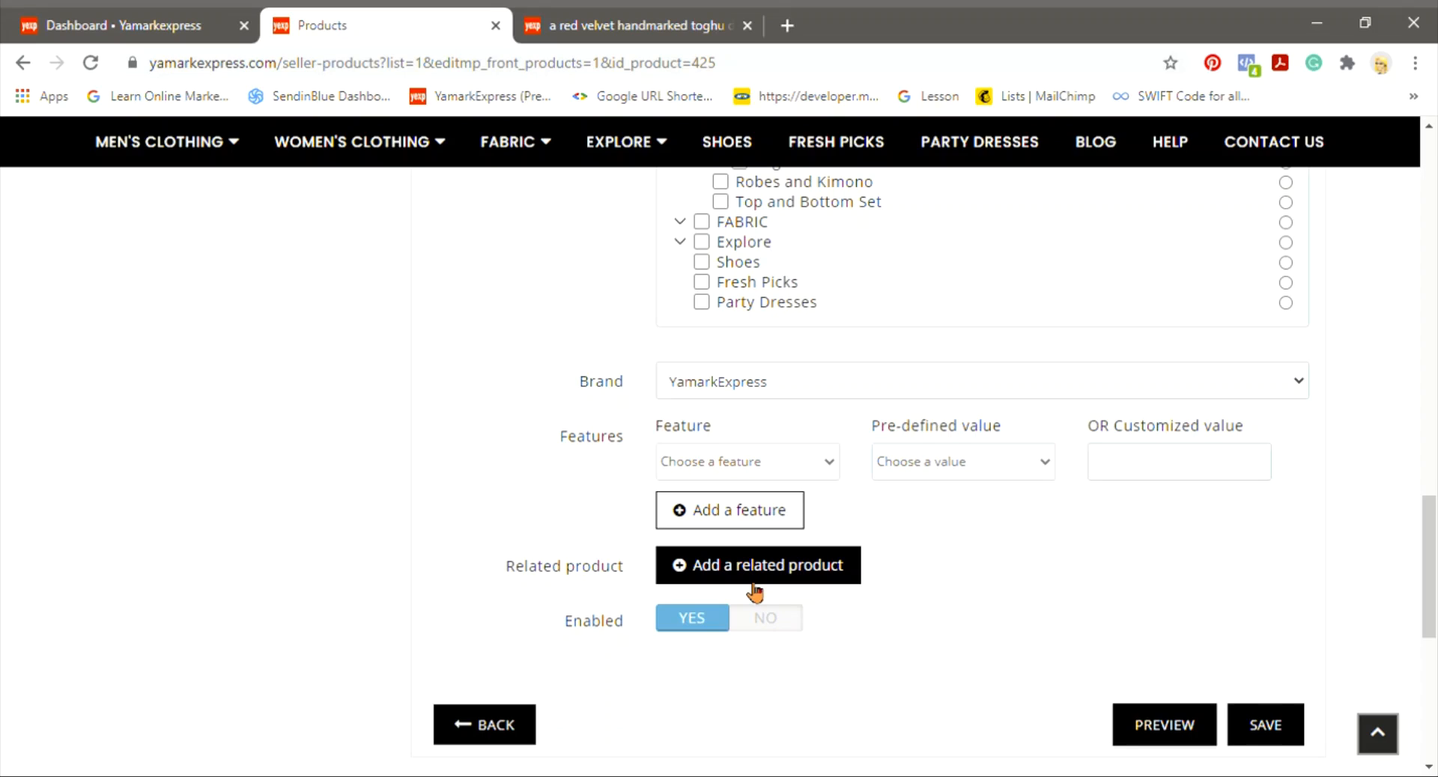
pyautogui.click(754, 592)
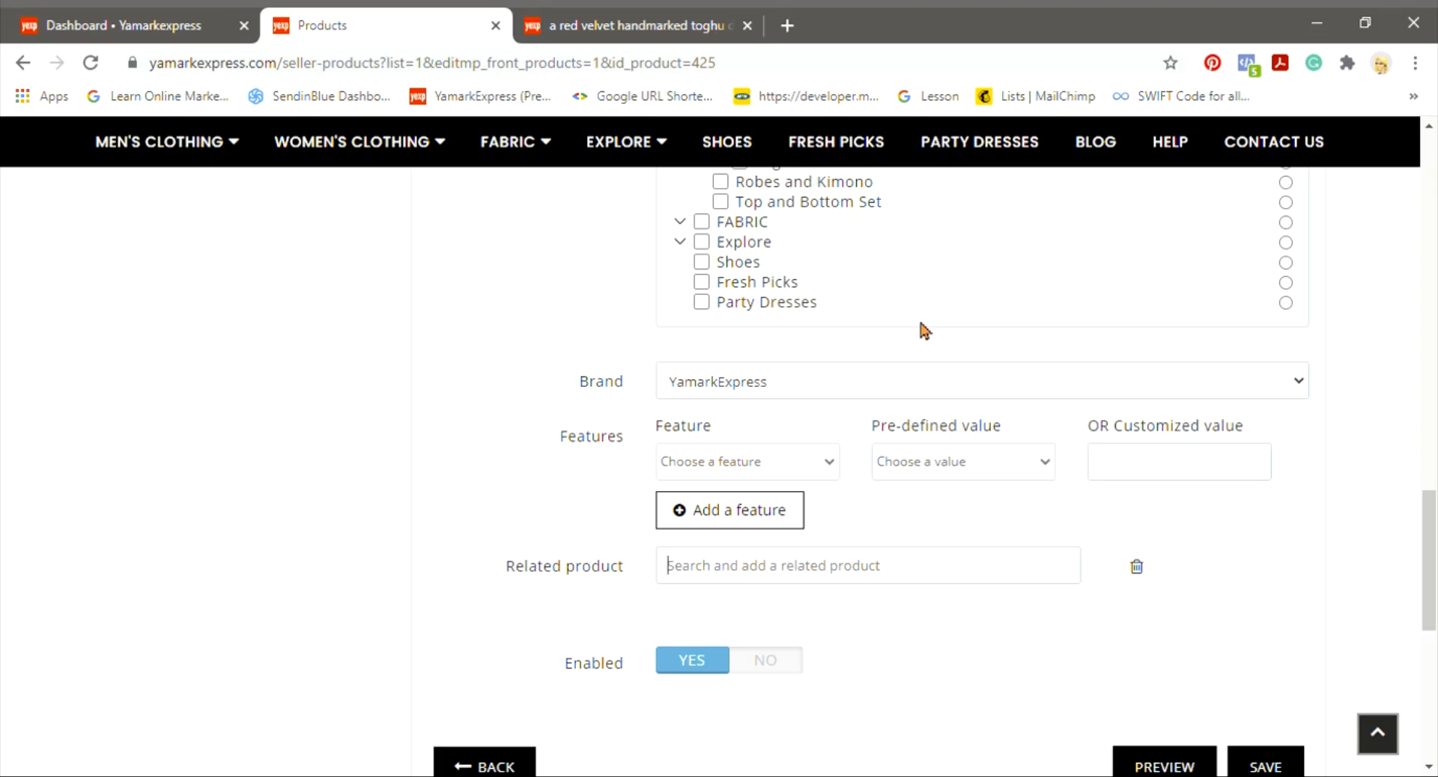
pyautogui.click(795, 678)
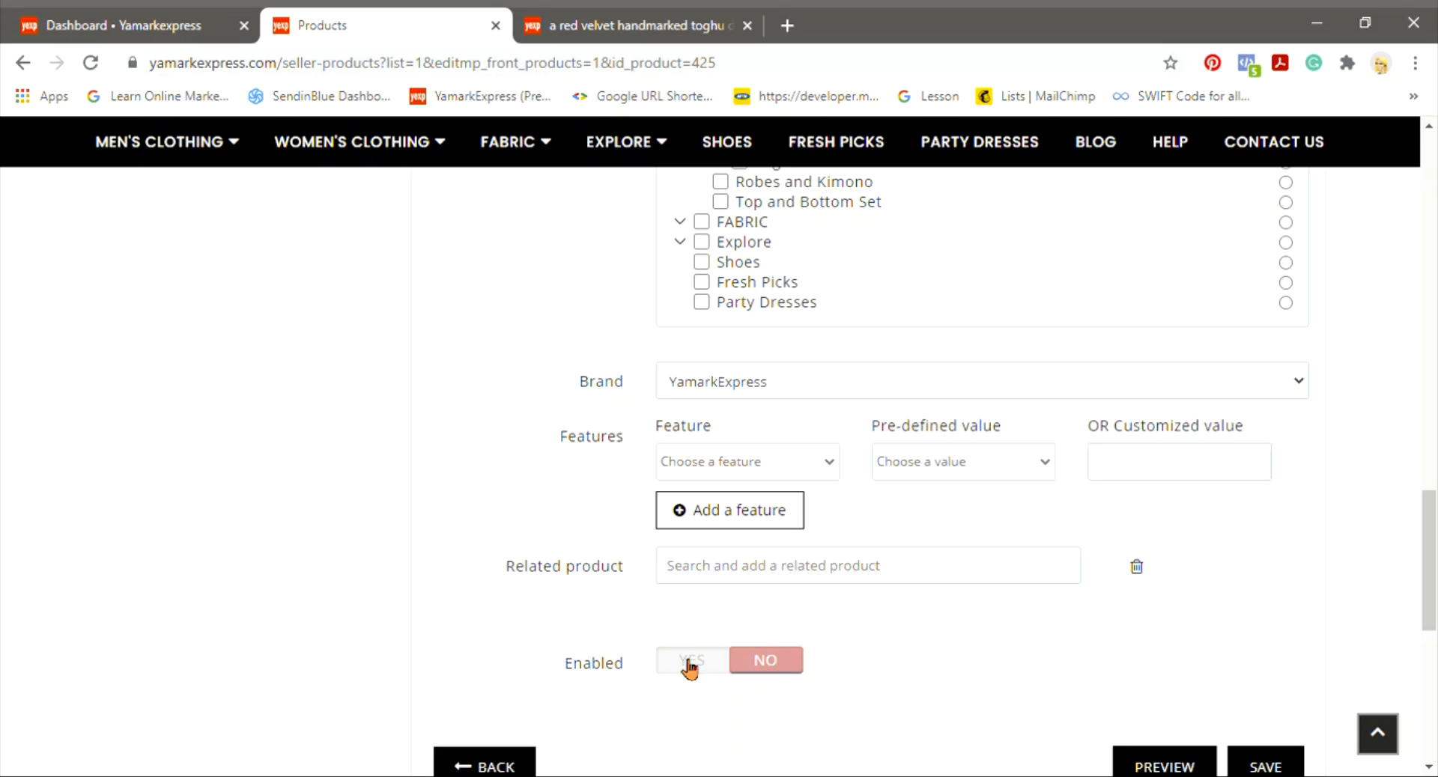
pyautogui.click(690, 665)
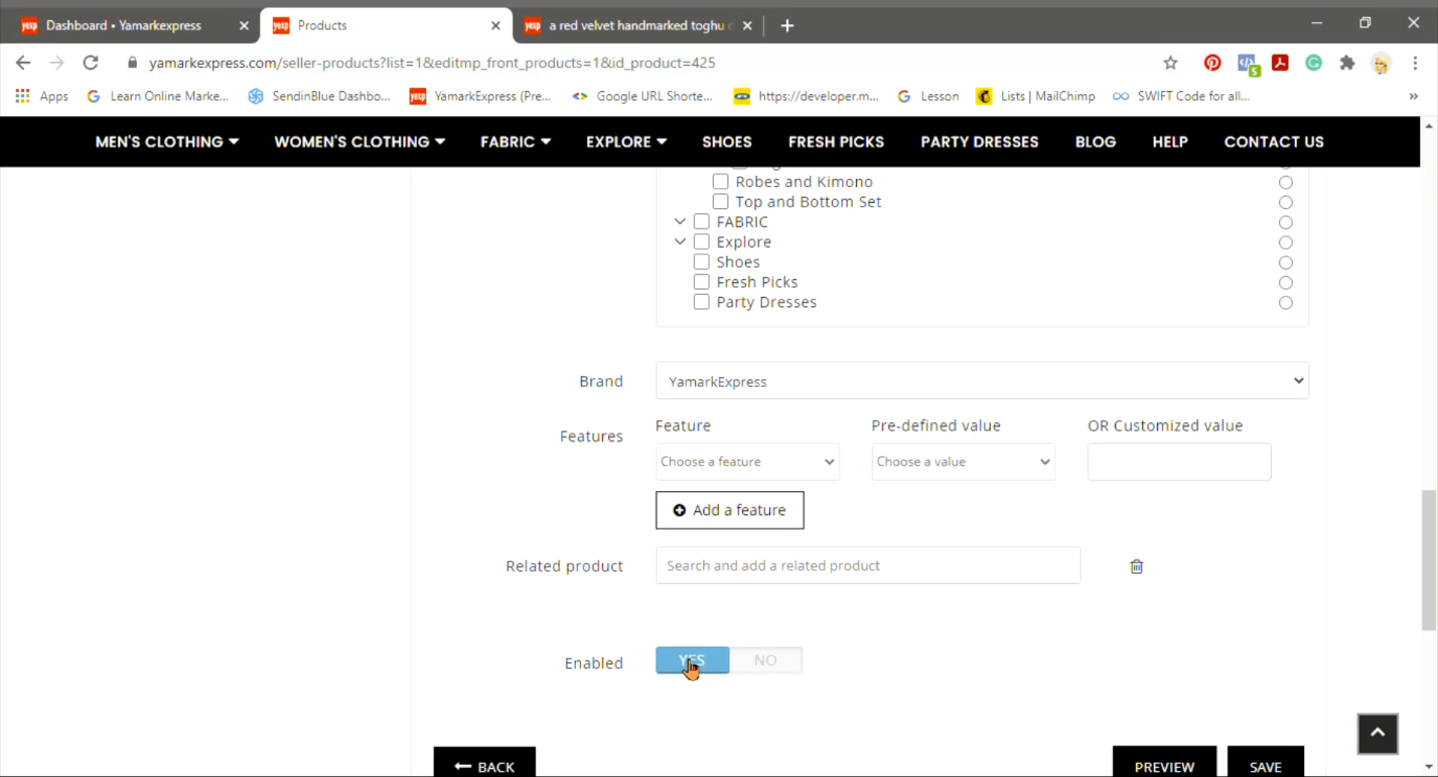
# Step: Review the dress's base settings, from the photo upload area and descriptions to the price, categories and features
pyautogui.scroll(10, 1003, 605)
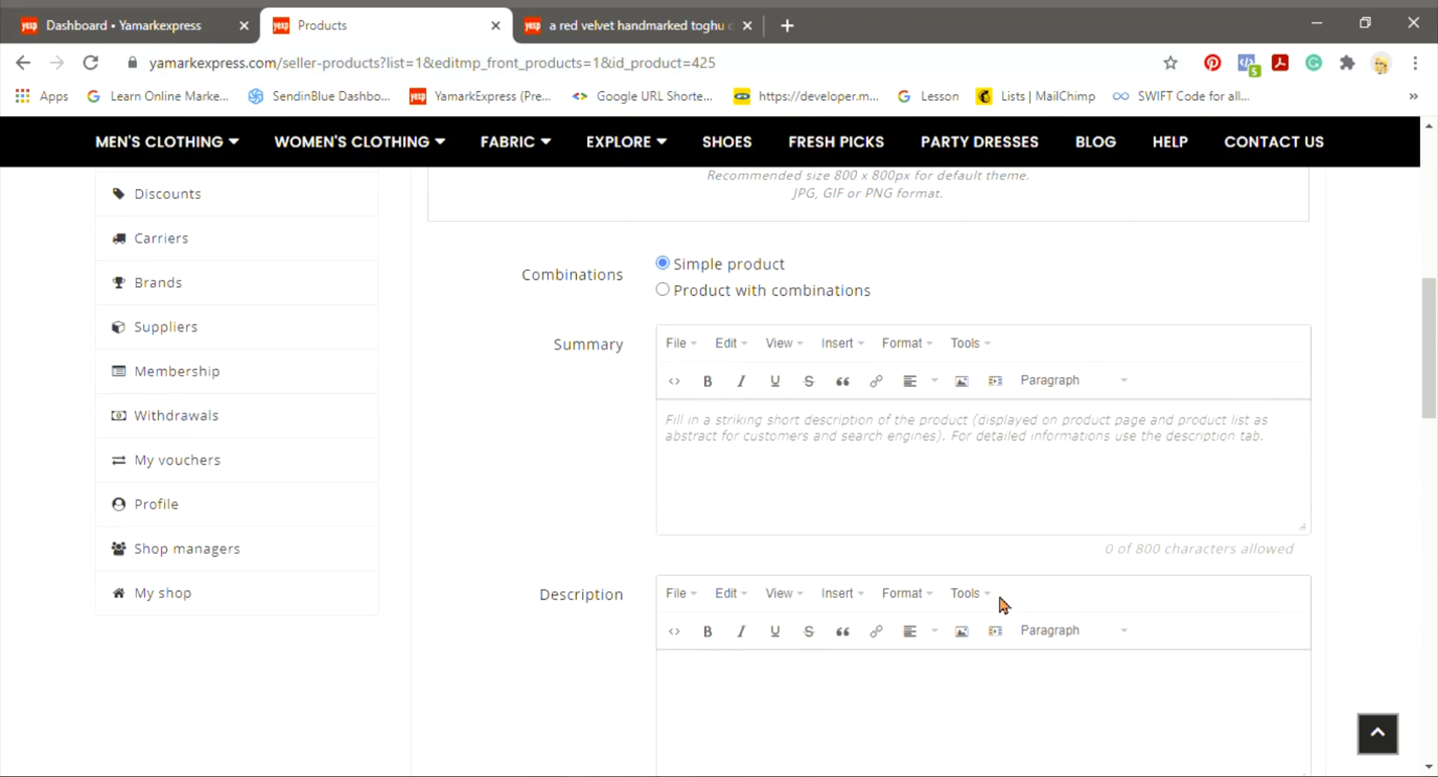
pyautogui.scroll(2, 1004, 605)
pyautogui.scroll(-6, 1004, 605)
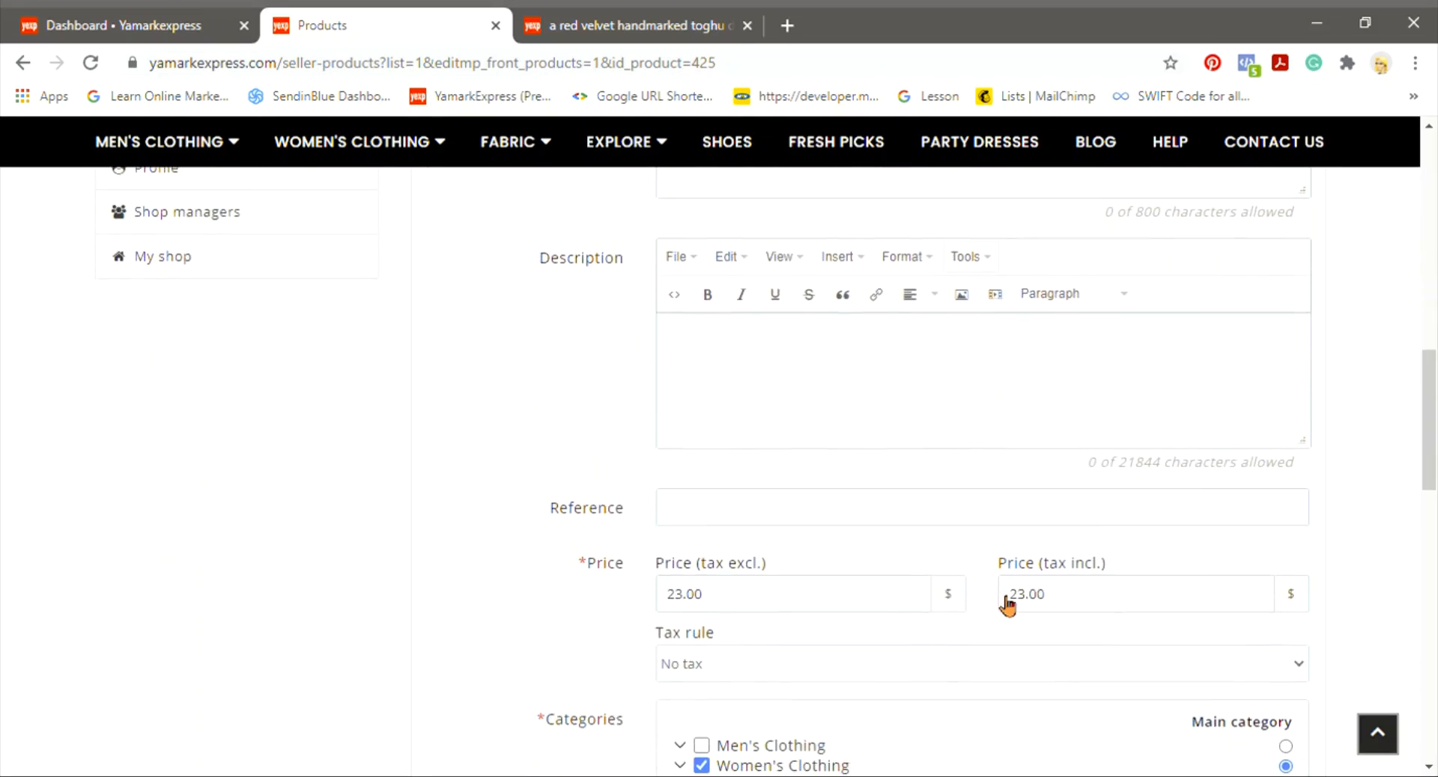
pyautogui.scroll(-4, 1003, 605)
pyautogui.scroll(-5, 1003, 605)
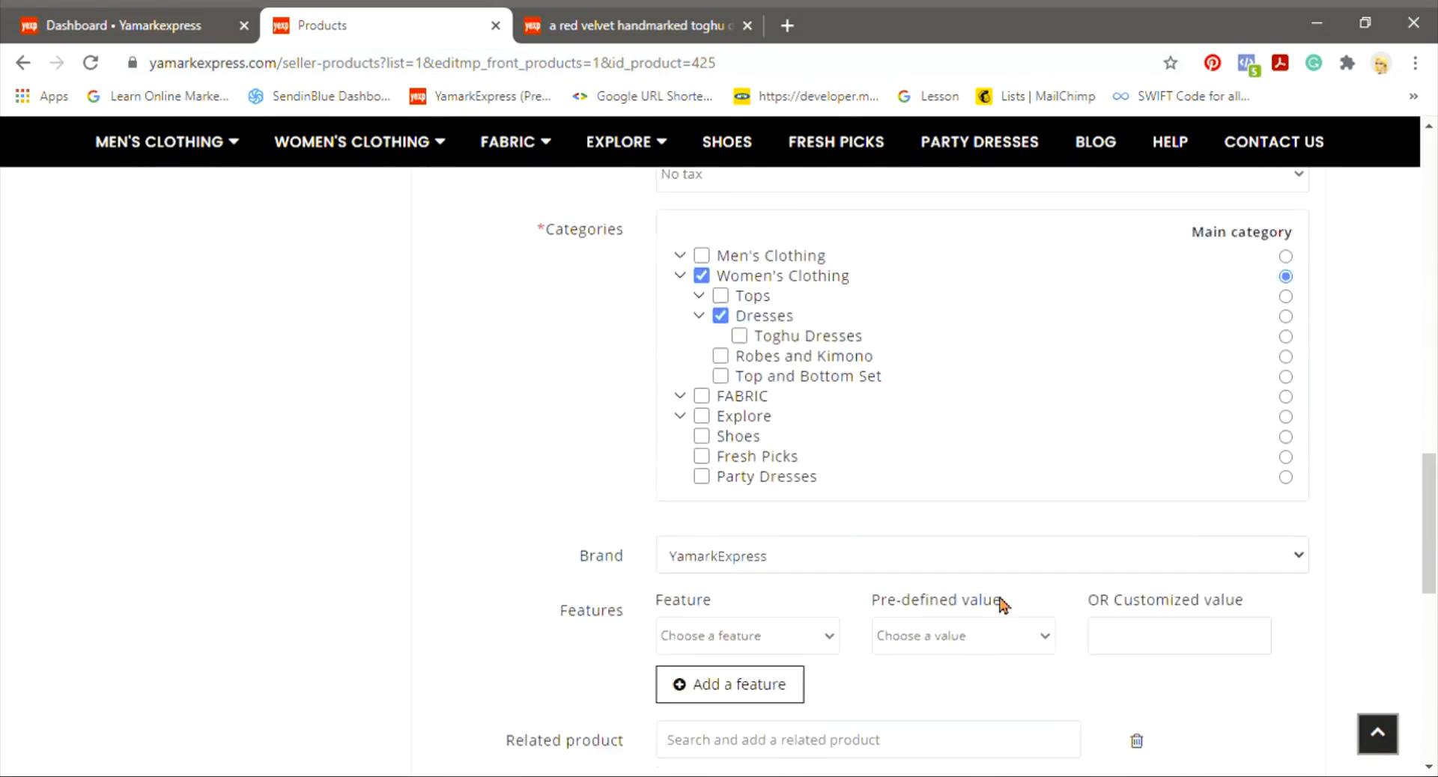
pyautogui.scroll(10, 1004, 605)
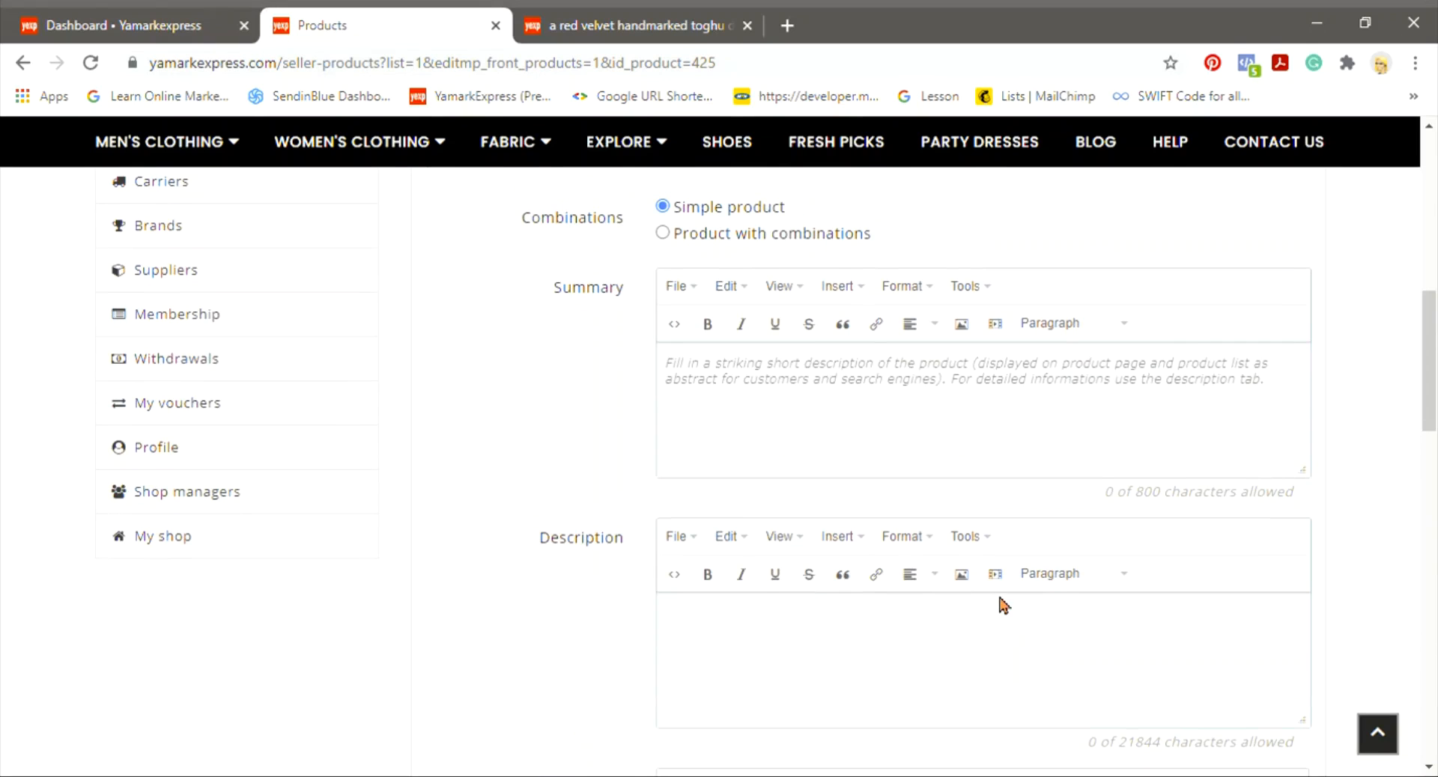
pyautogui.scroll(5, 864, 322)
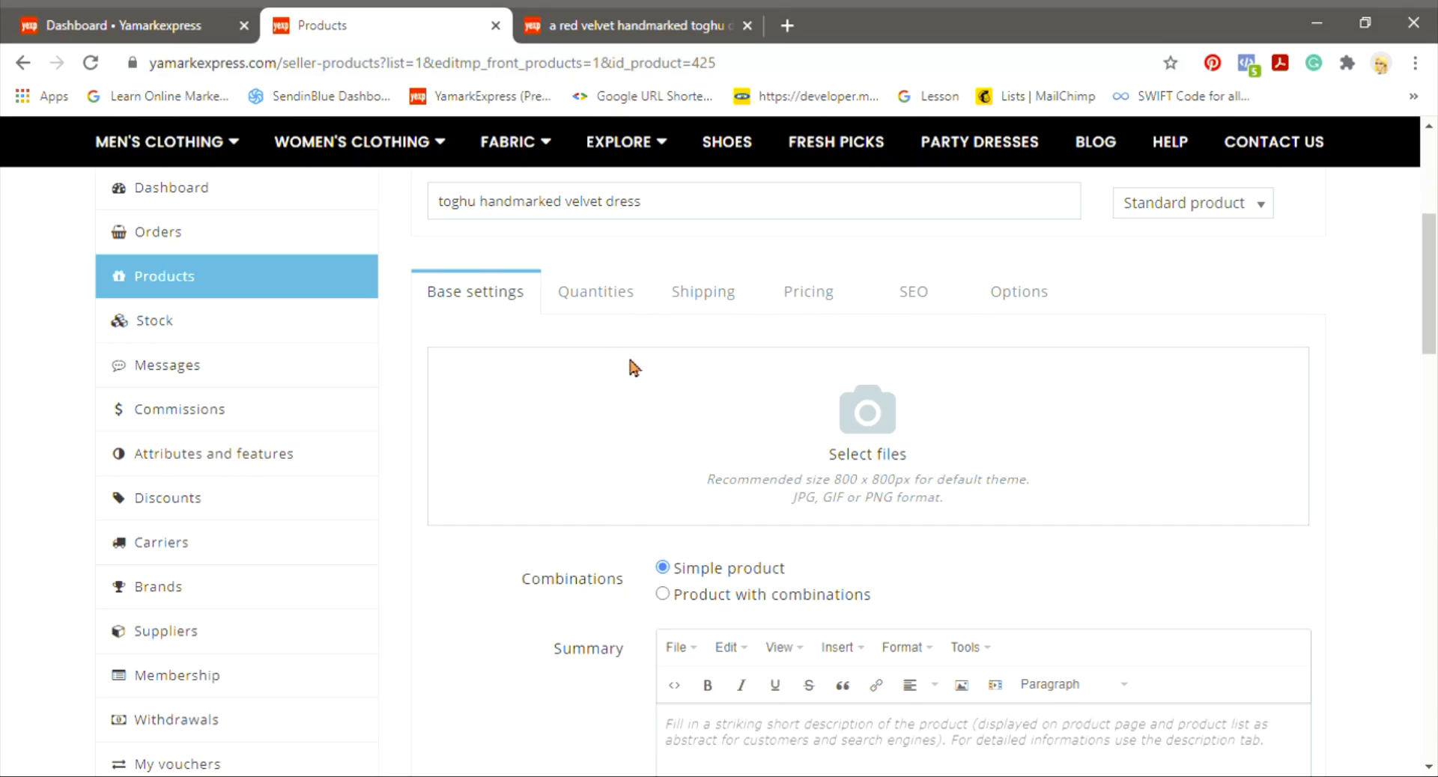
# Step: Examine the dress's quantity, minimum sale quantity, stock and out-of-stock behavior settings
pyautogui.click(593, 302)
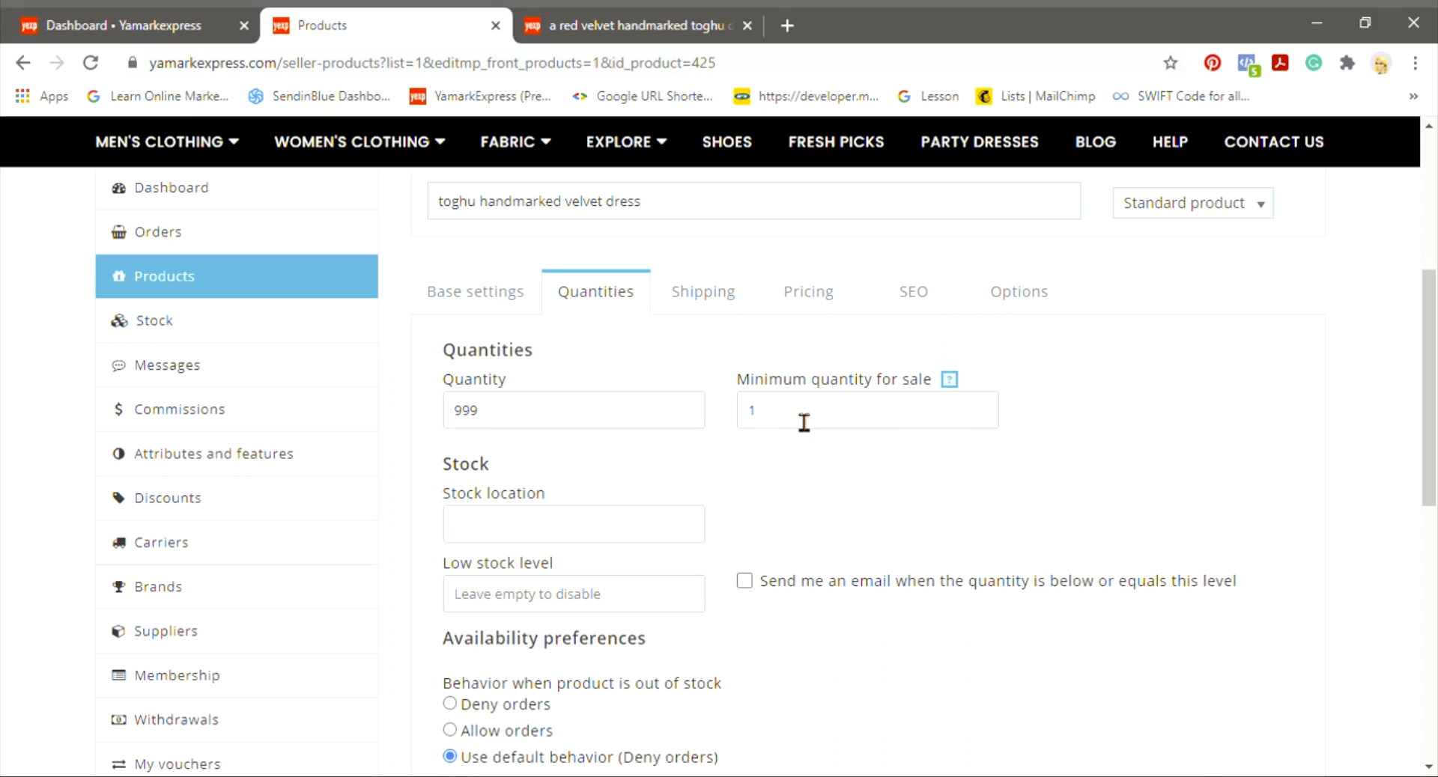
pyautogui.scroll(-2, 802, 420)
pyautogui.scroll(2, 787, 414)
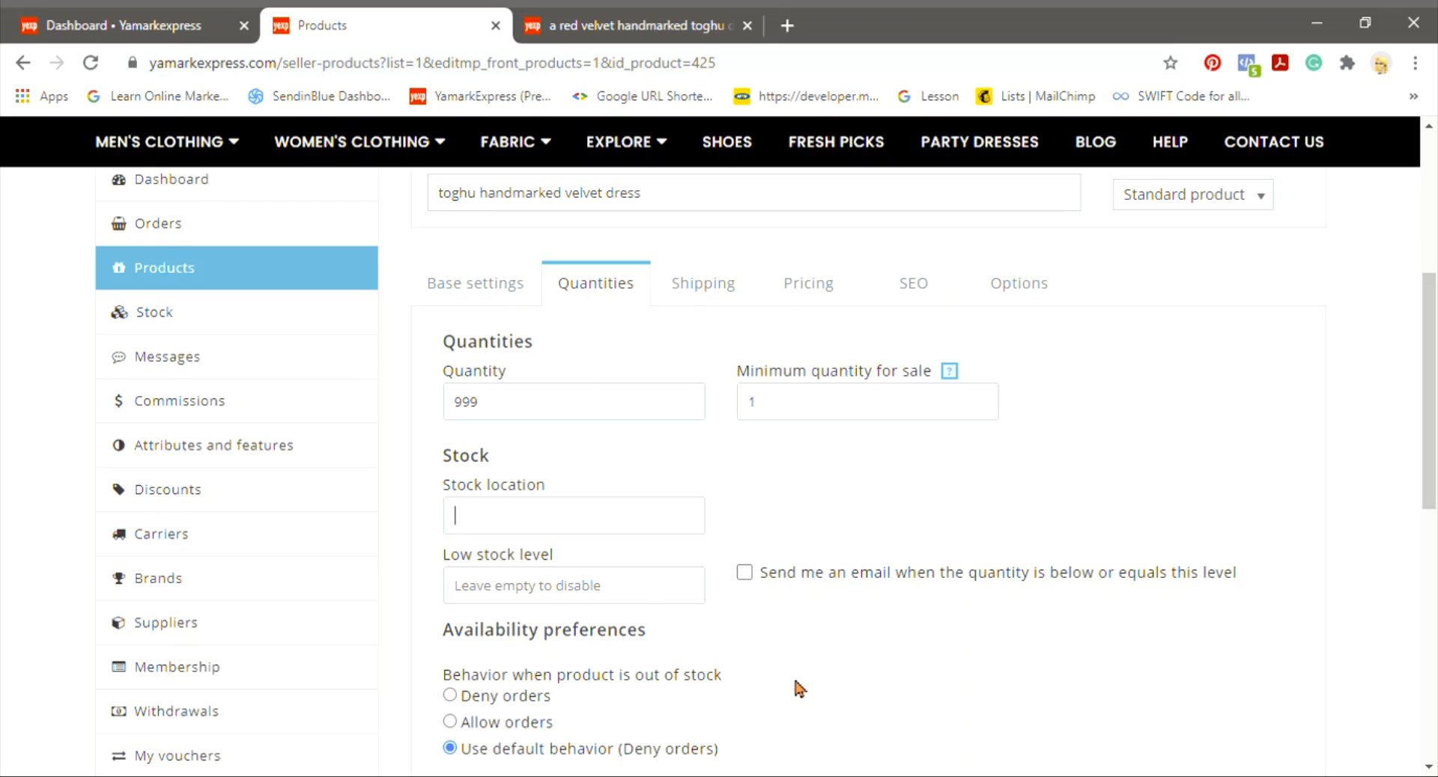
pyautogui.scroll(-2, 796, 684)
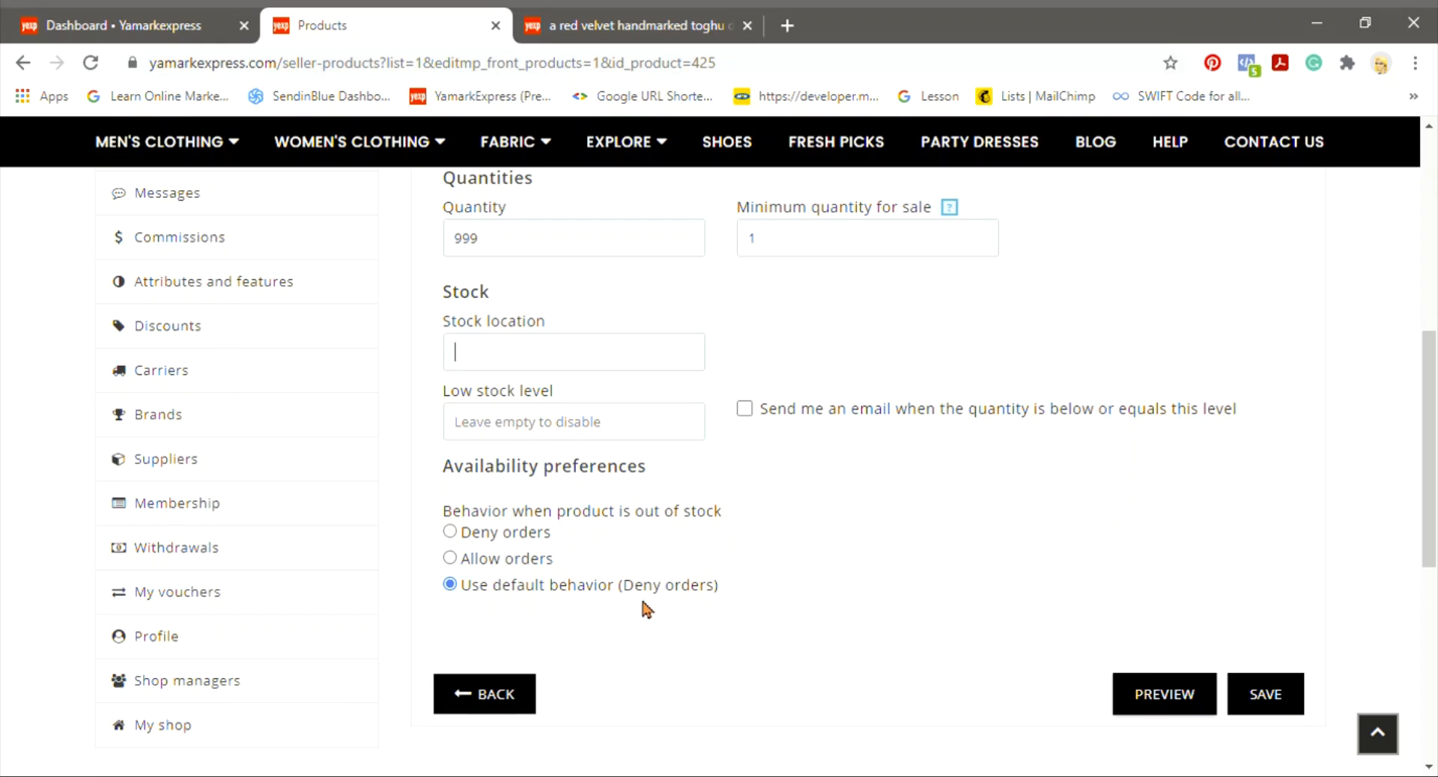
# Step: Change the dress in its base settings from a simple product to a product with combinations
pyautogui.scroll(5, 643, 603)
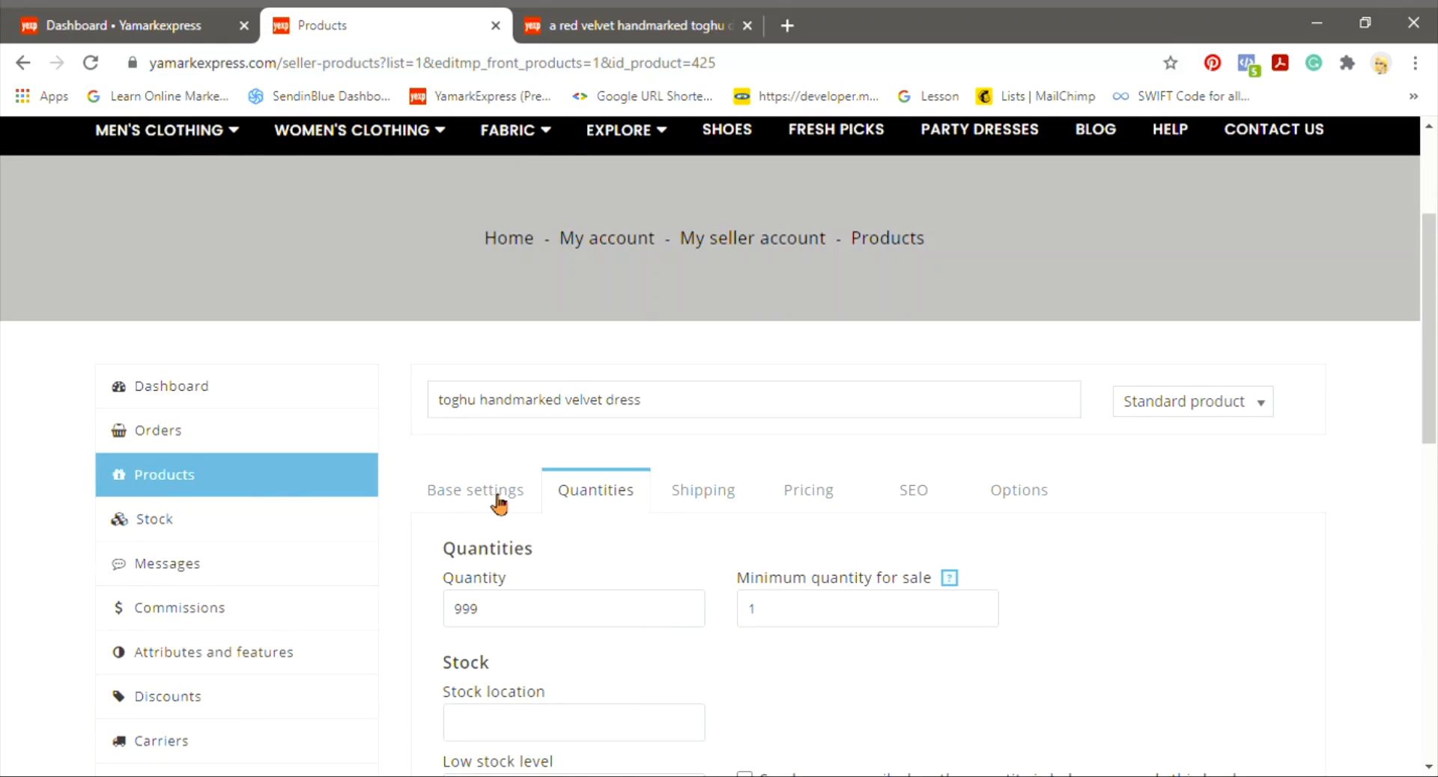
pyautogui.click(492, 498)
pyautogui.scroll(-4, 576, 598)
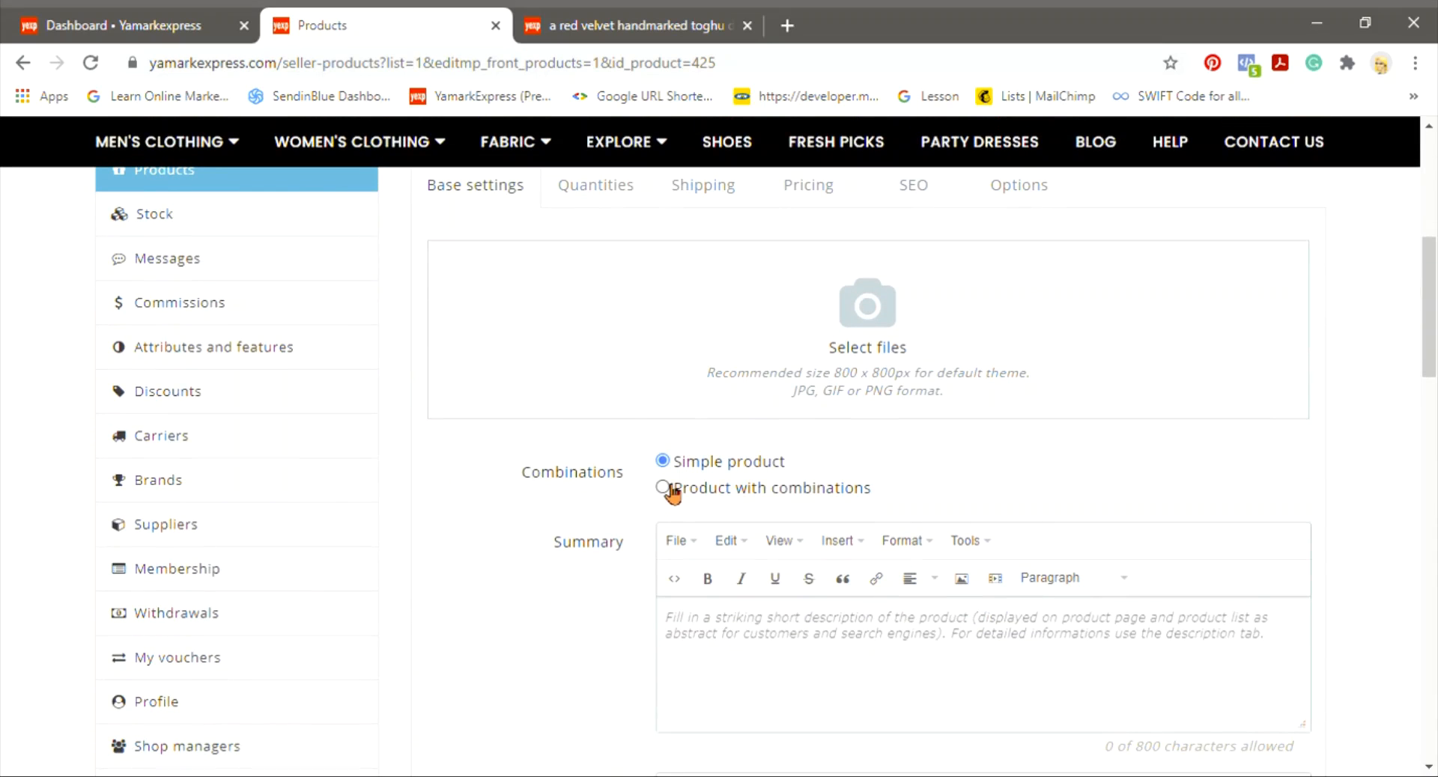
pyautogui.click(670, 489)
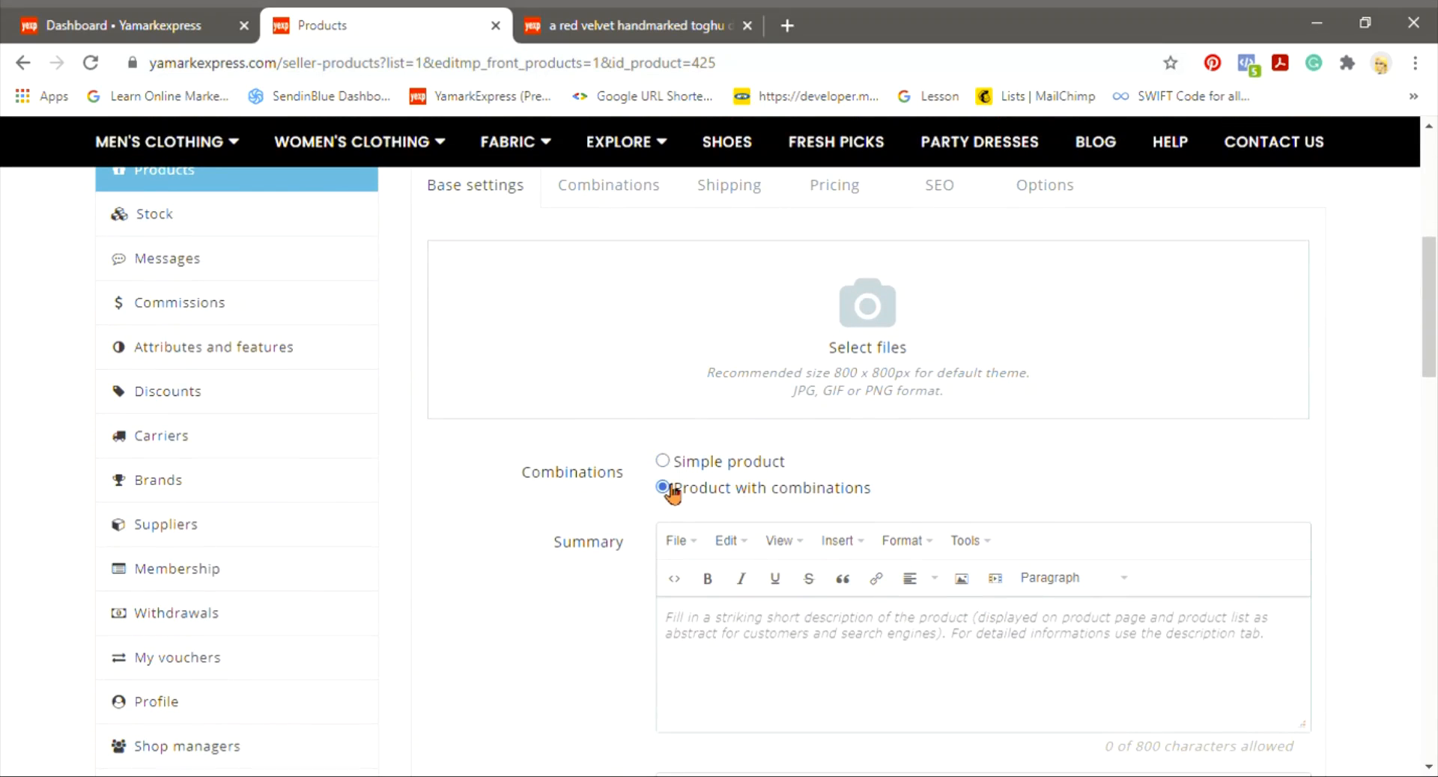
# Step: Select the sizes L, M, S and XL for the dress's product combinations
pyautogui.click(593, 196)
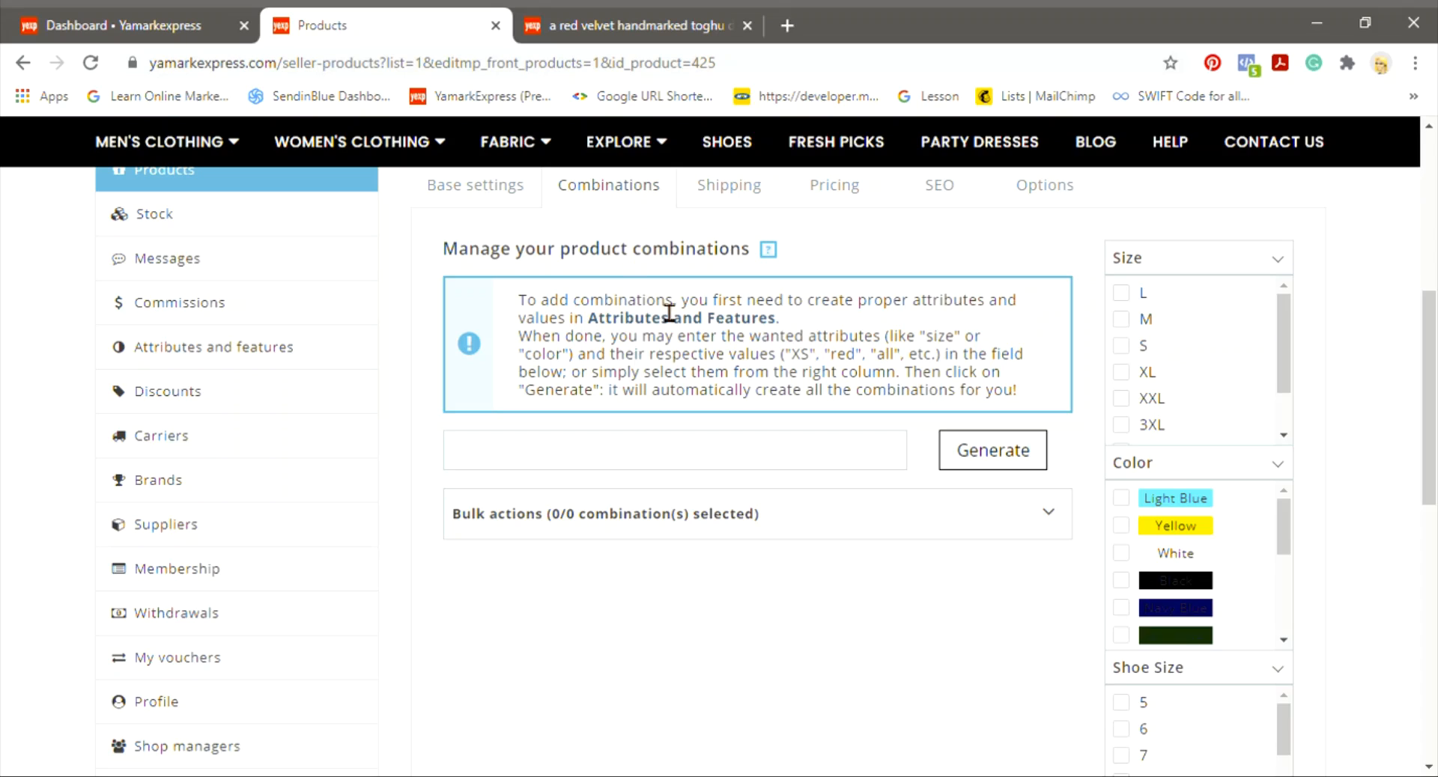
pyautogui.scroll(2, 664, 312)
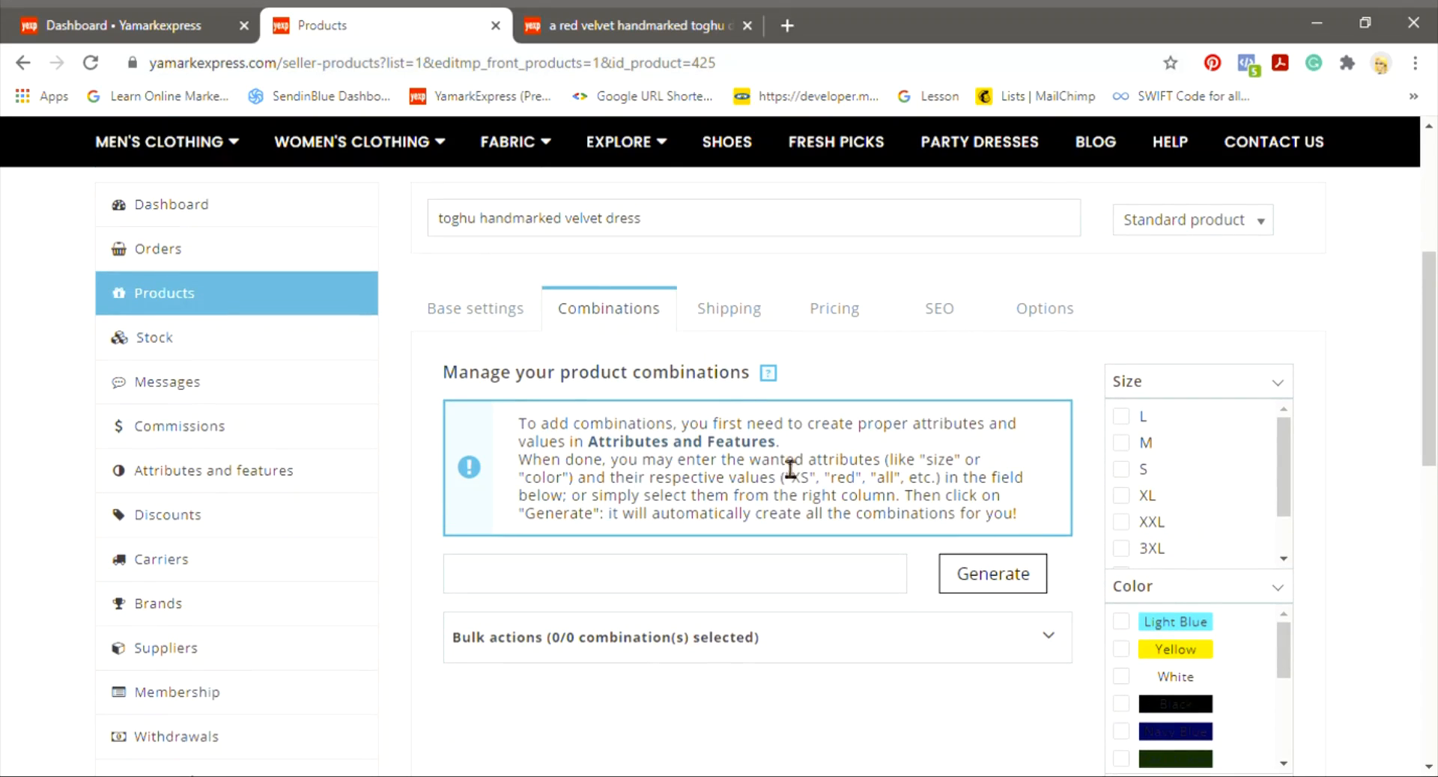
pyautogui.click(1122, 417)
pyautogui.click(1135, 447)
pyautogui.click(1123, 471)
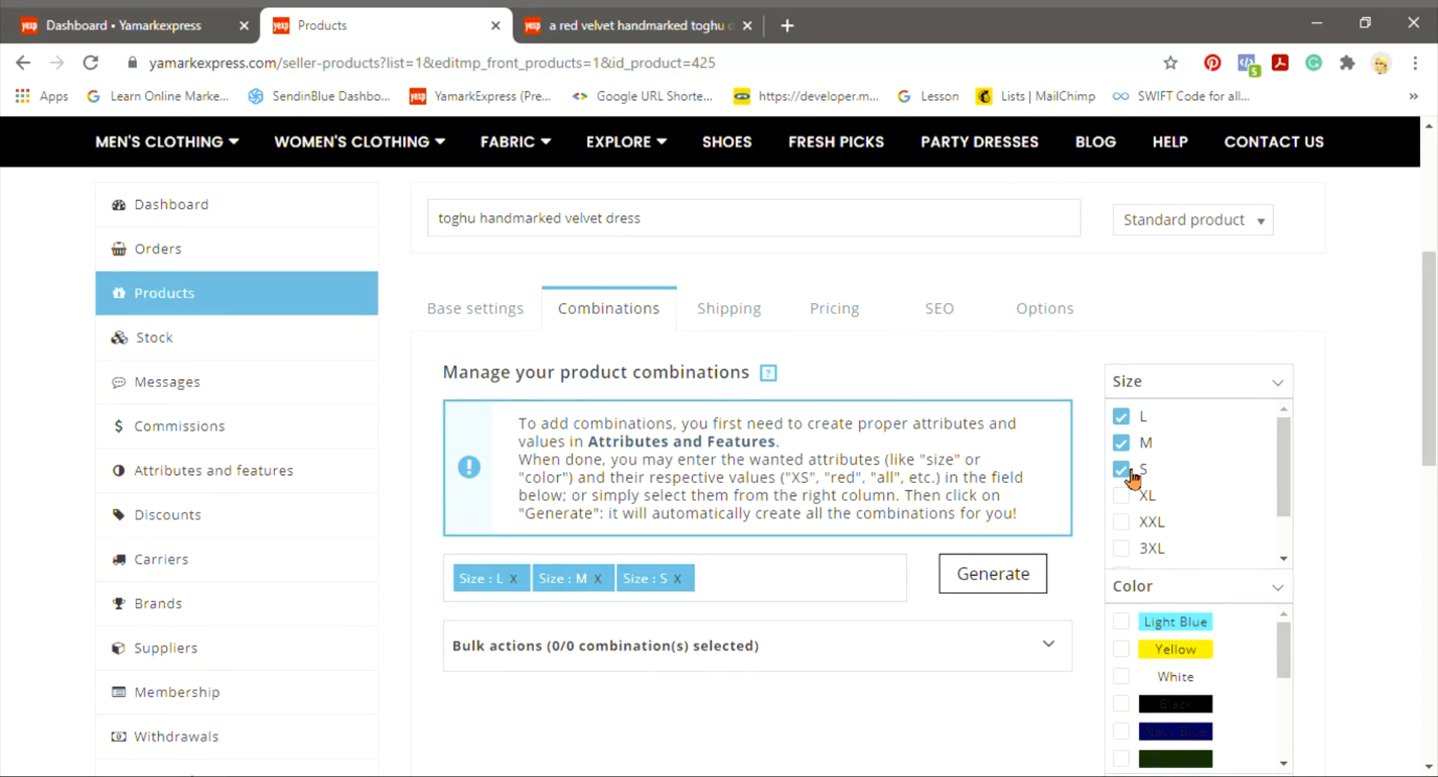
pyautogui.click(1124, 497)
pyautogui.scroll(-2, 1125, 502)
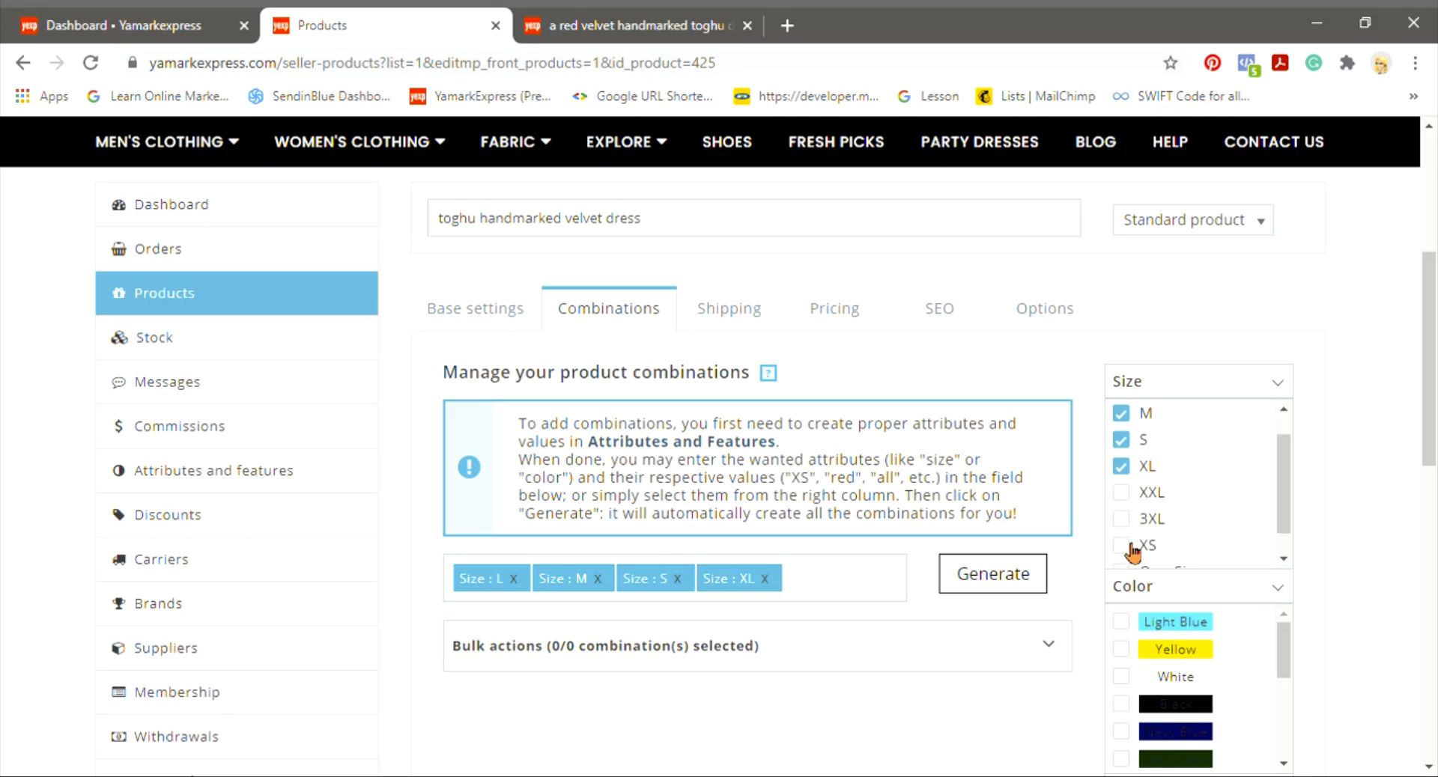
# Step: Add the colors Light Blue, Yellow and White, and generate the size and color combinations
pyautogui.scroll(-3, 1299, 608)
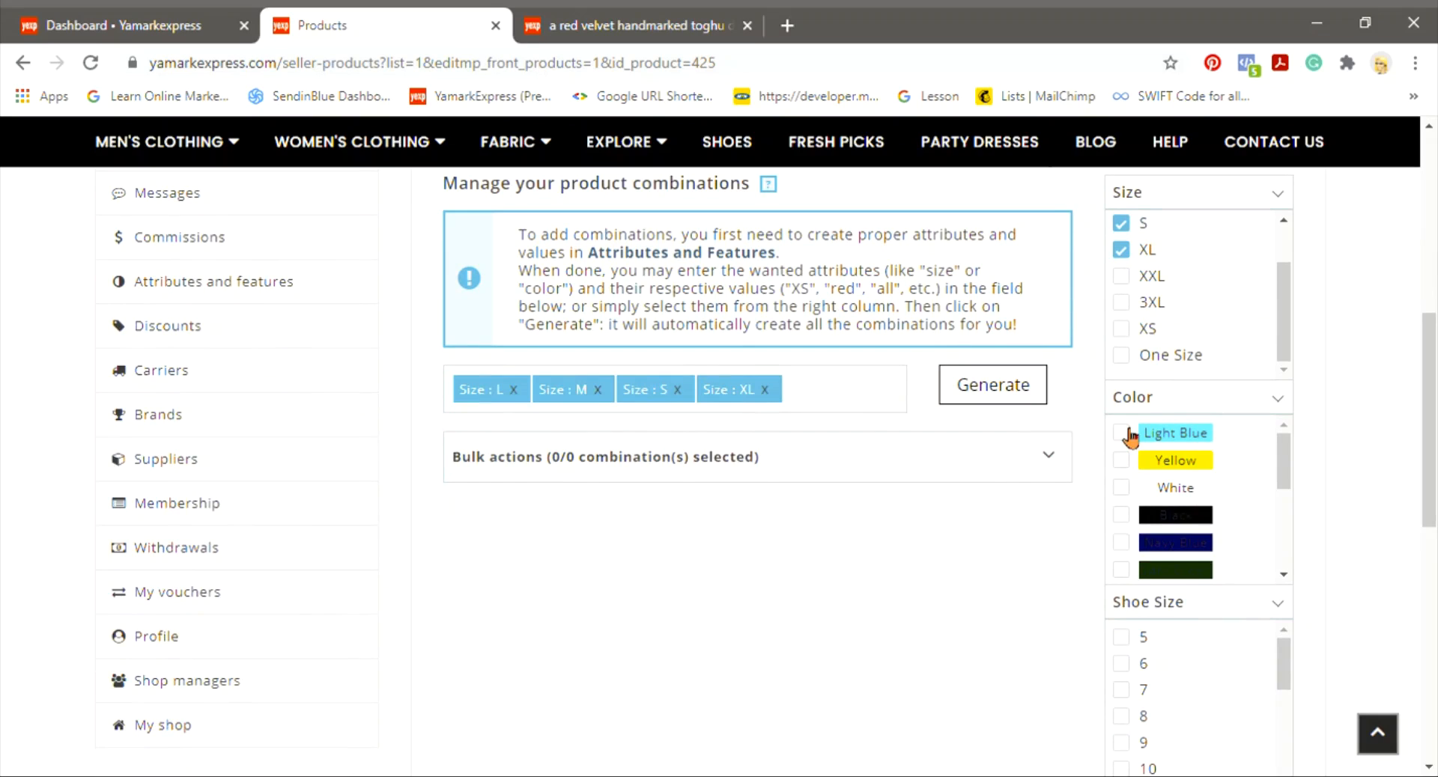
pyautogui.click(1122, 433)
pyautogui.click(1121, 460)
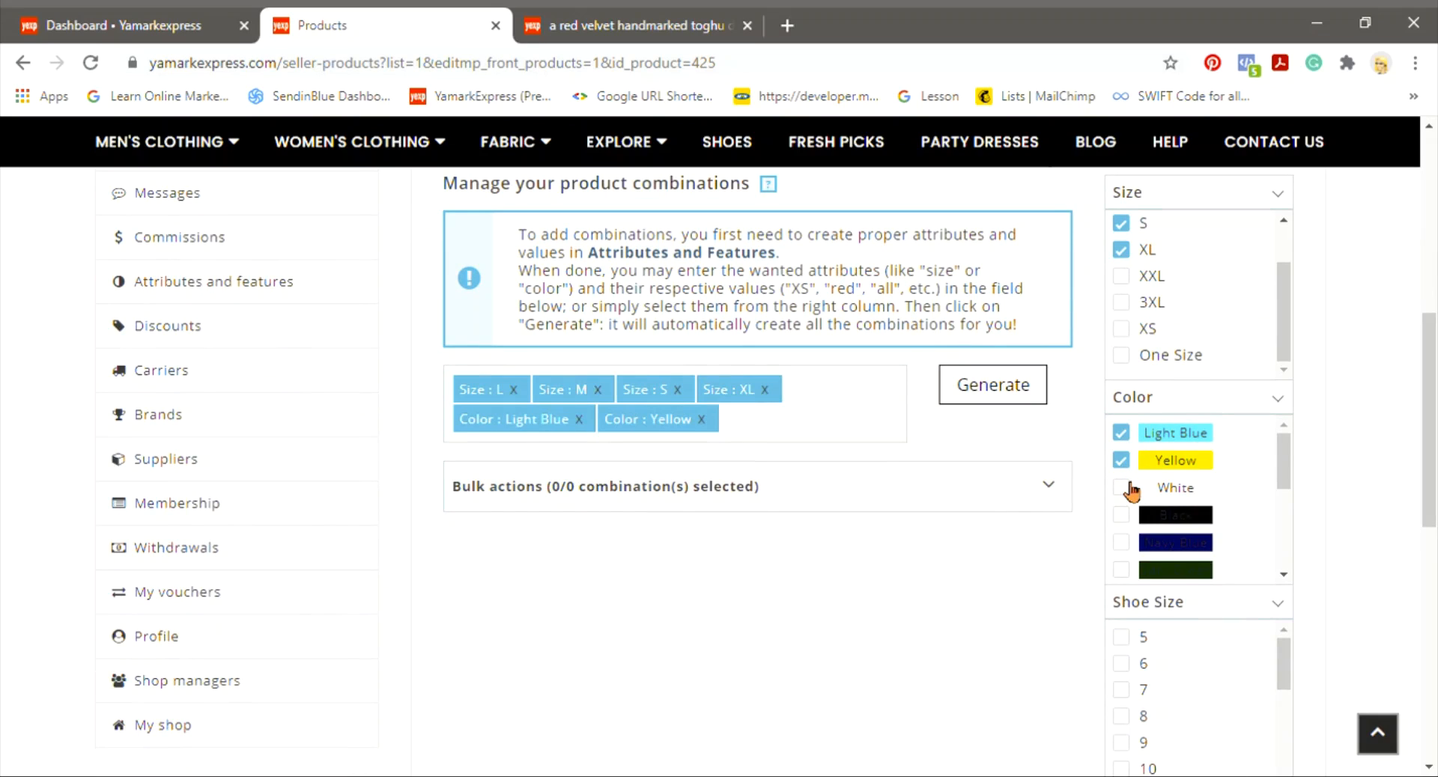
pyautogui.click(1129, 488)
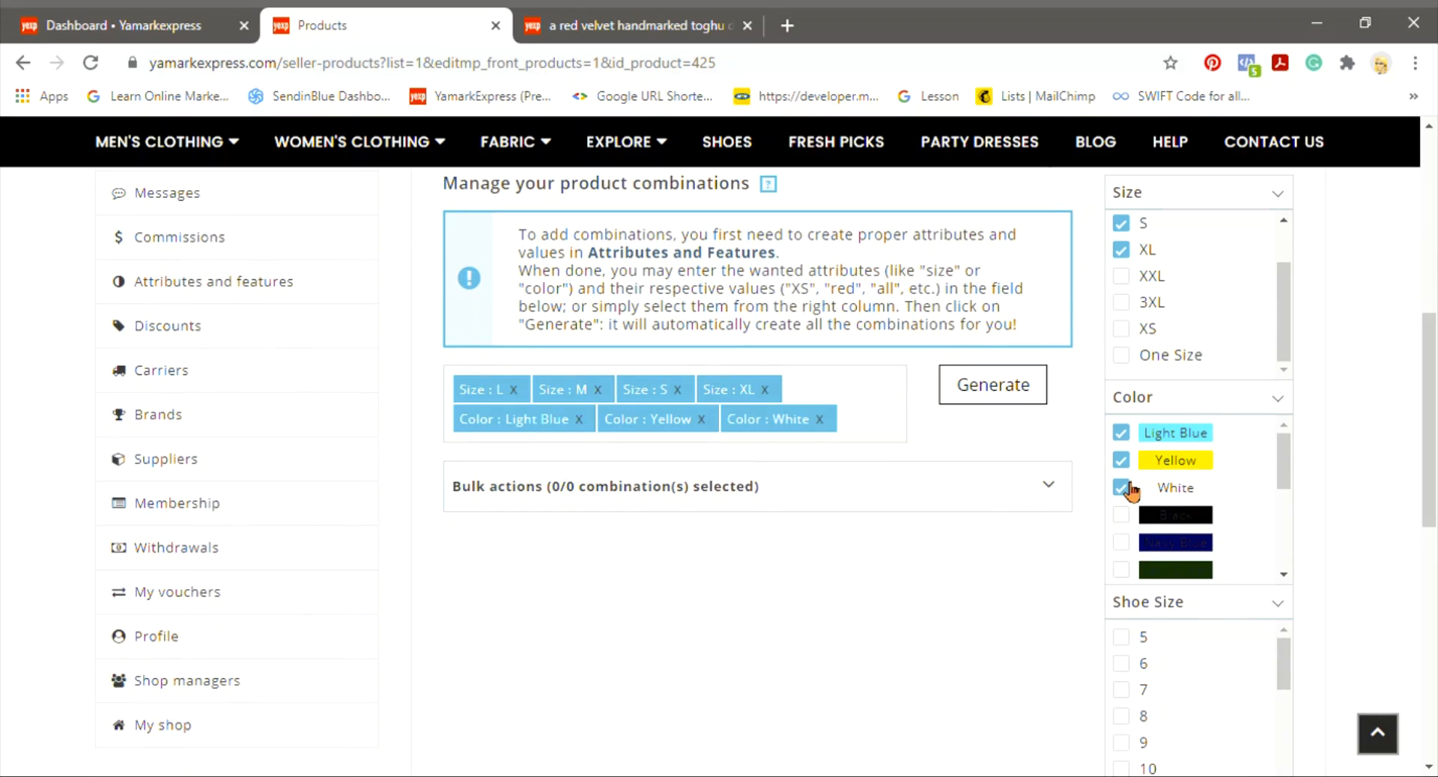
pyautogui.click(1009, 399)
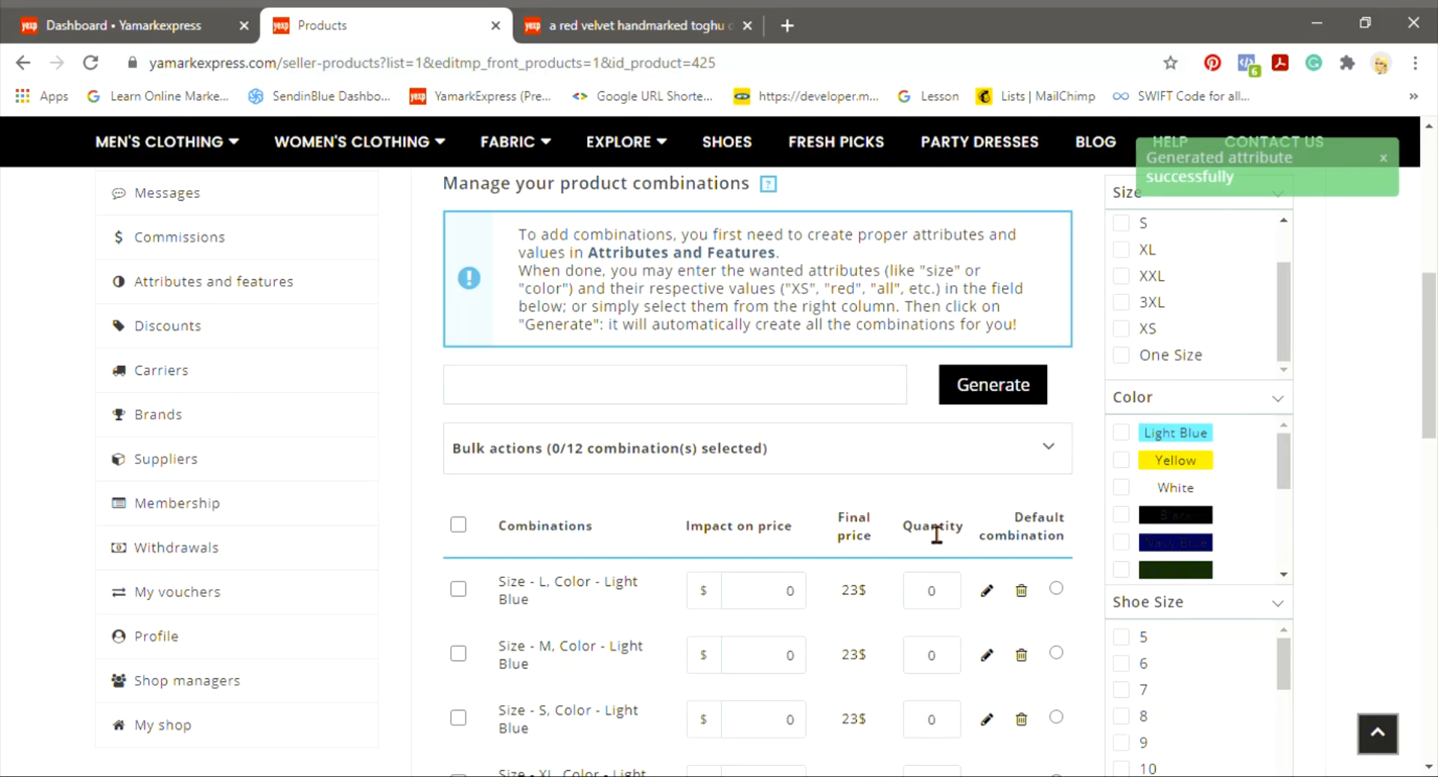
# Step: Review the generated size and color combinations and the other available size, color and shoe size values
pyautogui.scroll(-4, 936, 534)
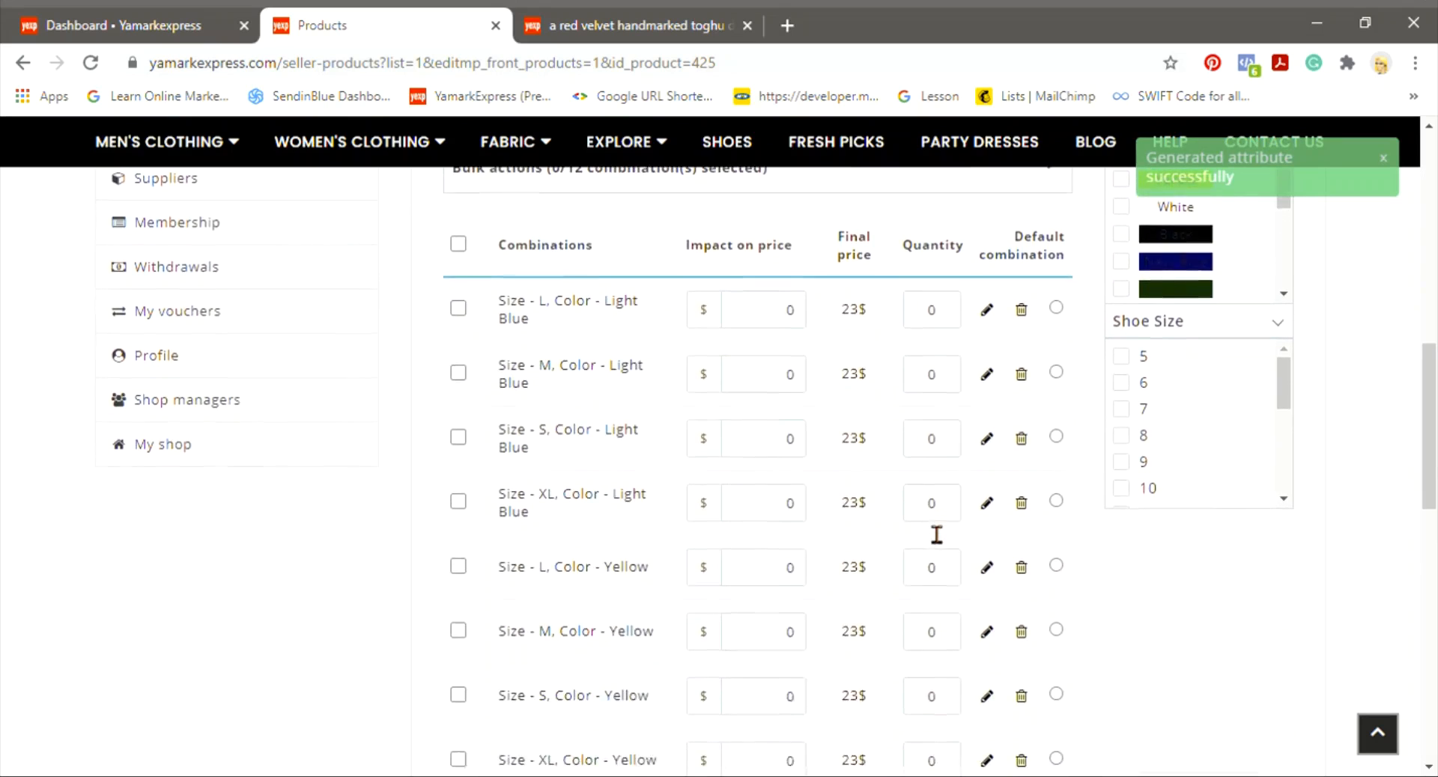
pyautogui.scroll(-1, 936, 534)
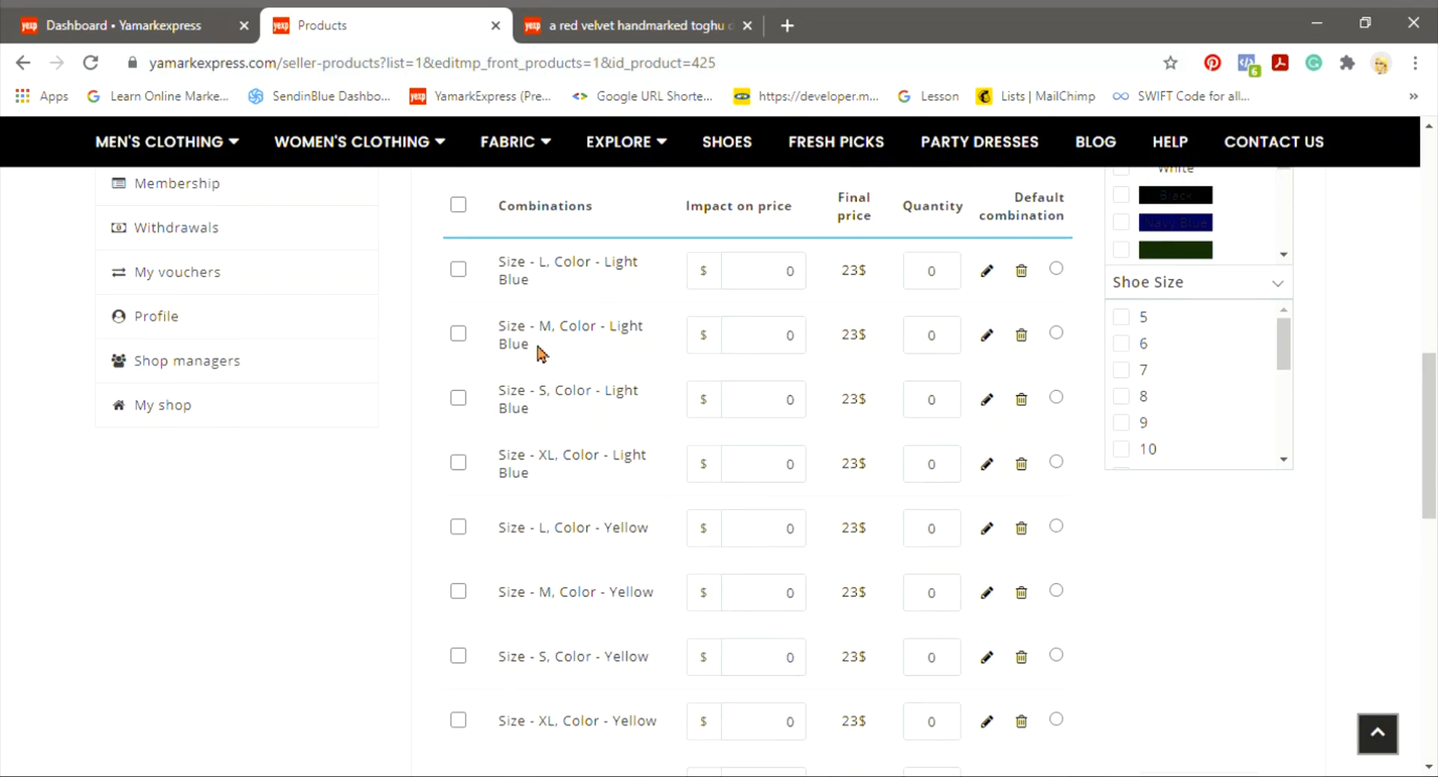
pyautogui.scroll(3, 540, 352)
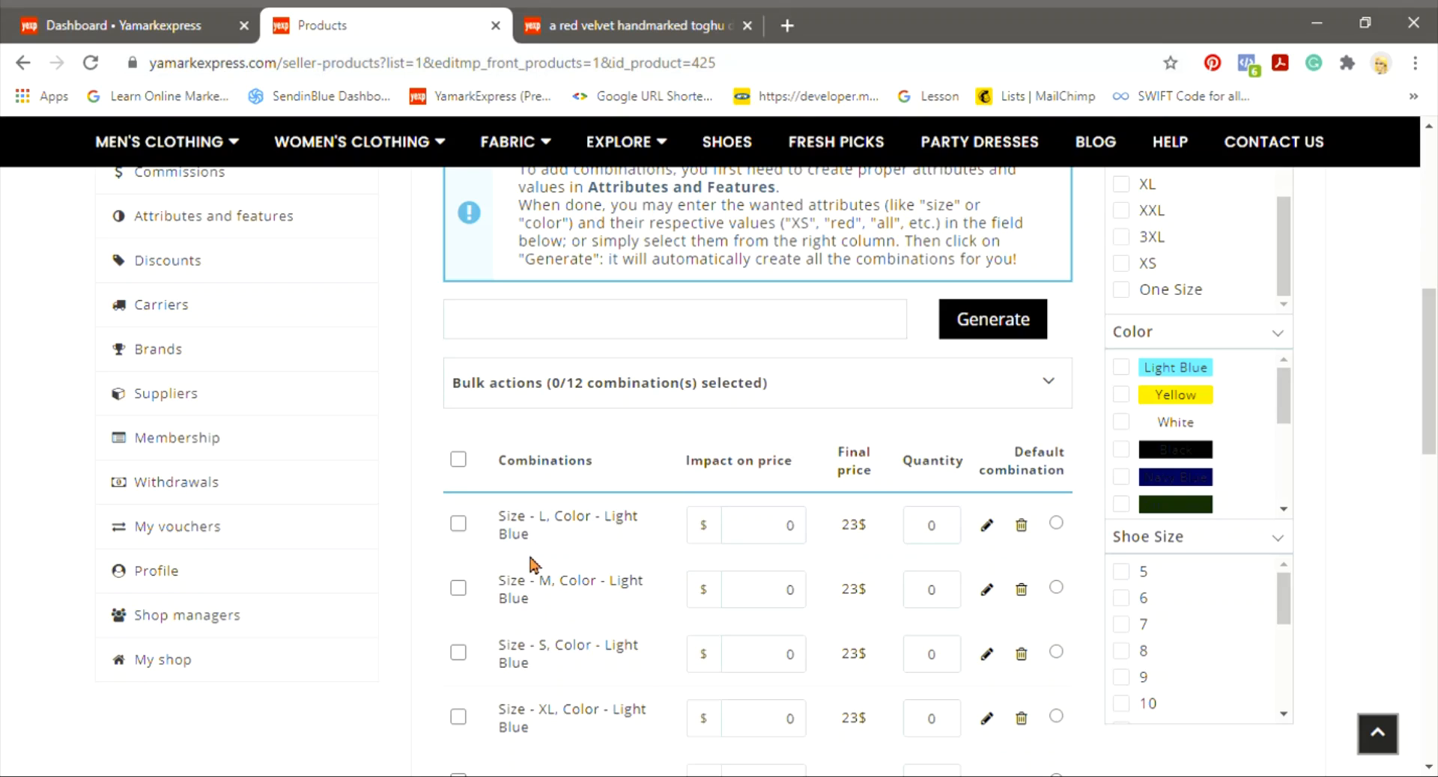
pyautogui.scroll(-2, 637, 596)
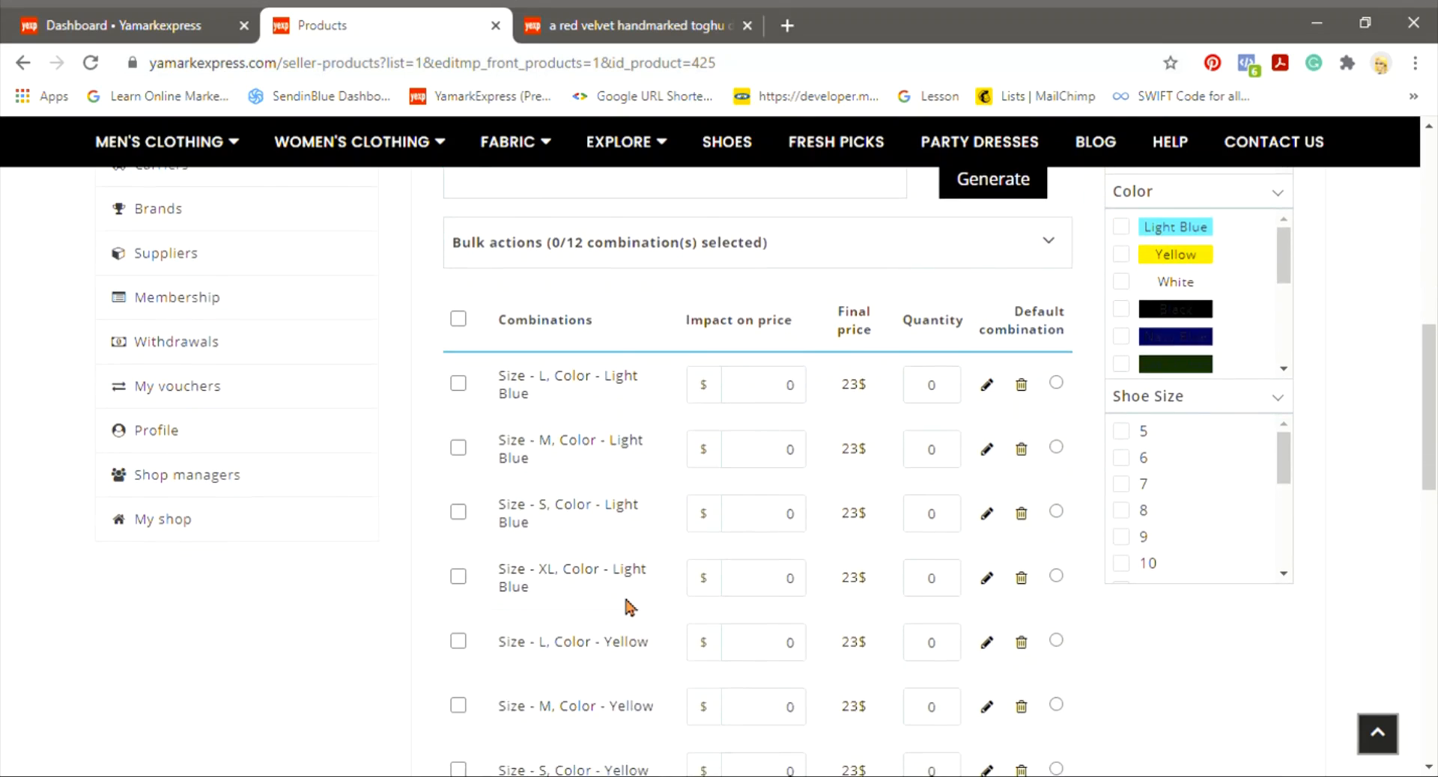
pyautogui.scroll(-4, 629, 599)
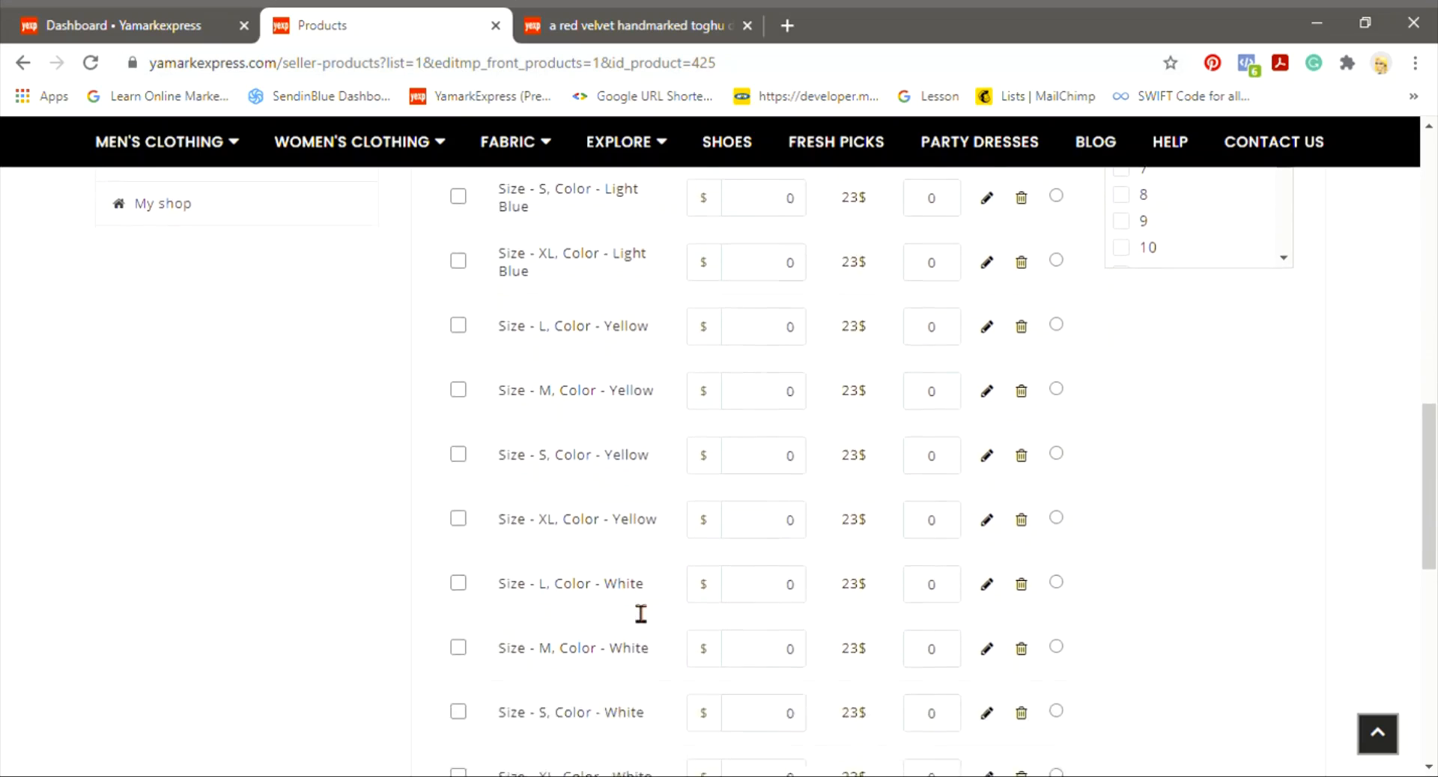
pyautogui.scroll(6, 629, 600)
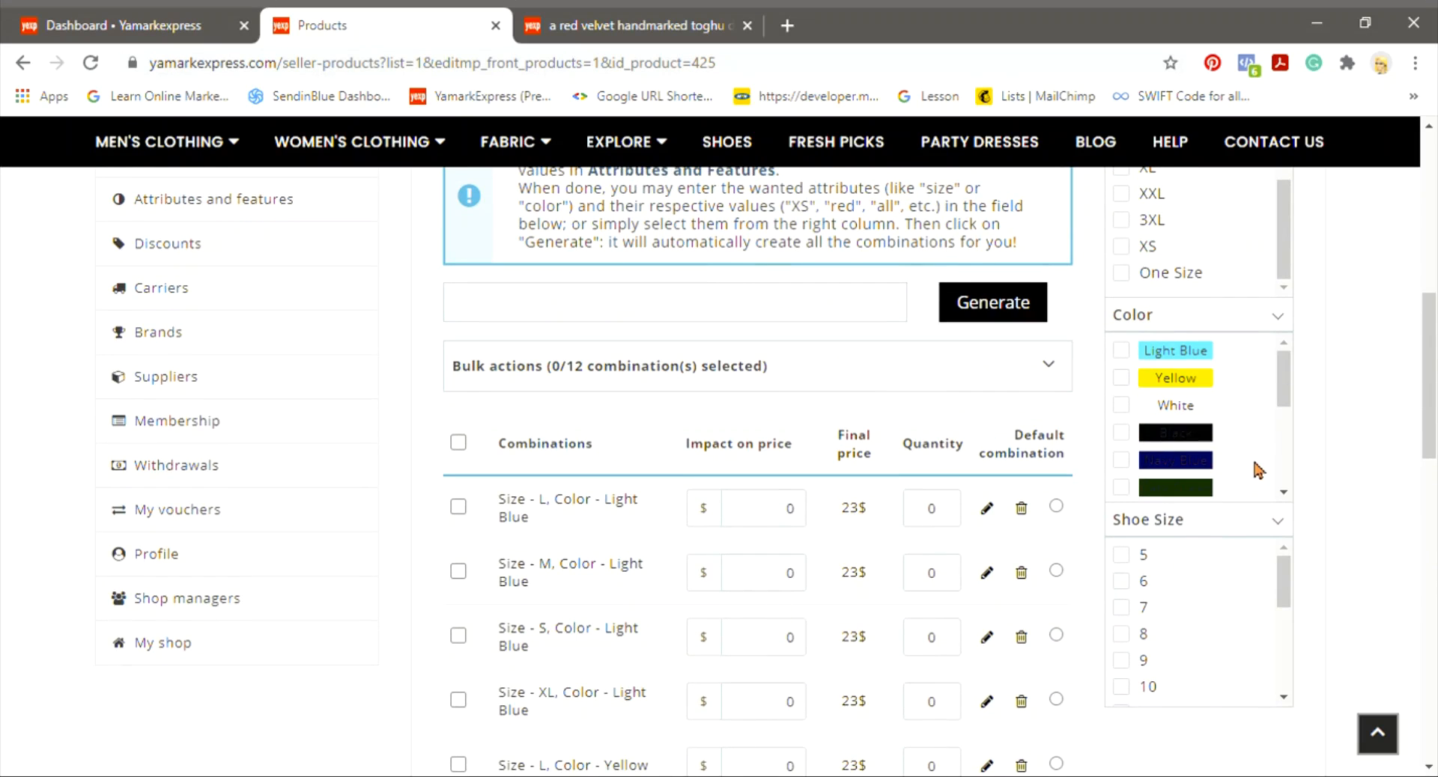
pyautogui.scroll(2, 1256, 460)
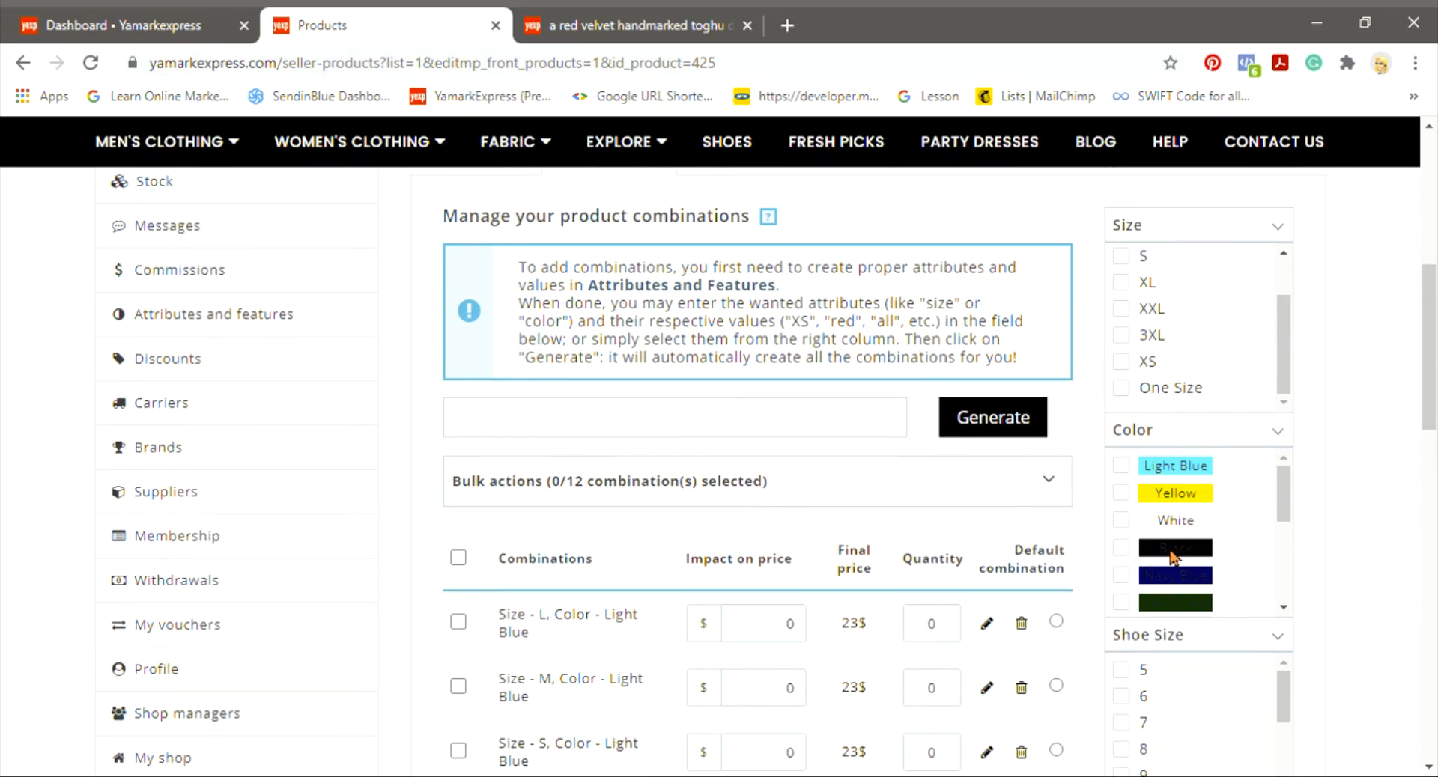
pyautogui.scroll(-3, 1173, 554)
pyautogui.scroll(-2, 1379, 690)
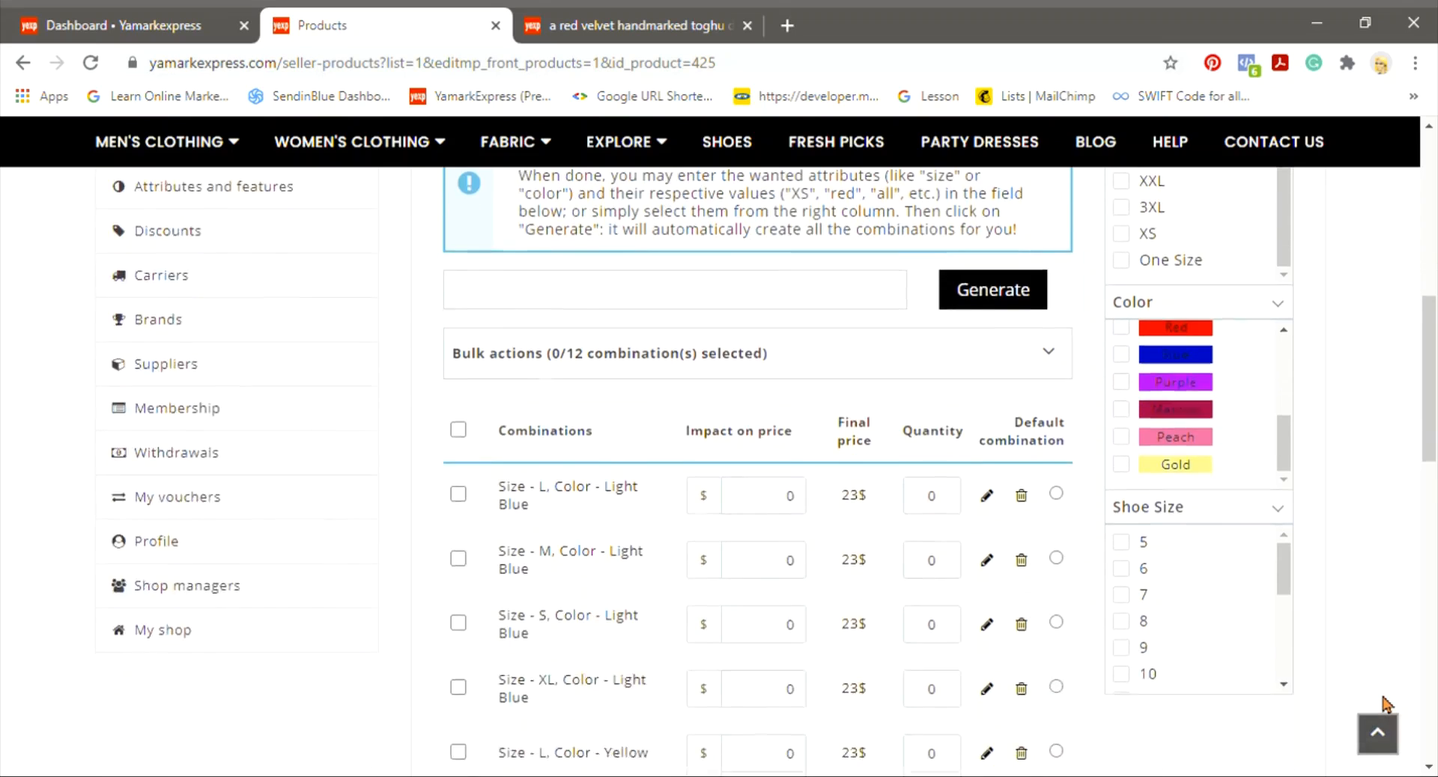
pyautogui.scroll(-2, 1382, 698)
pyautogui.scroll(-4, 1246, 502)
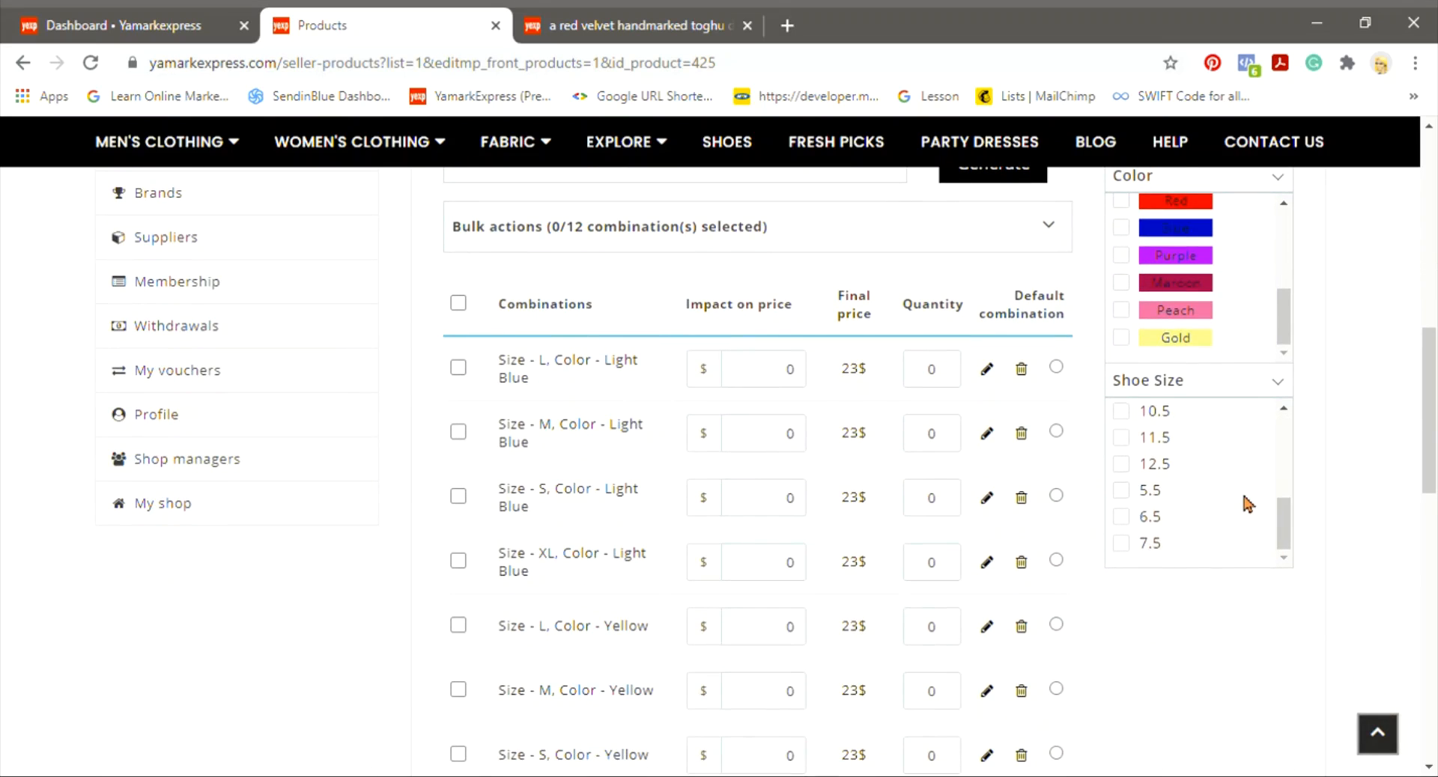
pyautogui.scroll(4, 1246, 501)
pyautogui.scroll(8, 1351, 385)
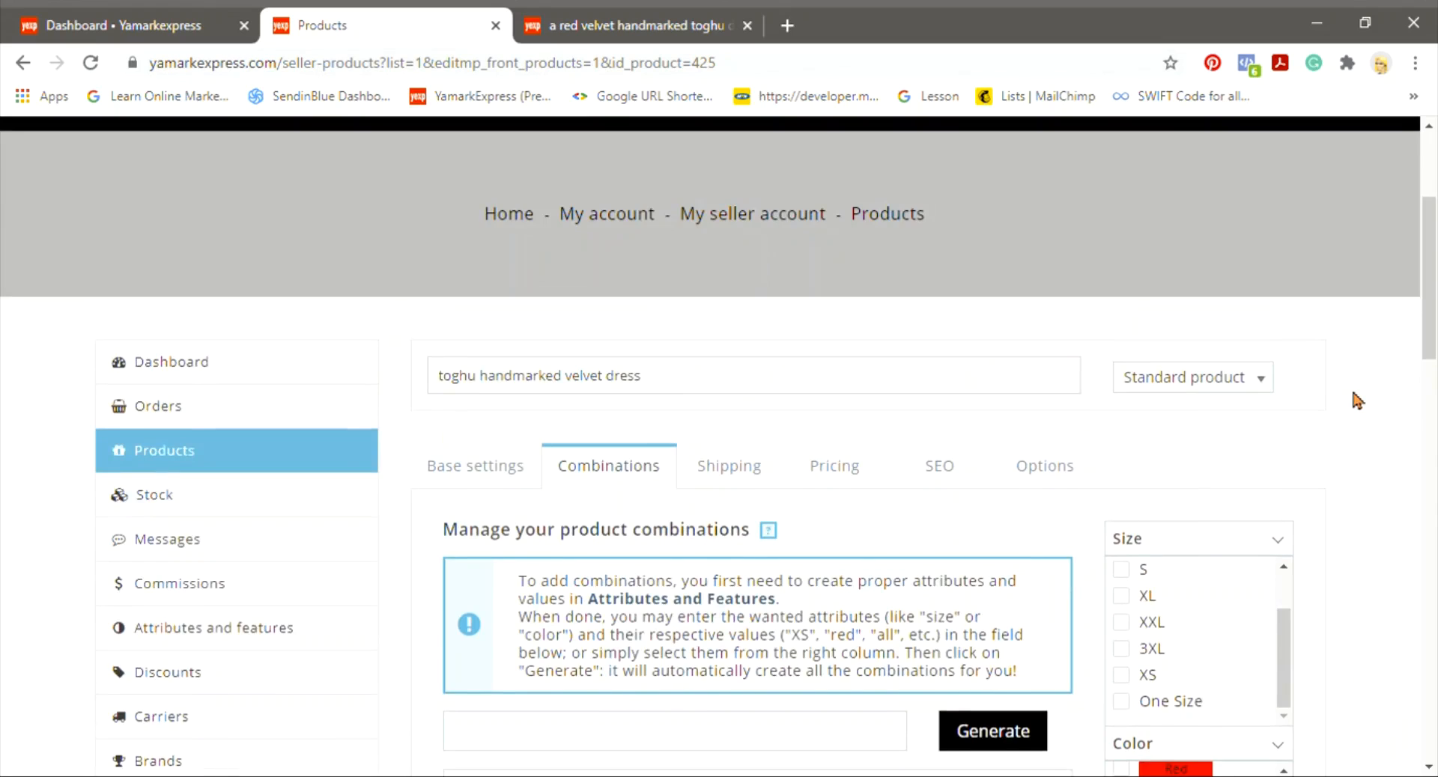
# Step: Set the impact on price of the size L, light blue combination to $7
pyautogui.scroll(-4, 1351, 385)
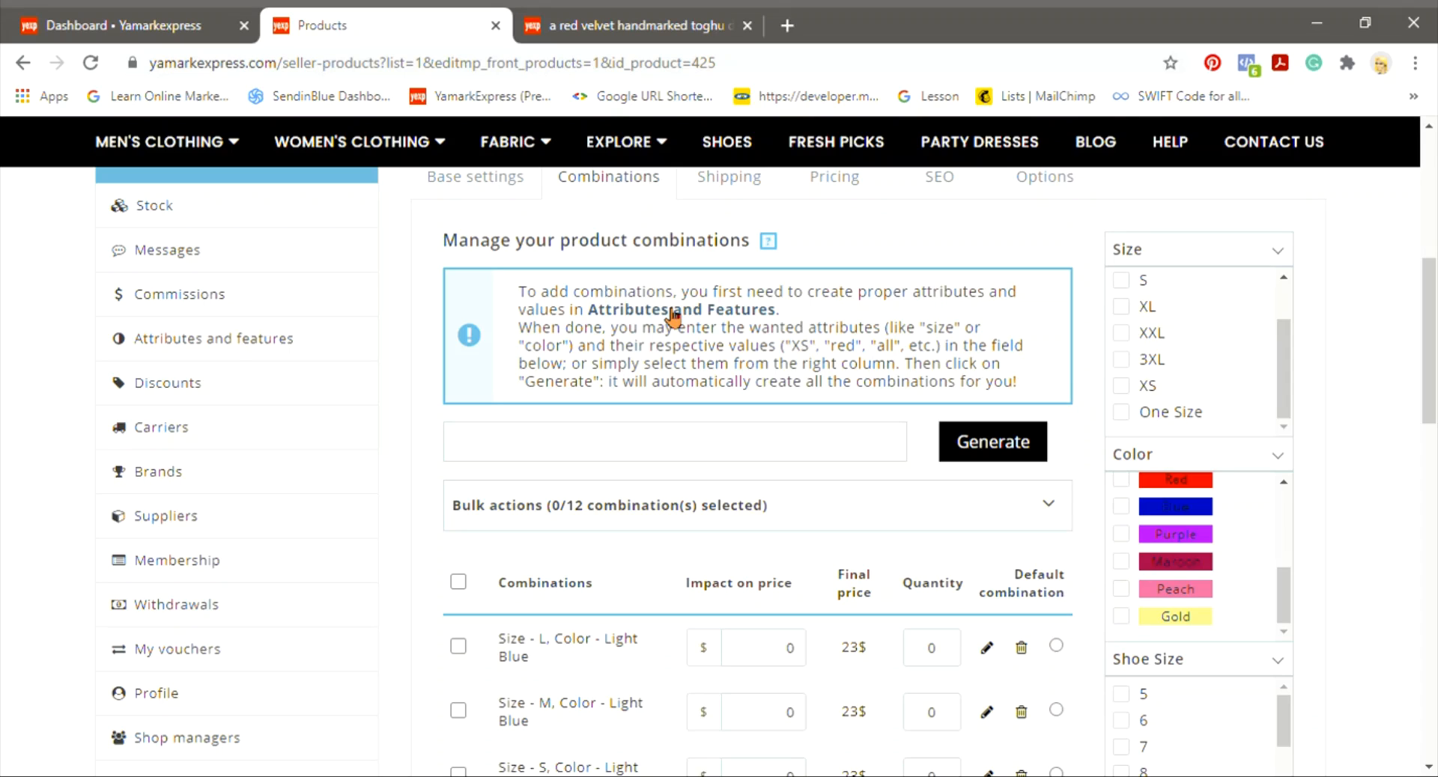
pyautogui.scroll(-3, 768, 539)
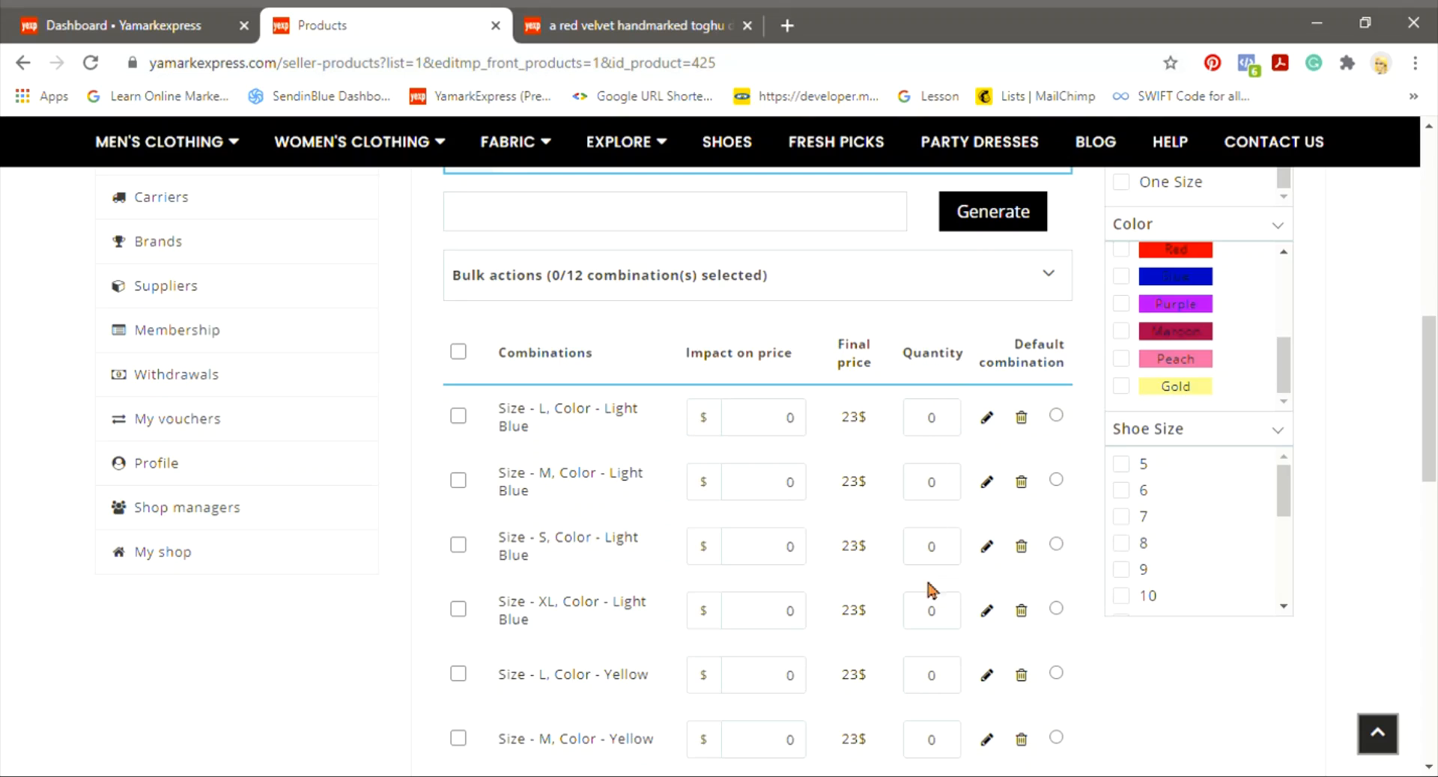
pyautogui.scroll(-6, 931, 658)
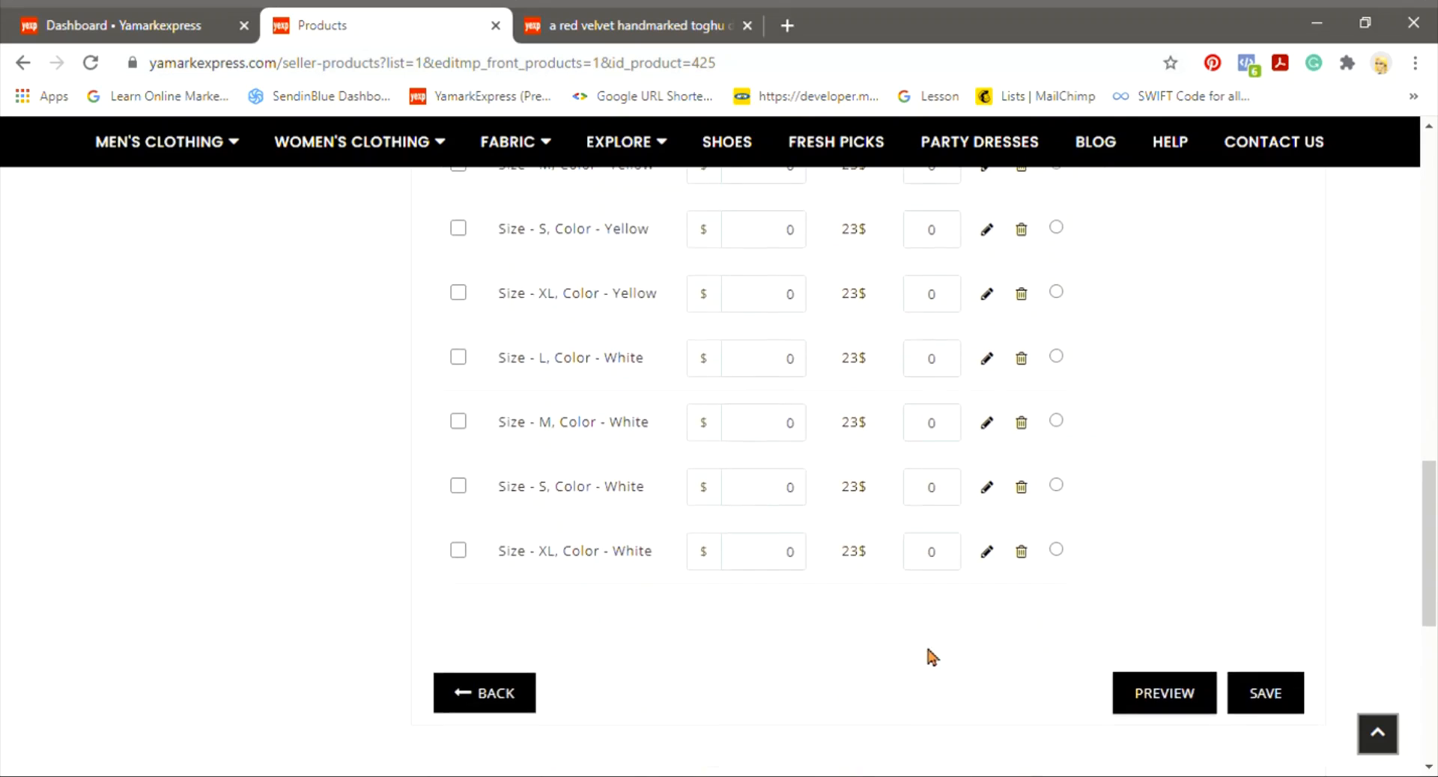
pyautogui.scroll(6, 931, 658)
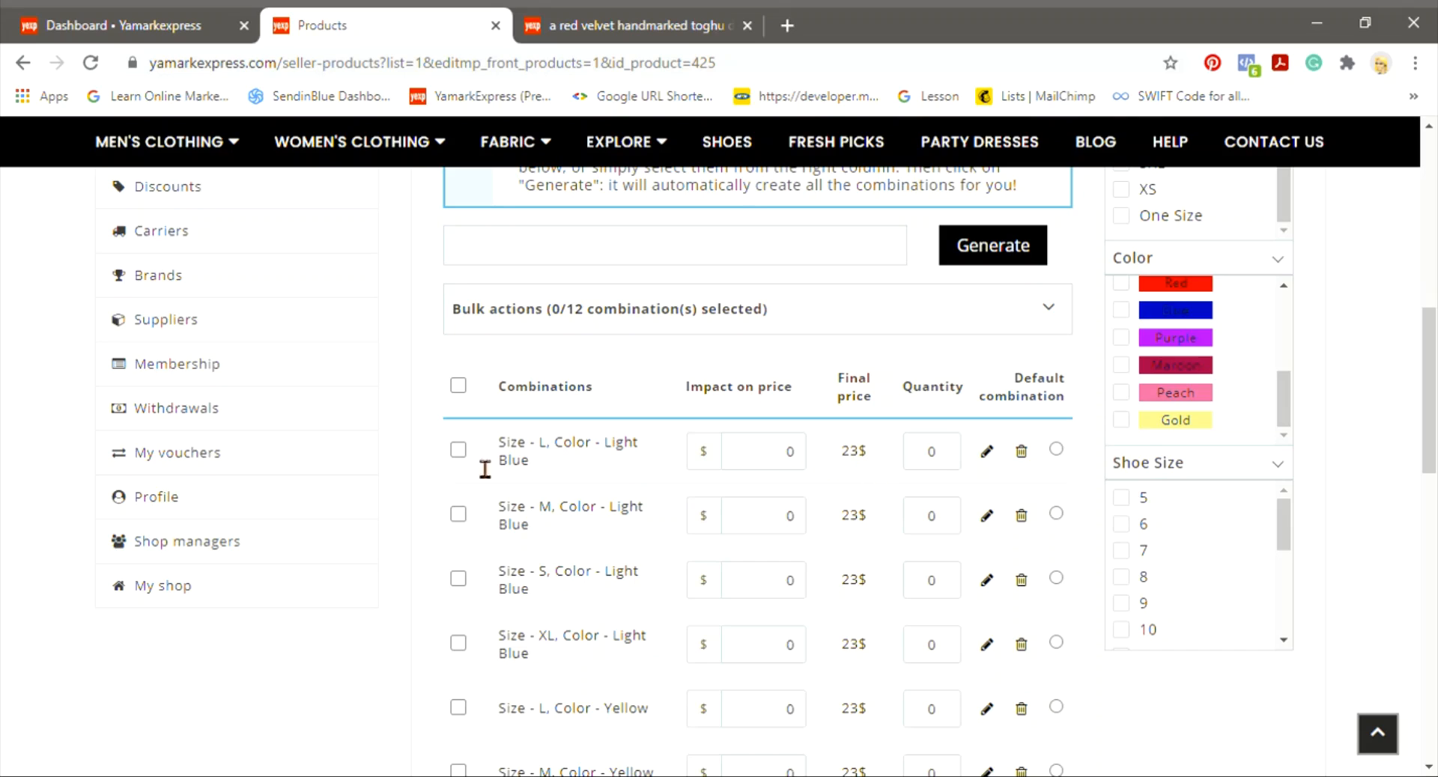
pyautogui.click(813, 464)
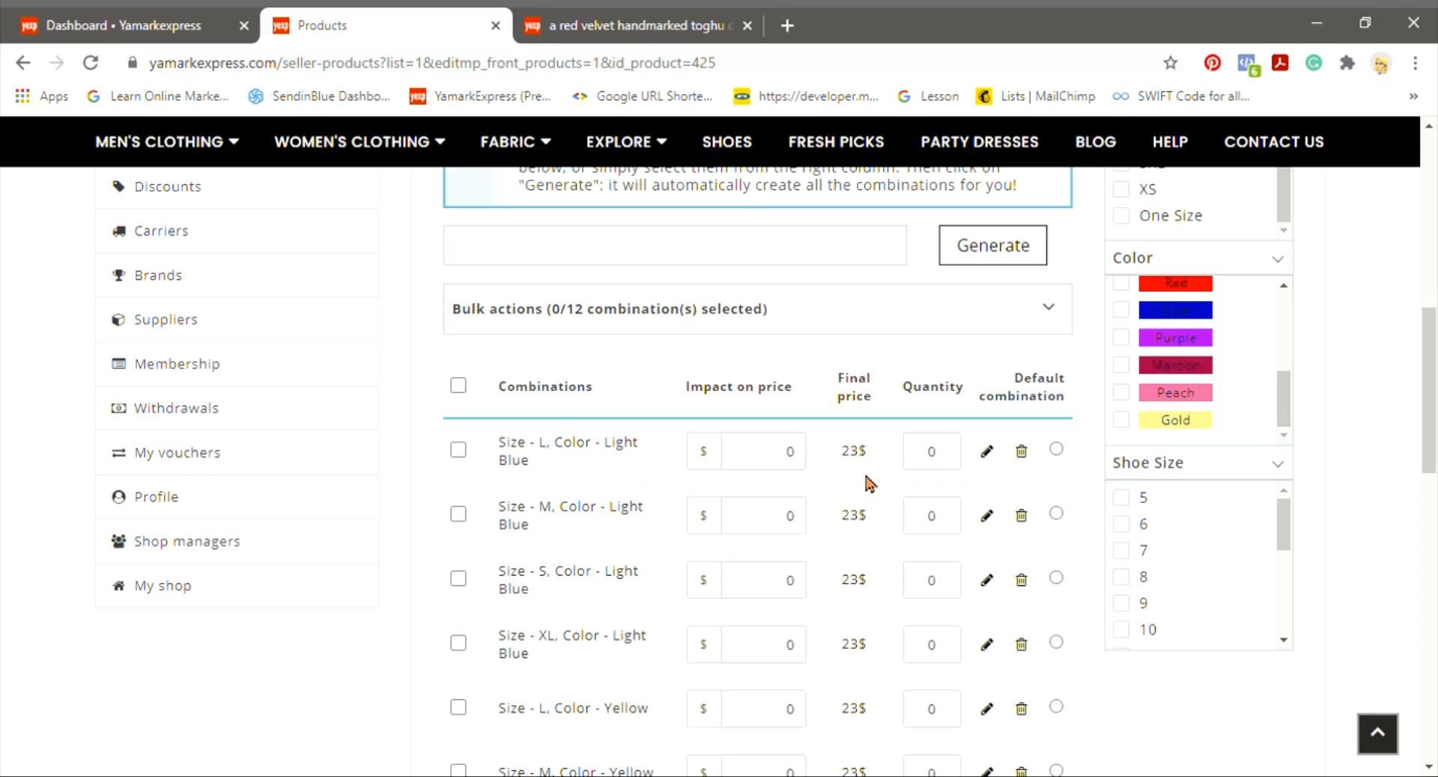
pyautogui.press('BackSpace')
pyautogui.write('7')
pyautogui.scroll(6, 927, 512)
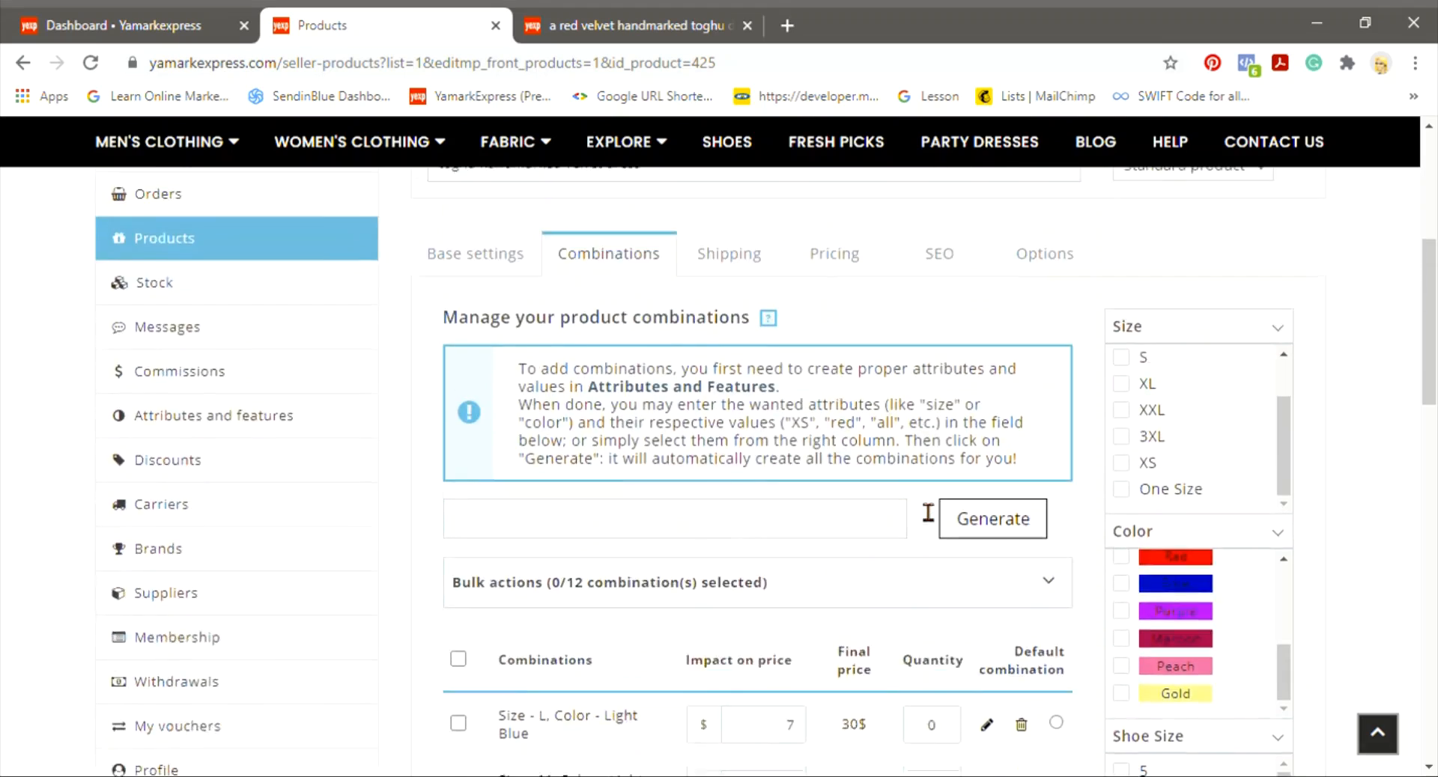
pyautogui.scroll(-20, 912, 506)
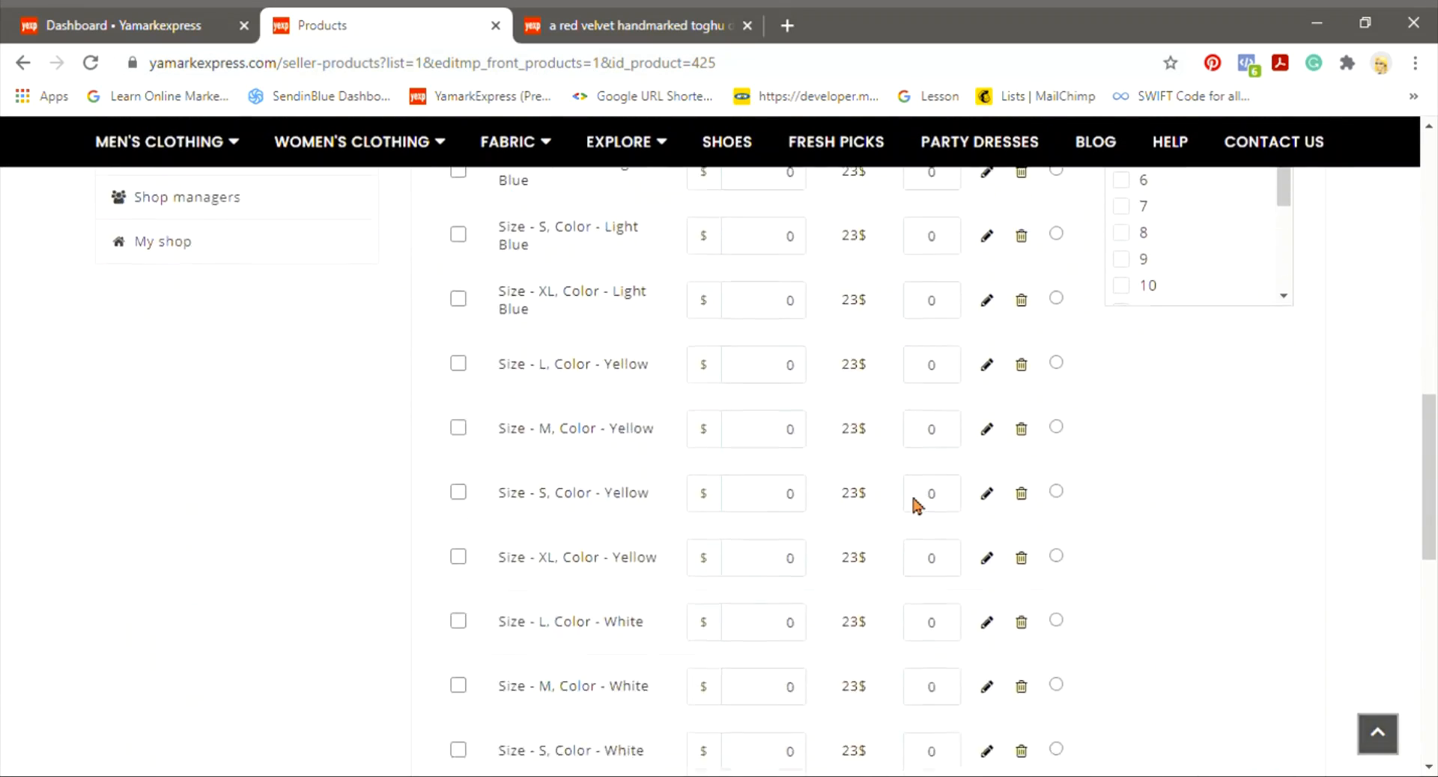
pyautogui.scroll(20, 1194, 271)
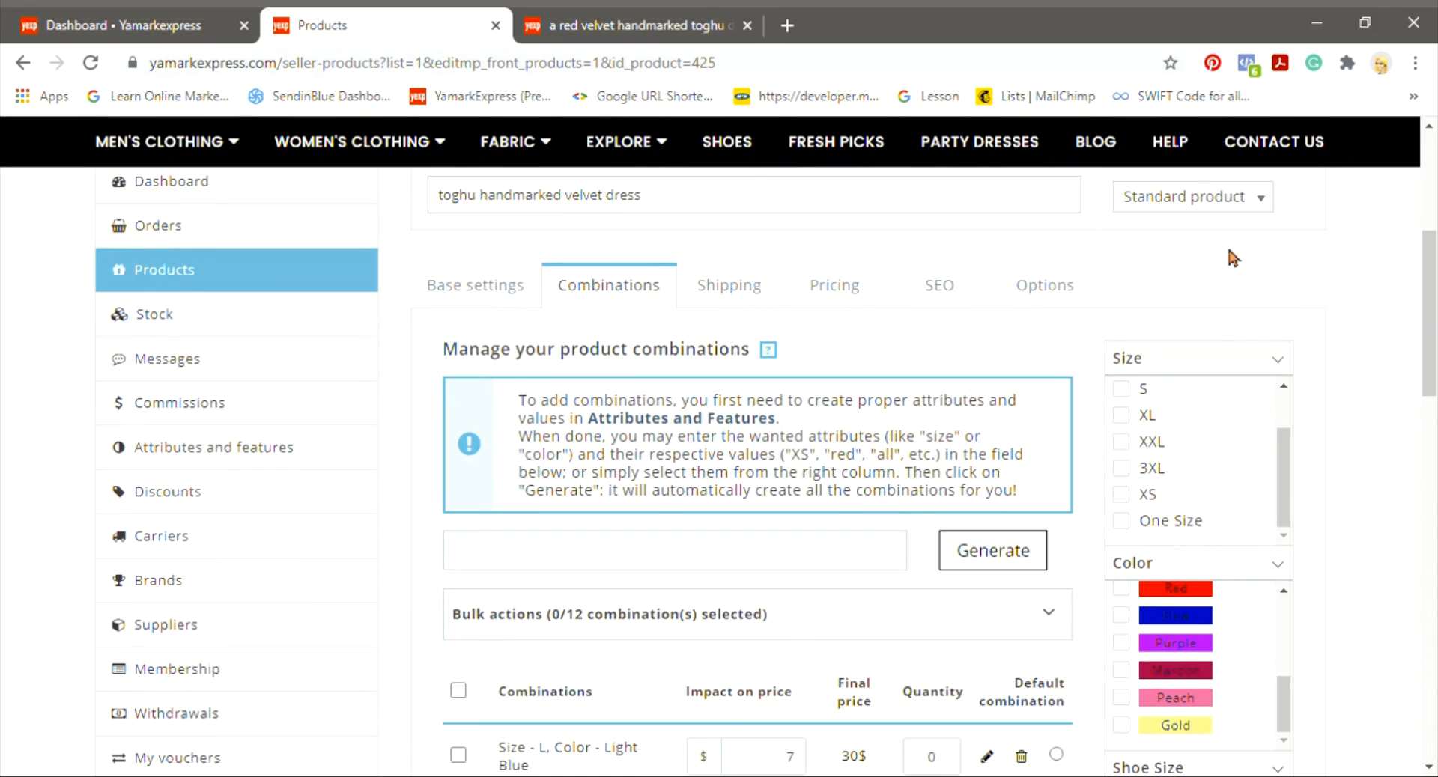
# Step: Enter 1.2kg as the package weight in the dress's shipping settings
pyautogui.click(744, 303)
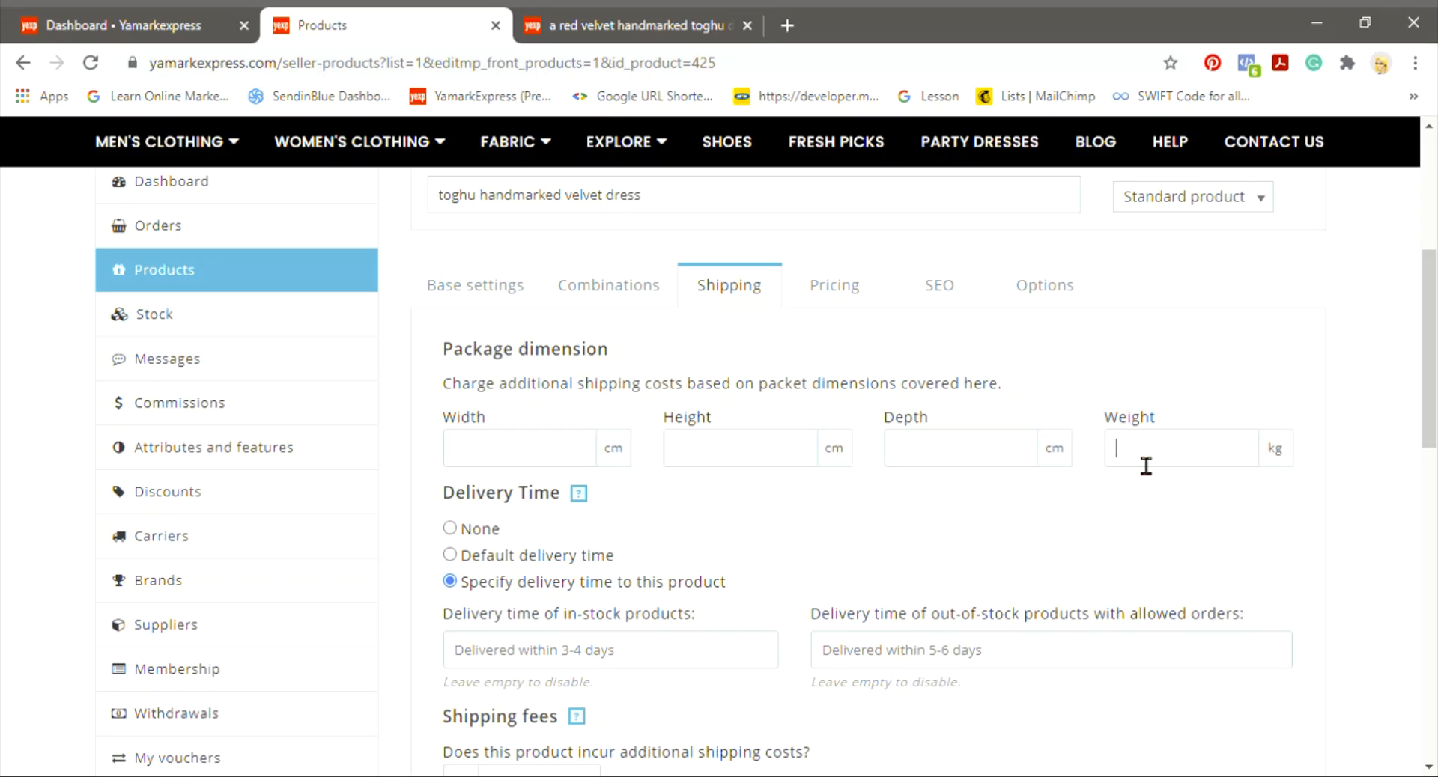
pyautogui.write('1.2kg')
# Step: Examine the dress's delivery time options, additional shipping fee field and available carriers
pyautogui.scroll(-1, 864, 695)
pyautogui.scroll(-2, 855, 685)
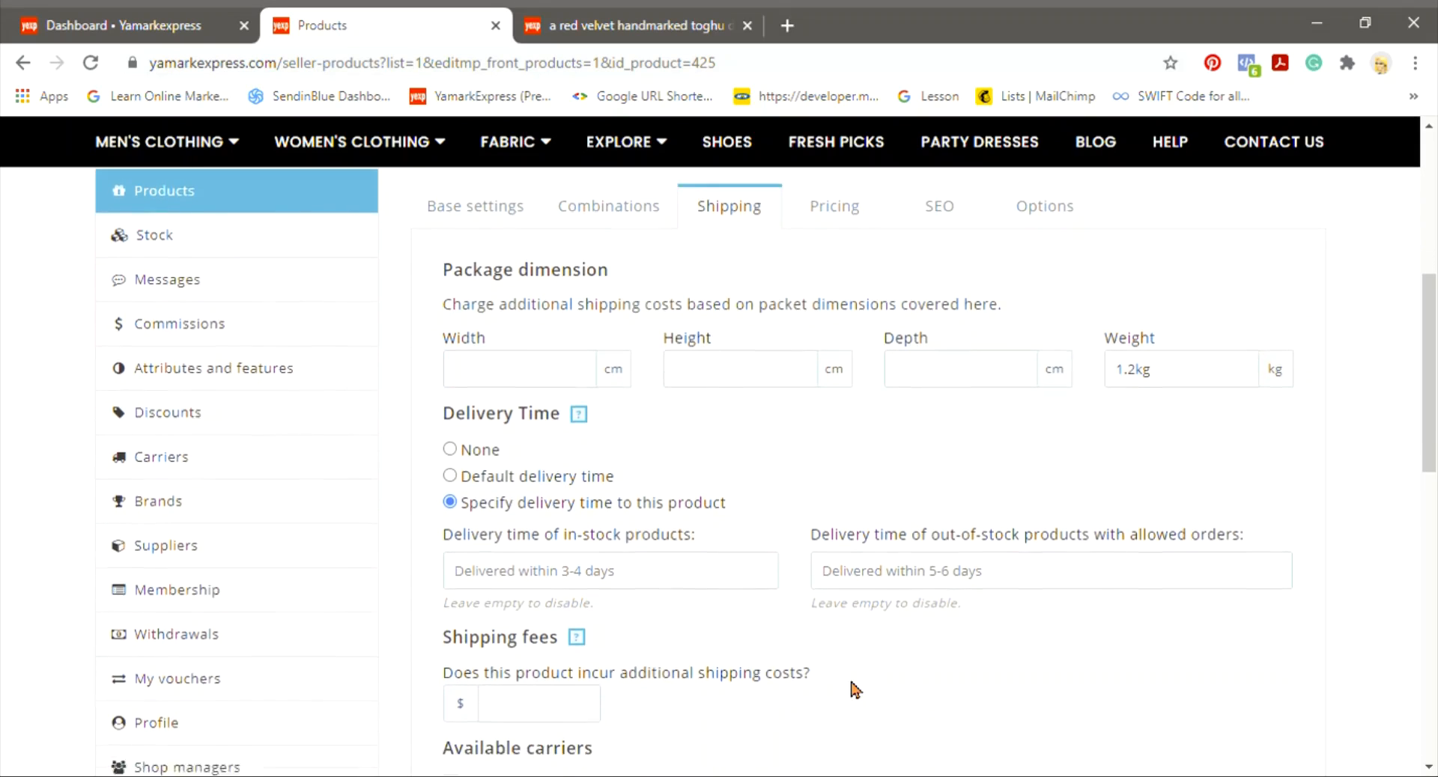
pyautogui.scroll(-6, 853, 689)
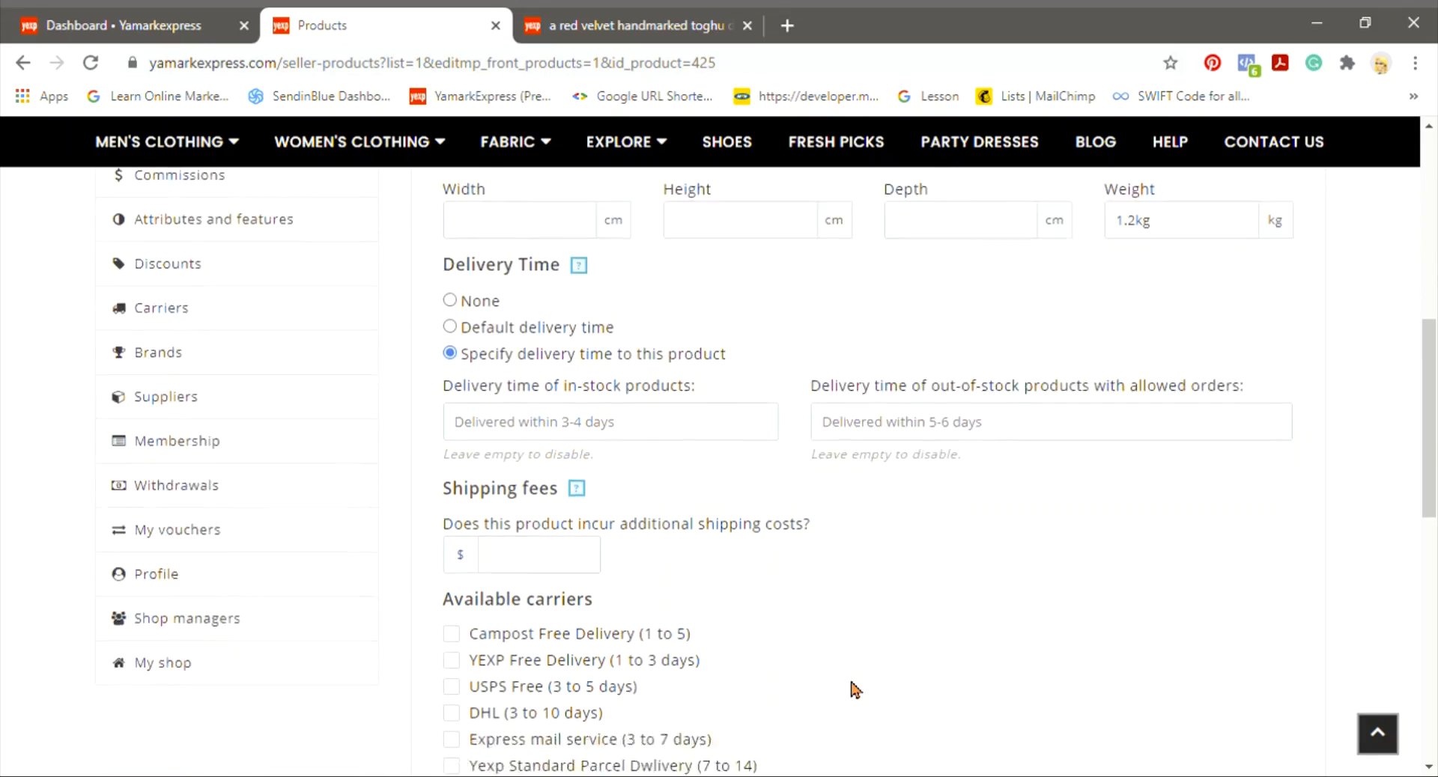
pyautogui.scroll(7, 1036, 492)
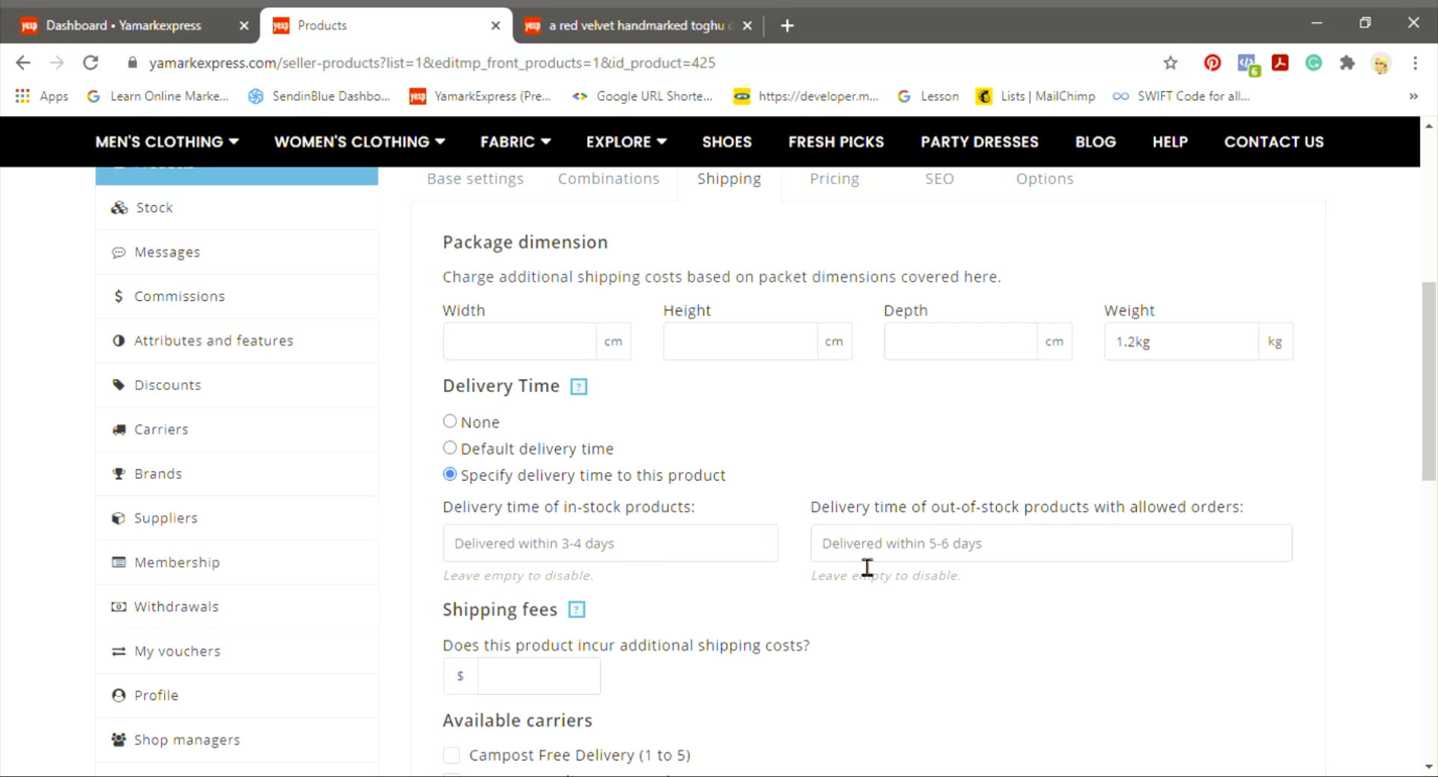
pyautogui.scroll(-2, 708, 575)
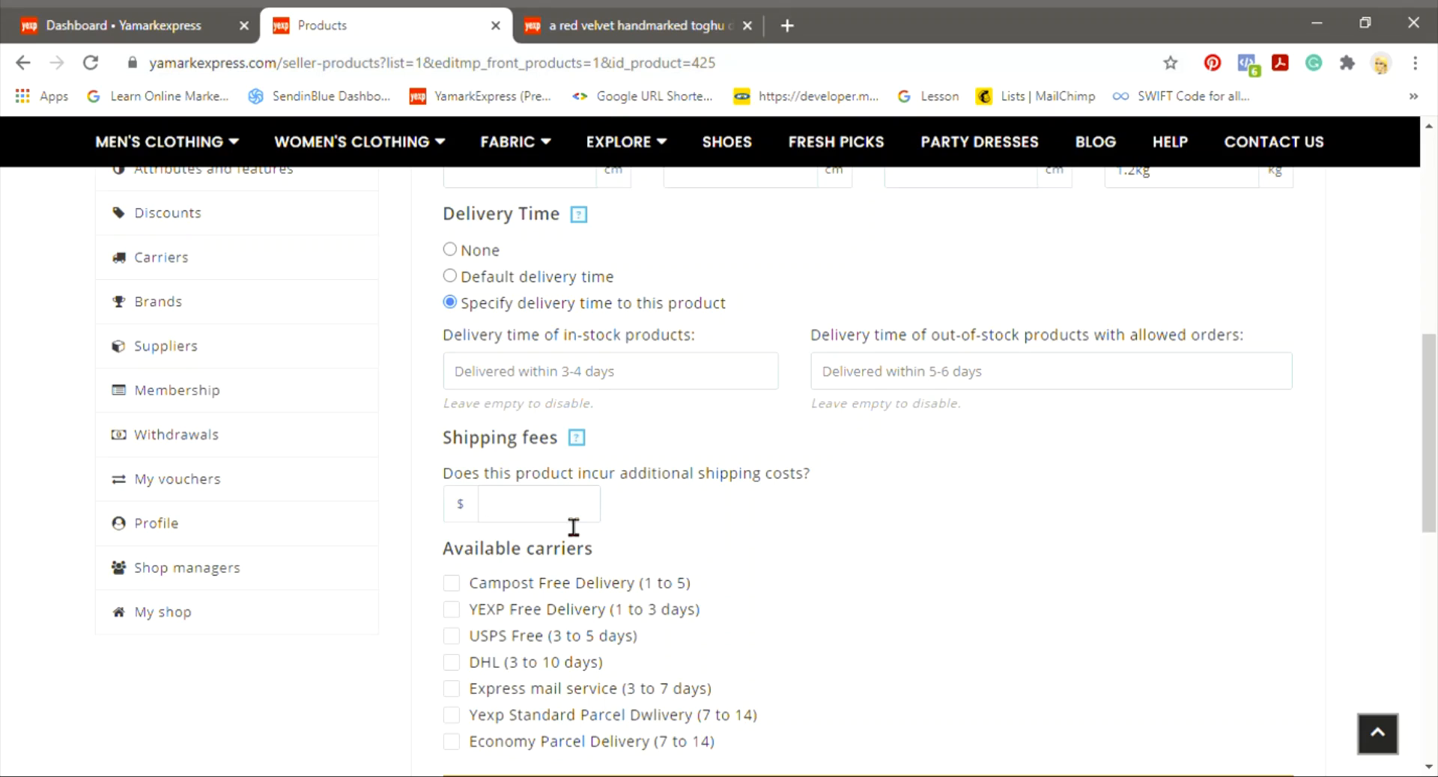
pyautogui.click(574, 526)
pyautogui.scroll(1, 689, 531)
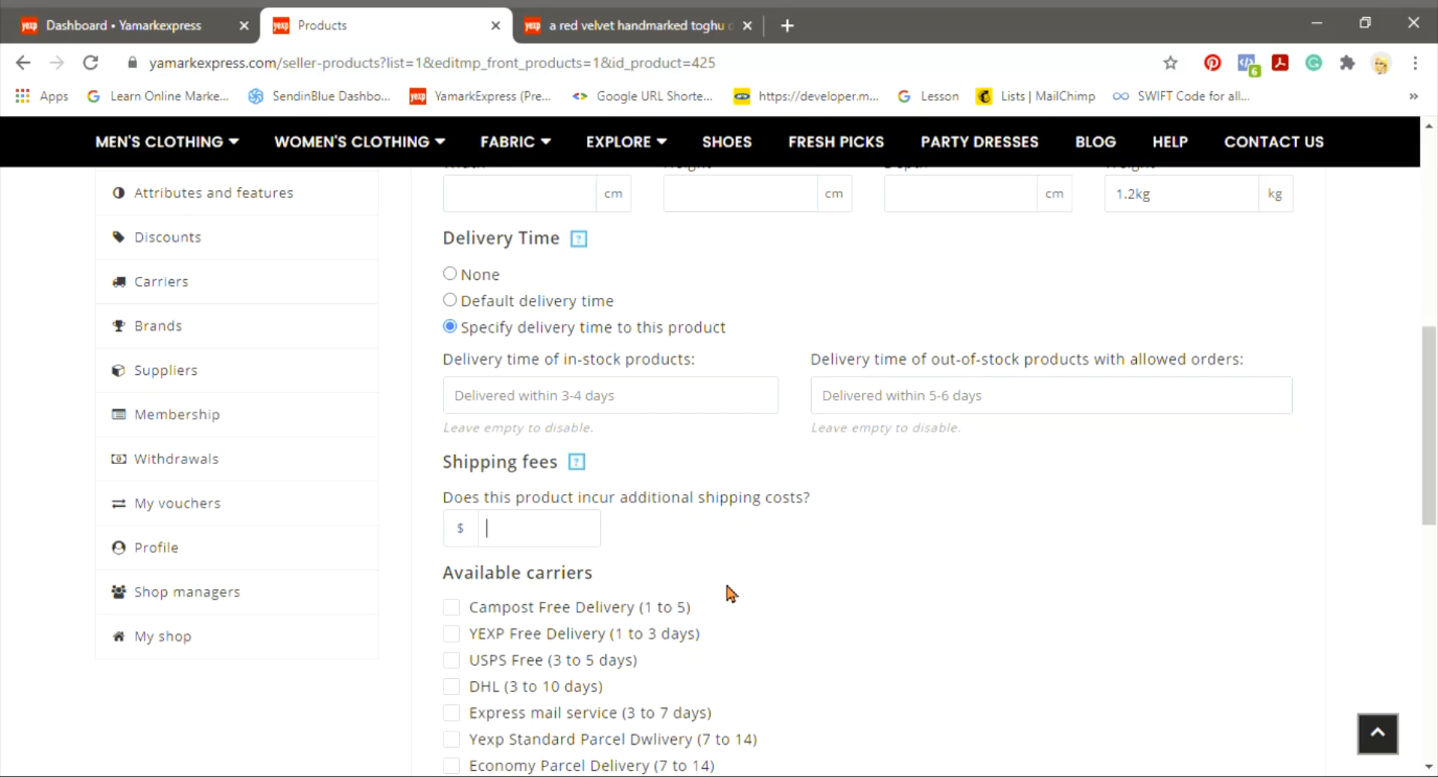
pyautogui.scroll(-3, 730, 594)
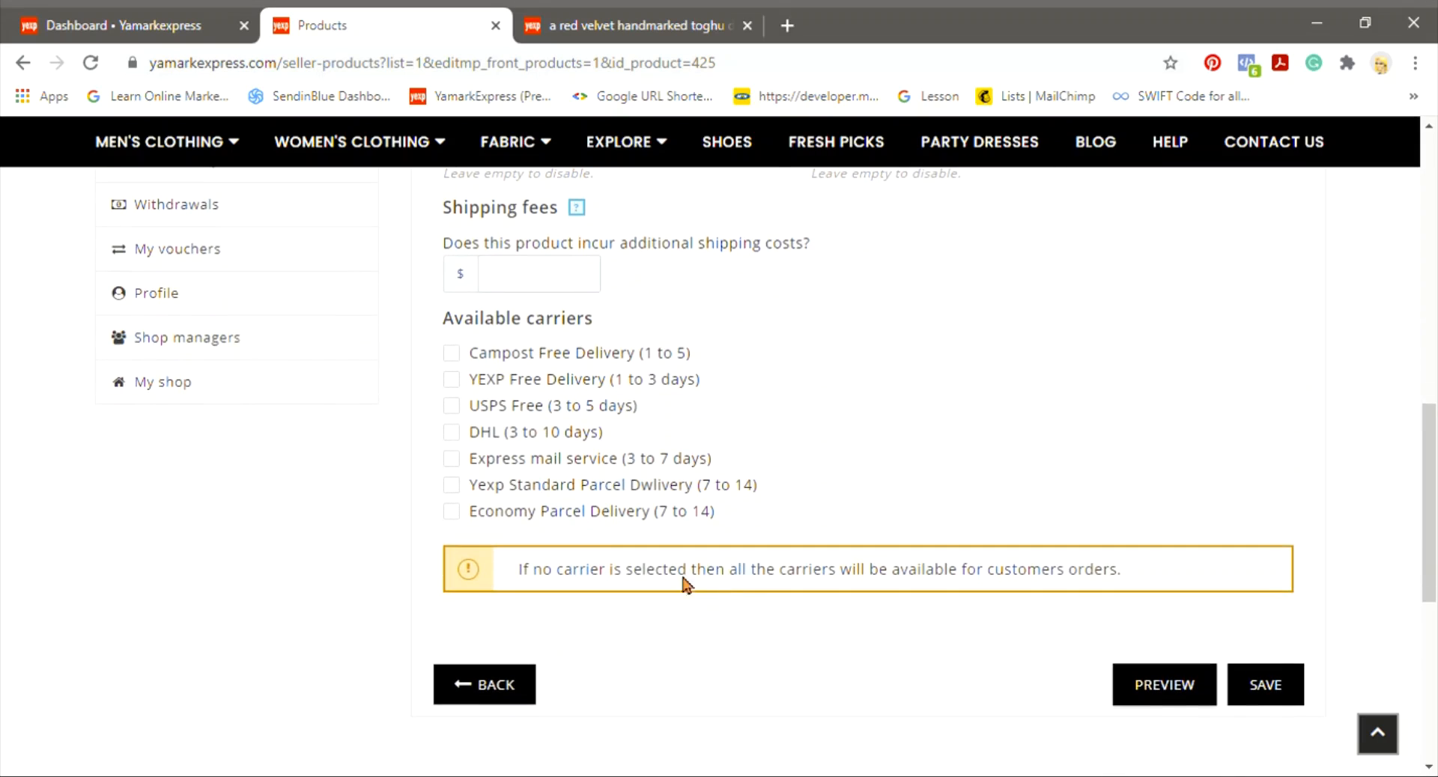
# Step: Select the Campost Free Delivery, YEXP Free Delivery and USPS Free carriers, and clear all three again
pyautogui.click(453, 358)
pyautogui.click(455, 382)
pyautogui.click(458, 406)
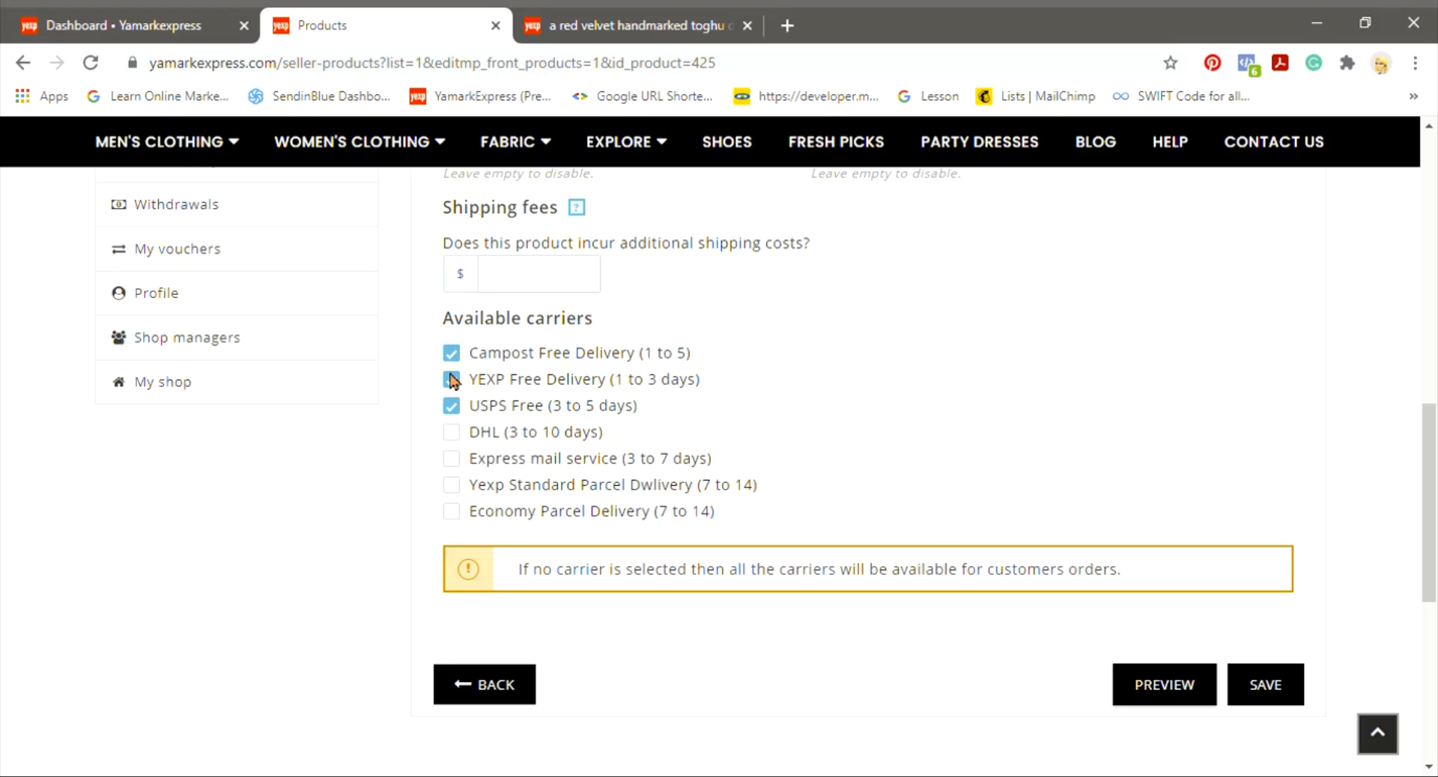
pyautogui.click(458, 410)
pyautogui.click(456, 382)
pyautogui.click(453, 355)
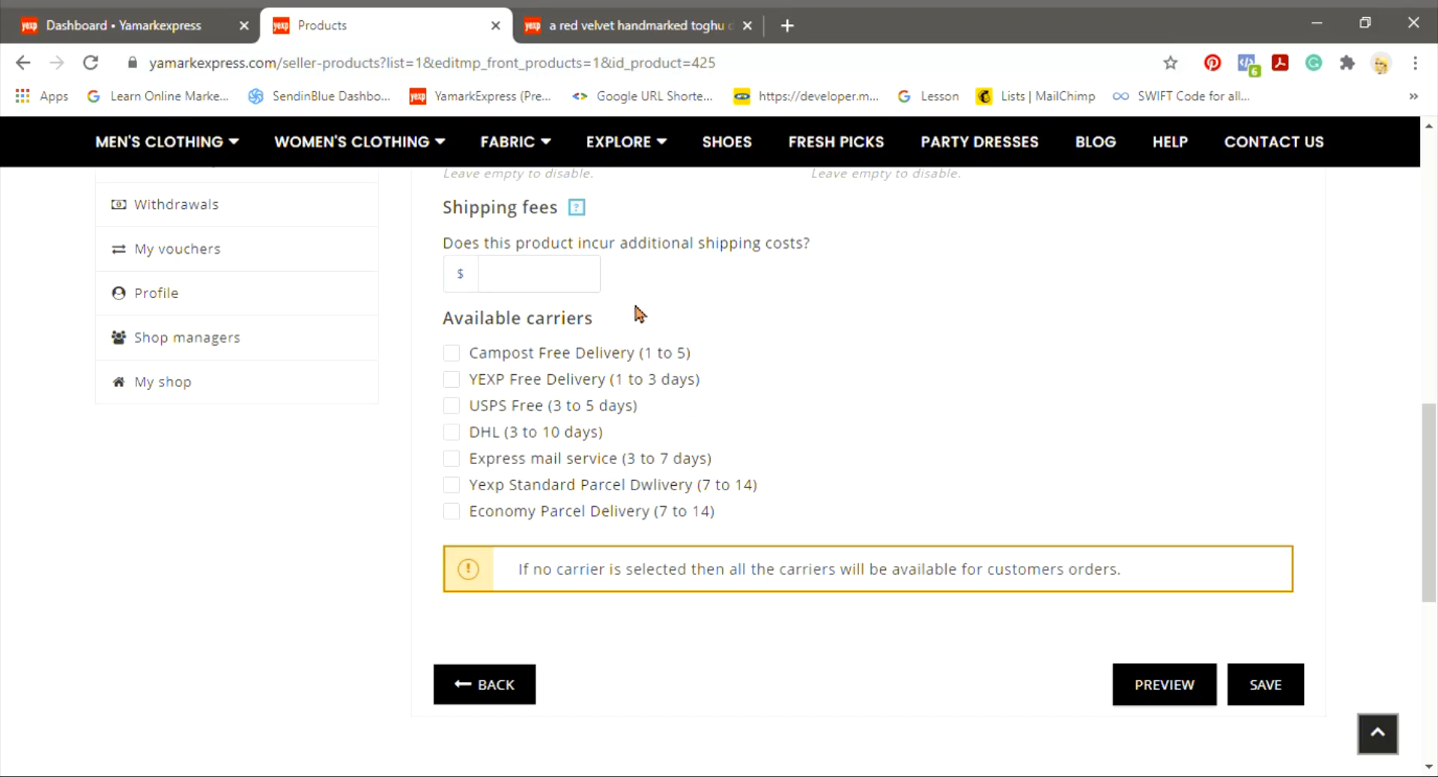
# Step: Open the dress's pricing settings and display the form for adding a specific price
pyautogui.scroll(3, 927, 329)
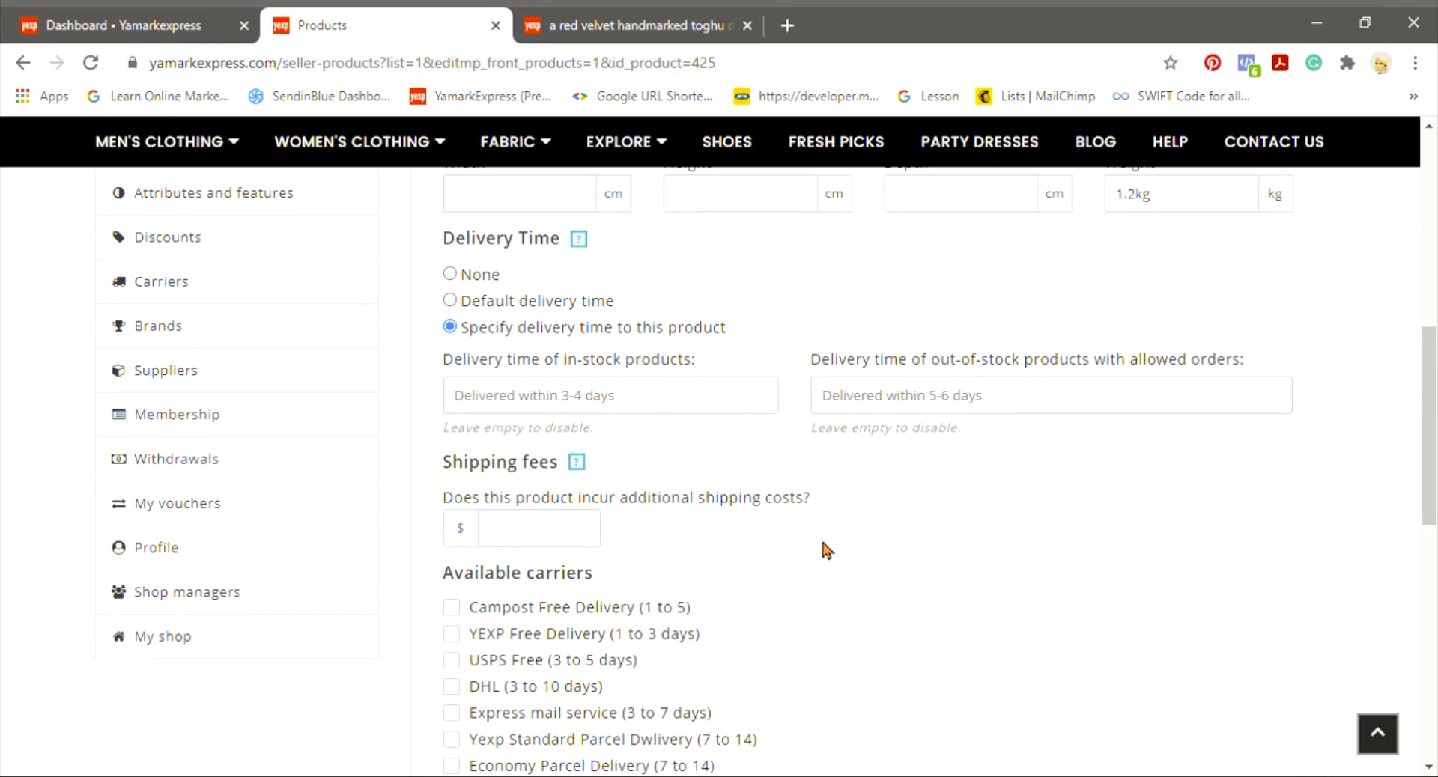
pyautogui.scroll(-1, 824, 546)
pyautogui.scroll(-3, 824, 546)
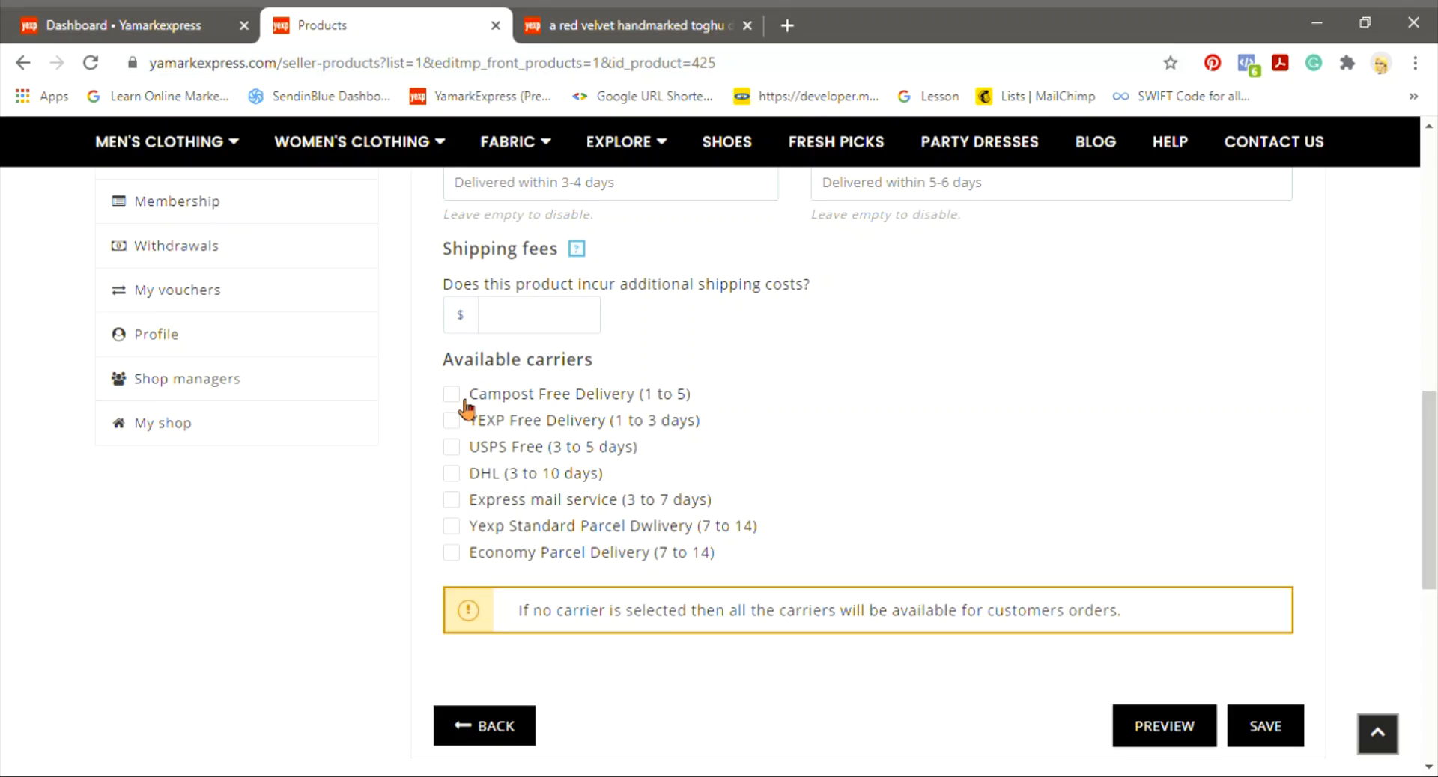
pyautogui.scroll(5, 702, 454)
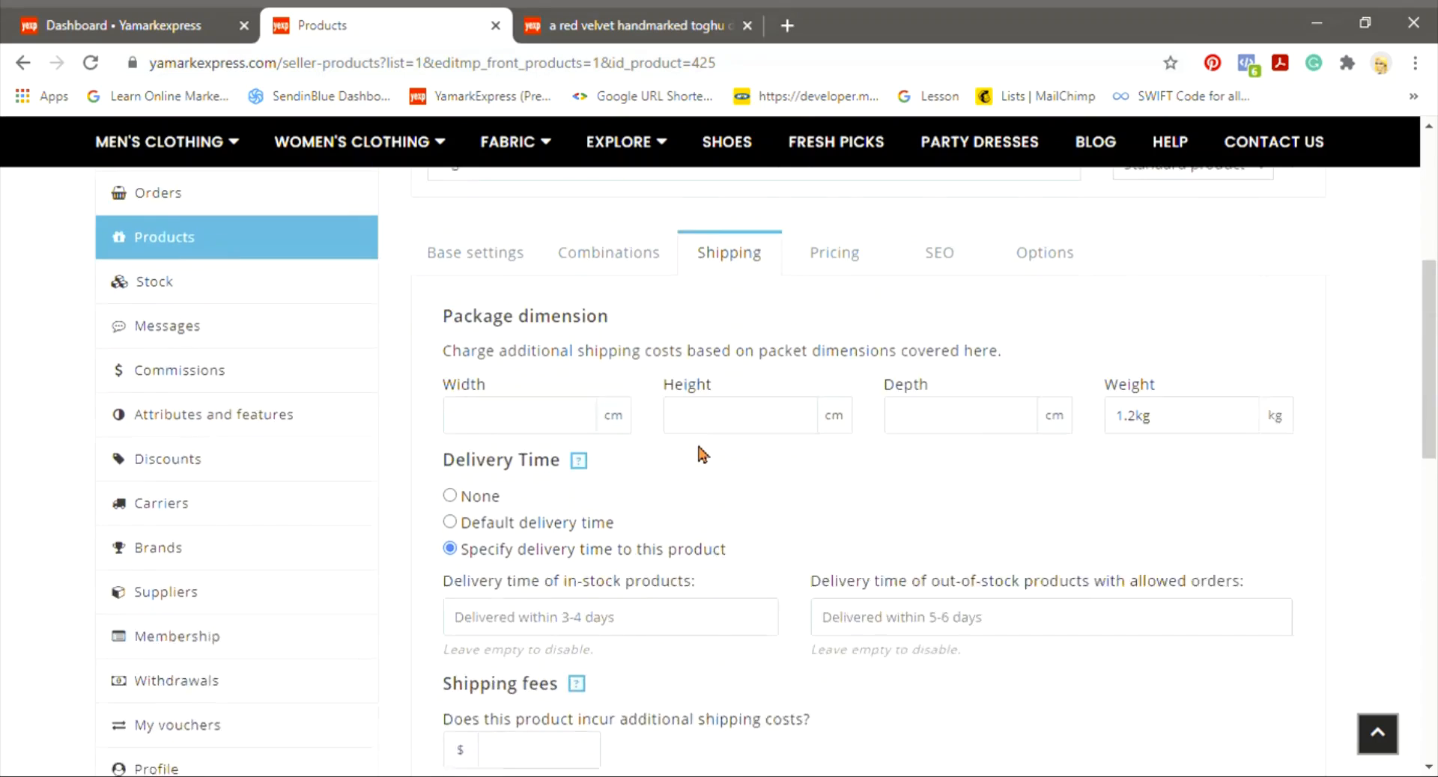
pyautogui.scroll(1, 702, 454)
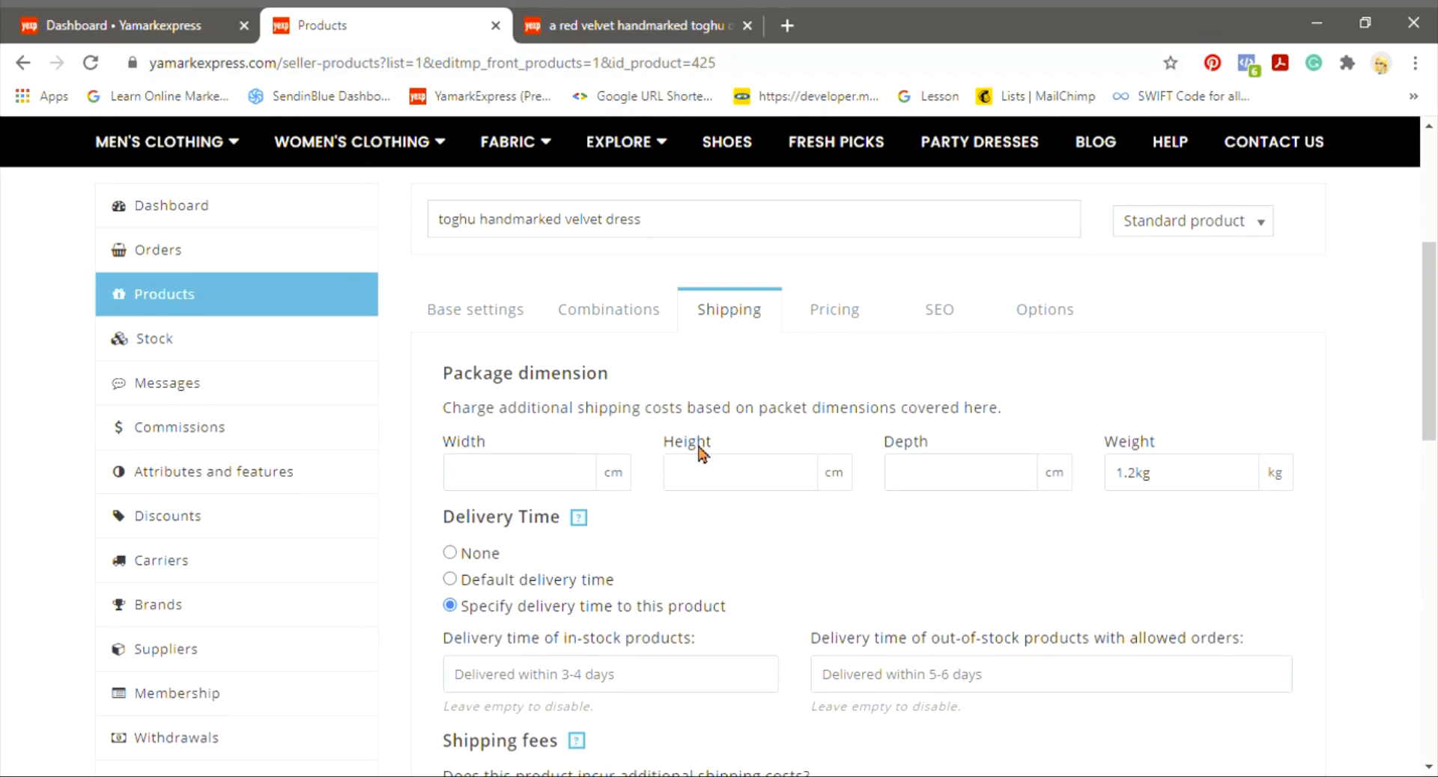
pyautogui.click(851, 332)
pyautogui.scroll(-1, 830, 453)
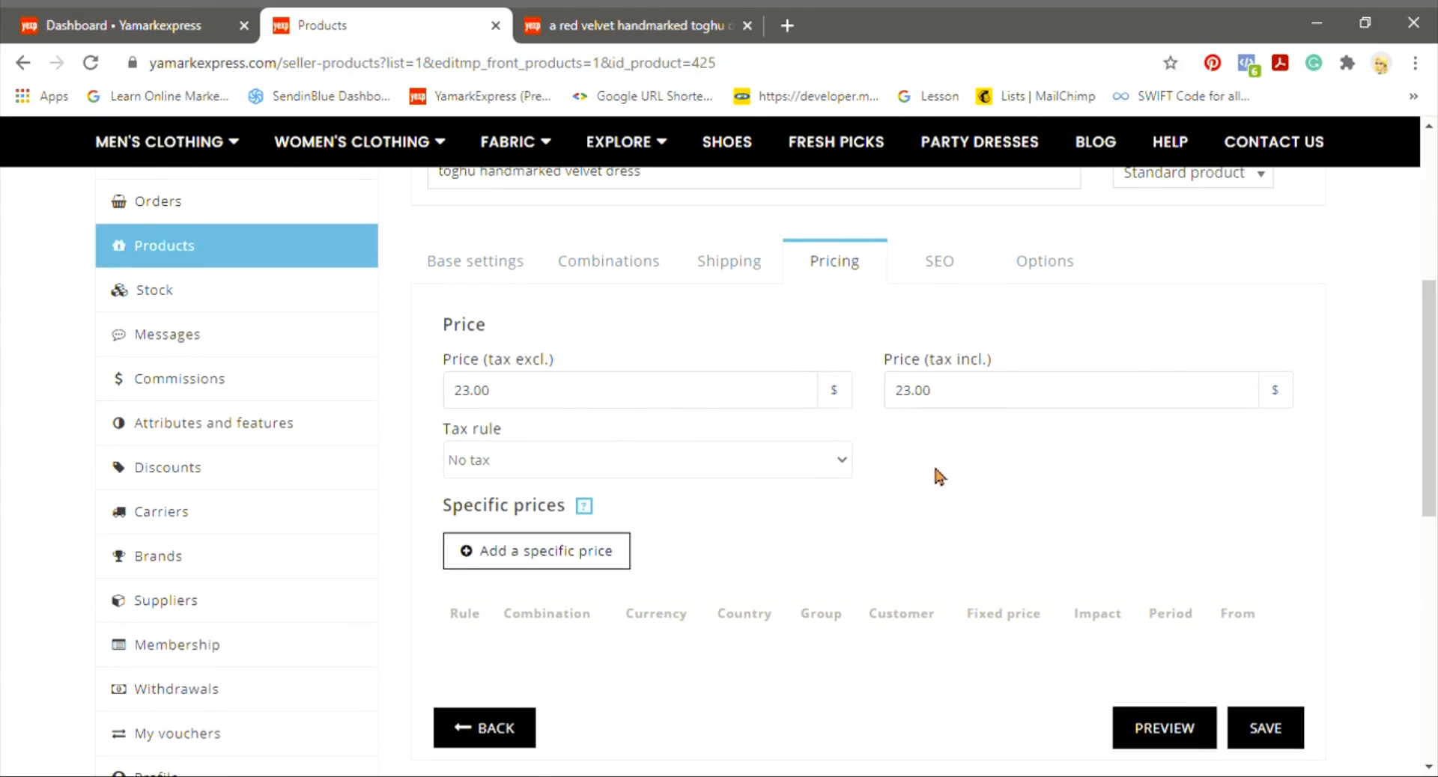
pyautogui.scroll(-2, 628, 589)
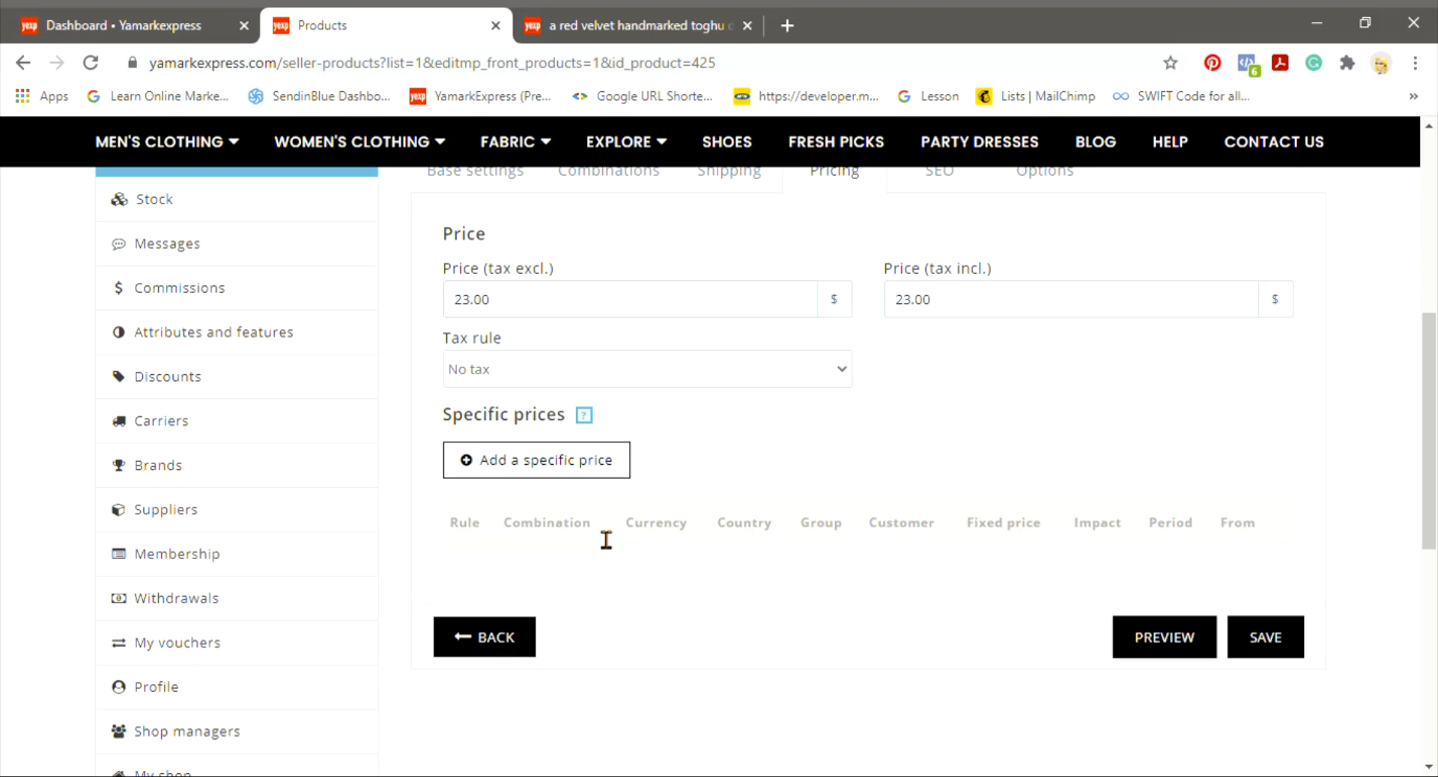
pyautogui.click(539, 468)
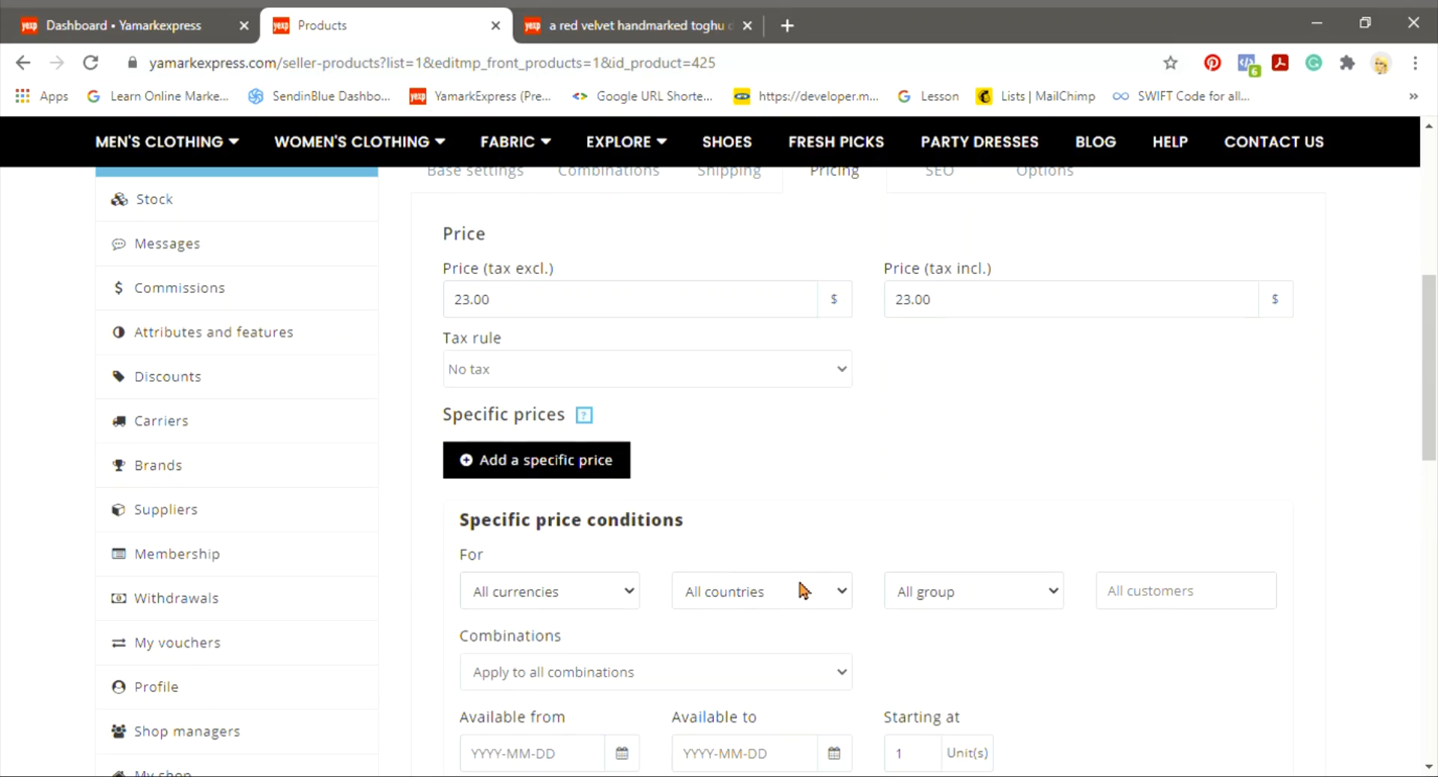
# Step: Examine the specific price conditions, including customers and starting units, and the price impact and discount fields of the dress
pyautogui.scroll(-2, 803, 588)
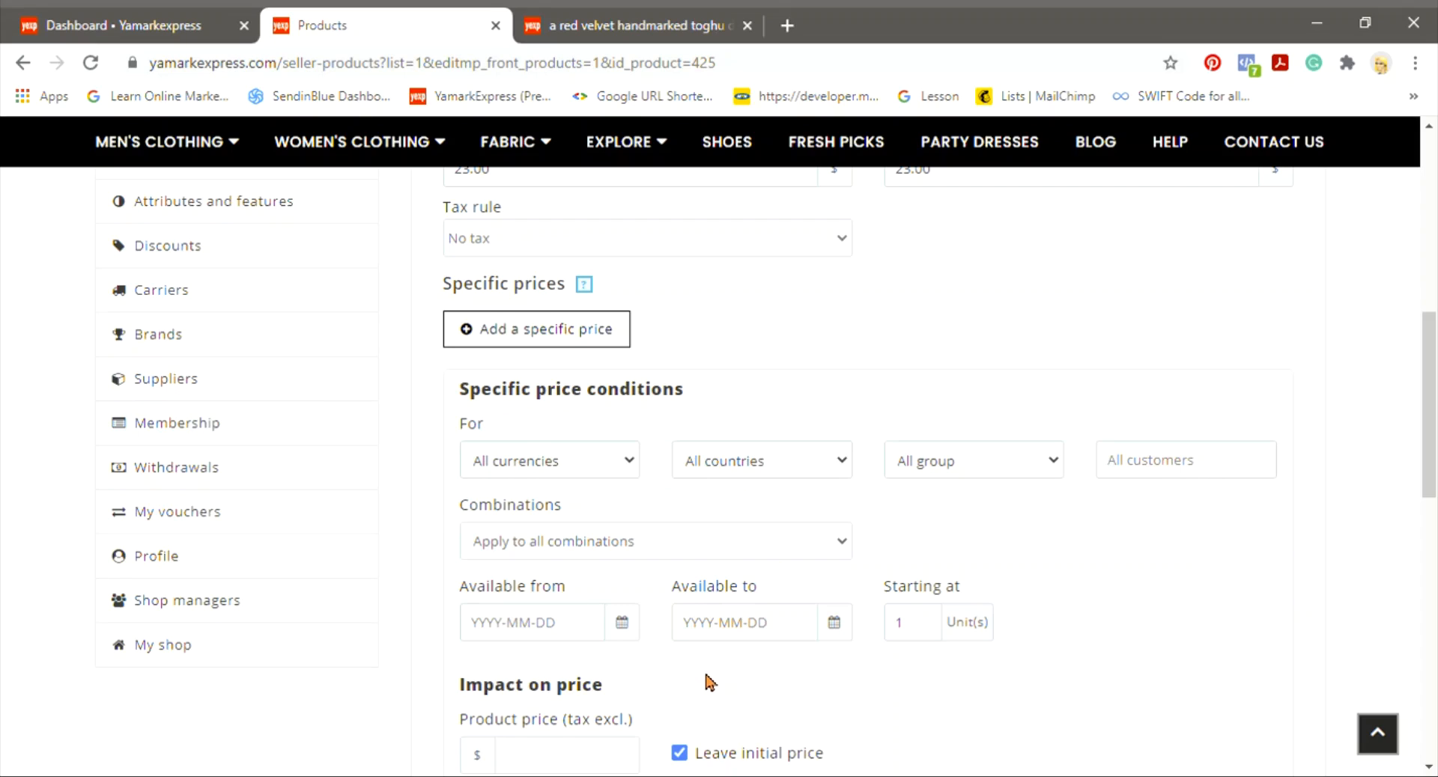
pyautogui.click(1151, 480)
pyautogui.click(917, 645)
pyautogui.scroll(-1, 917, 647)
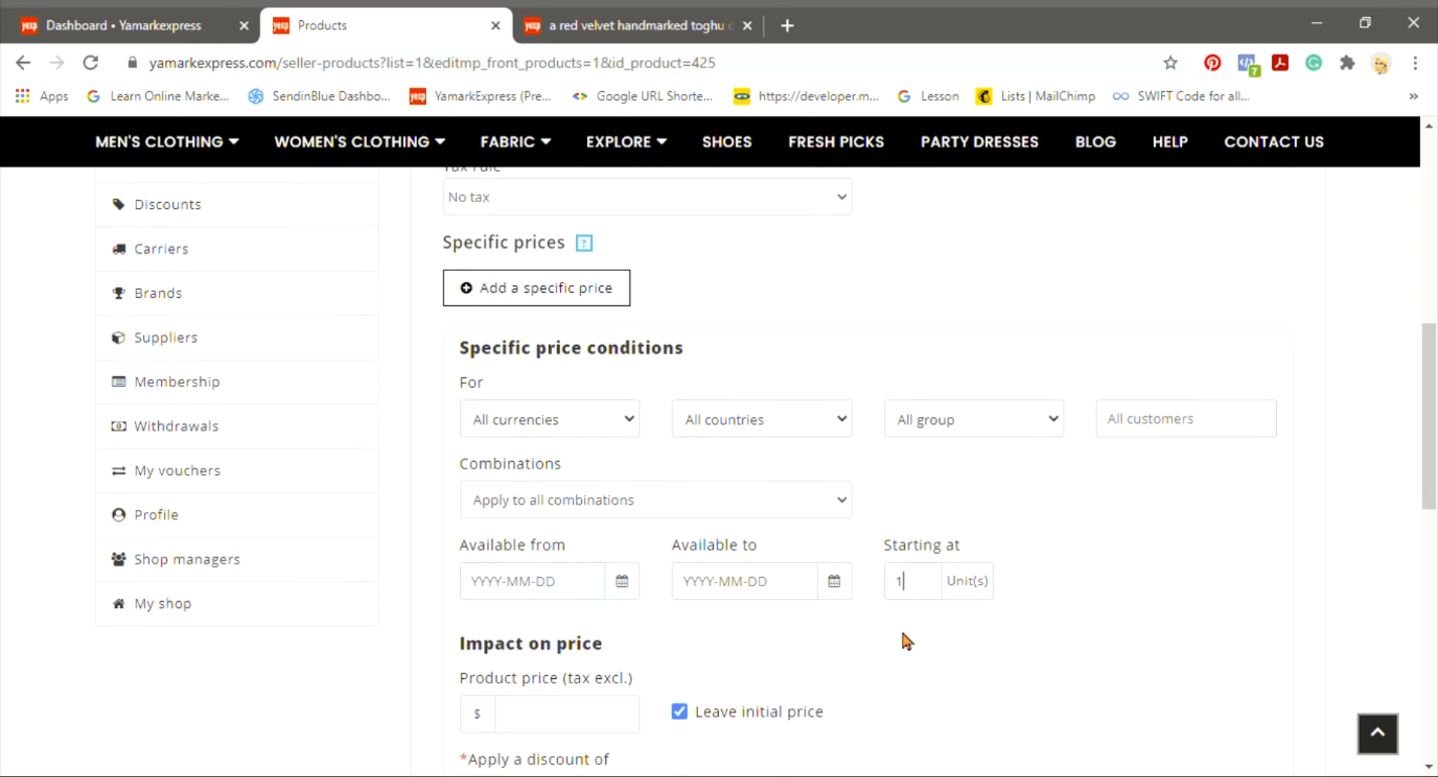
pyautogui.scroll(-3, 902, 636)
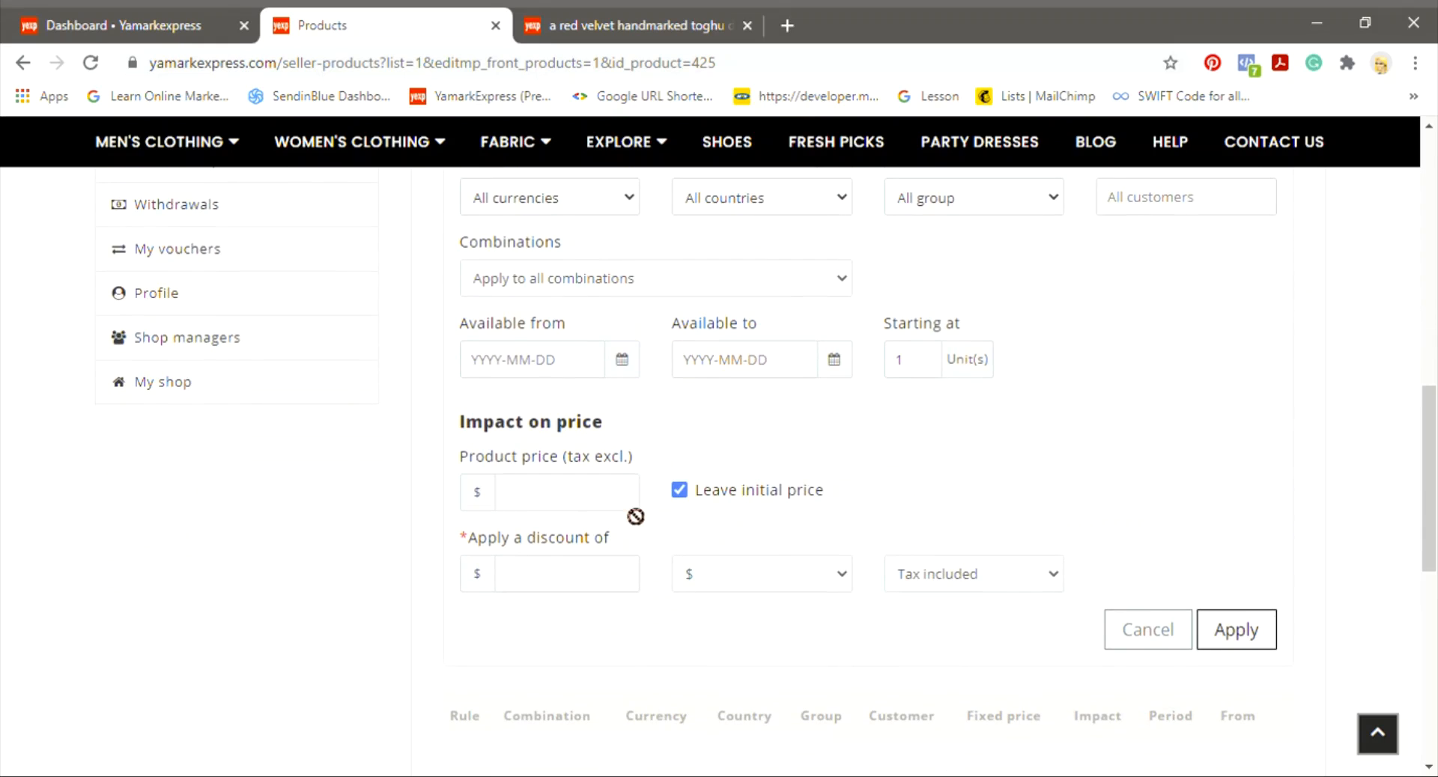
pyautogui.scroll(5, 635, 517)
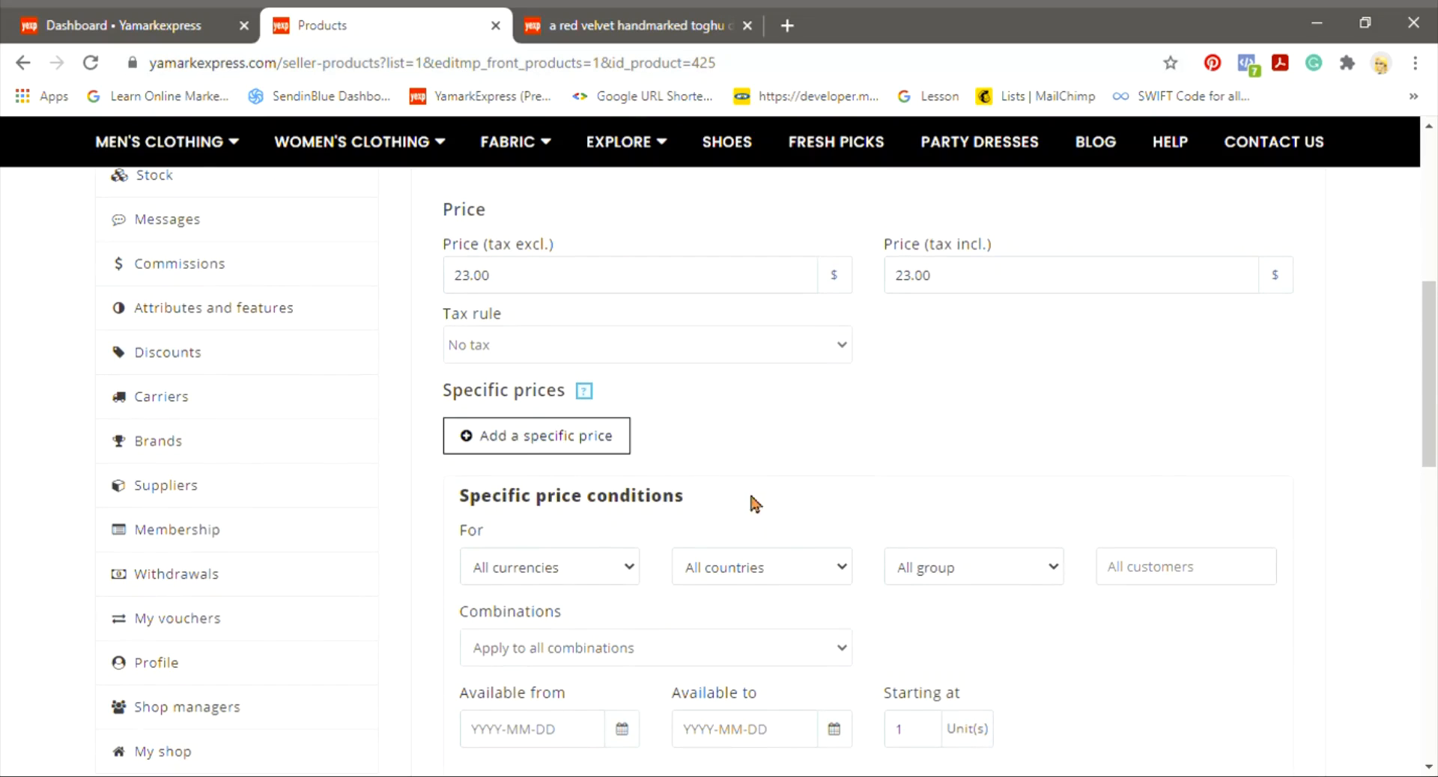
pyautogui.scroll(-2, 747, 573)
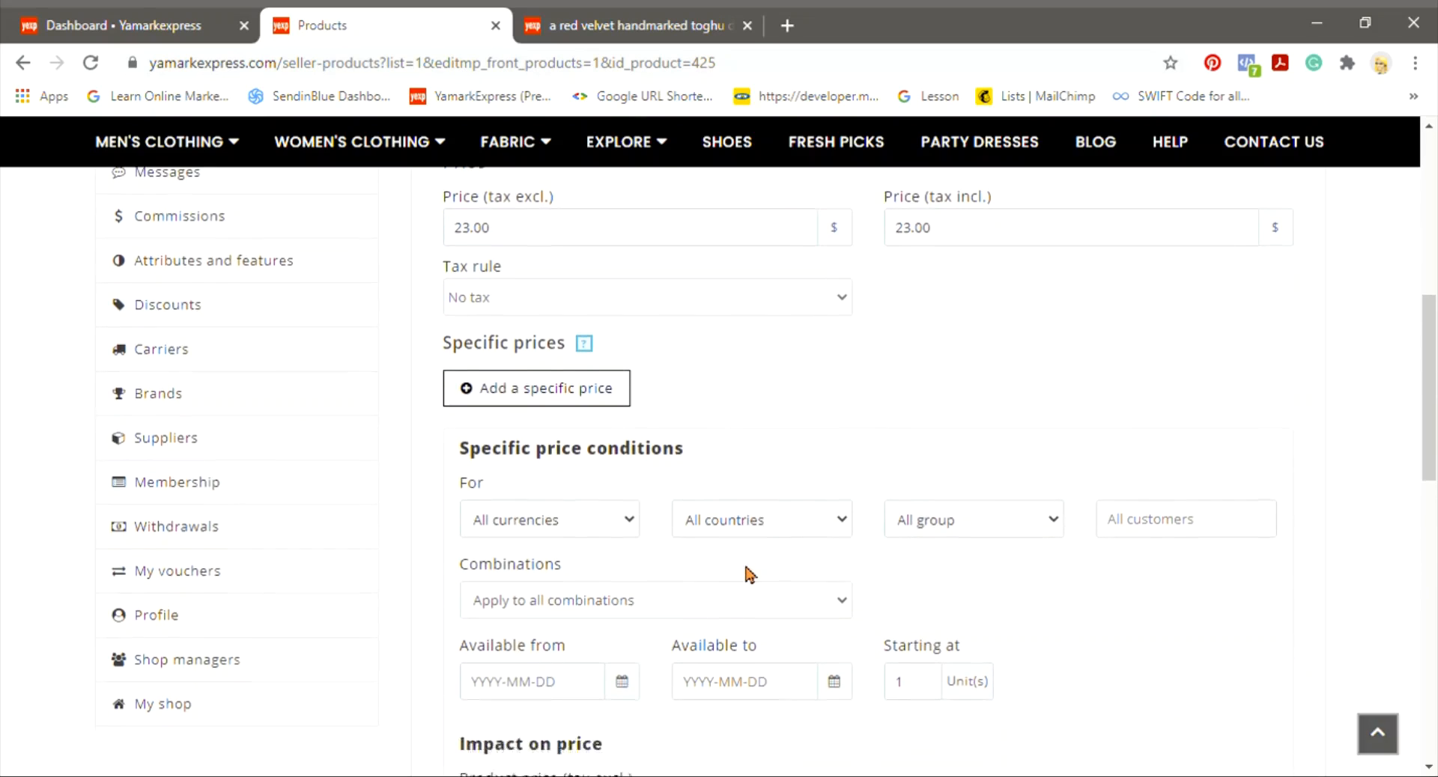
pyautogui.scroll(-3, 748, 575)
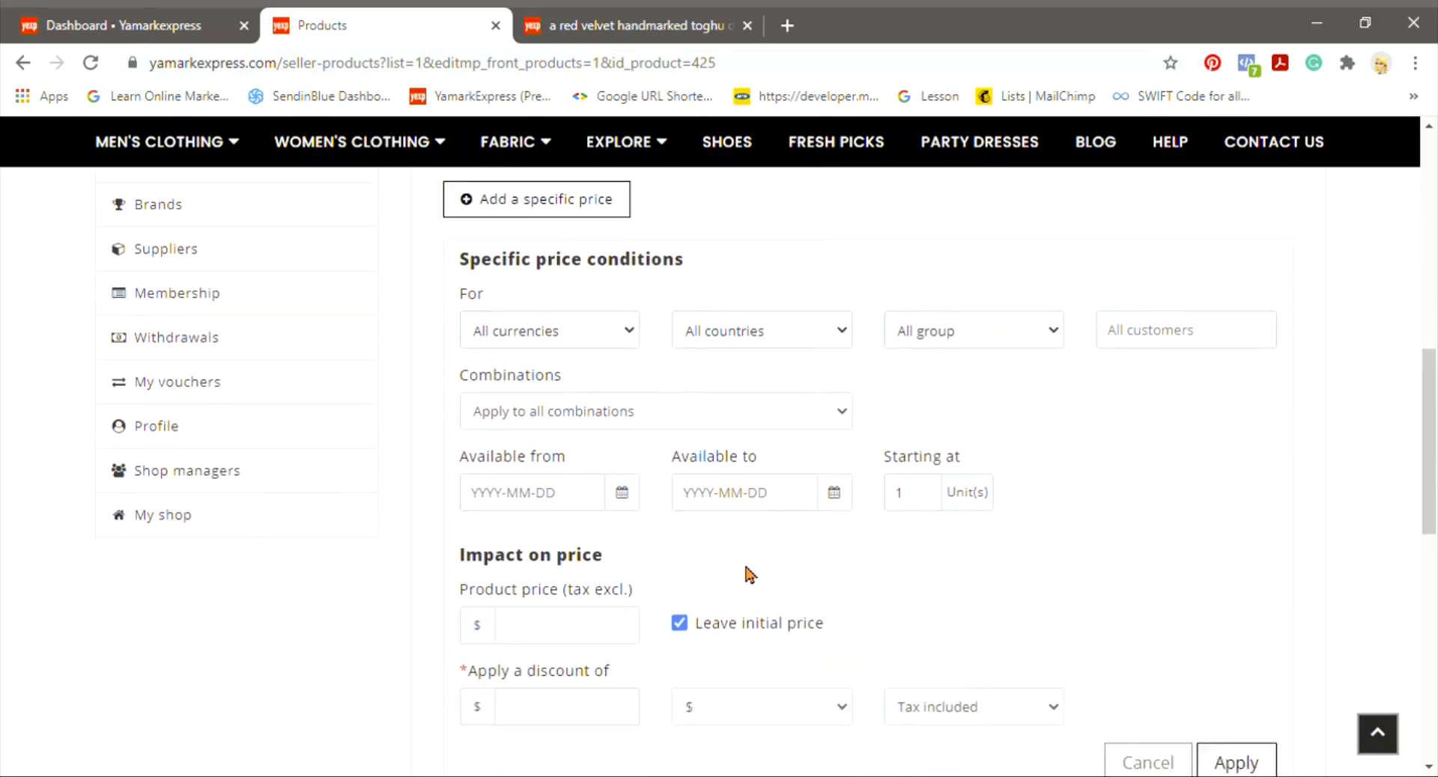
pyautogui.scroll(3, 748, 575)
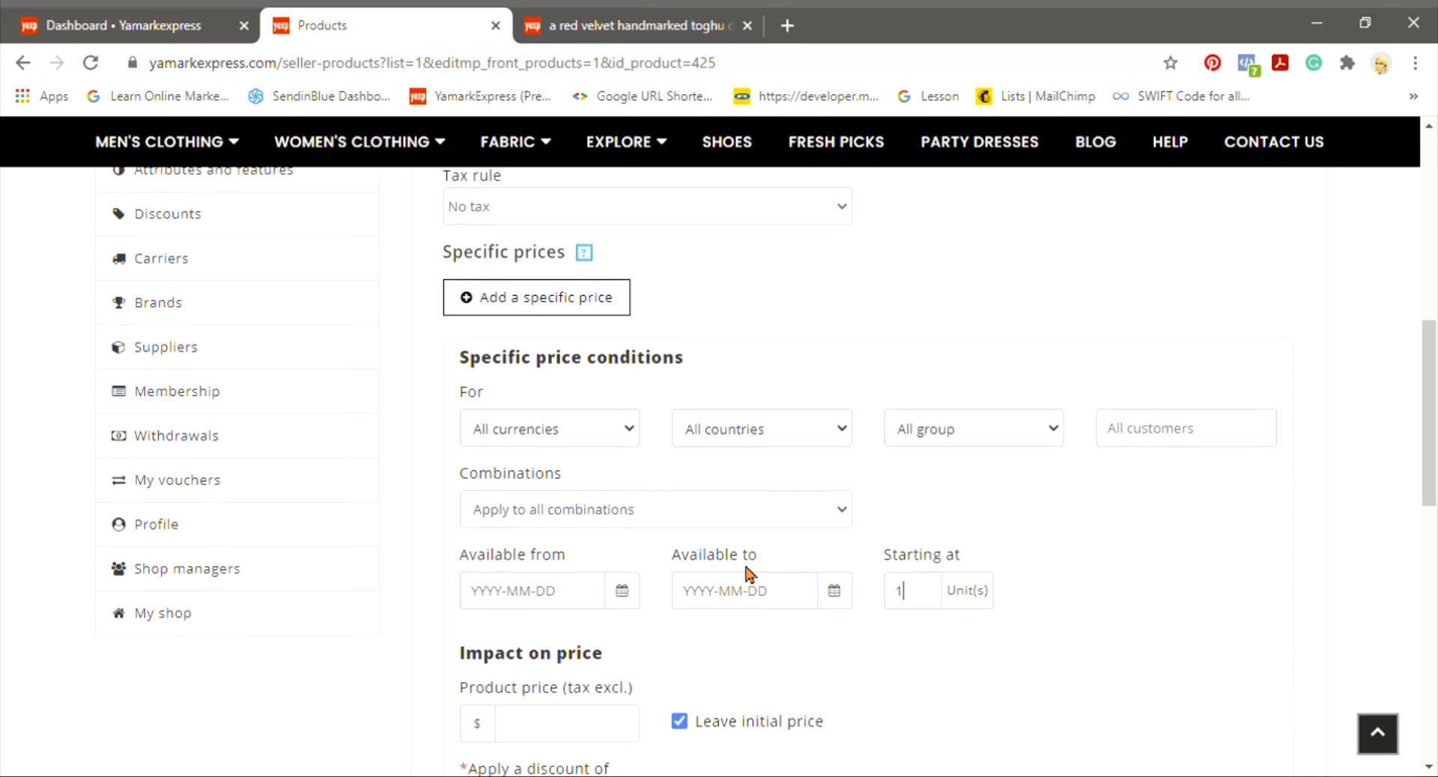
pyautogui.scroll(2, 747, 573)
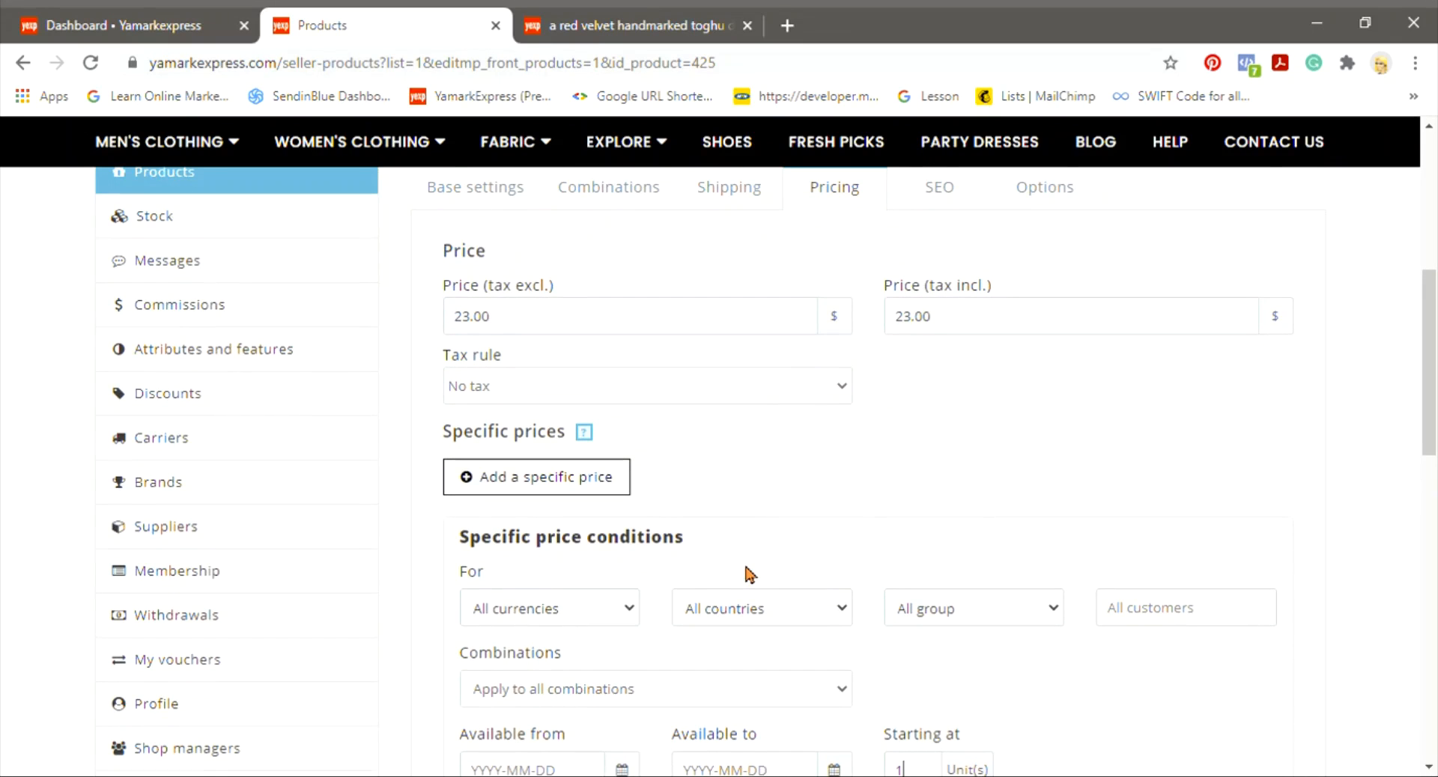
pyautogui.scroll(1, 747, 575)
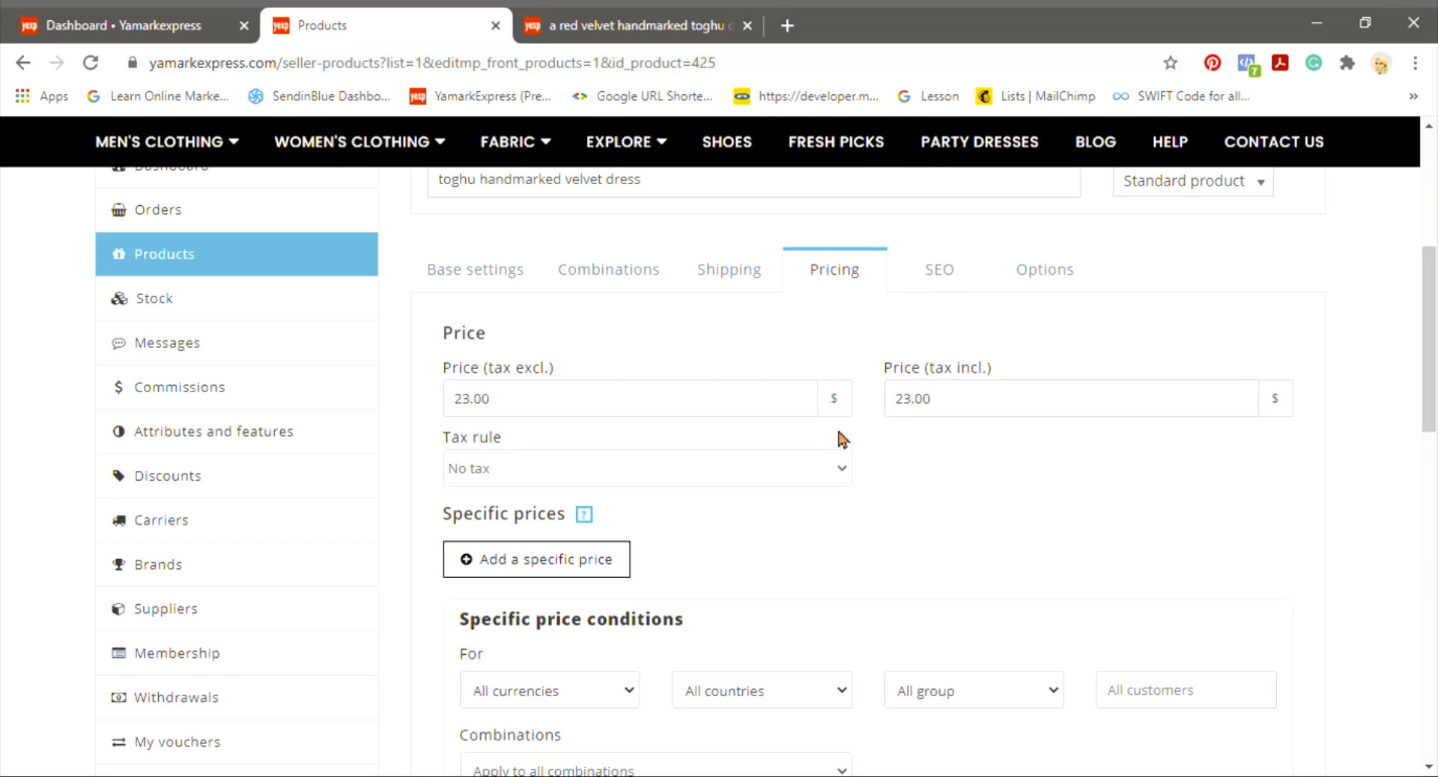
pyautogui.scroll(-5, 871, 537)
pyautogui.scroll(-3, 869, 530)
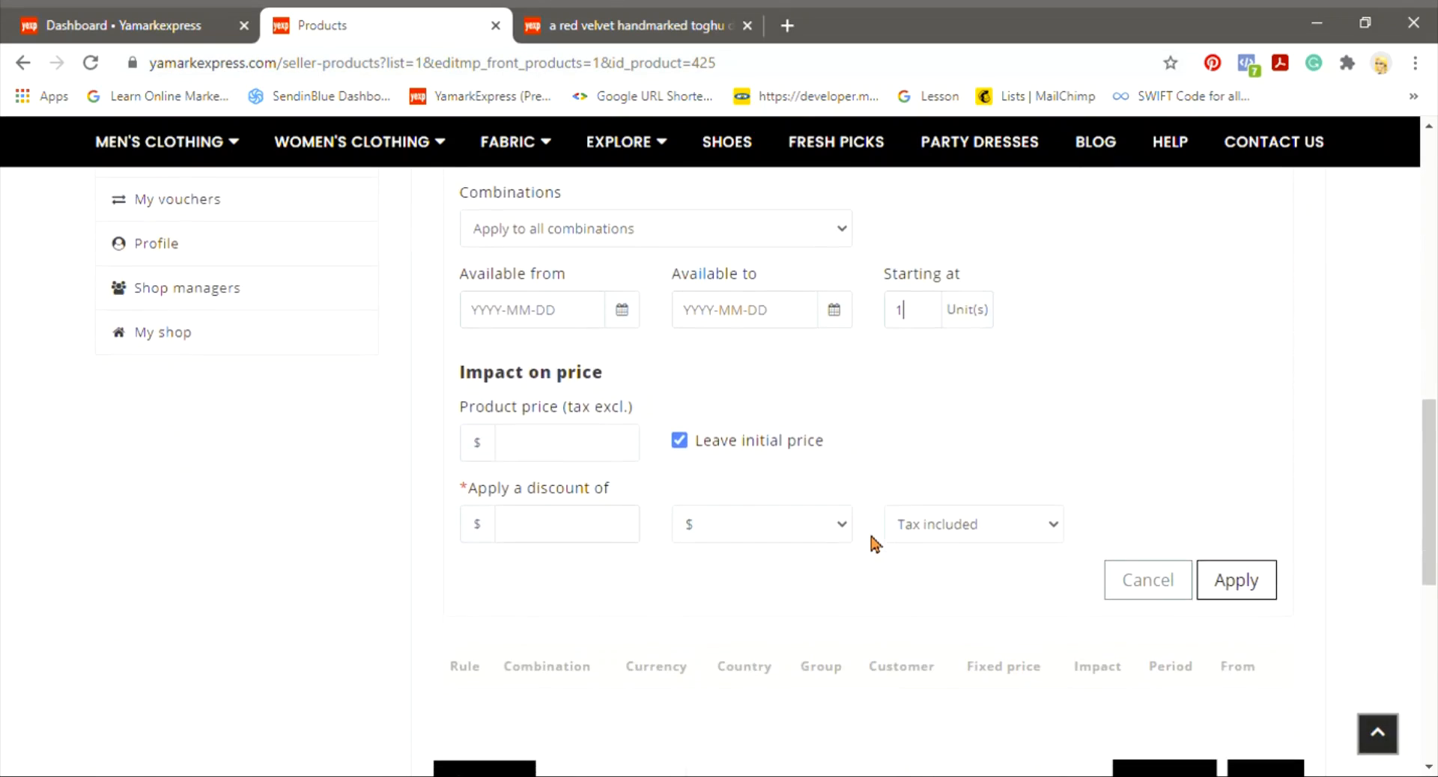
pyautogui.scroll(7, 869, 530)
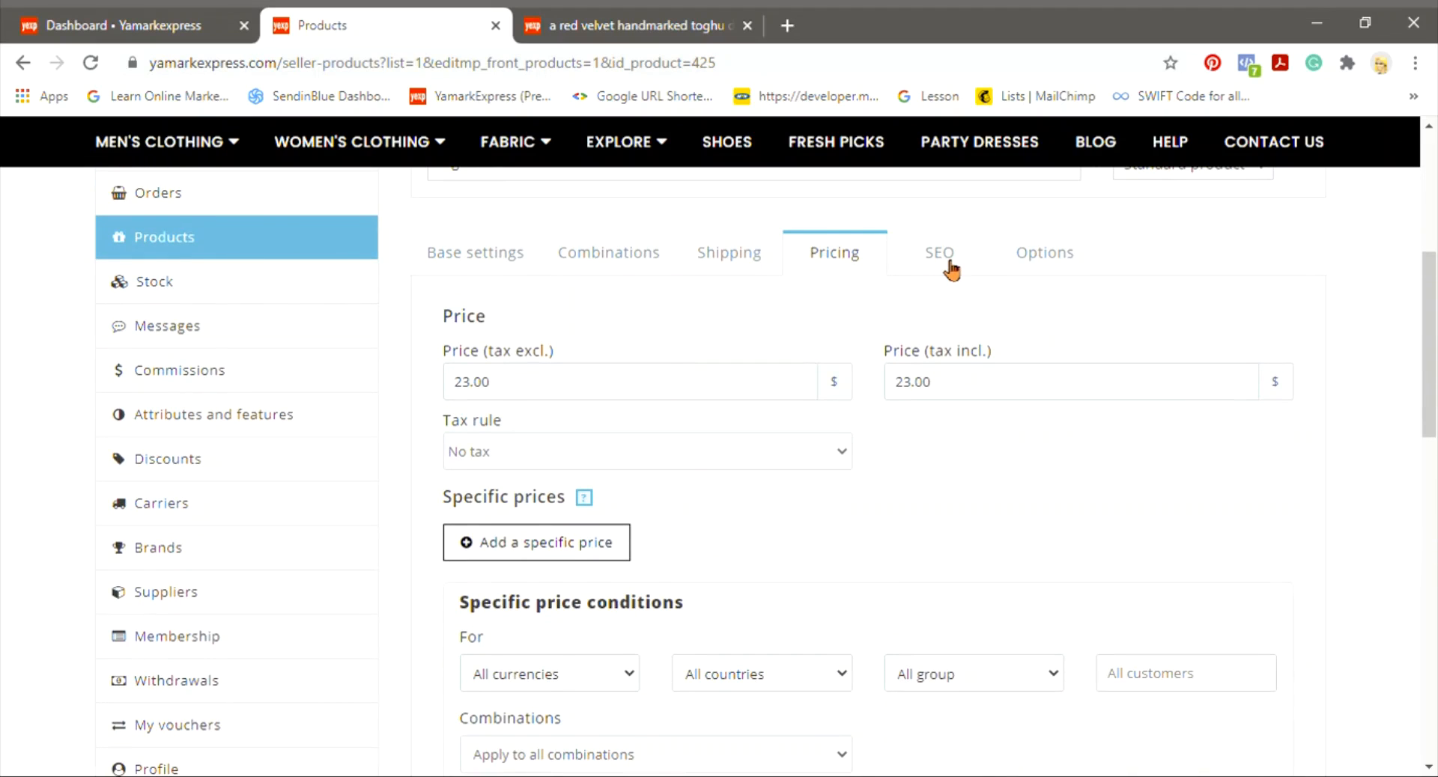
# Step: Open the dress's search engine optimization settings and examine the meta title field
pyautogui.click(946, 259)
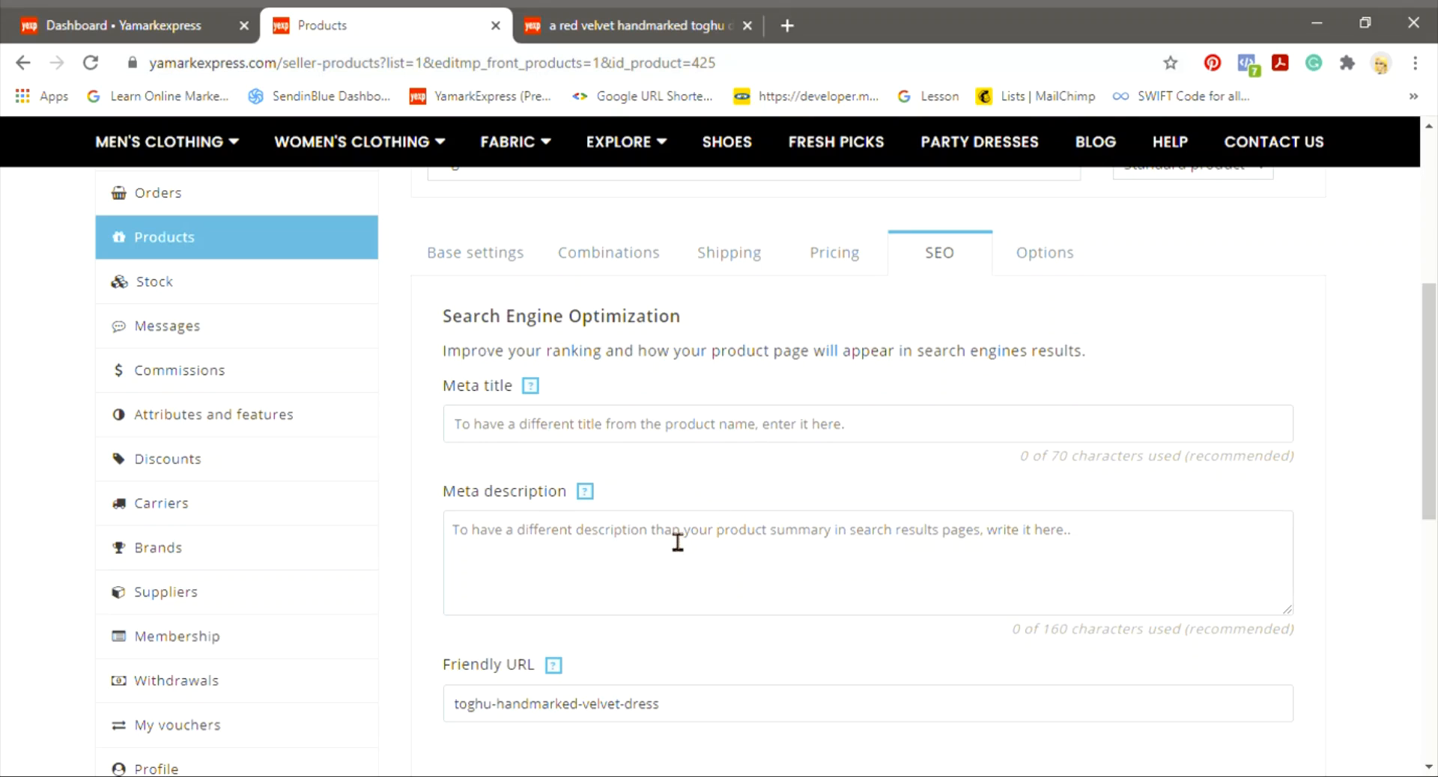
pyautogui.scroll(6, 638, 406)
pyautogui.scroll(-5, 638, 407)
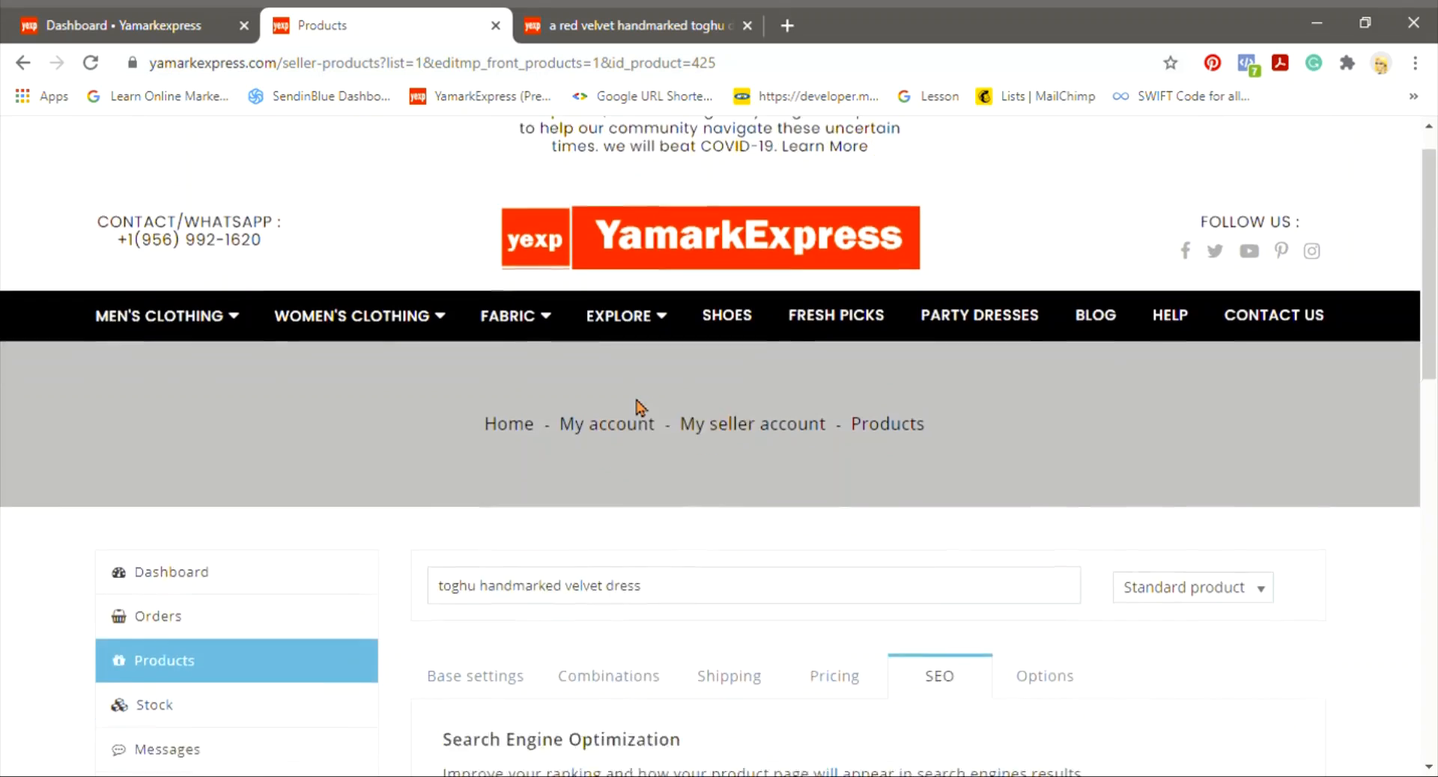
pyautogui.scroll(-3, 638, 406)
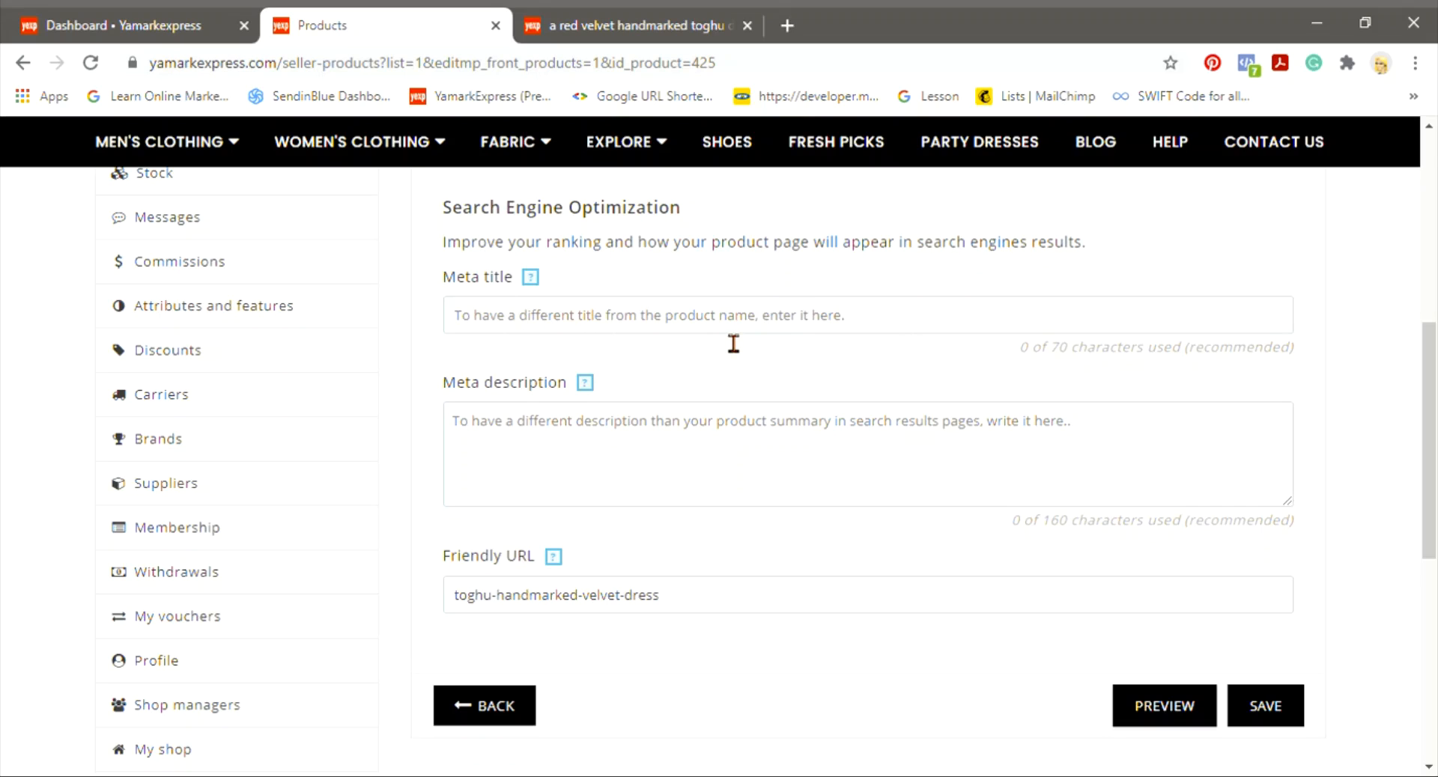
pyautogui.scroll(3, 733, 343)
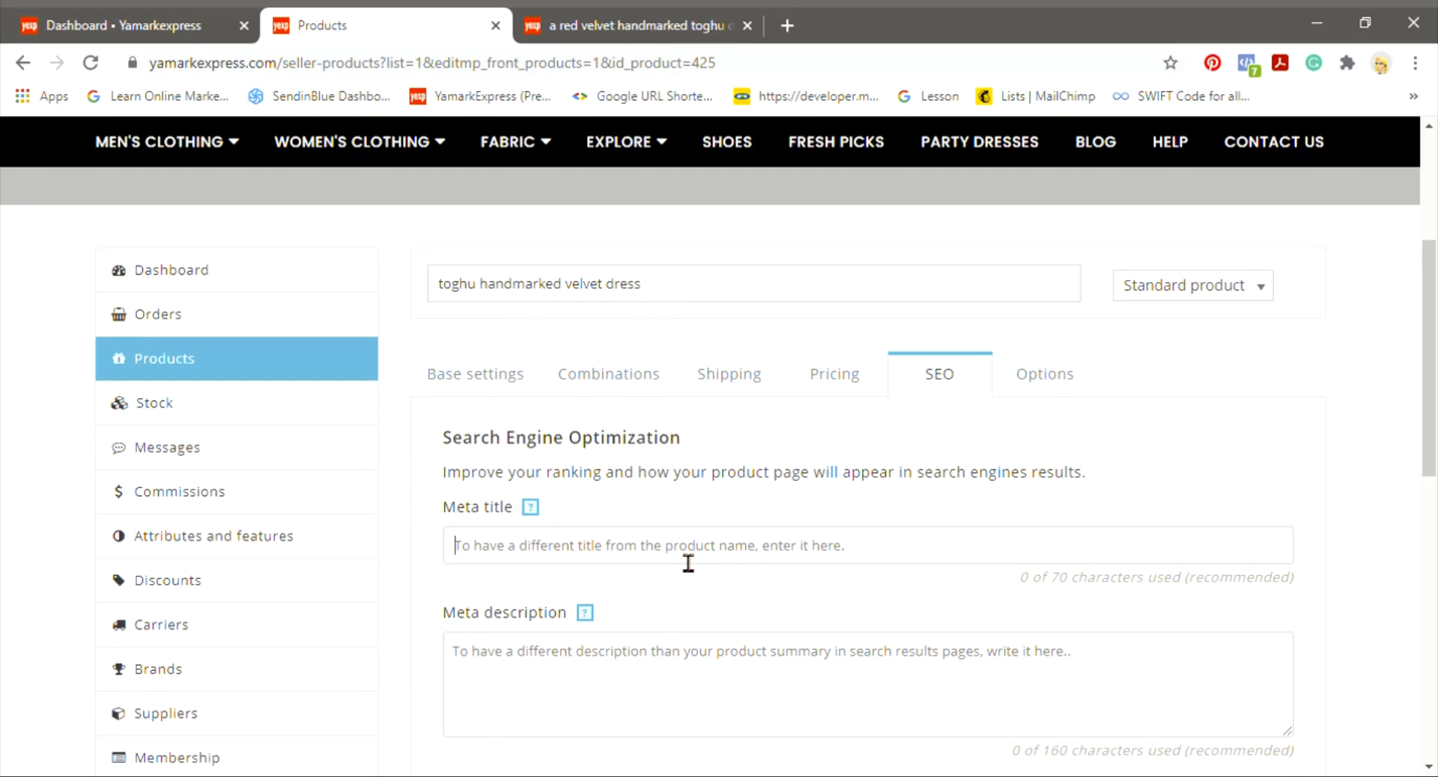
# Step: Examine the meta description and friendly URL fields in the dress's SEO settings
pyautogui.click(722, 659)
pyautogui.scroll(-2, 723, 660)
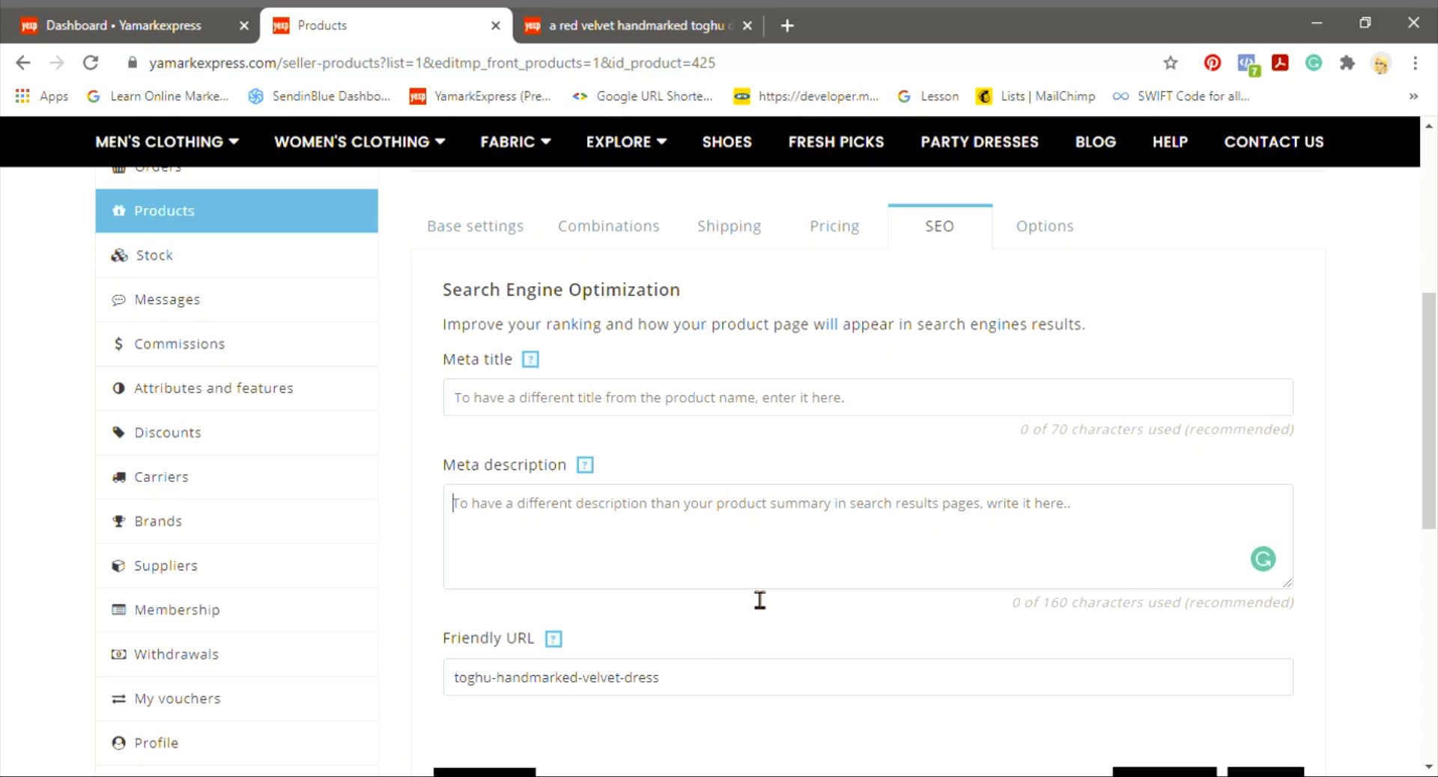
pyautogui.scroll(-2, 760, 600)
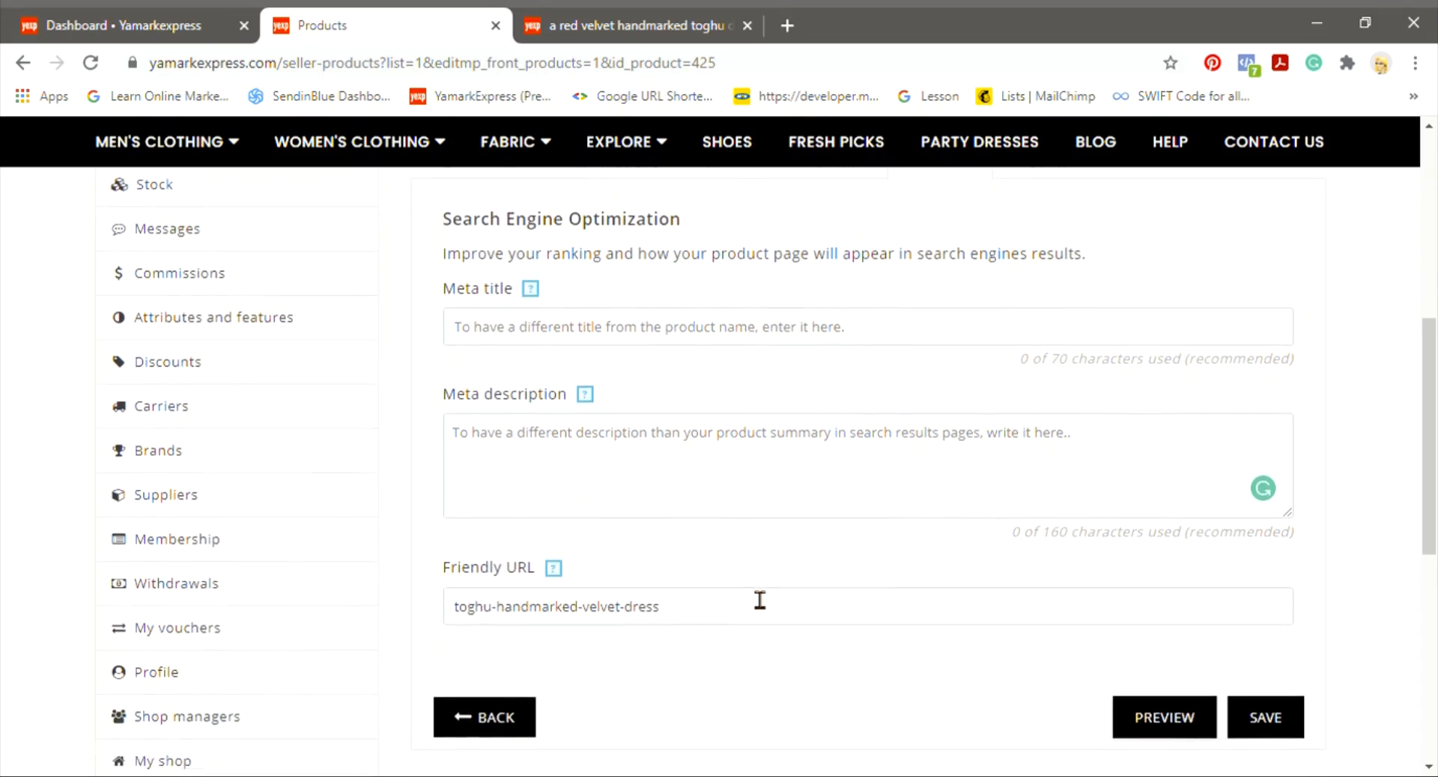
pyautogui.scroll(3, 759, 601)
pyautogui.scroll(2, 760, 600)
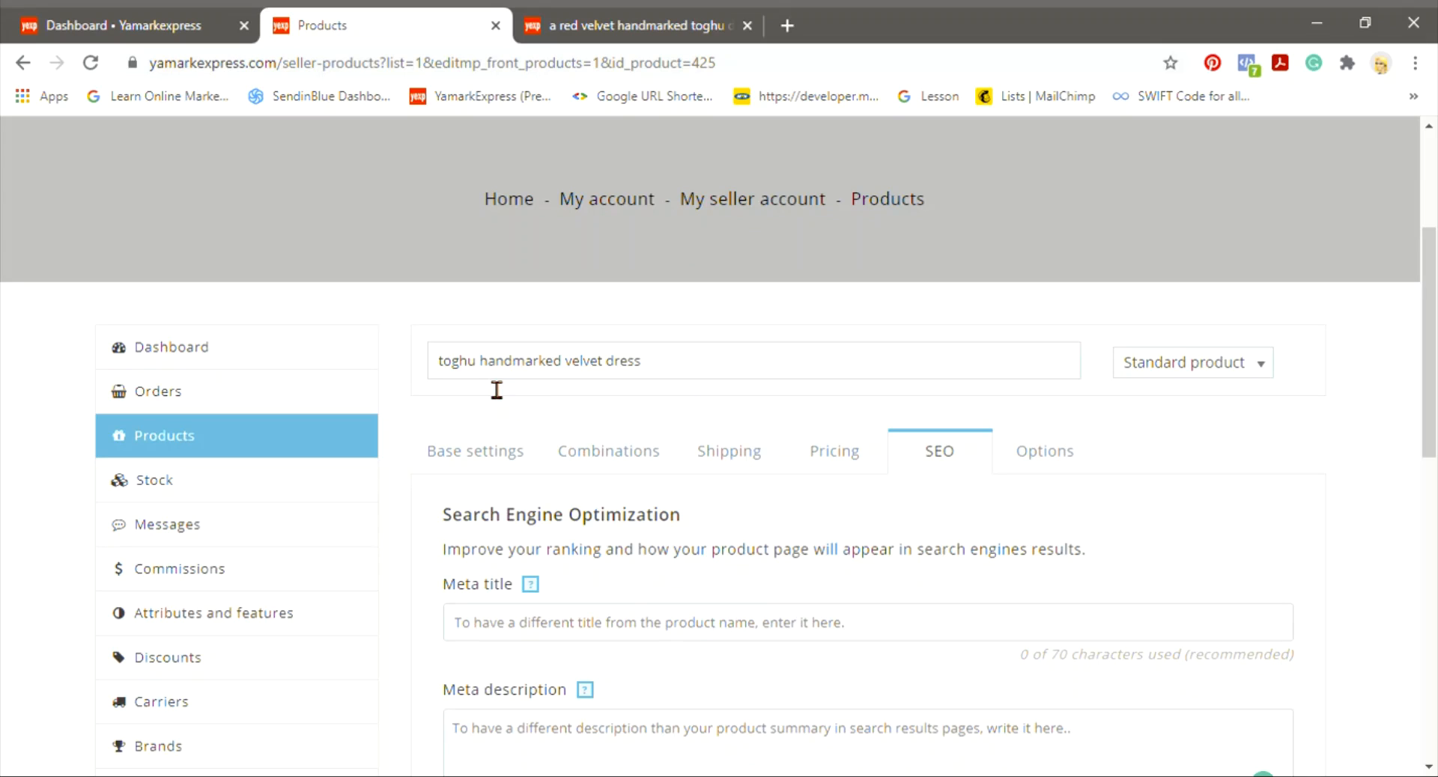
pyautogui.scroll(-1, 788, 584)
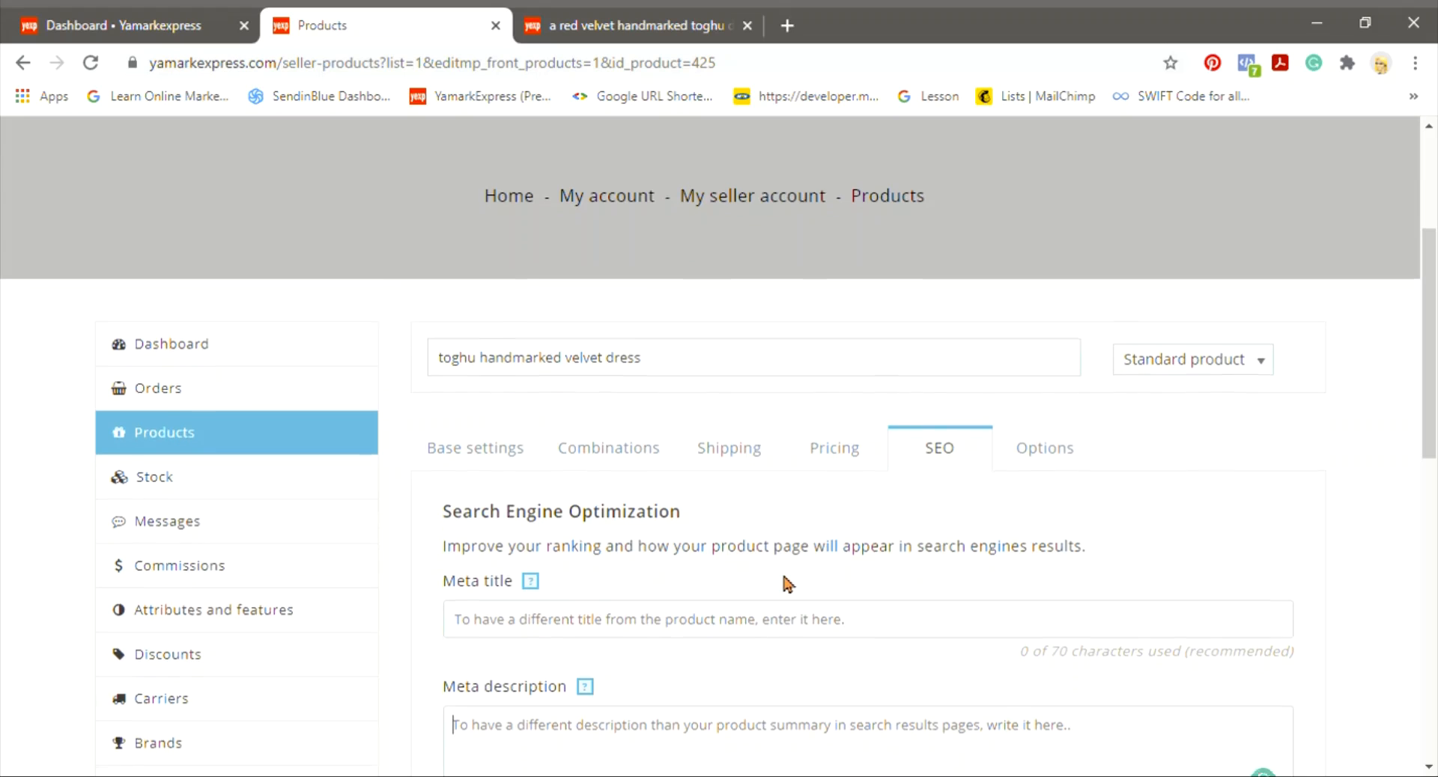
pyautogui.scroll(-2, 792, 588)
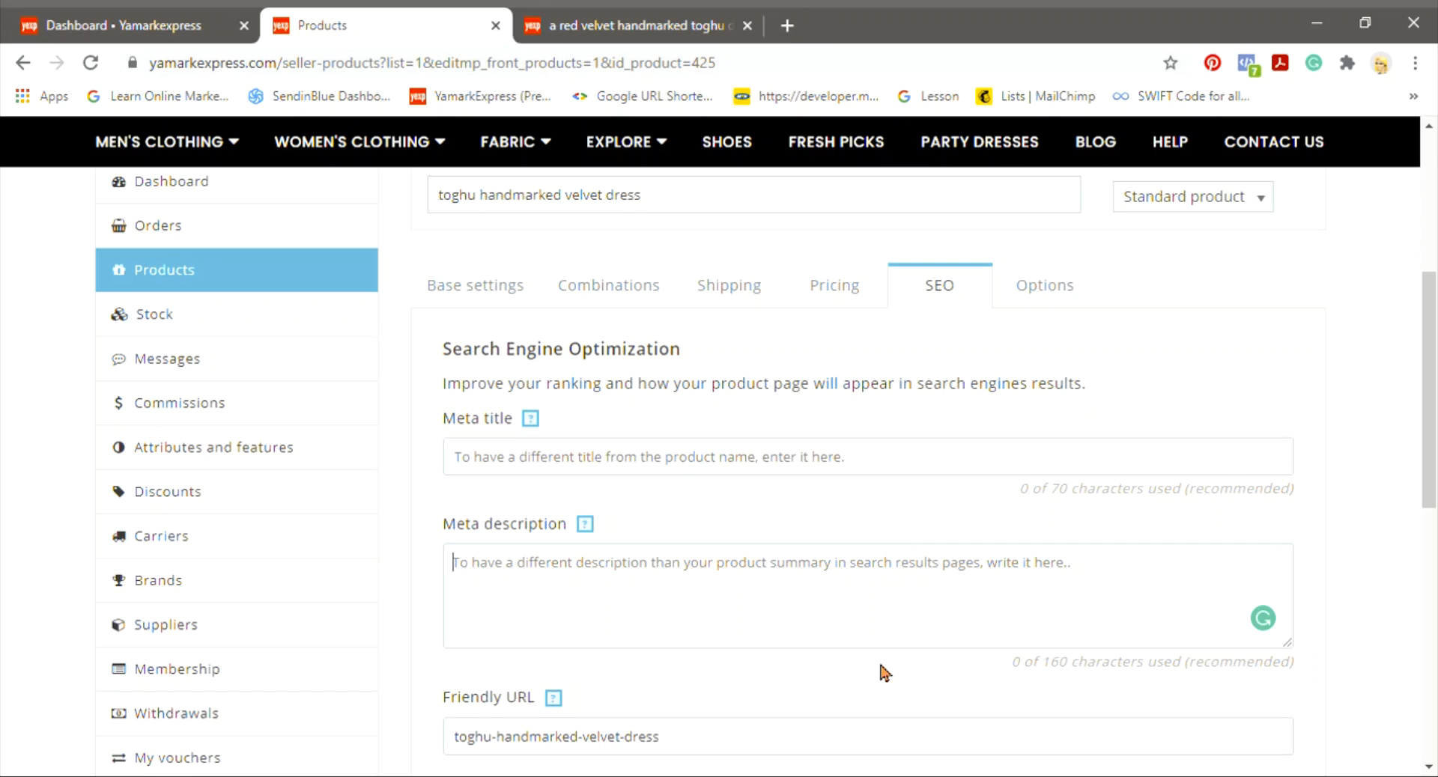
pyautogui.click(780, 612)
pyautogui.scroll(-1, 779, 612)
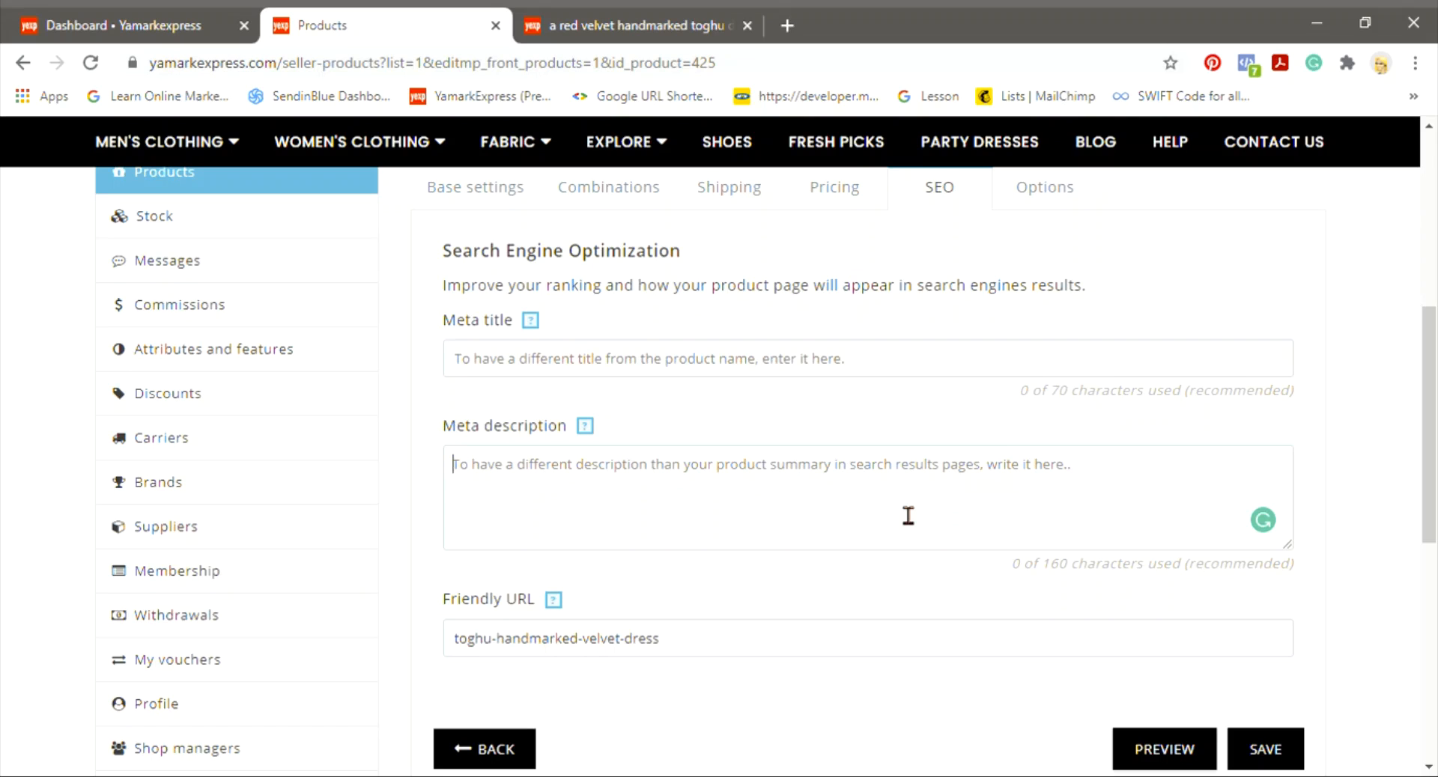
pyautogui.scroll(-4, 891, 494)
pyautogui.scroll(2, 891, 495)
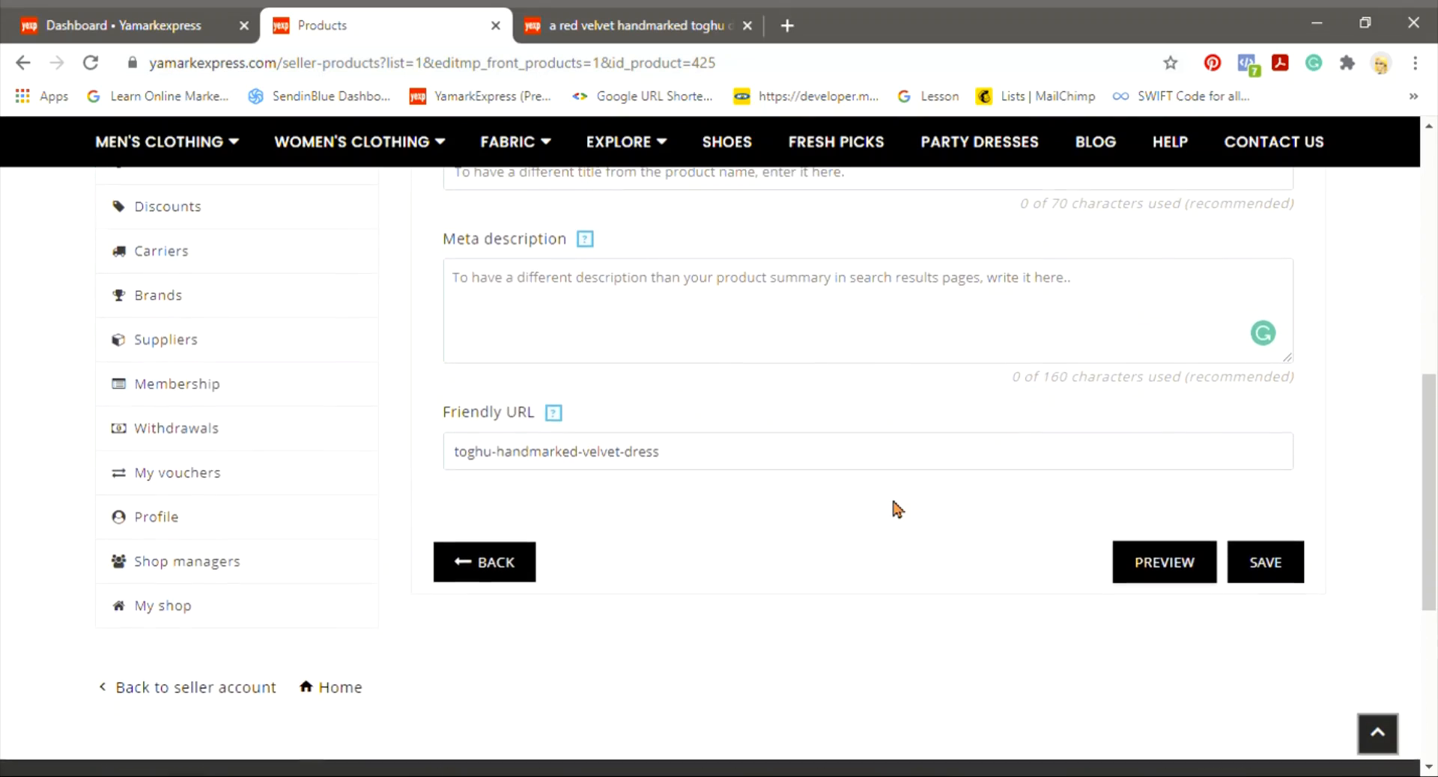
pyautogui.scroll(3, 1123, 487)
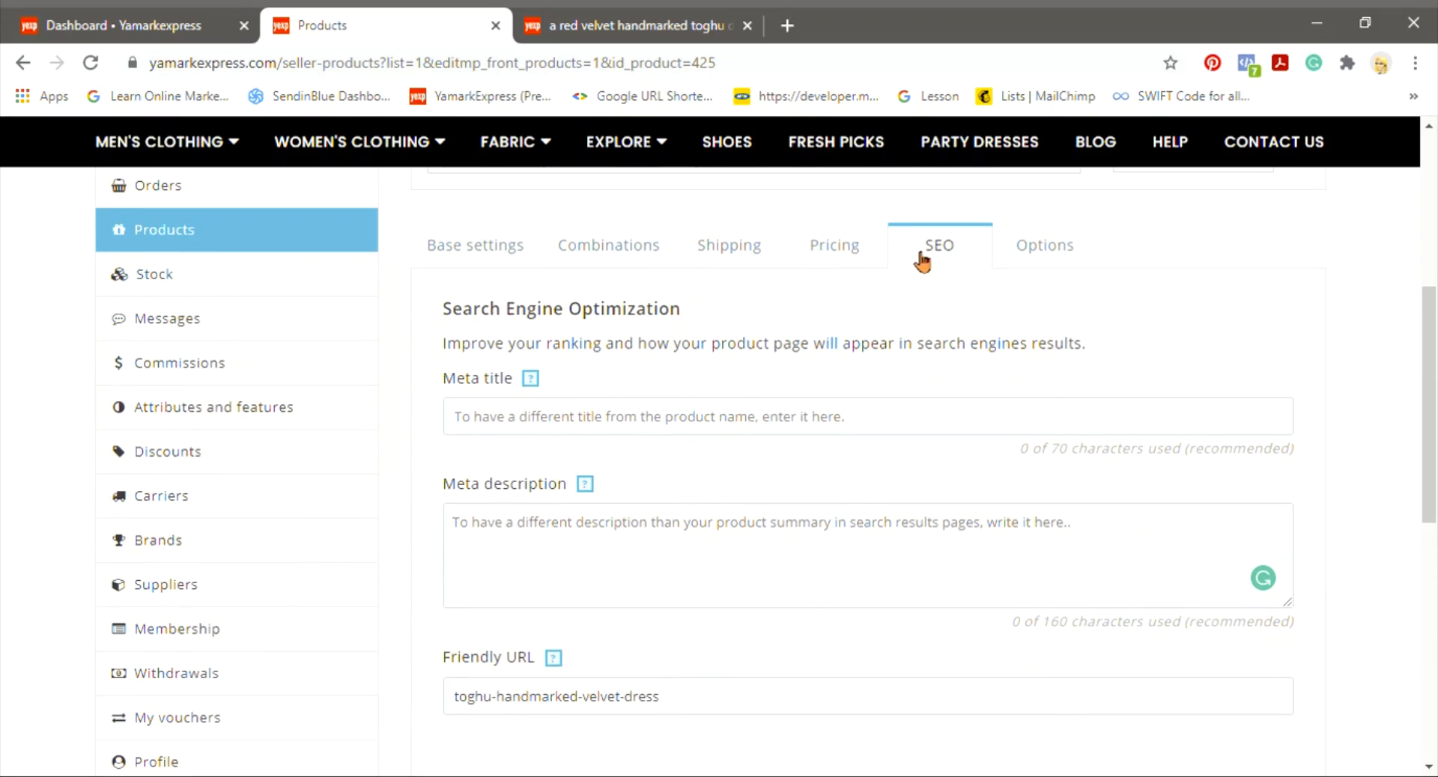
# Step: Keep the dress's condition as New in its options and enable displaying the condition on the product page
pyautogui.click(1048, 258)
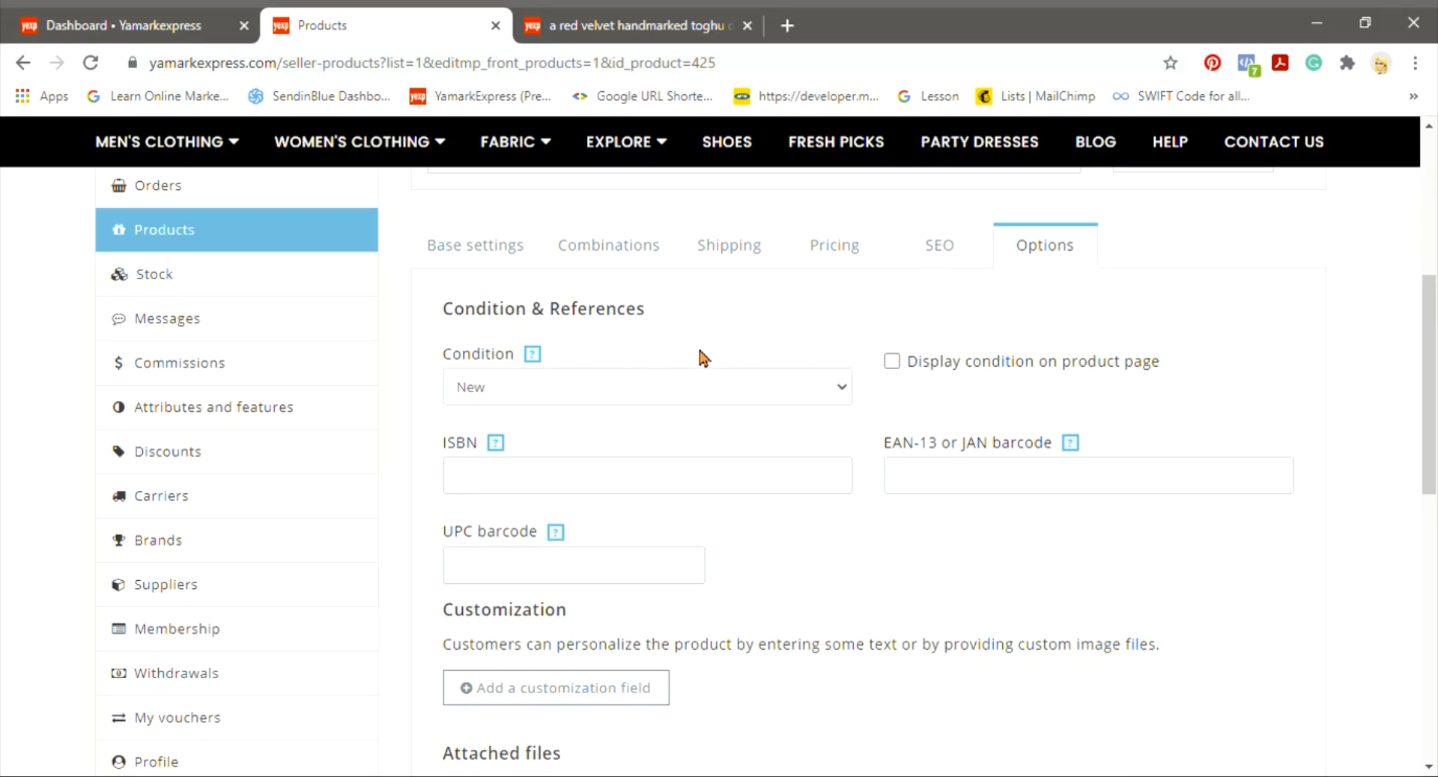
pyautogui.click(631, 388)
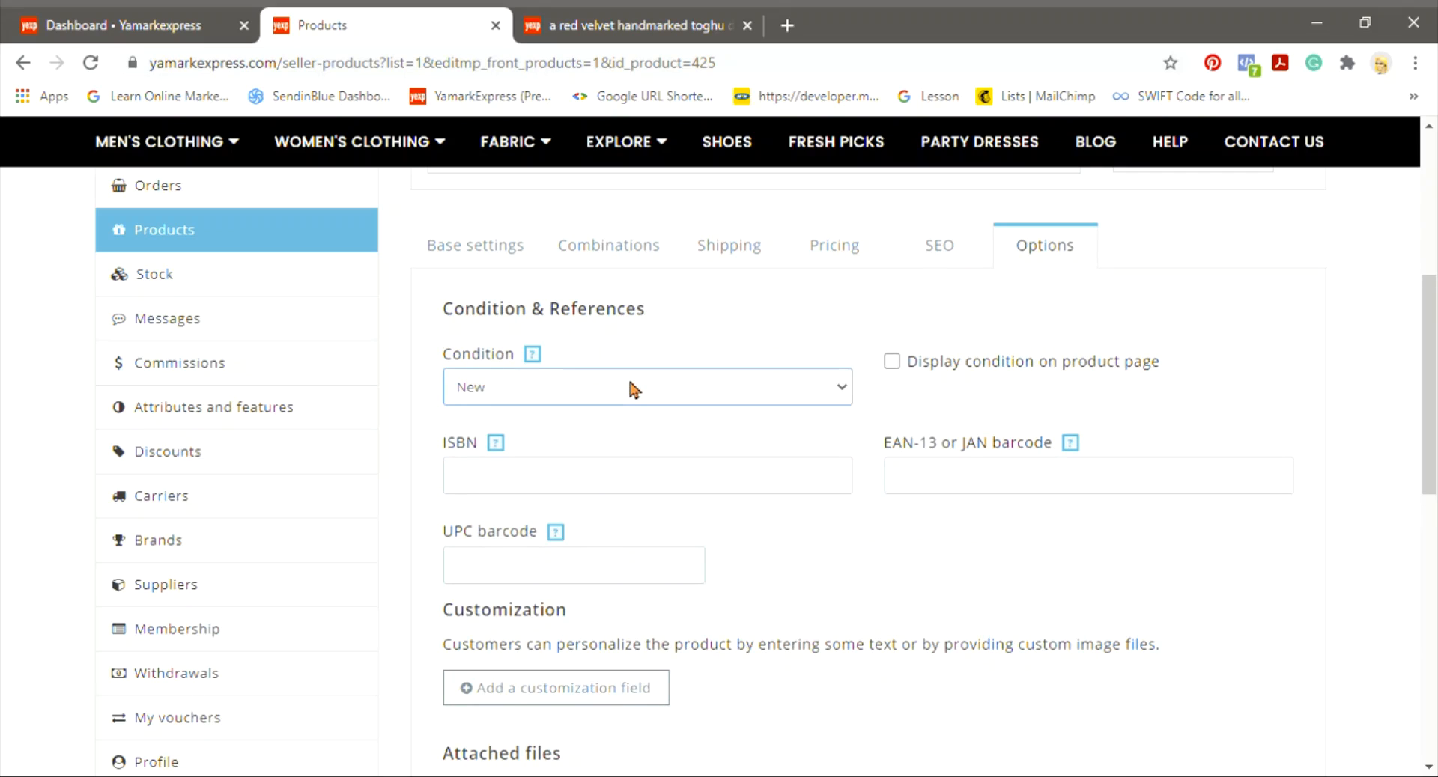
pyautogui.click(635, 352)
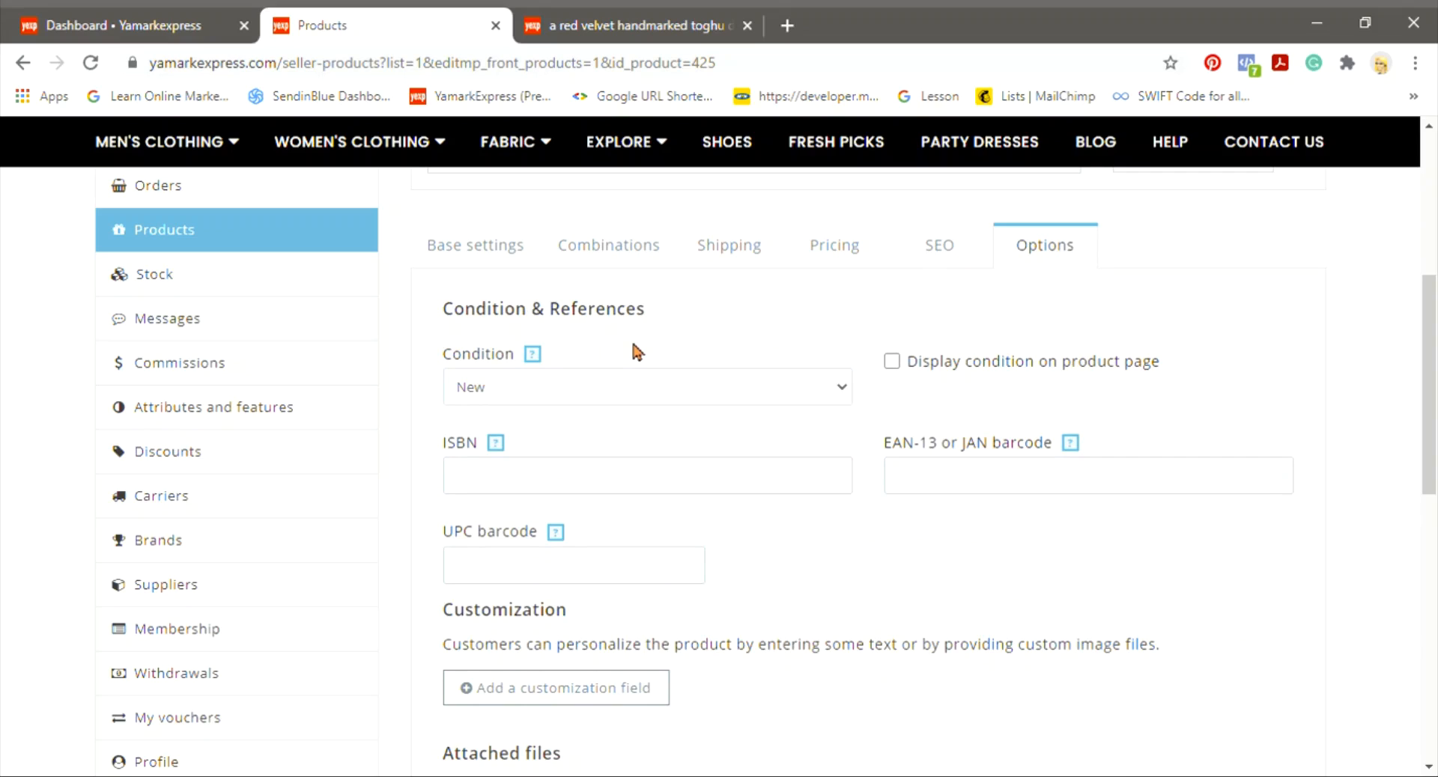
pyautogui.click(892, 361)
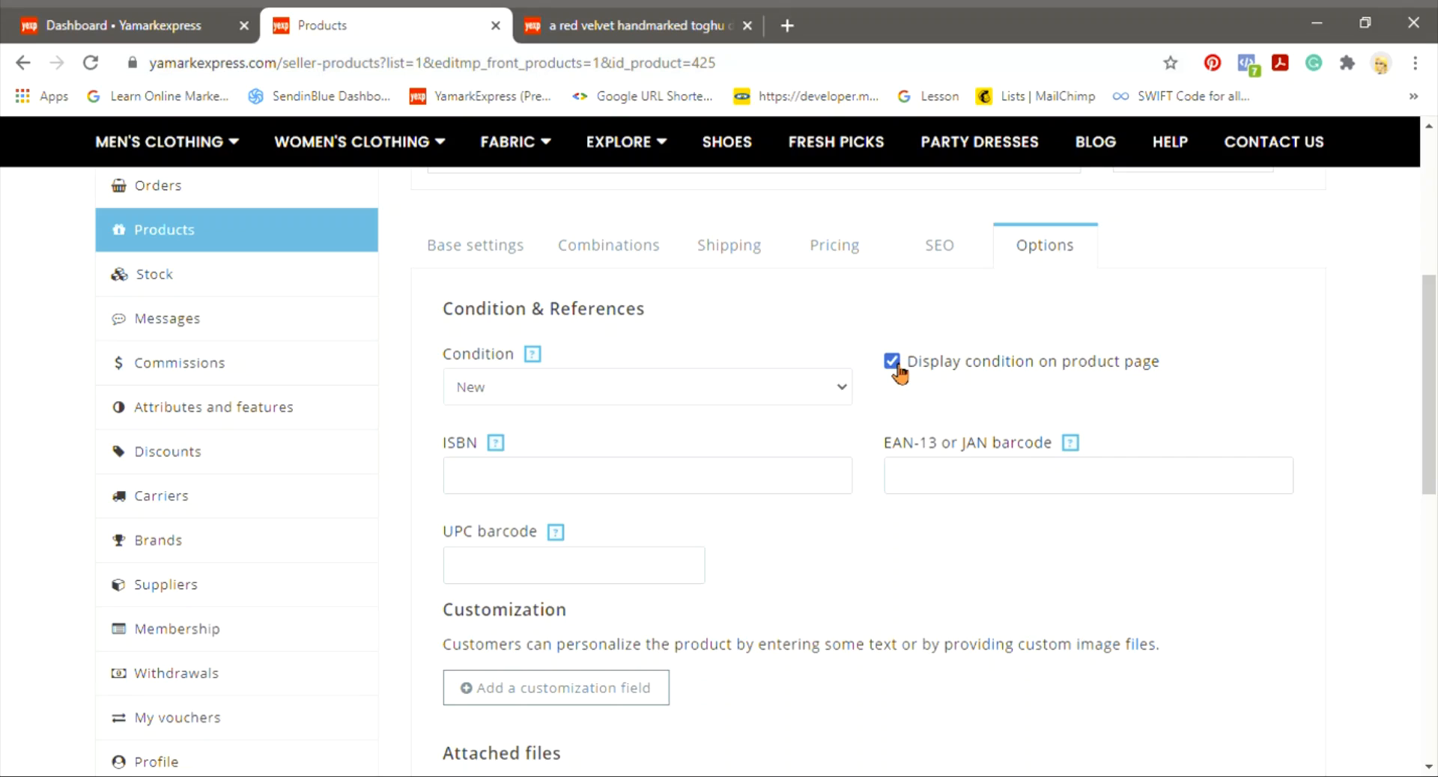
pyautogui.click(707, 389)
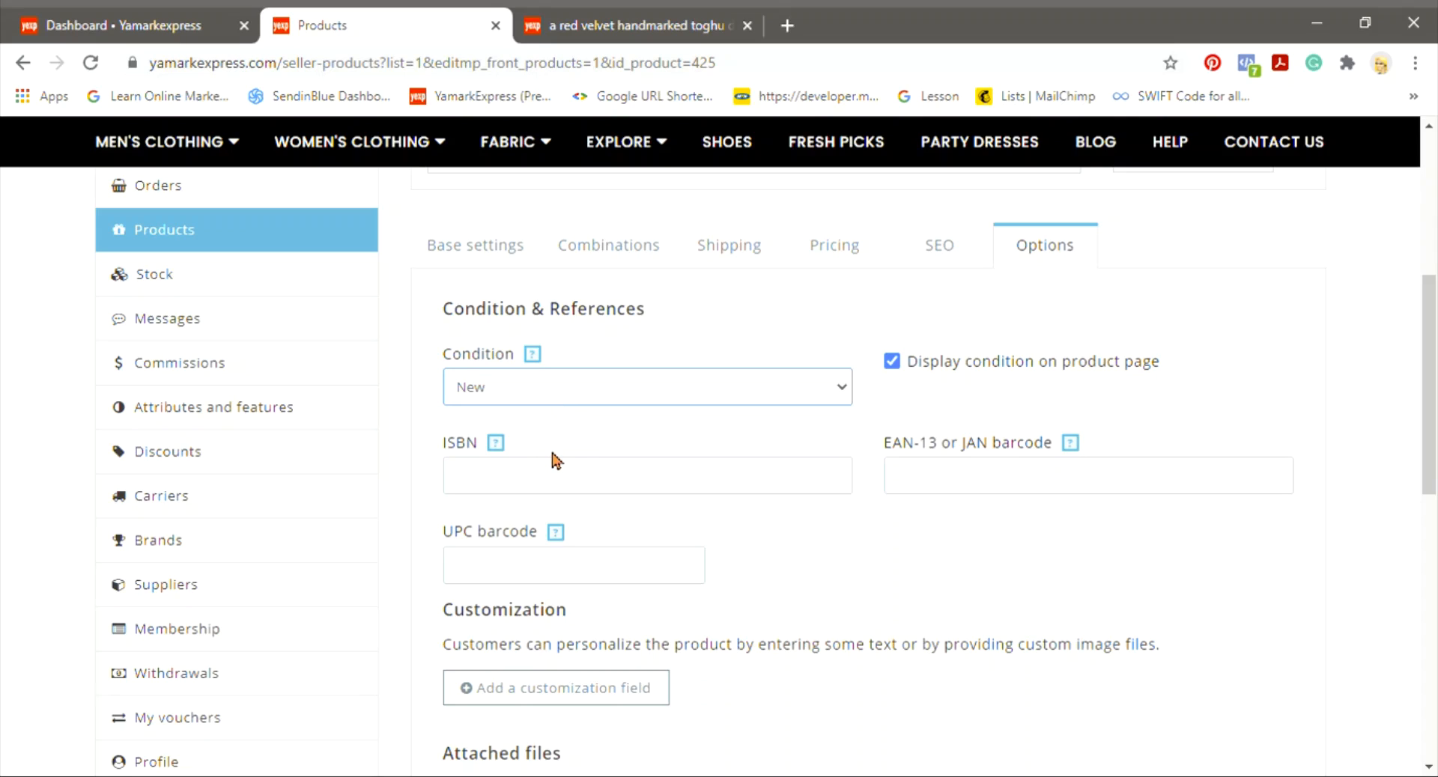
# Step: Add a text customization field to the dress's options and review the attached files section
pyautogui.click(748, 521)
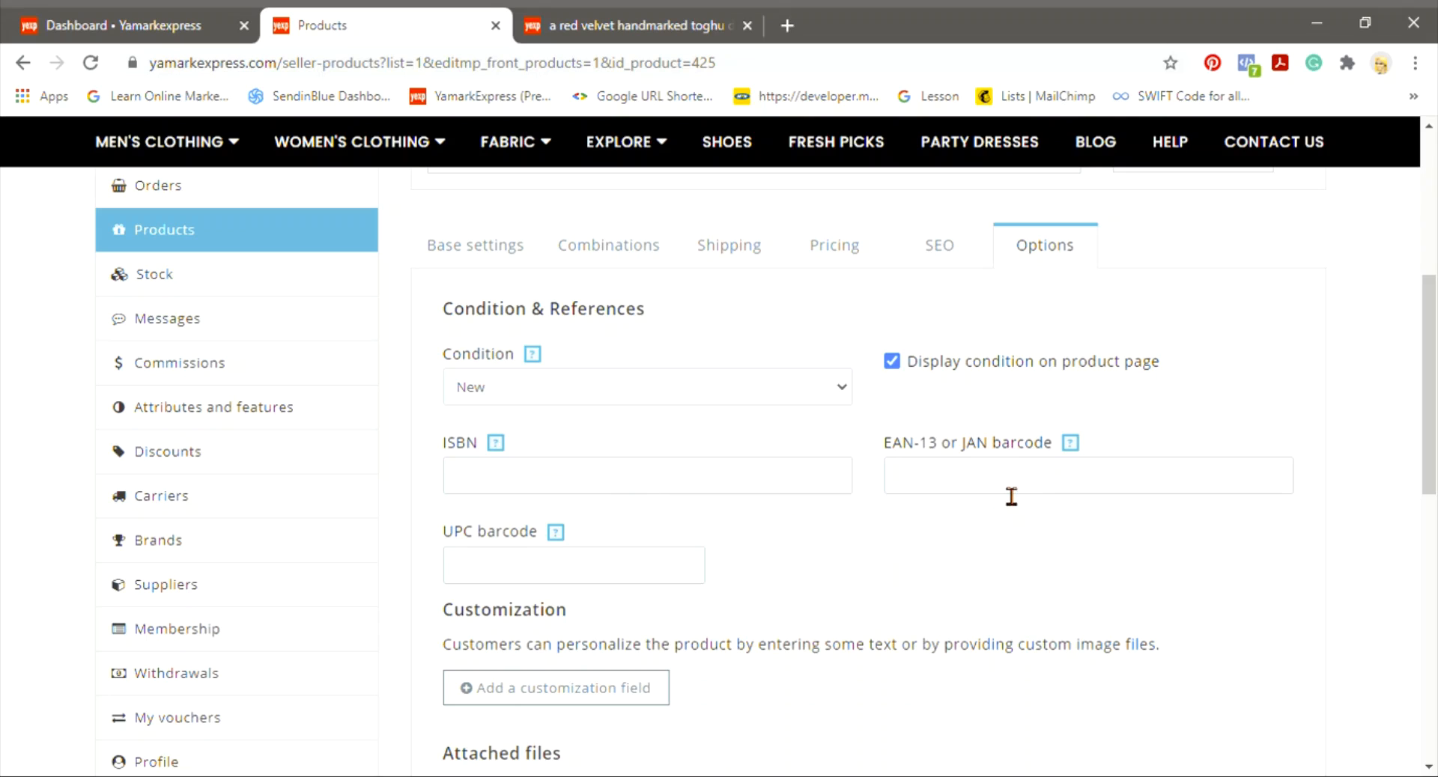
pyautogui.scroll(-1, 1011, 497)
pyautogui.scroll(-1, 1011, 497)
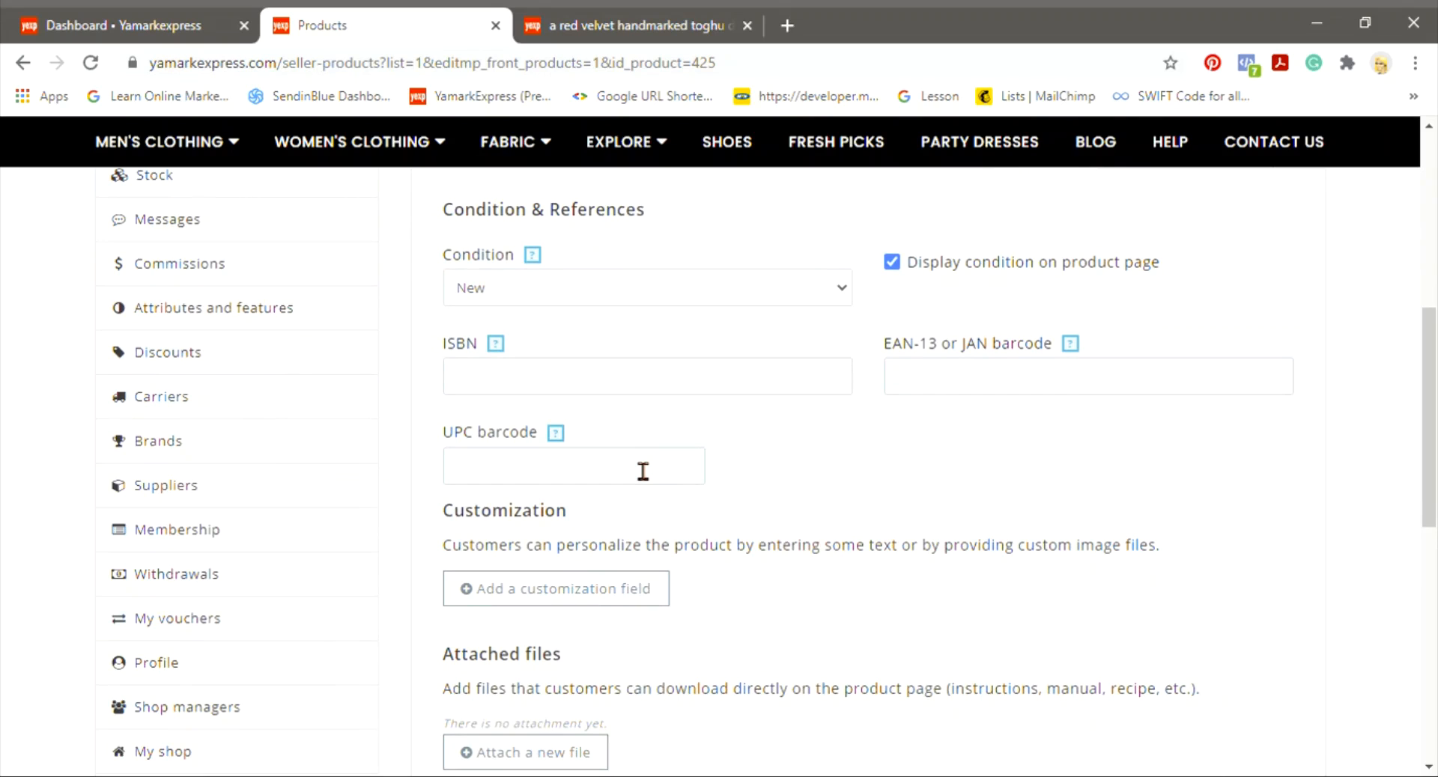
pyautogui.scroll(-1, 742, 551)
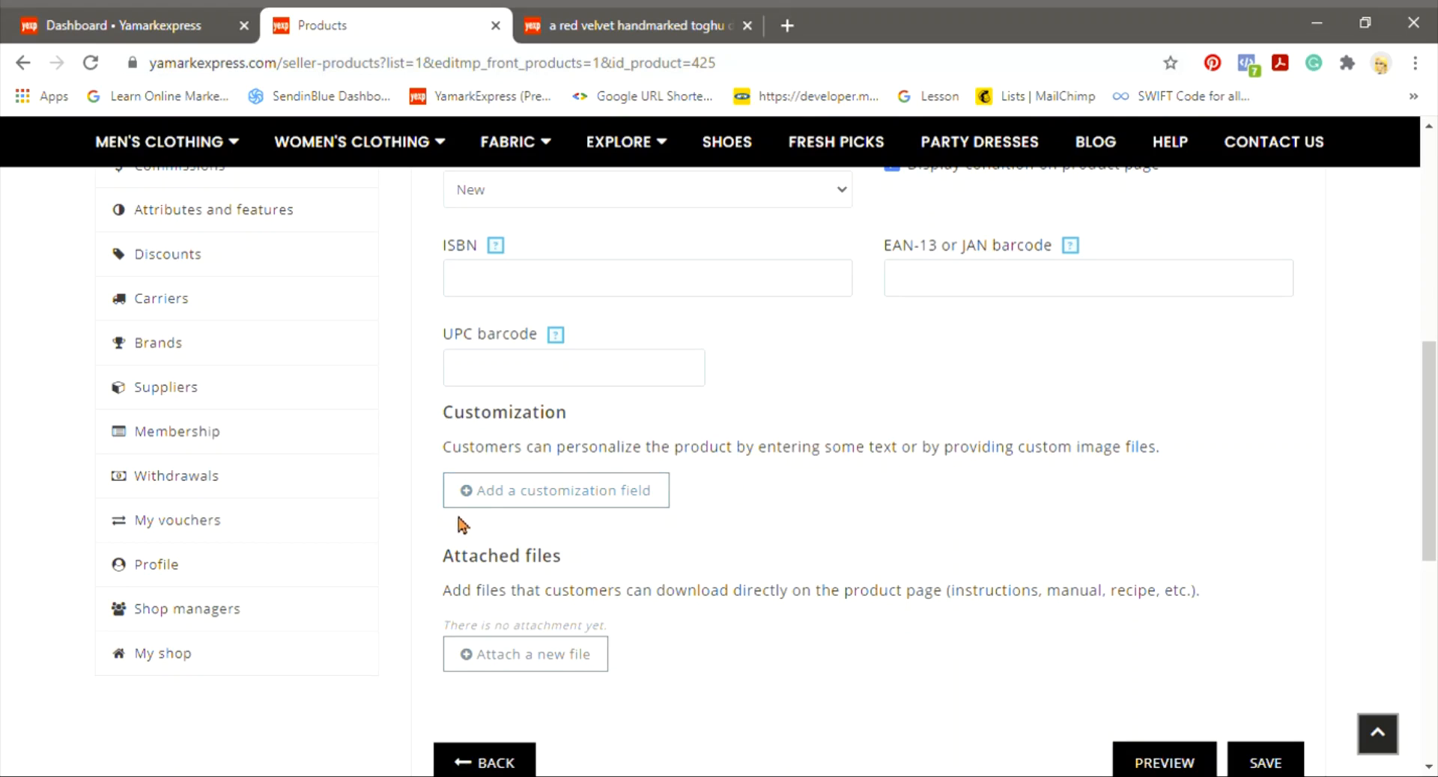
pyautogui.click(544, 510)
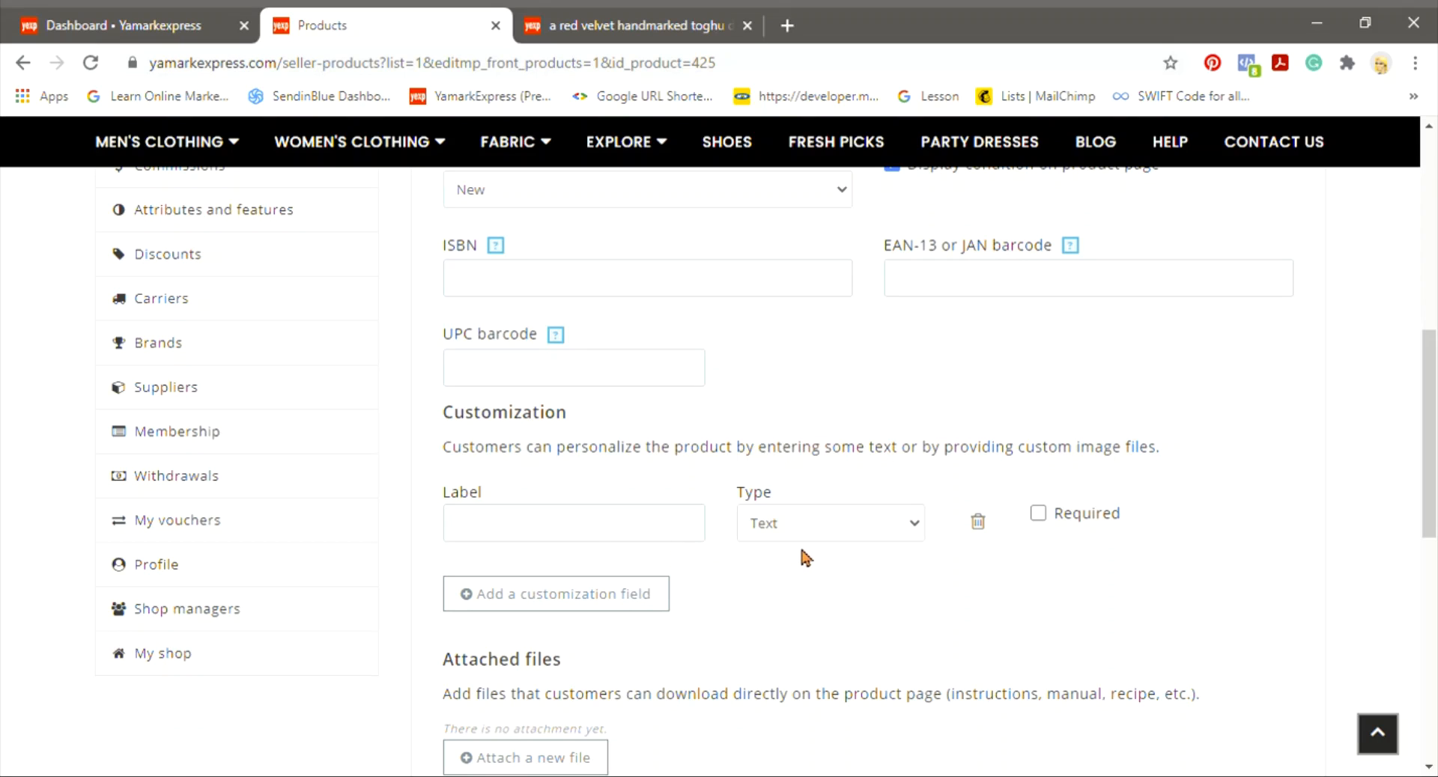
pyautogui.scroll(-3, 802, 557)
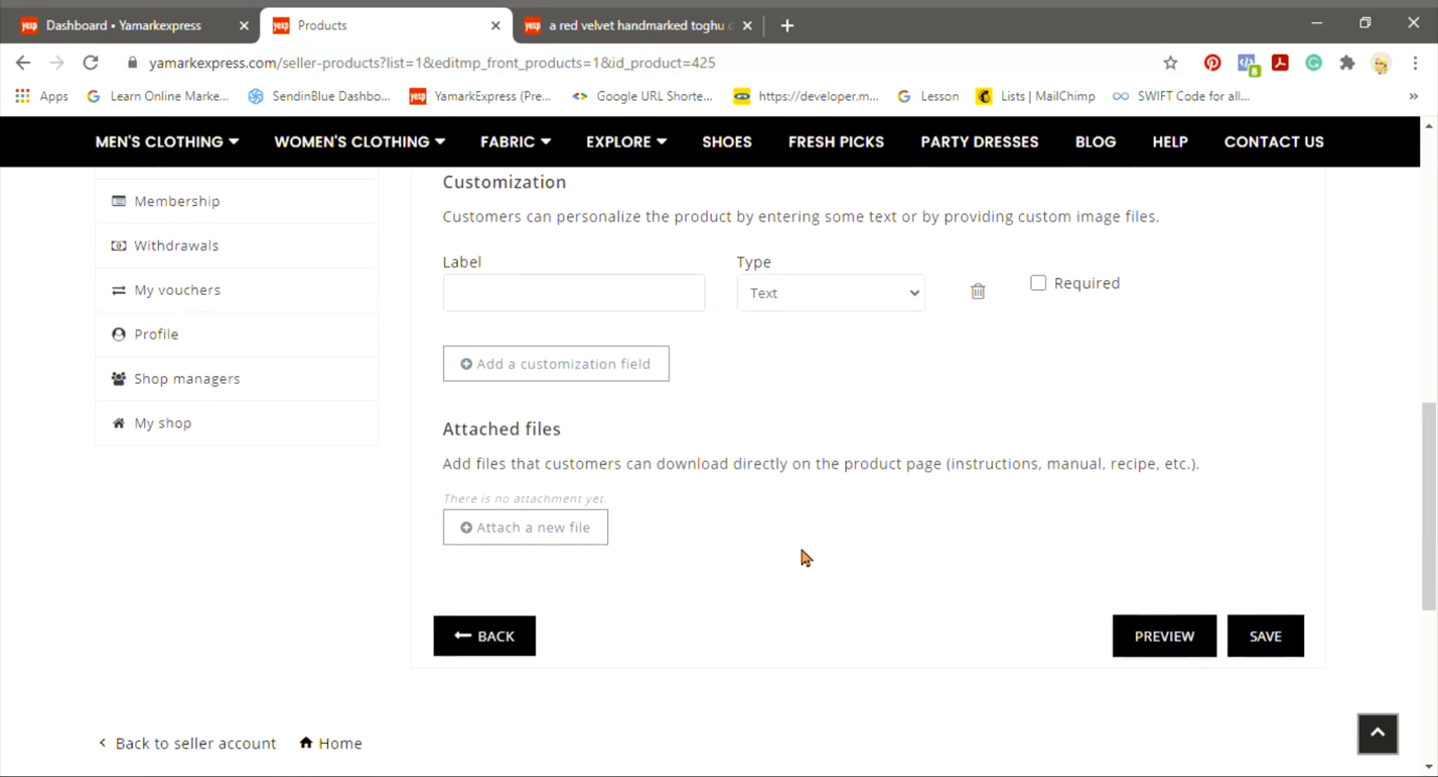
pyautogui.scroll(2, 802, 557)
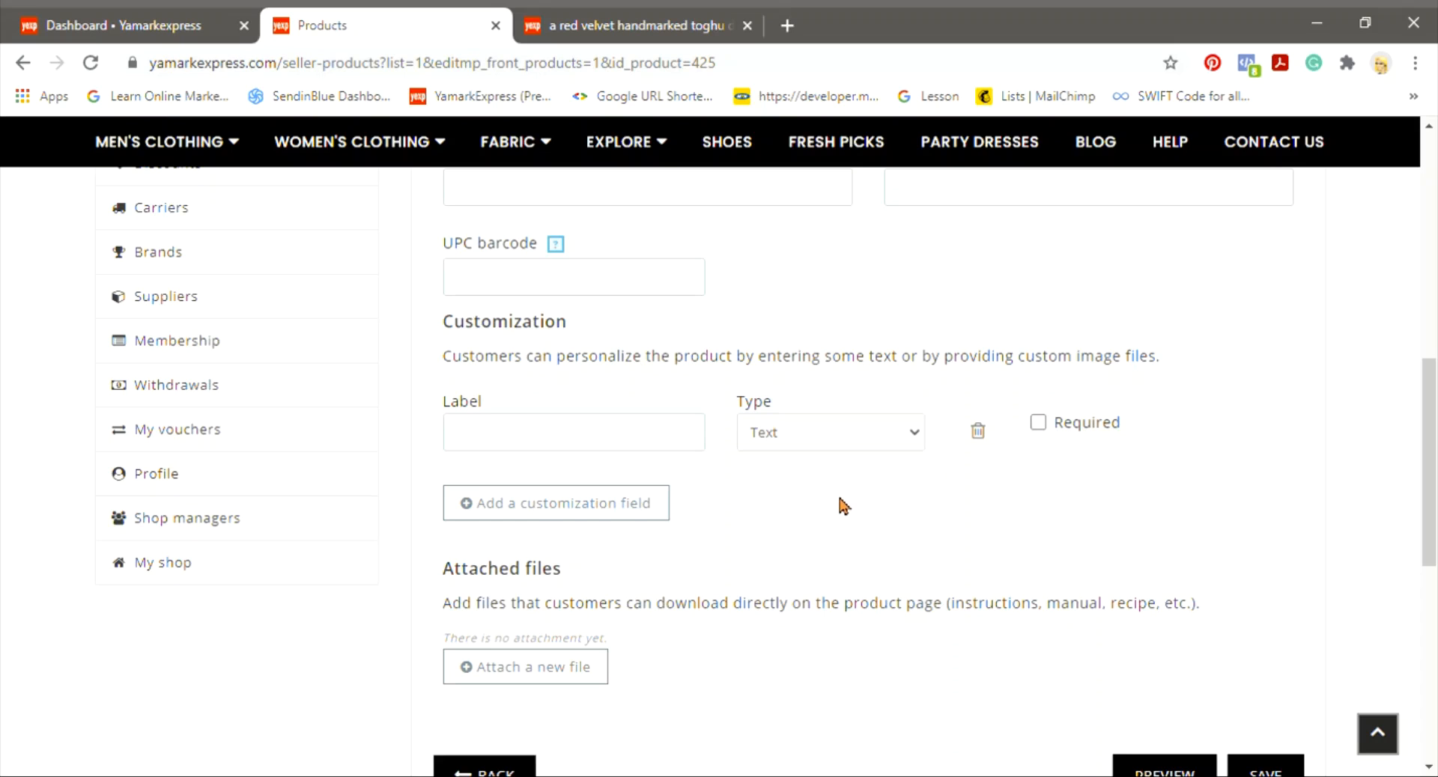
pyautogui.scroll(-3, 841, 506)
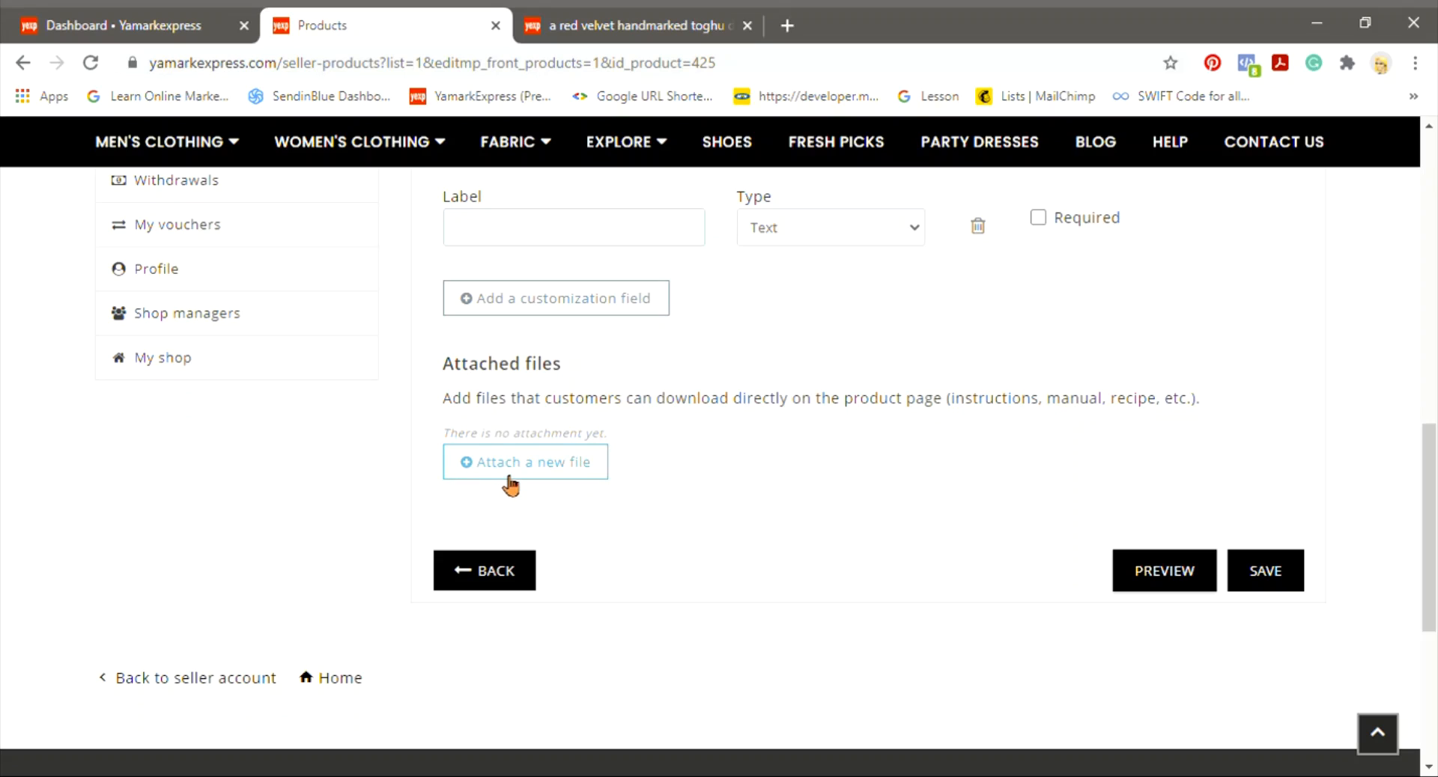
# Step: Review the dress's options and try to save the product with the customization label left blank
pyautogui.scroll(7, 1206, 516)
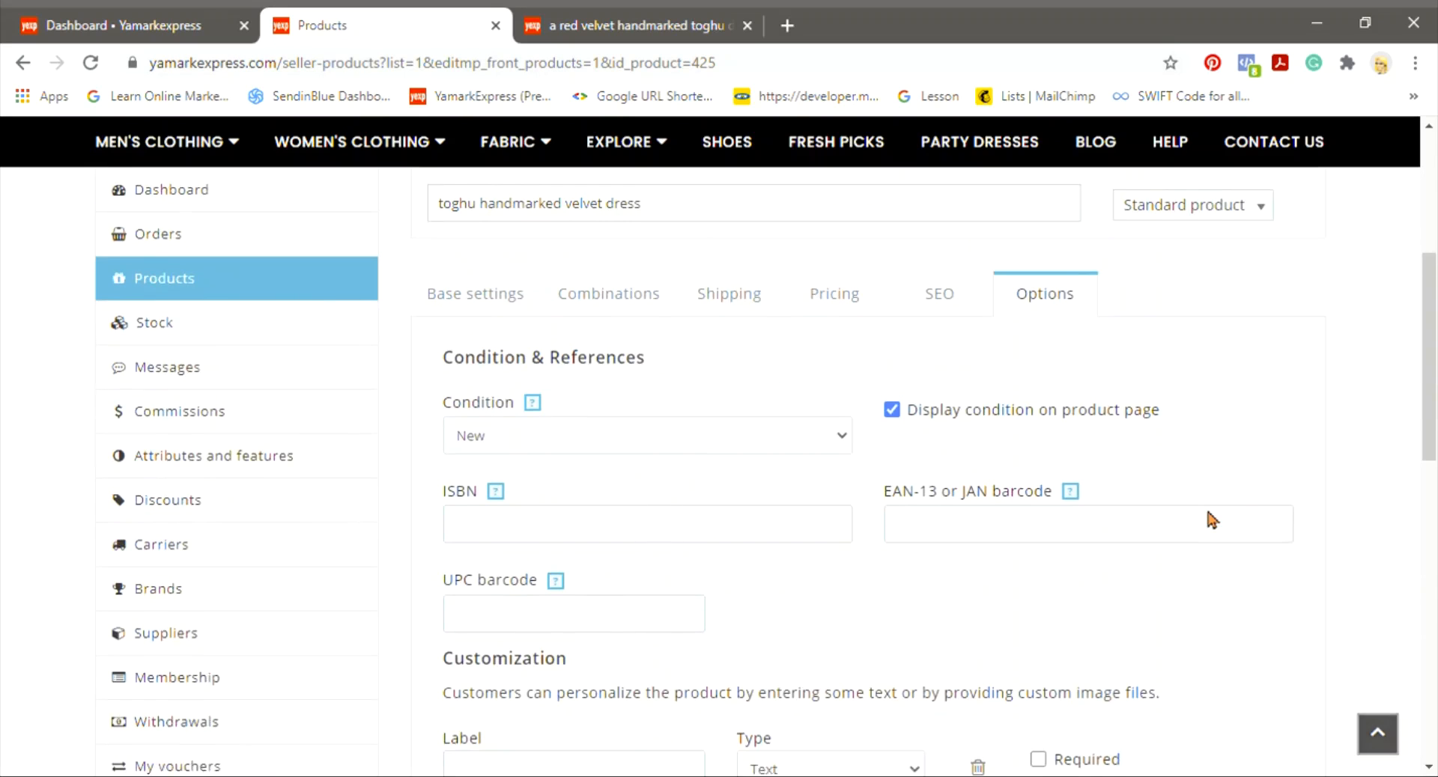
pyautogui.scroll(2, 1217, 523)
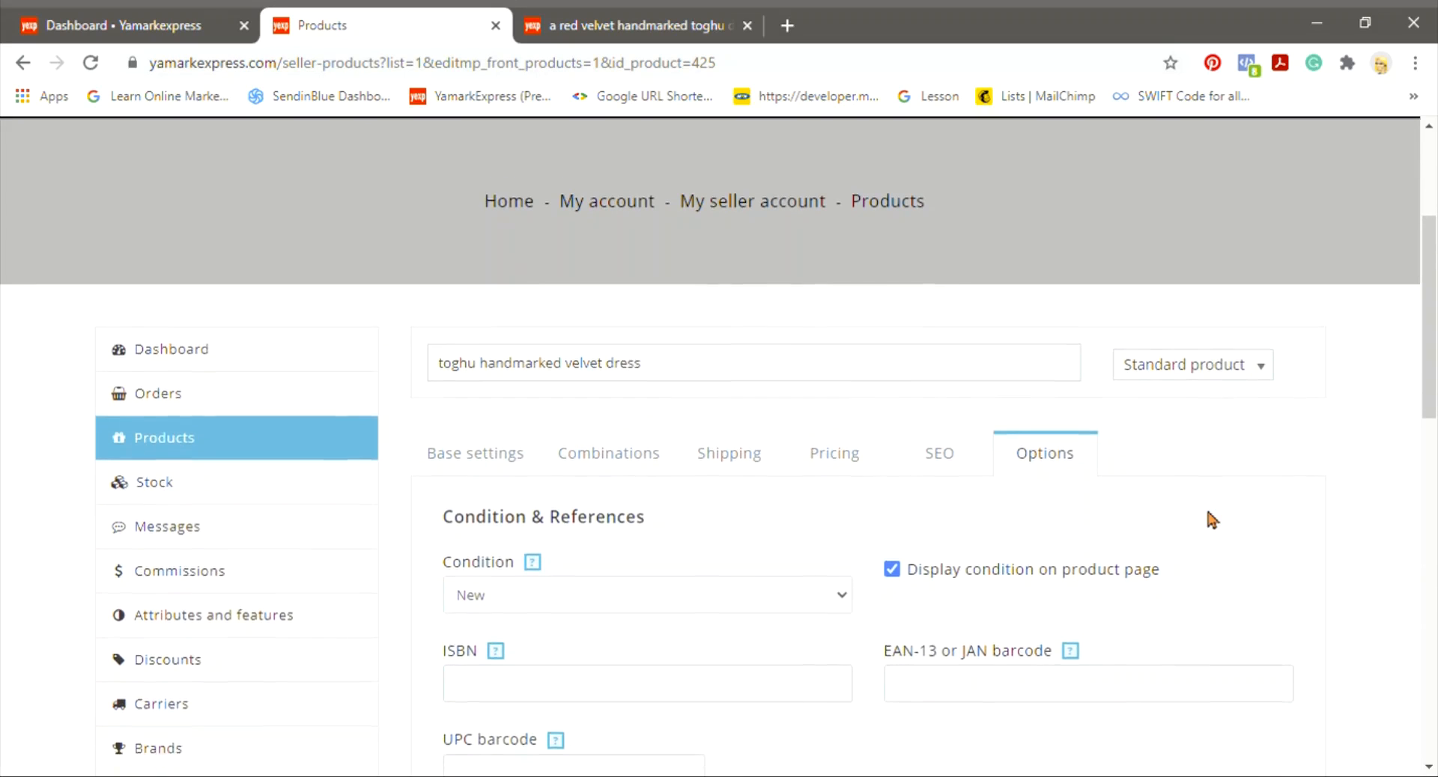
pyautogui.scroll(-9, 1207, 518)
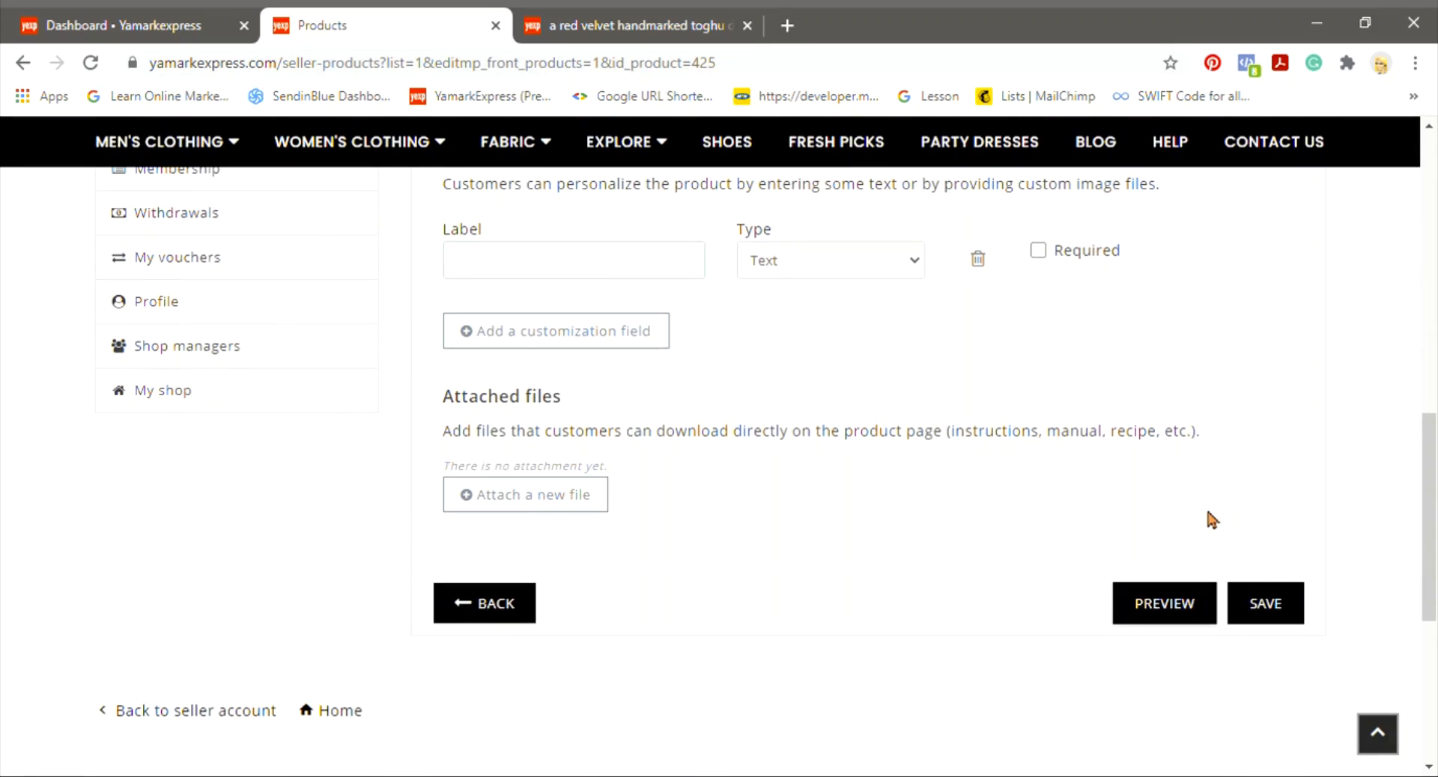
pyautogui.click(1293, 609)
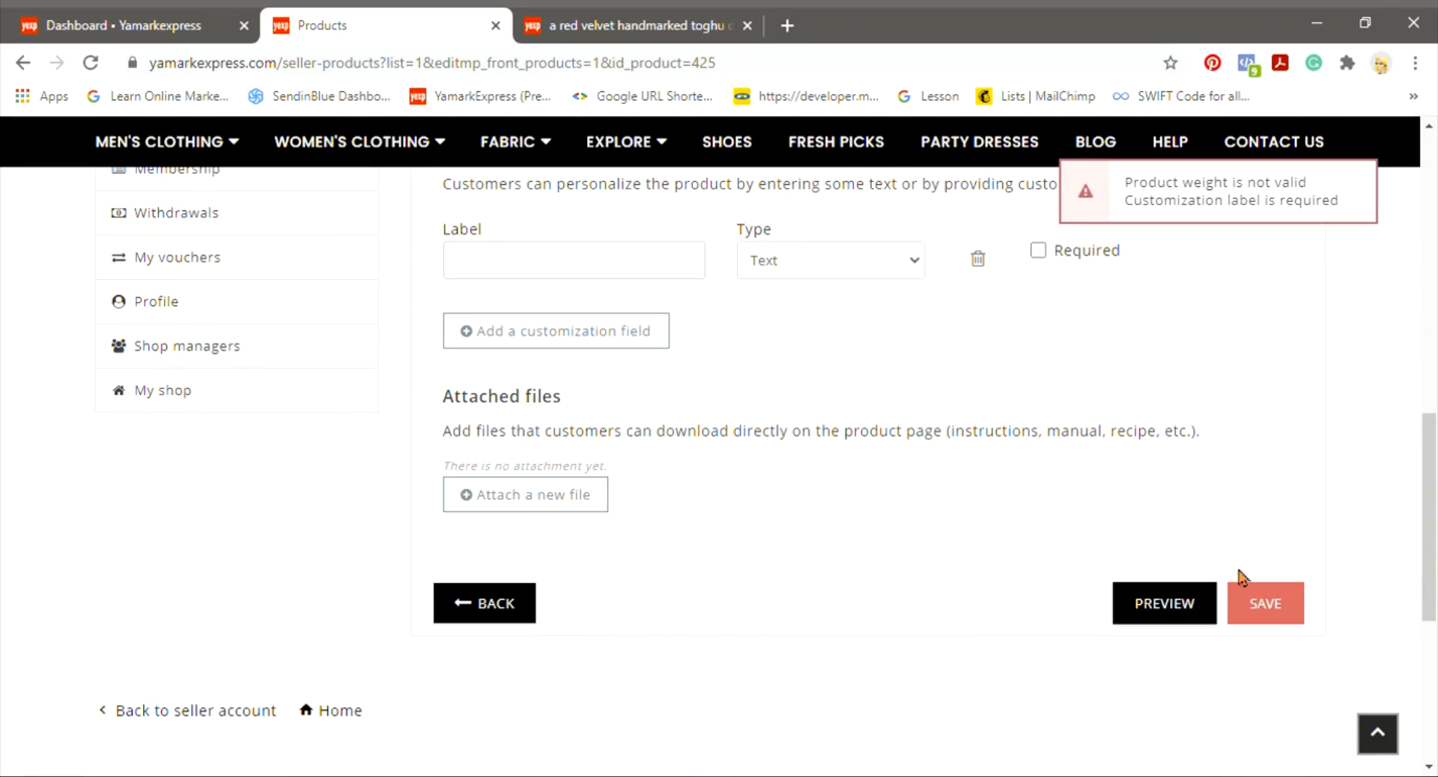
# Step: Delete the blank customization field from the dress's options and confirm the deletion
pyautogui.scroll(4, 1188, 546)
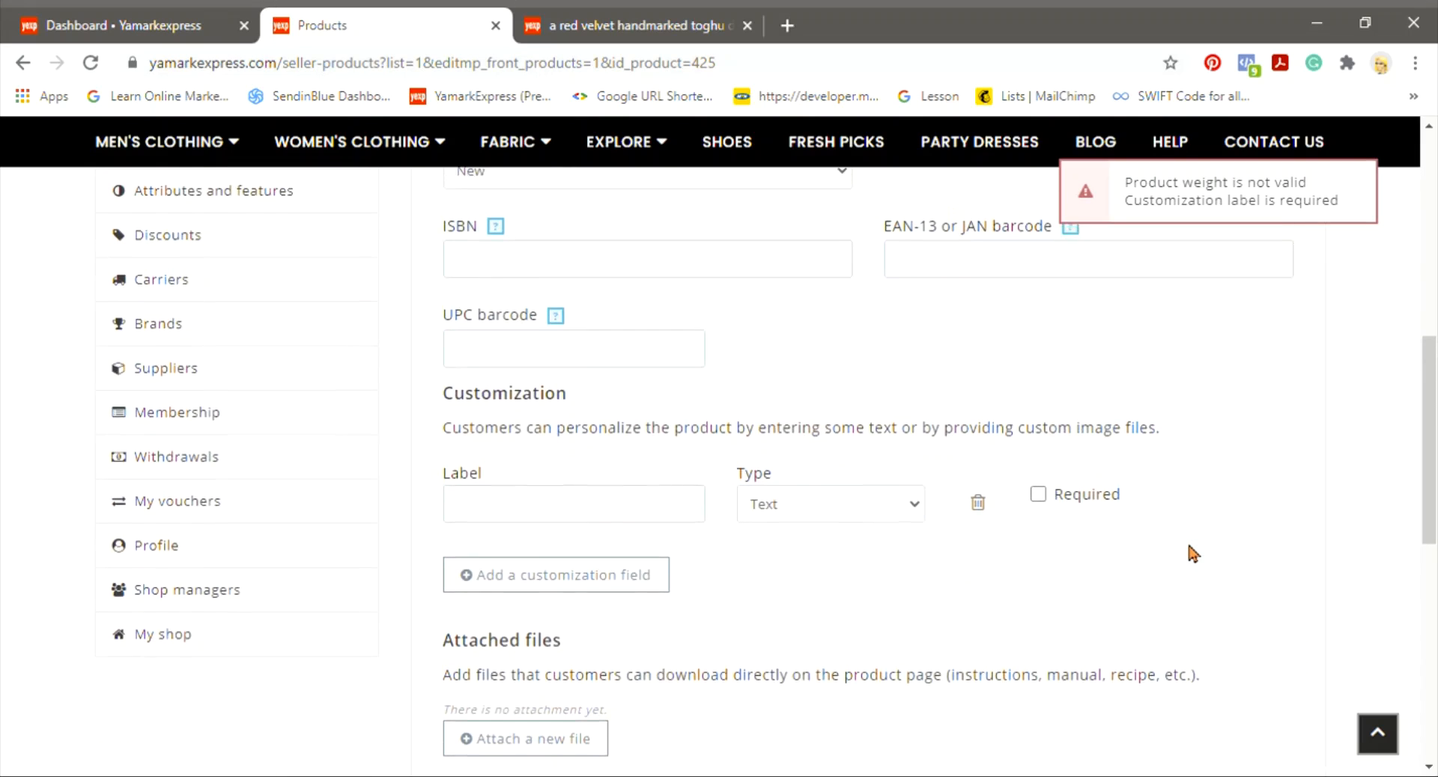
pyautogui.scroll(1, 1191, 550)
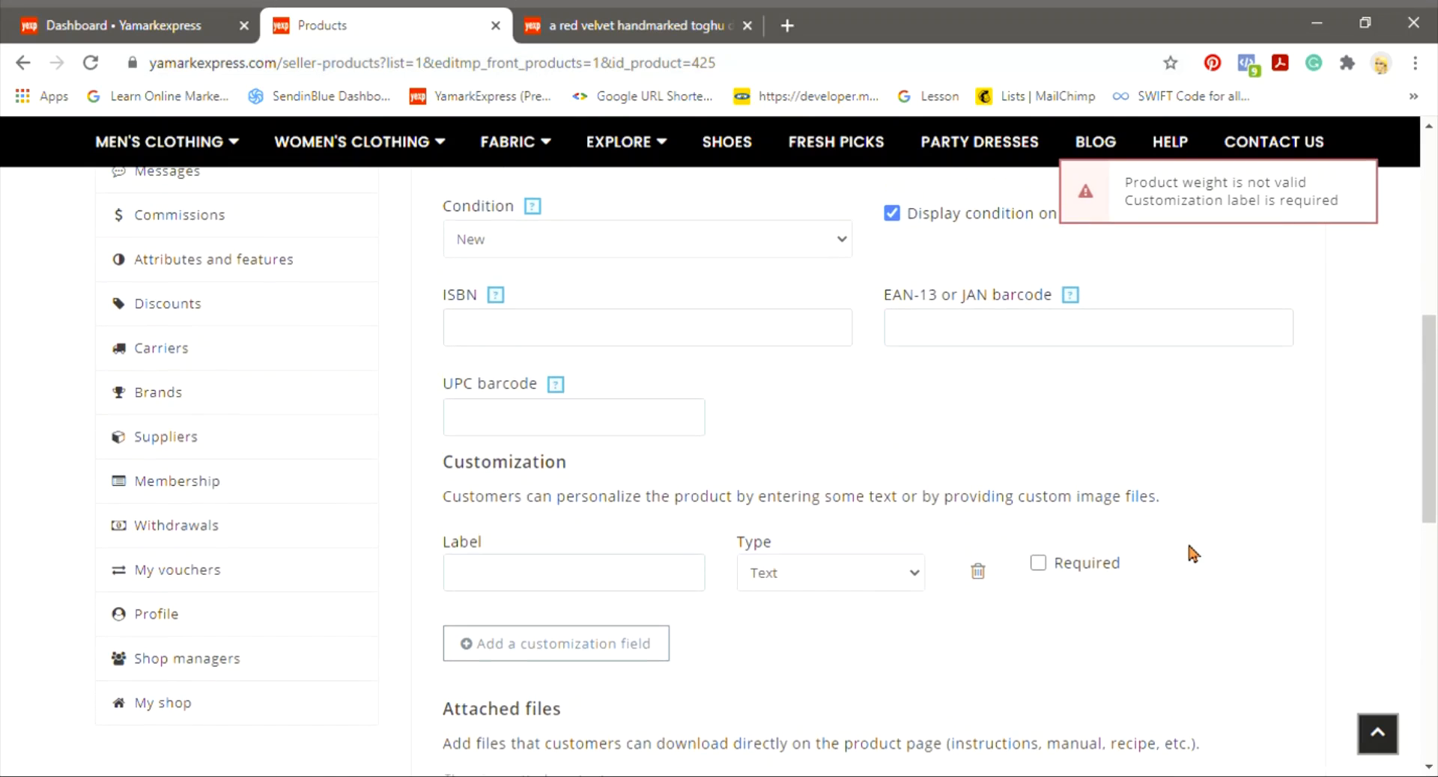
pyautogui.click(978, 572)
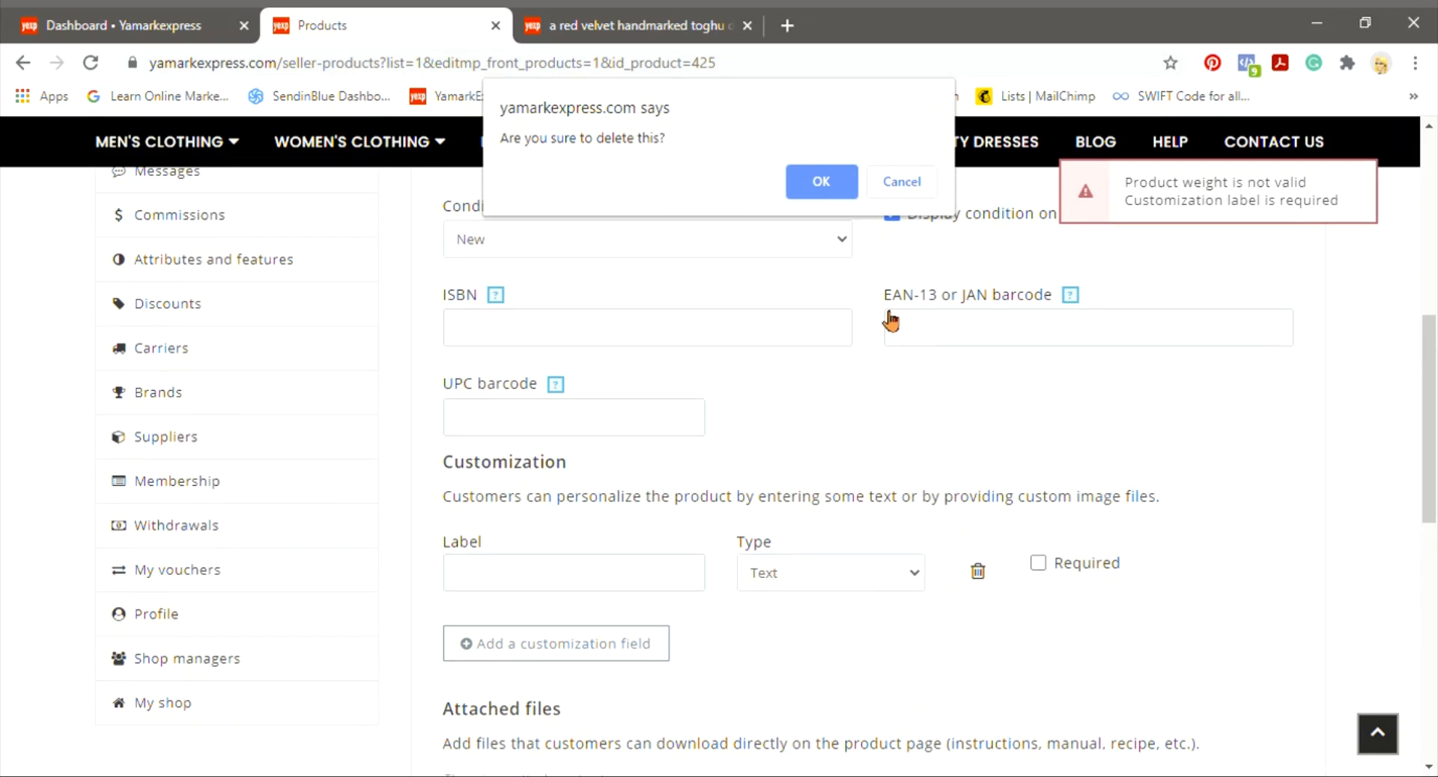
pyautogui.click(822, 181)
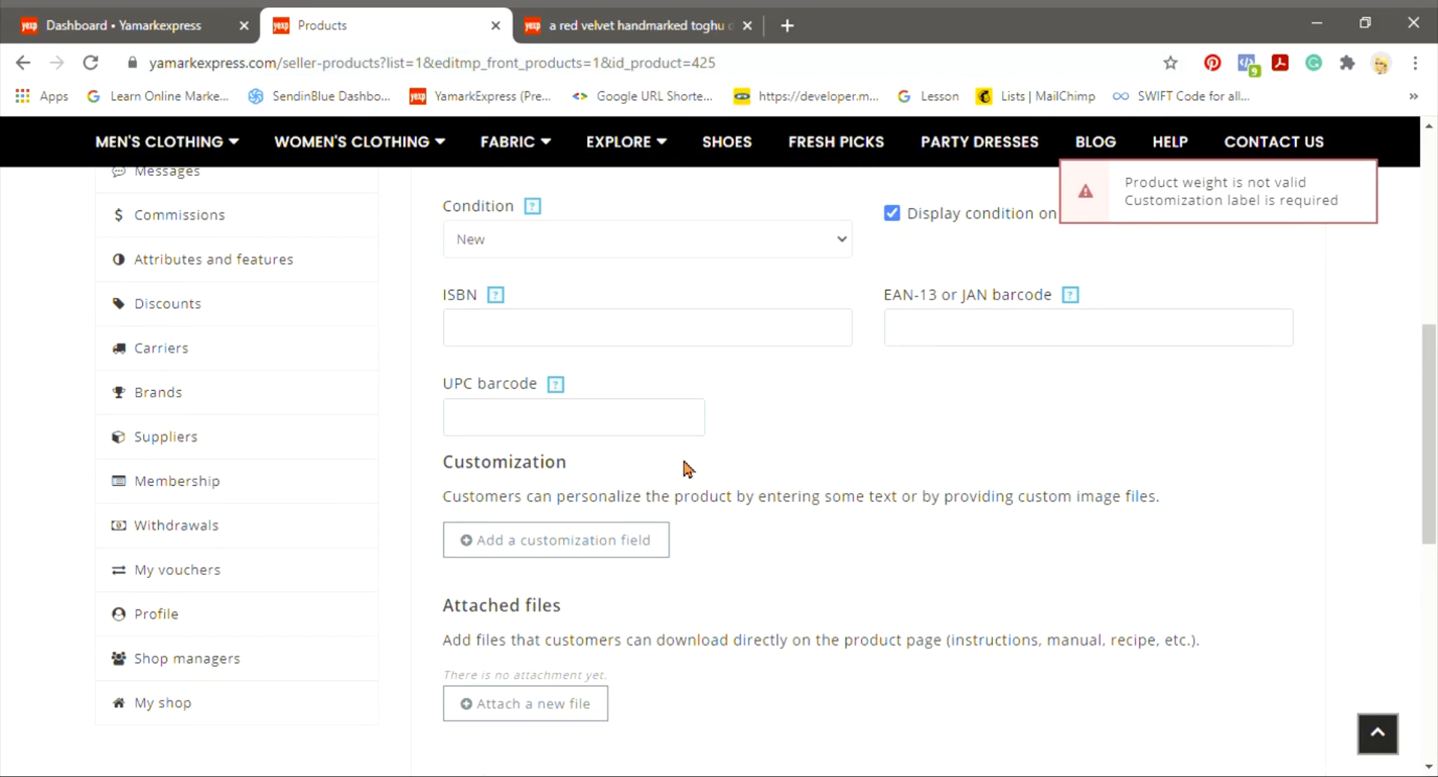
# Step: Check the package weight in the dress's shipping settings and save the product
pyautogui.scroll(4, 681, 468)
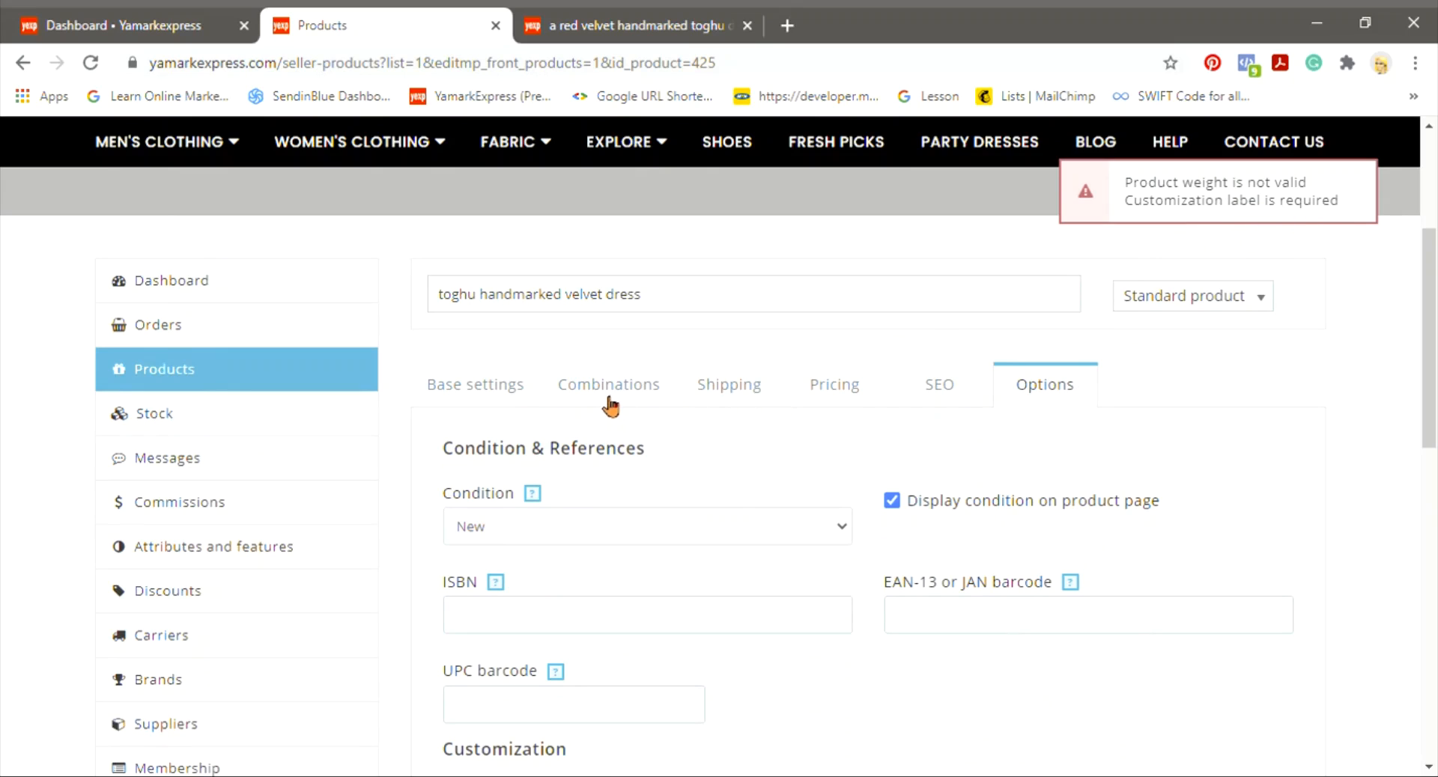
pyautogui.click(737, 397)
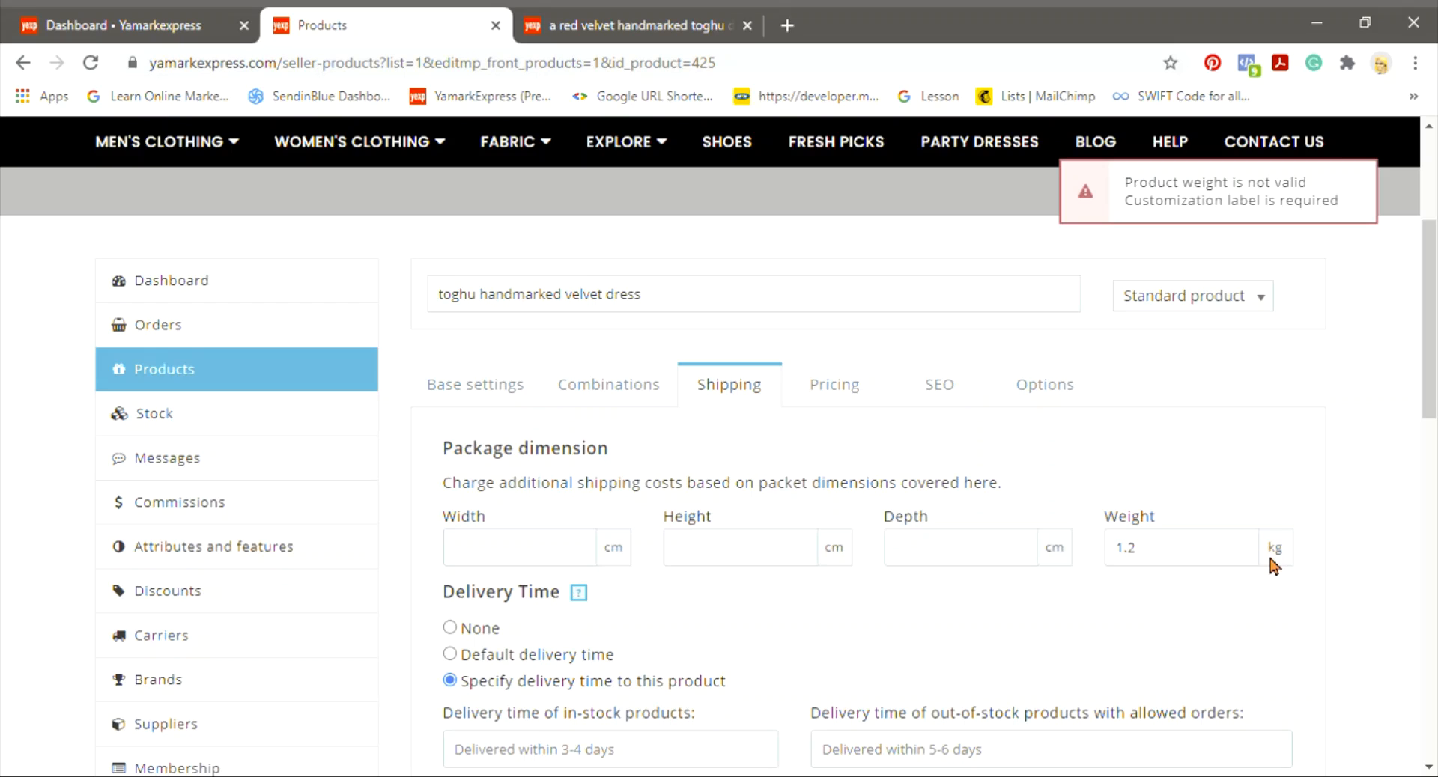
pyautogui.scroll(-7, 1246, 628)
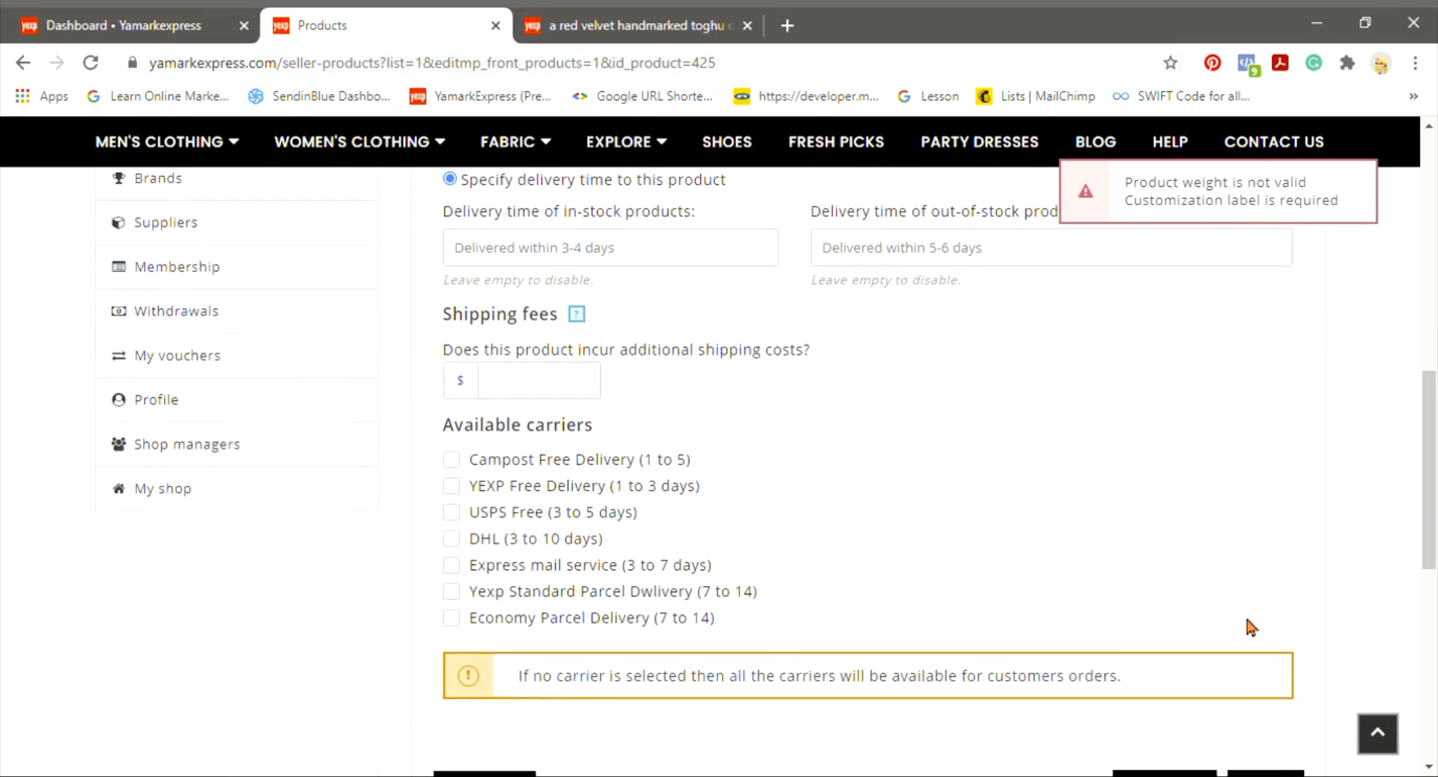
pyautogui.scroll(5, 1245, 628)
pyautogui.scroll(-8, 1243, 613)
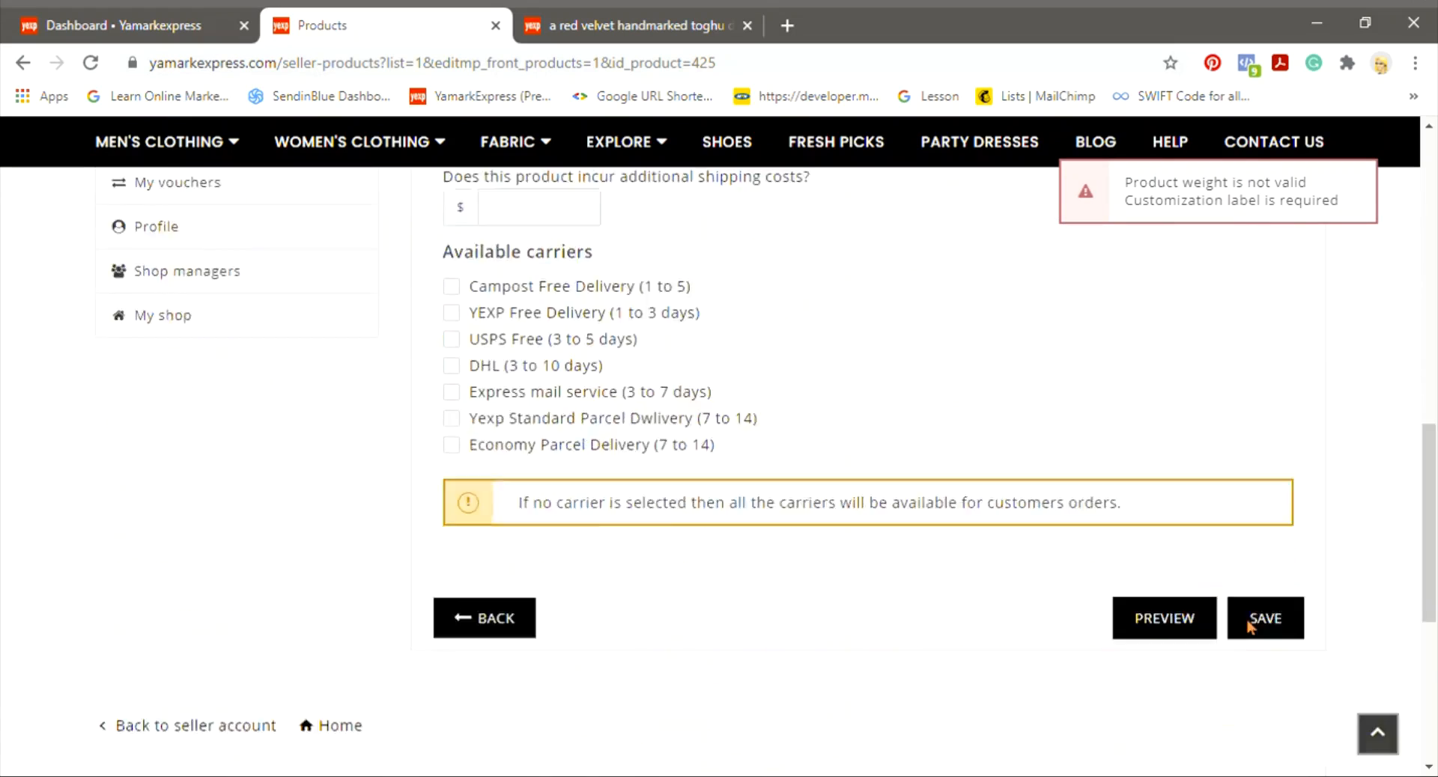
pyautogui.click(1285, 458)
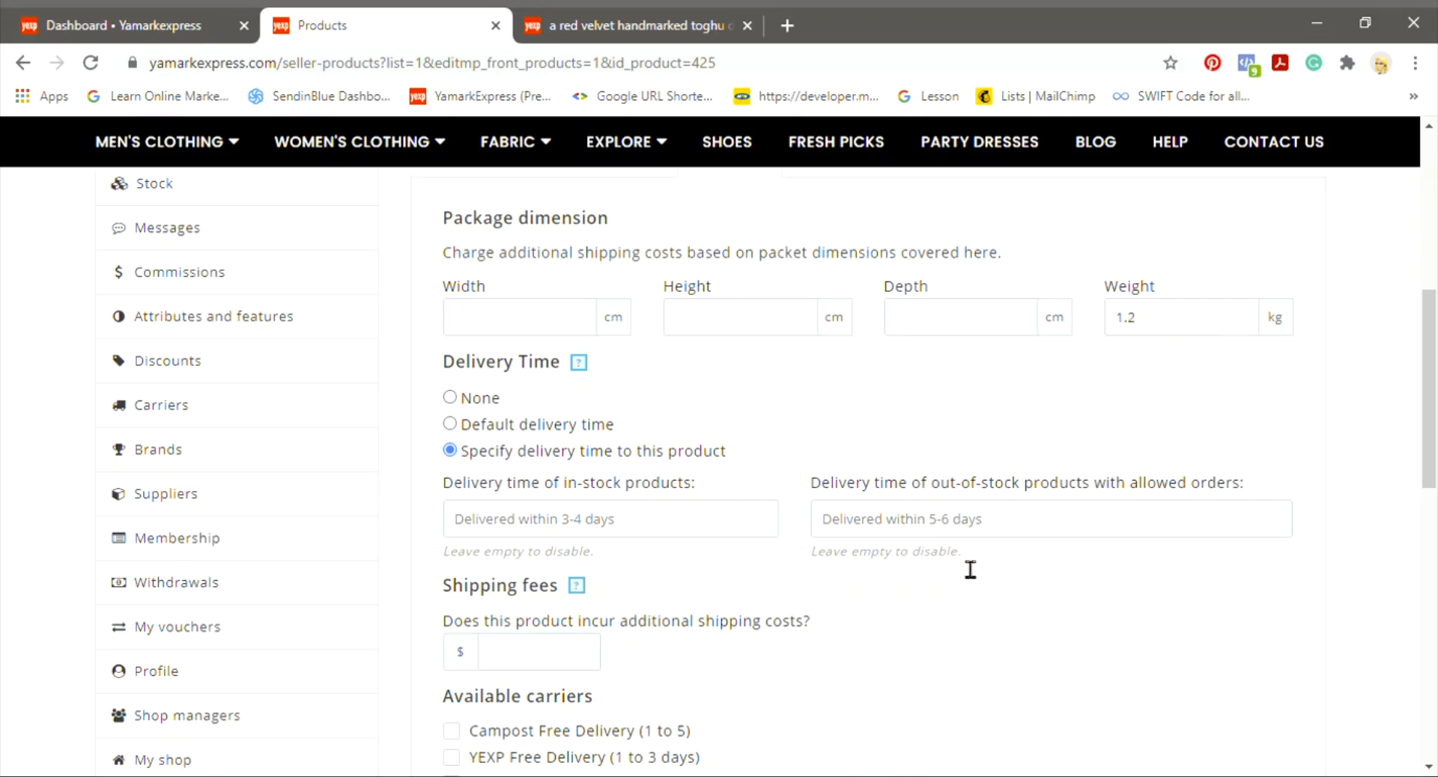
pyautogui.scroll(-5, 966, 567)
pyautogui.scroll(-3, 958, 563)
pyautogui.scroll(9, 953, 569)
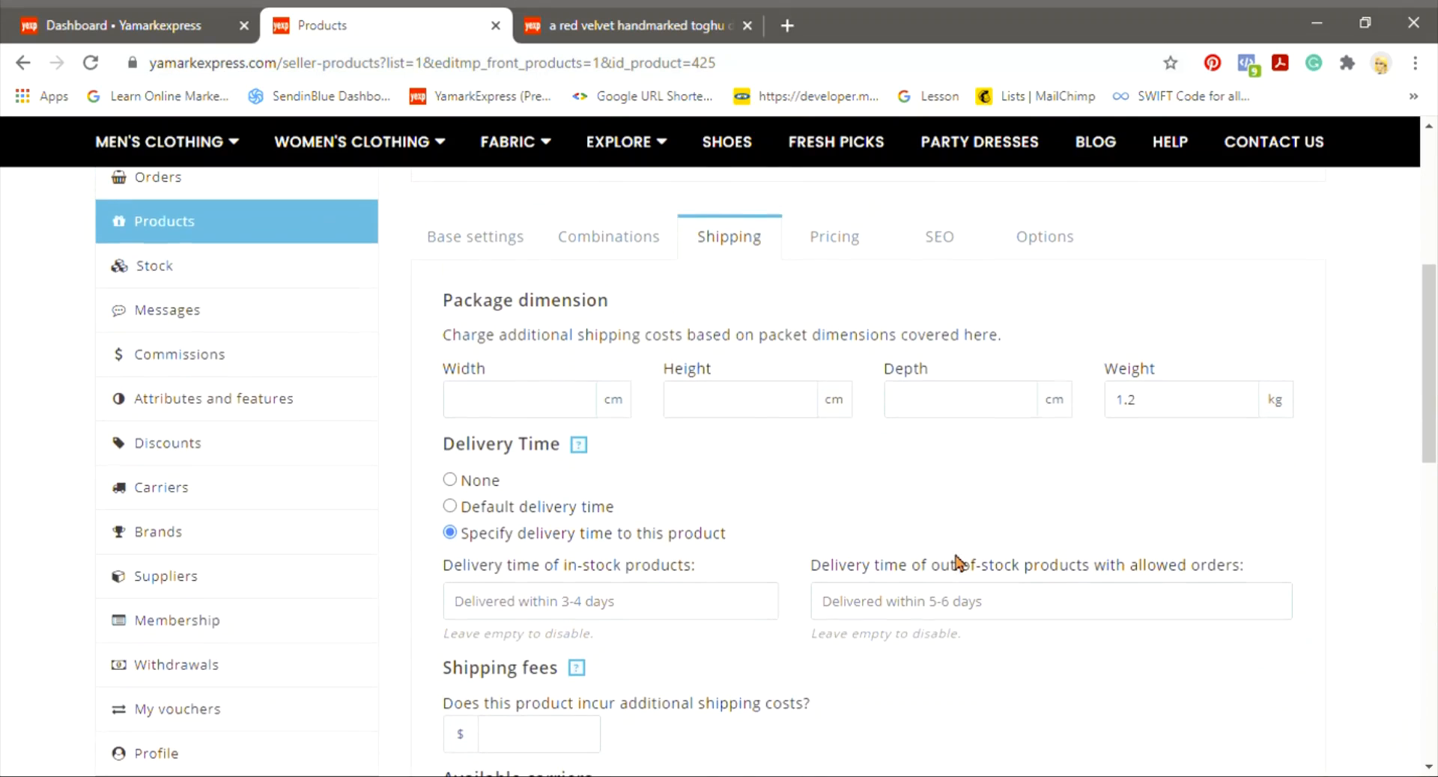
# Step: Return to the seller's product list and open the store page of the toghu handmarked velvet dress
pyautogui.click(147, 236)
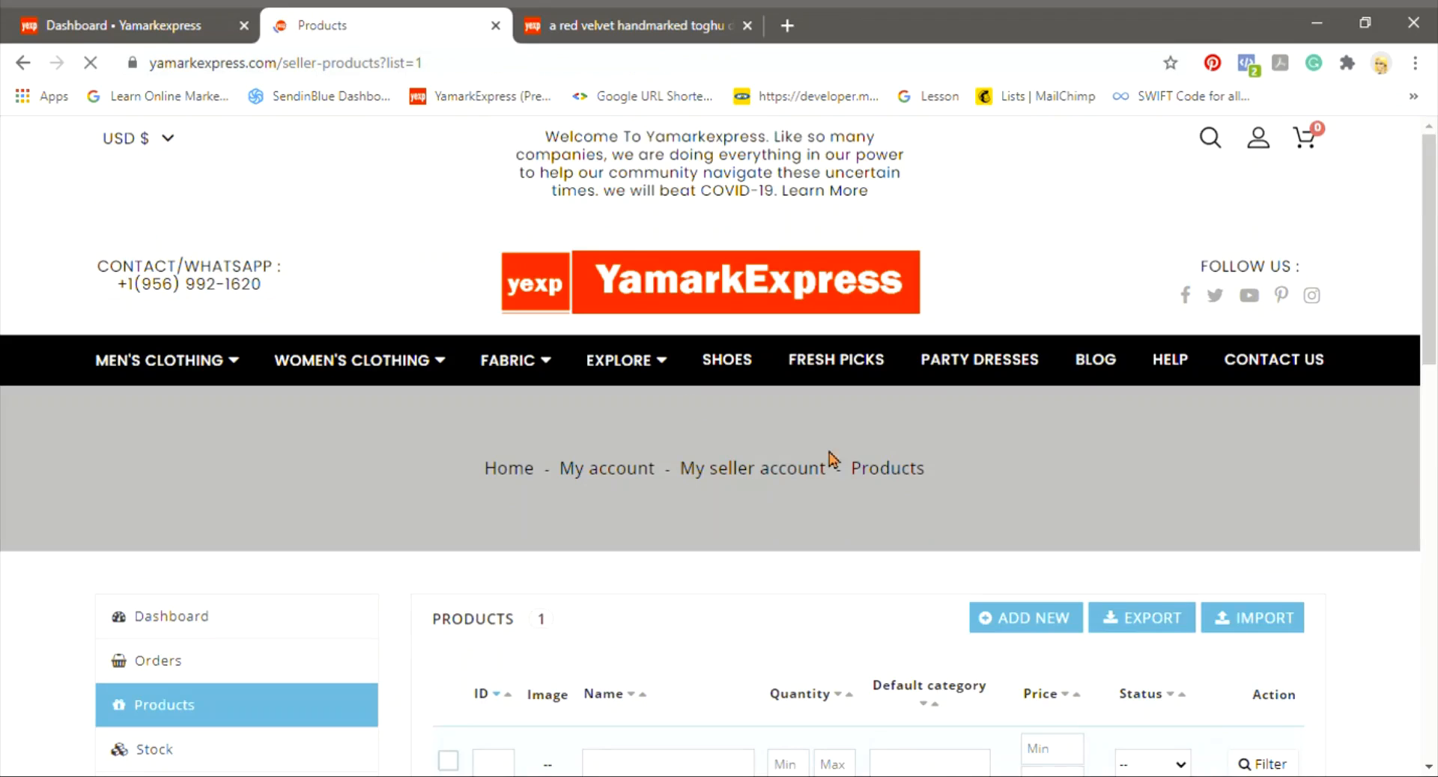
pyautogui.scroll(-7, 844, 462)
pyautogui.scroll(7, 857, 471)
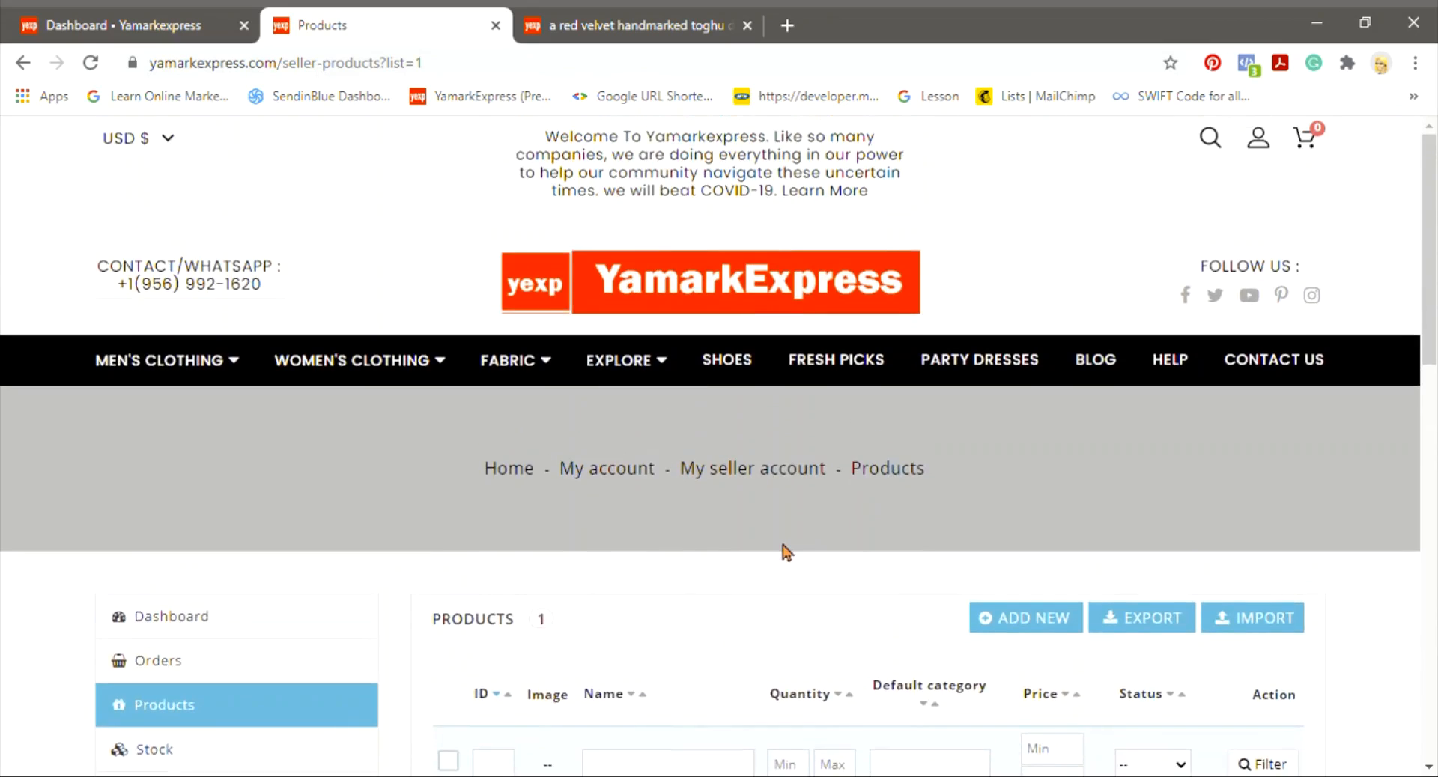
pyautogui.scroll(-5, 783, 549)
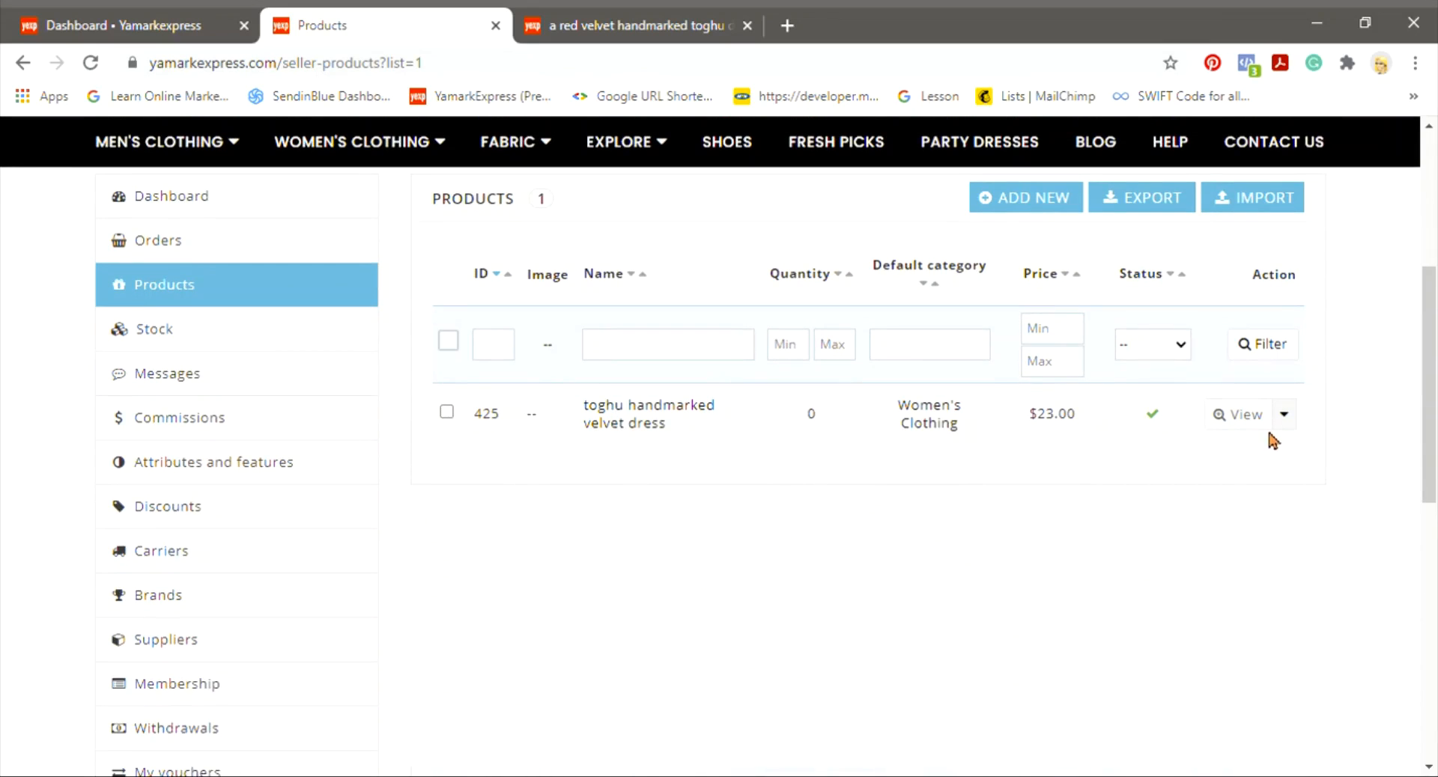
pyautogui.click(642, 422)
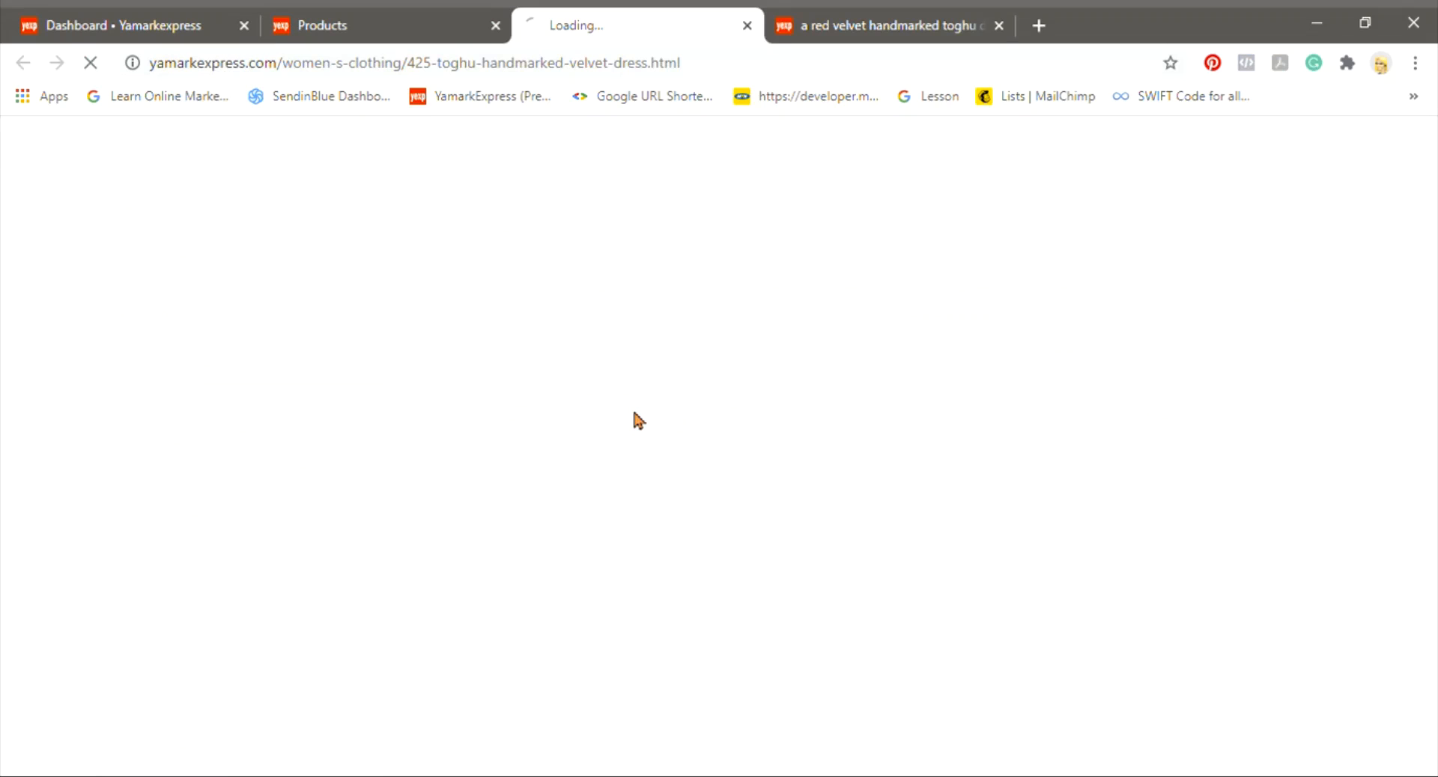
pyautogui.click(367, 12)
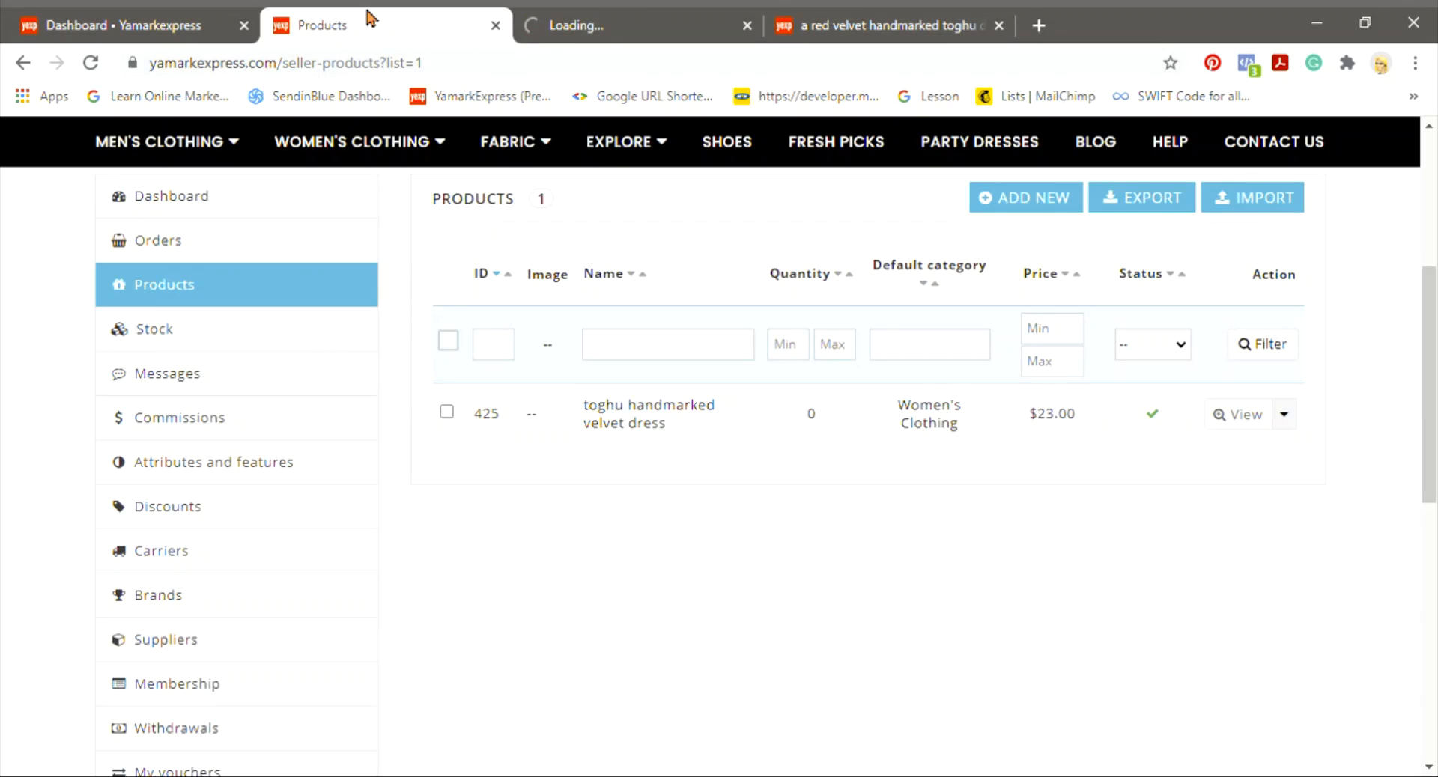
pyautogui.click(620, 30)
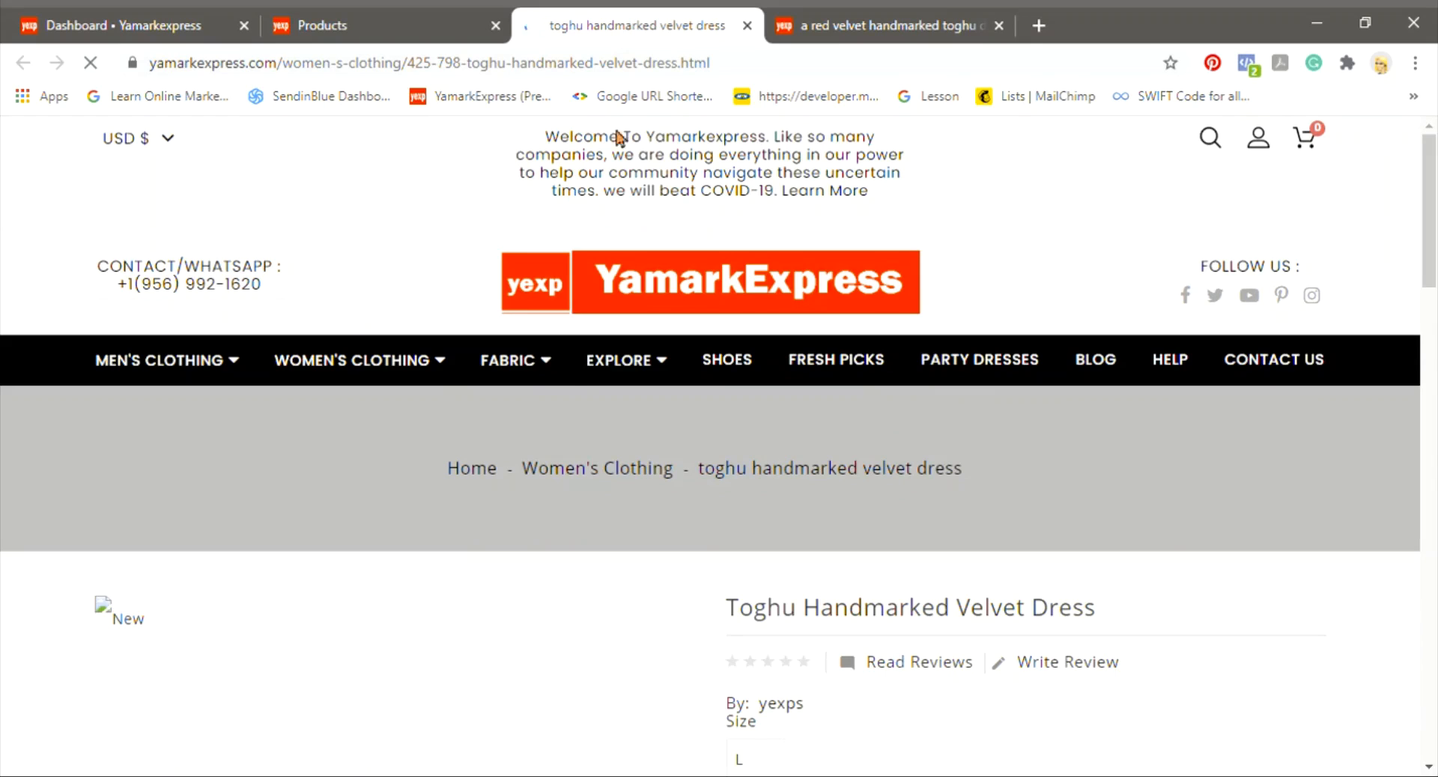
# Step: Examine the dress's store page, including its image, sizes, colors, price, stock status and product details
pyautogui.scroll(-5, 577, 374)
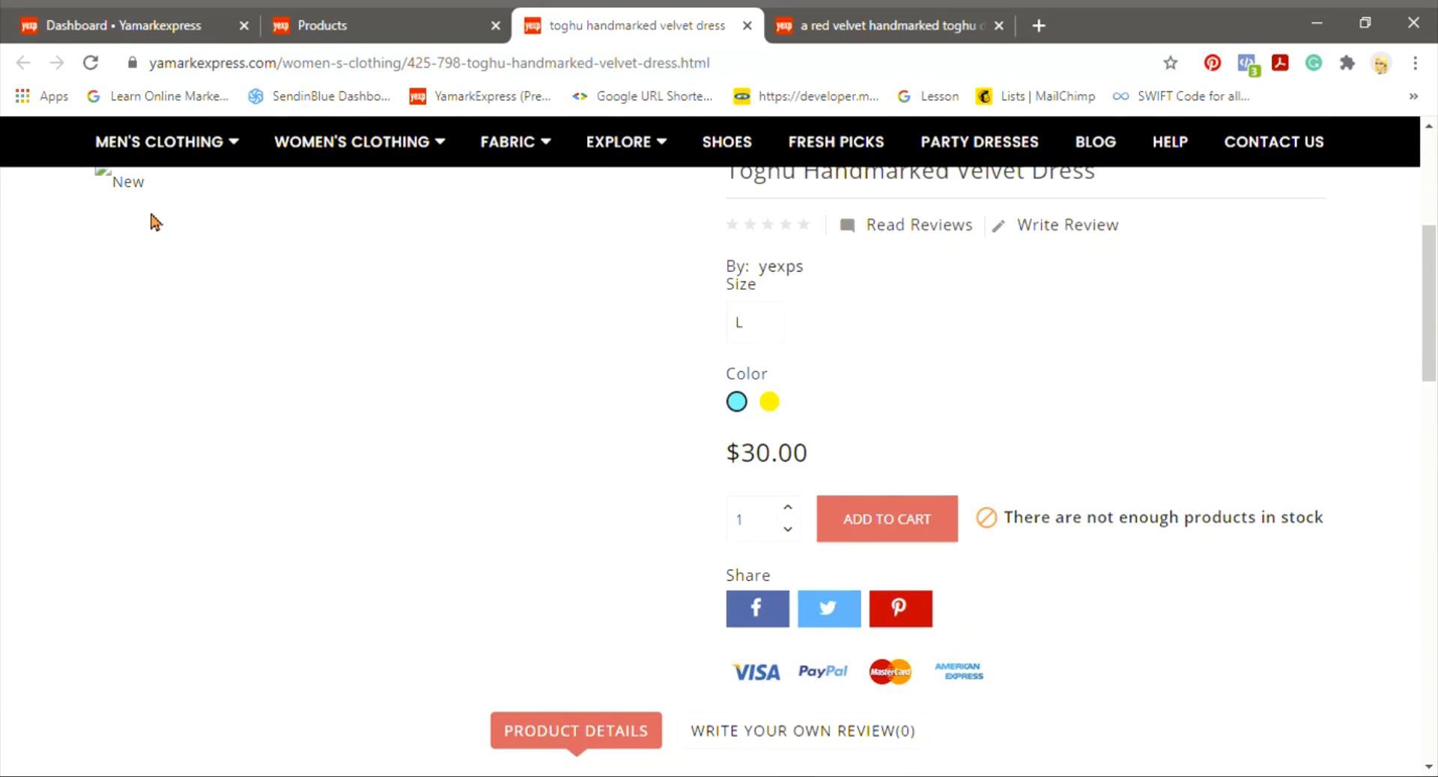
pyautogui.scroll(-3, 533, 468)
pyautogui.scroll(-4, 532, 471)
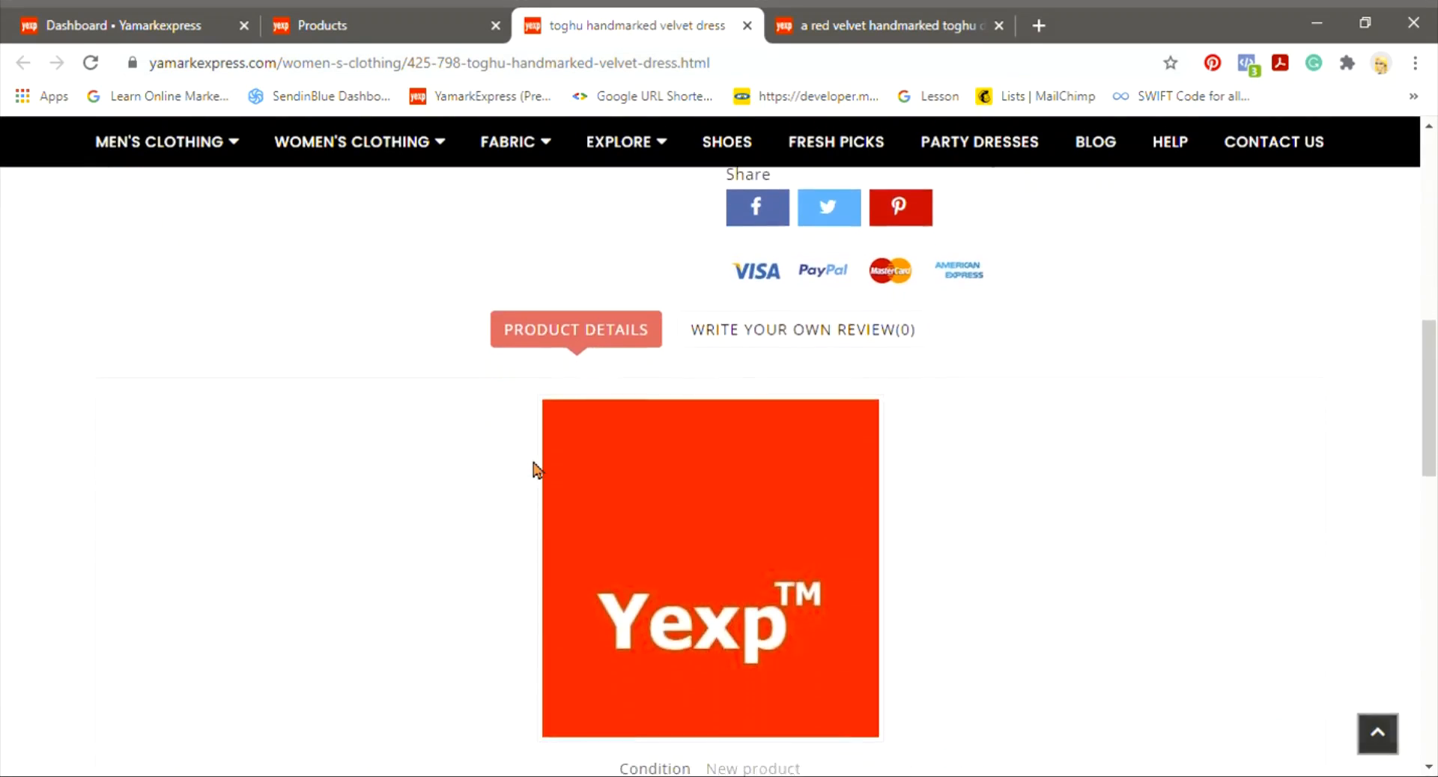
pyautogui.scroll(-6, 533, 471)
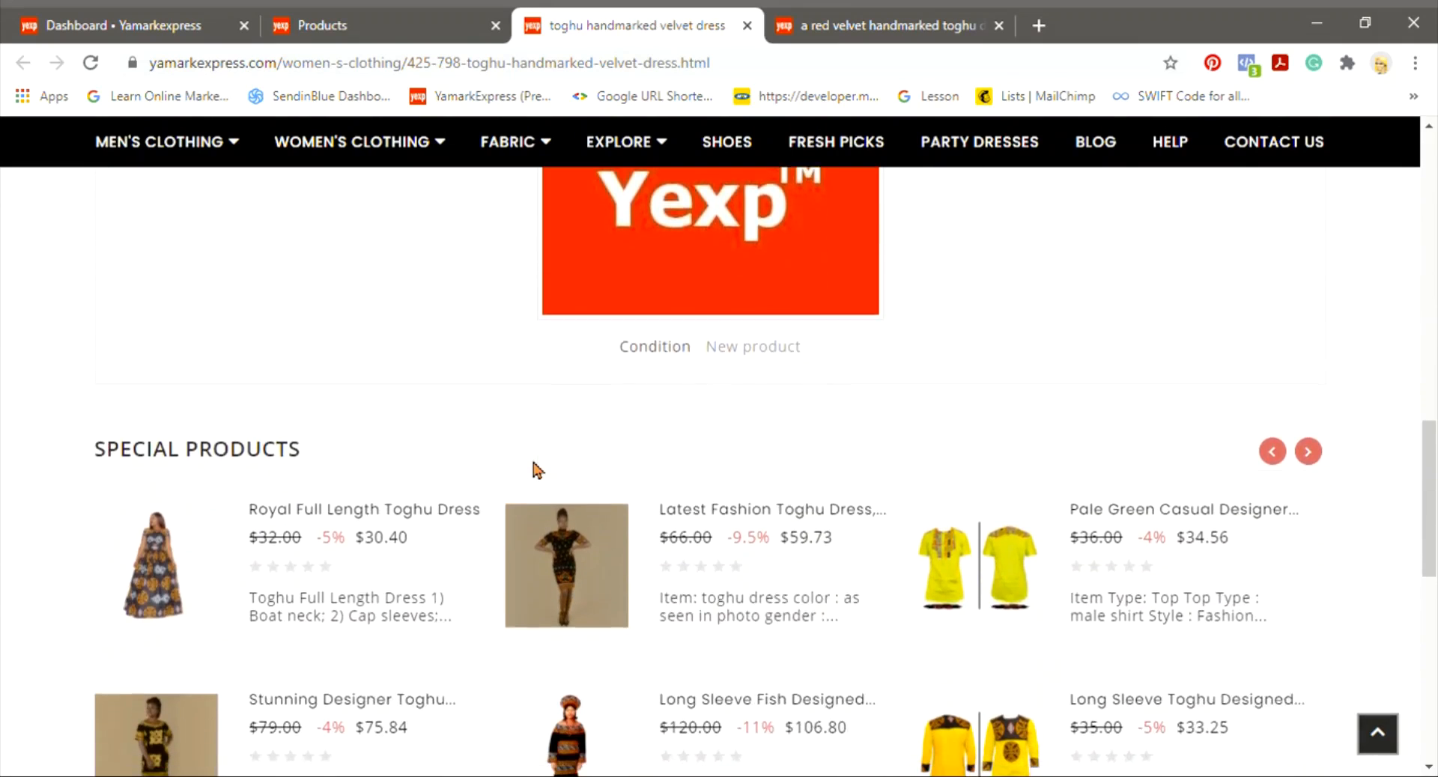
pyautogui.scroll(15, 532, 470)
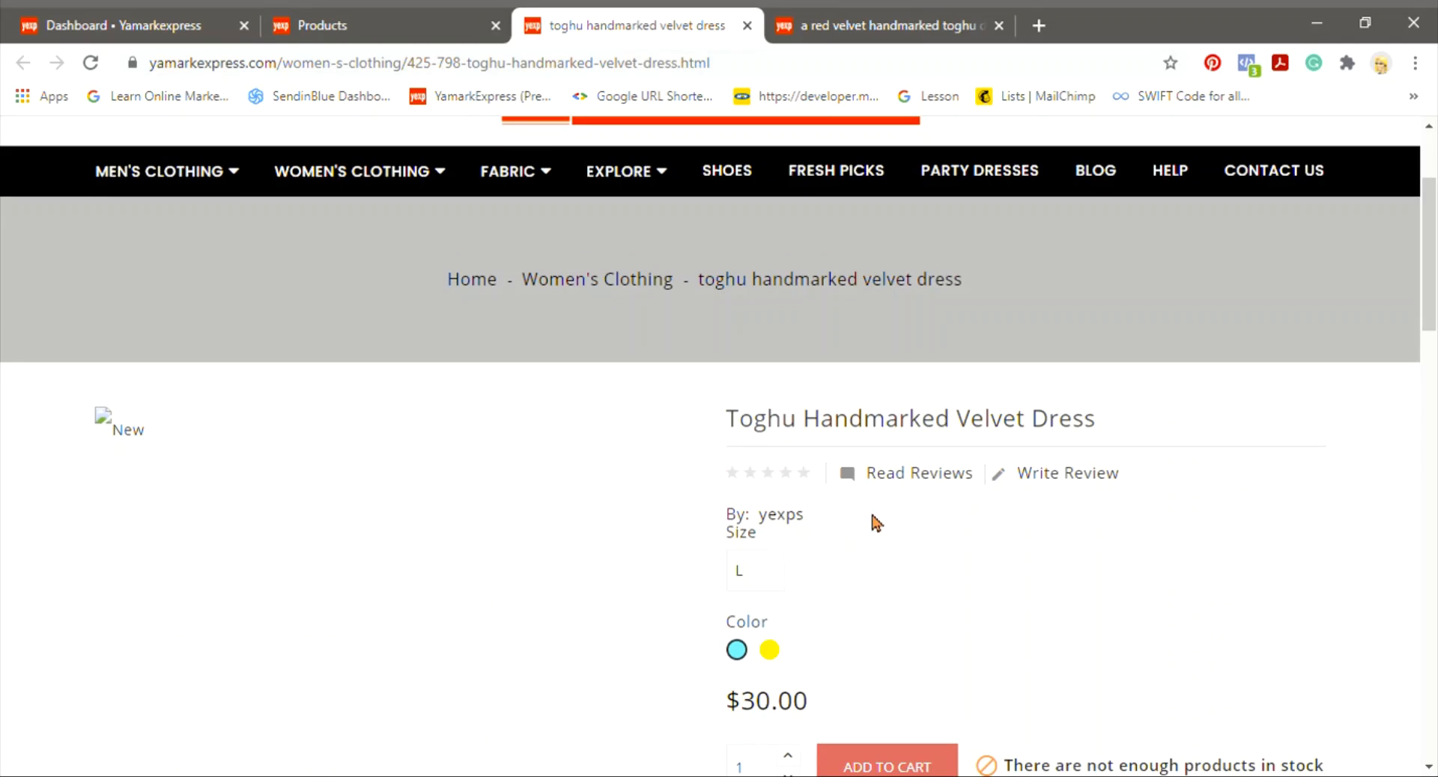
pyautogui.scroll(-1, 874, 522)
pyautogui.scroll(-1, 874, 520)
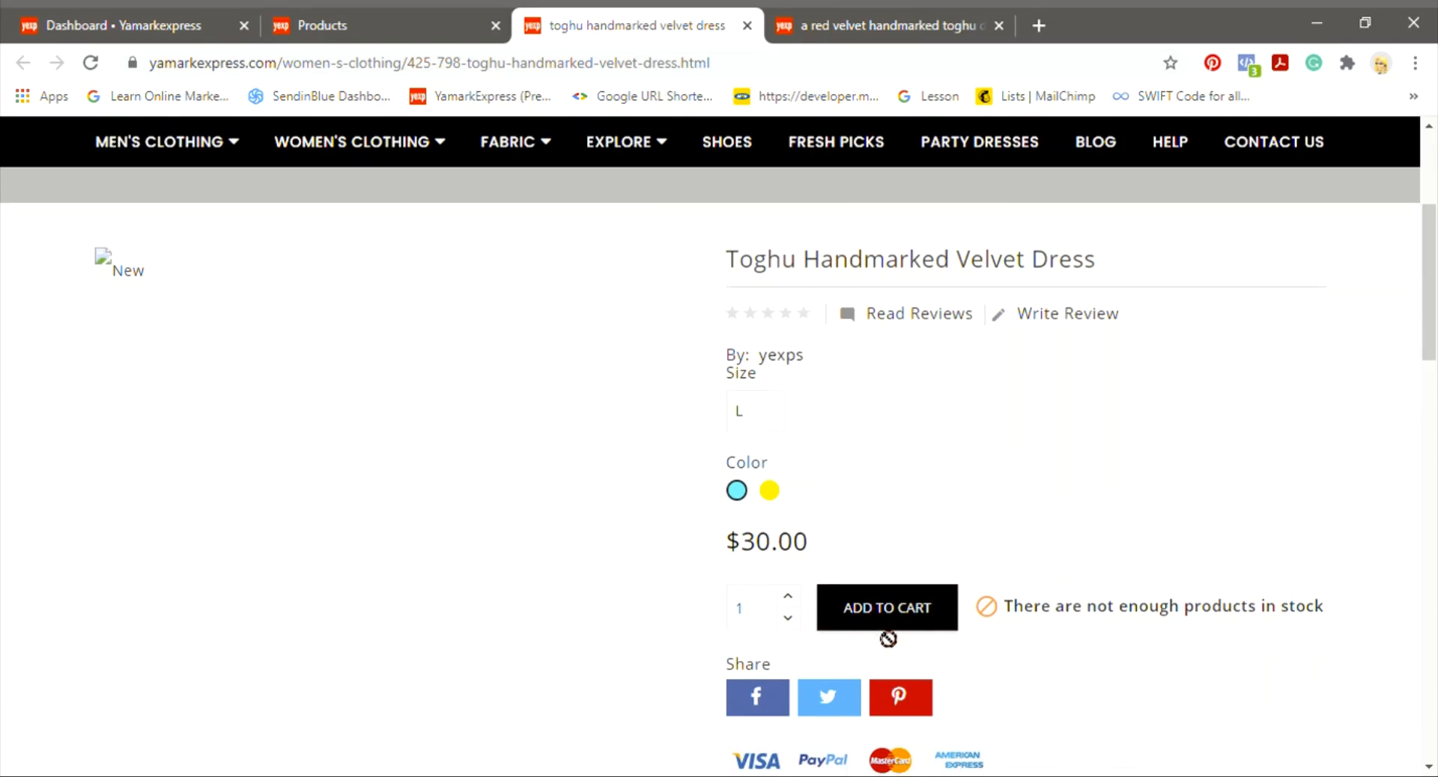
pyautogui.scroll(-2, 889, 635)
pyautogui.scroll(5, 881, 638)
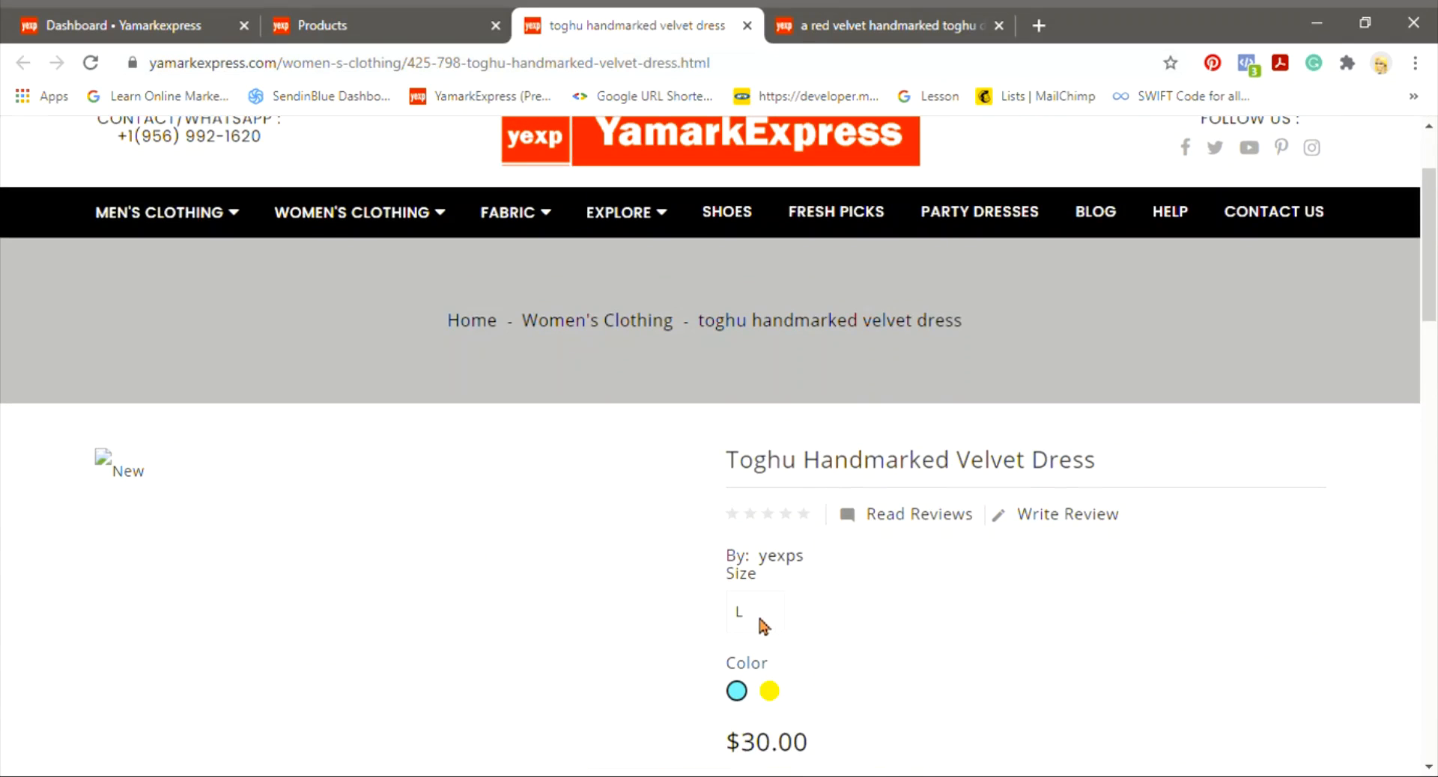
# Step: Select size M and a quantity of 3 on the dress's store page, review it and return to the product list
pyautogui.click(750, 662)
pyautogui.scroll(-1, 764, 674)
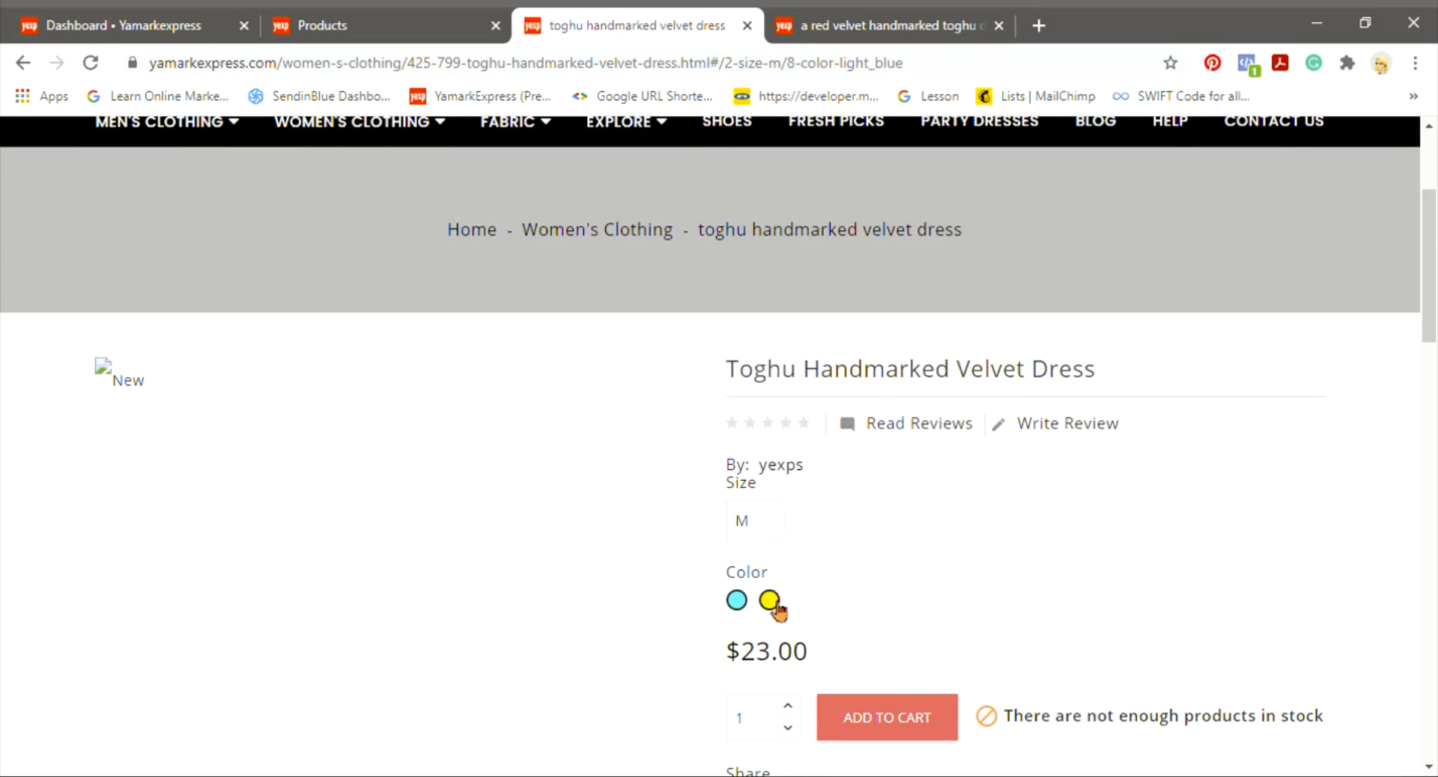
pyautogui.scroll(-2, 807, 603)
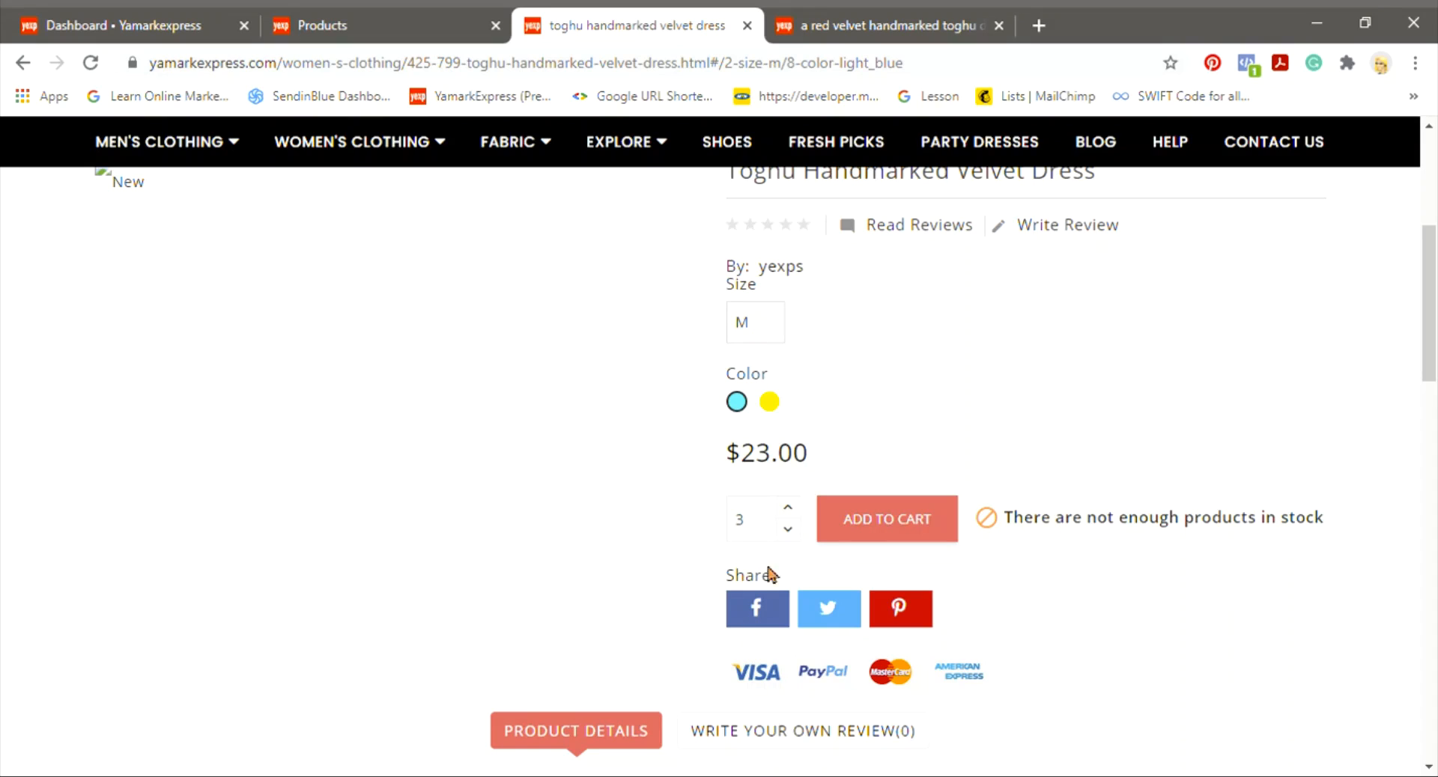
pyautogui.scroll(-3, 652, 585)
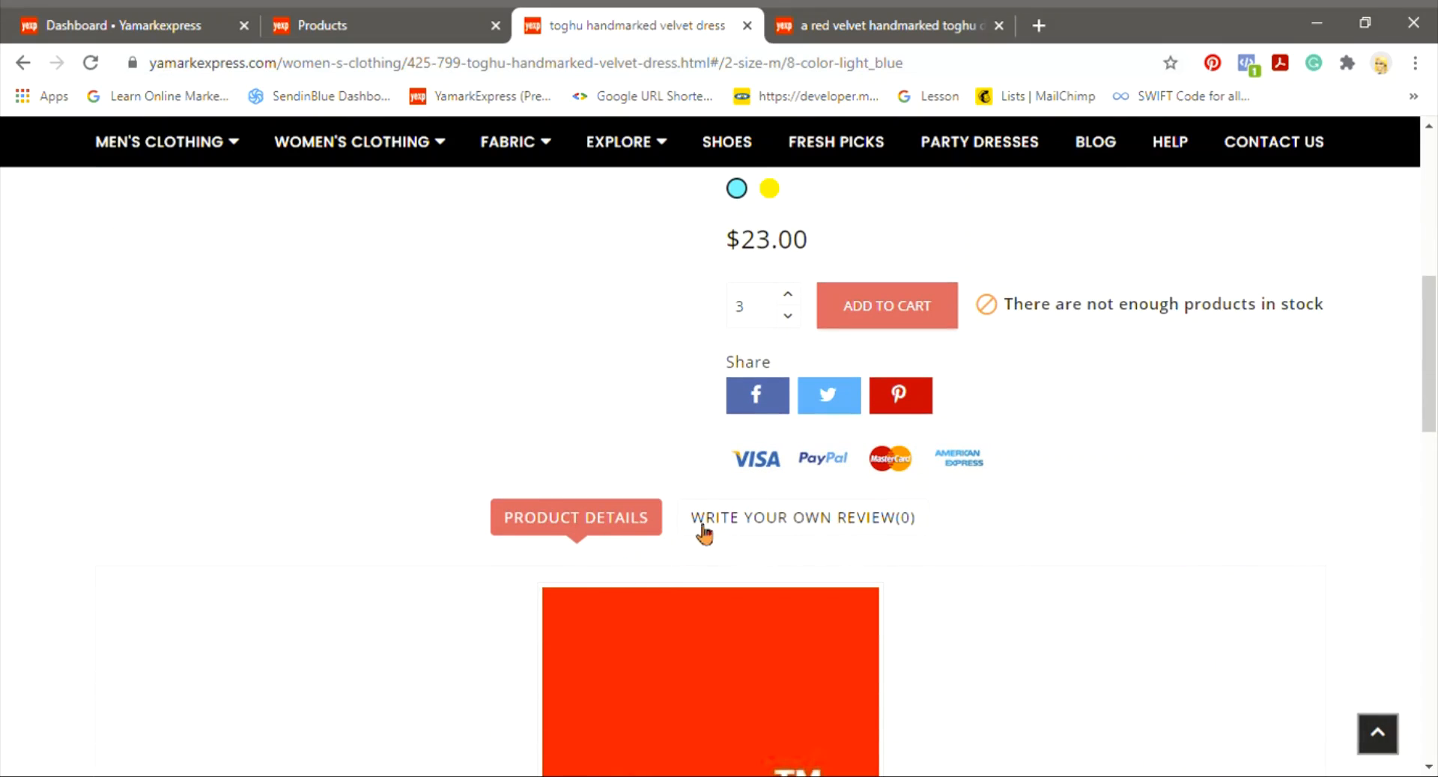
pyautogui.scroll(3, 721, 531)
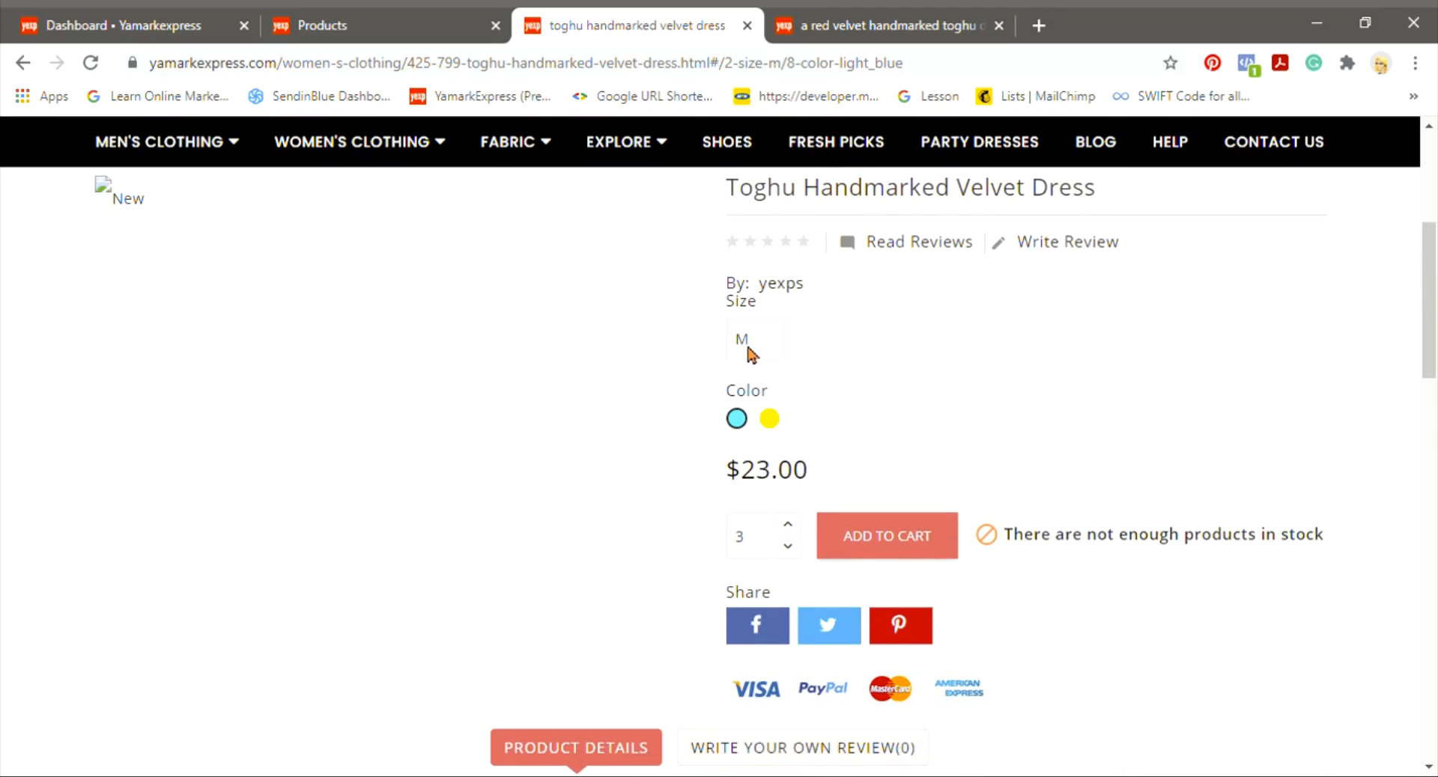
pyautogui.scroll(1, 749, 352)
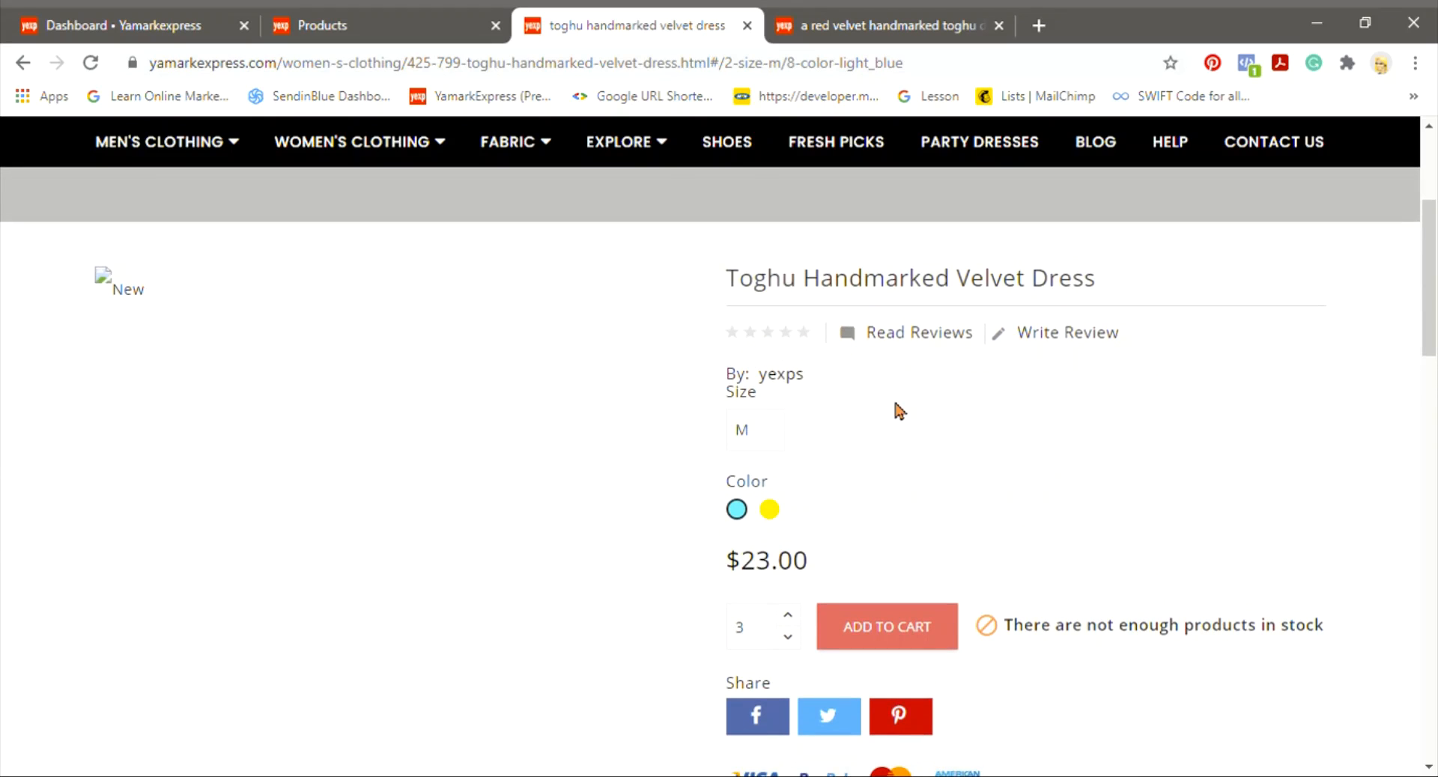
pyautogui.scroll(4, 898, 410)
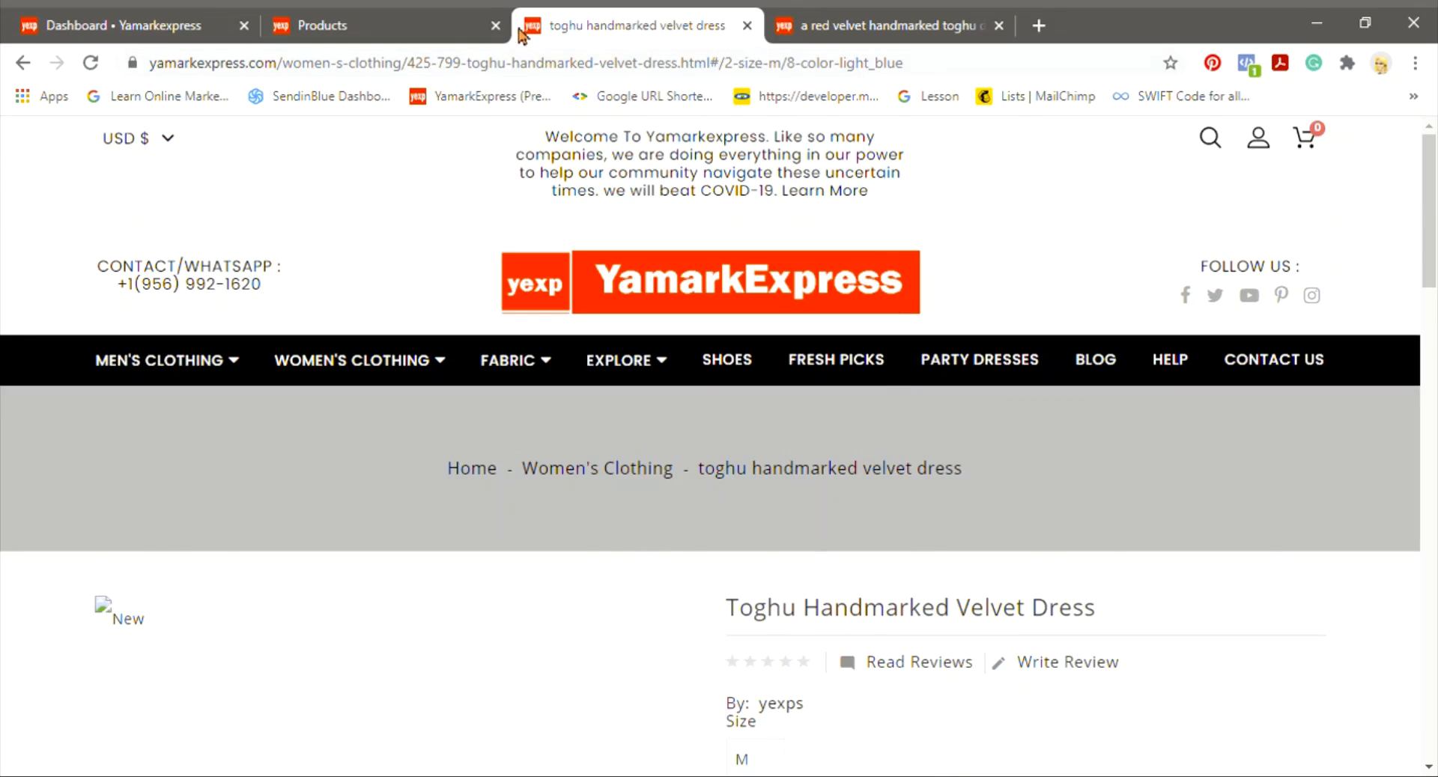
pyautogui.click(443, 28)
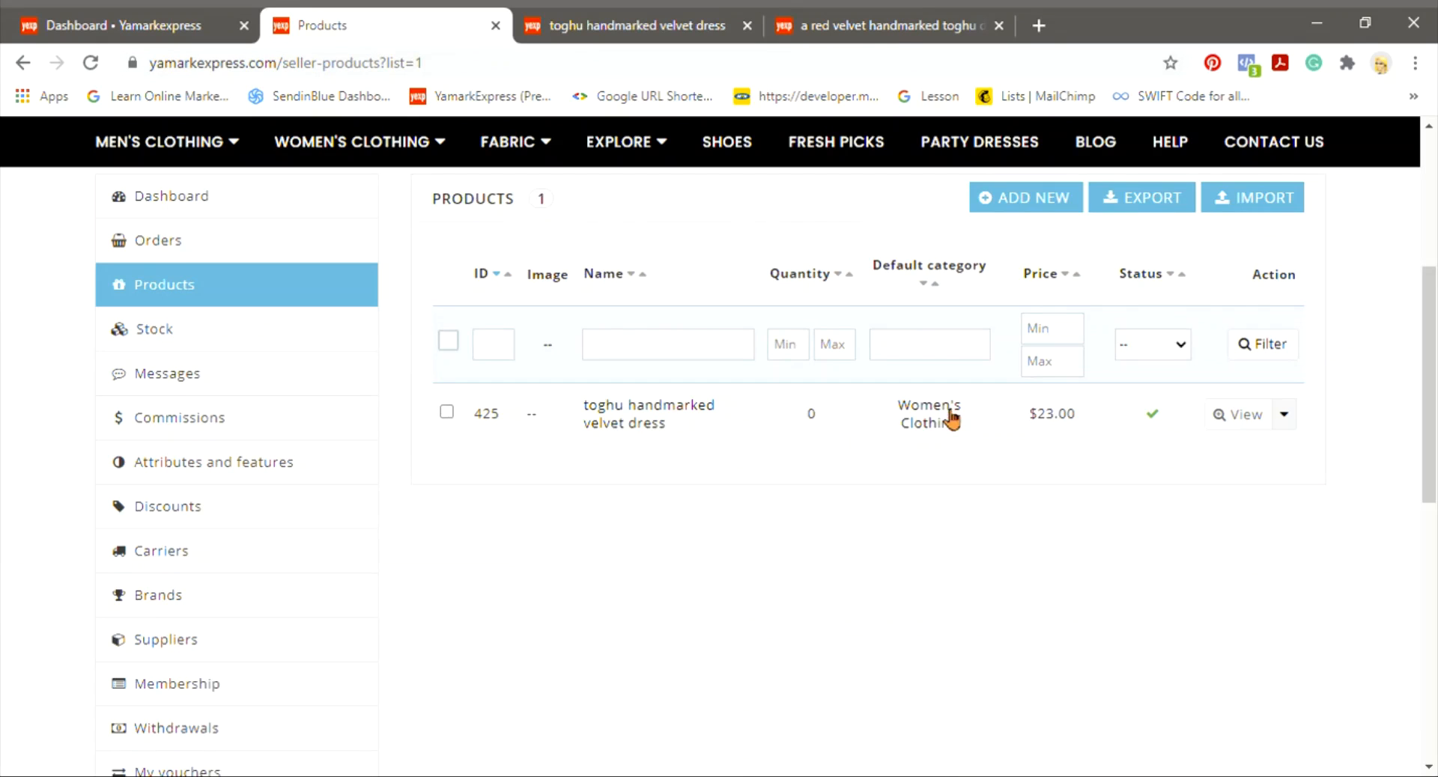